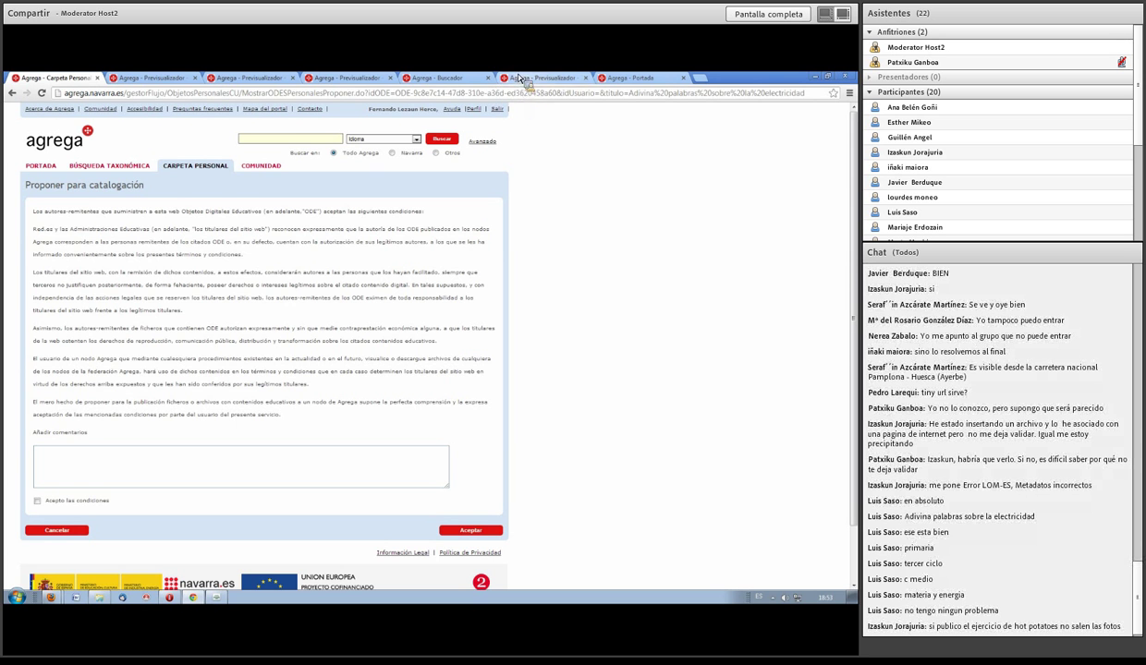
View the hangman game preview, then cancel the electricity object's cataloguing proposal.
{"action": "left_click", "coordinate": [174, 79]}
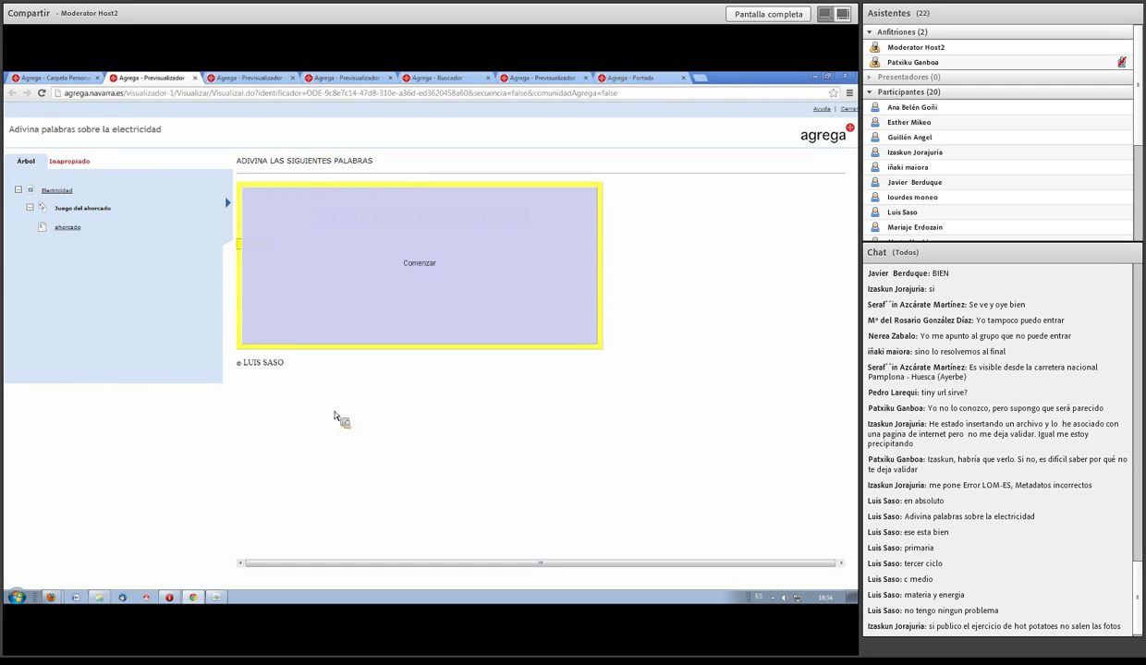
{"action": "left_click", "coordinate": [77, 80]}
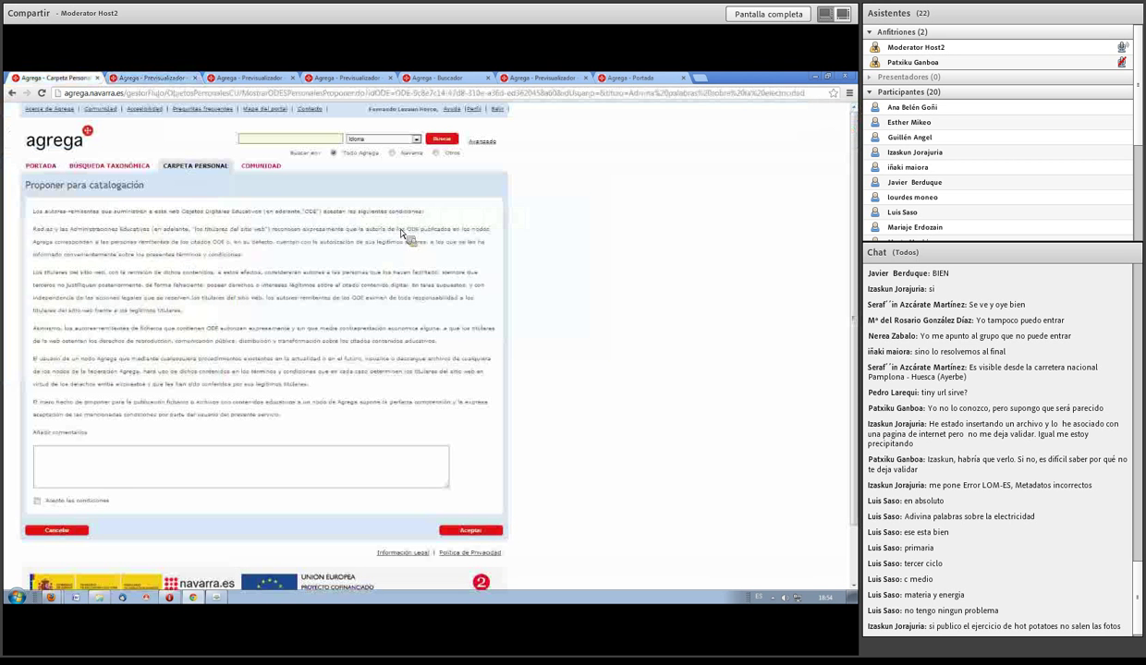
{"action": "left_click", "coordinate": [58, 531]}
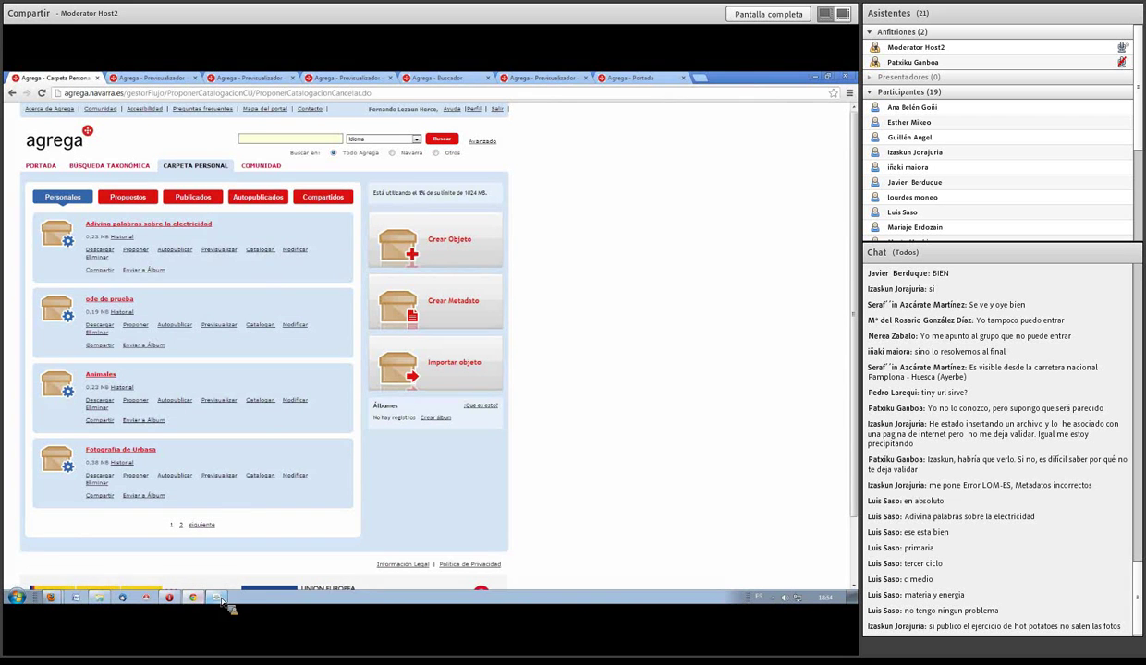
{"action": "left_click", "coordinate": [122, 597]}
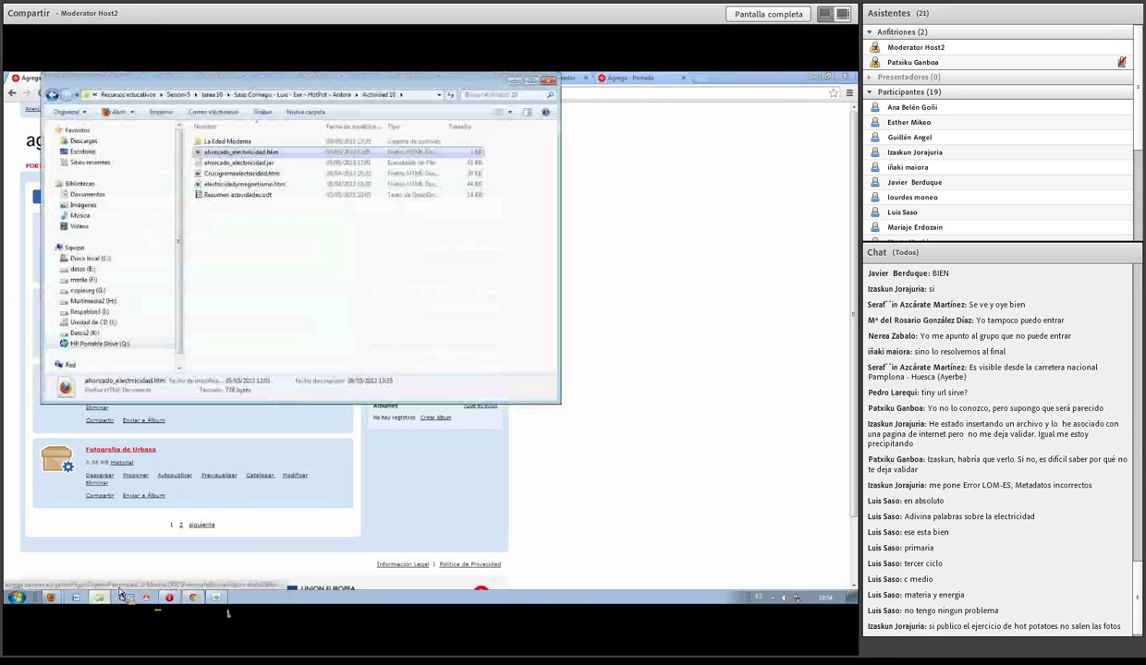
Navigate from Actividad 10 up to Sesion-5 and into tarea 10's student JClic folder.
{"action": "left_click", "coordinate": [53, 95]}
{"action": "double_click", "coordinate": [211, 141]}
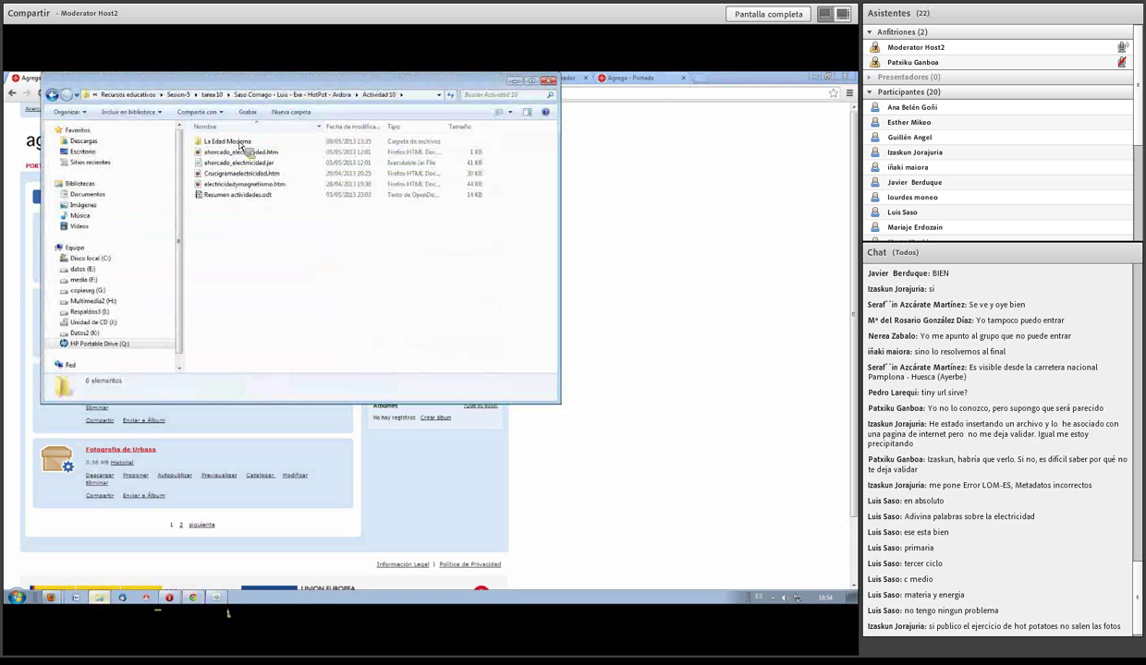
{"action": "left_click", "coordinate": [53, 94]}
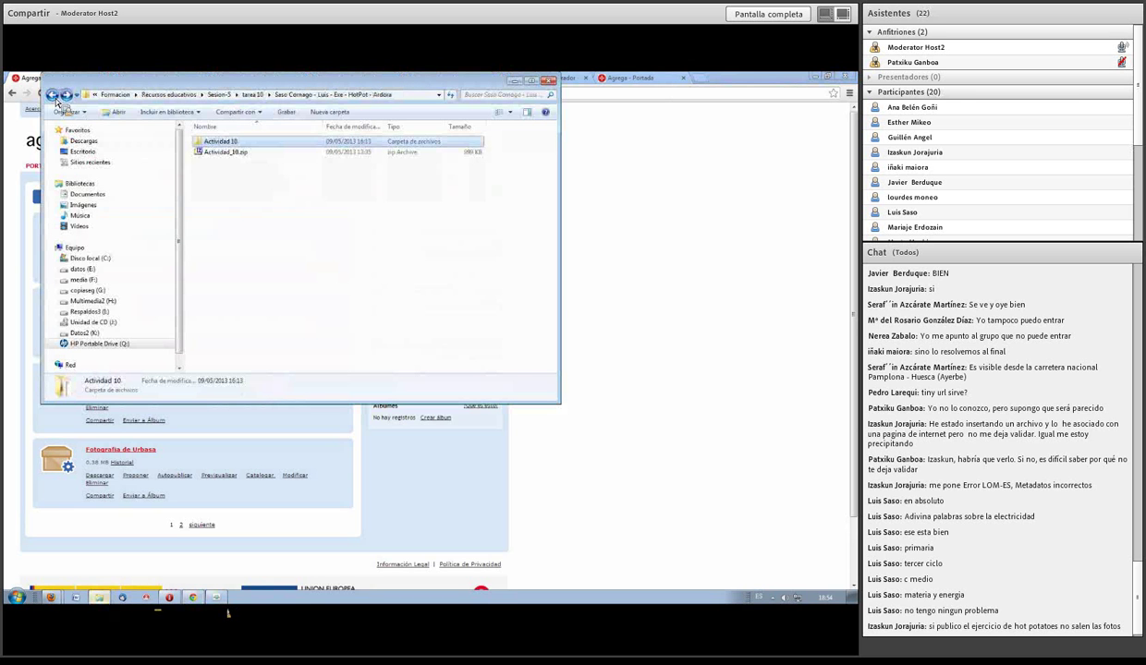
{"action": "double_click", "coordinate": [235, 143]}
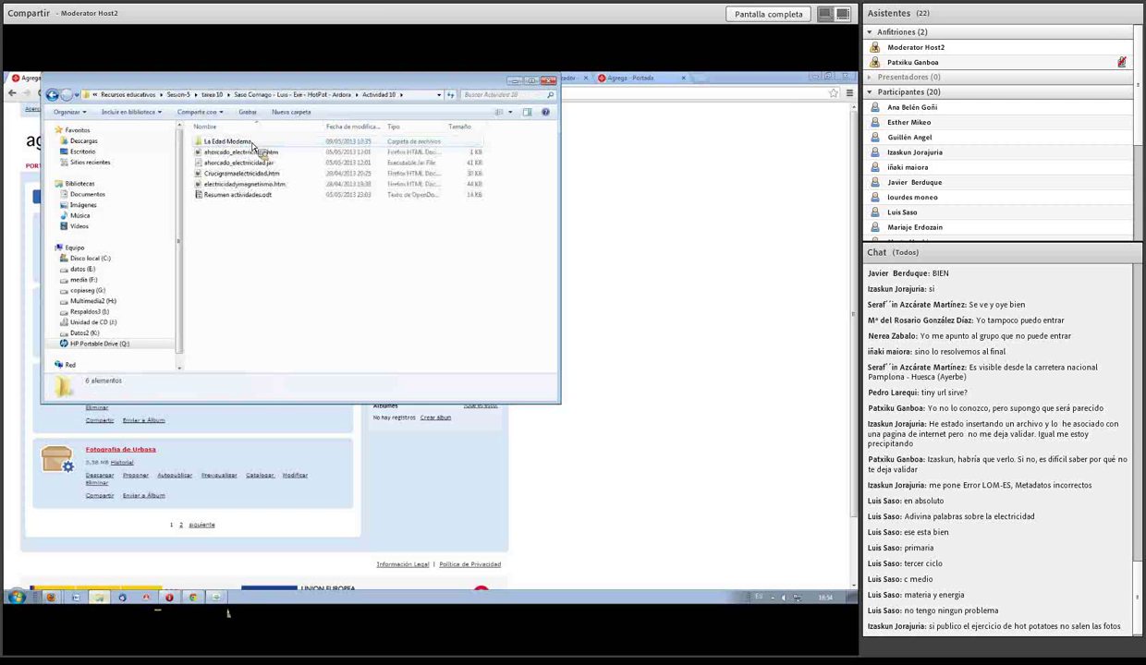
{"action": "left_click", "coordinate": [179, 94]}
{"action": "double_click", "coordinate": [243, 153]}
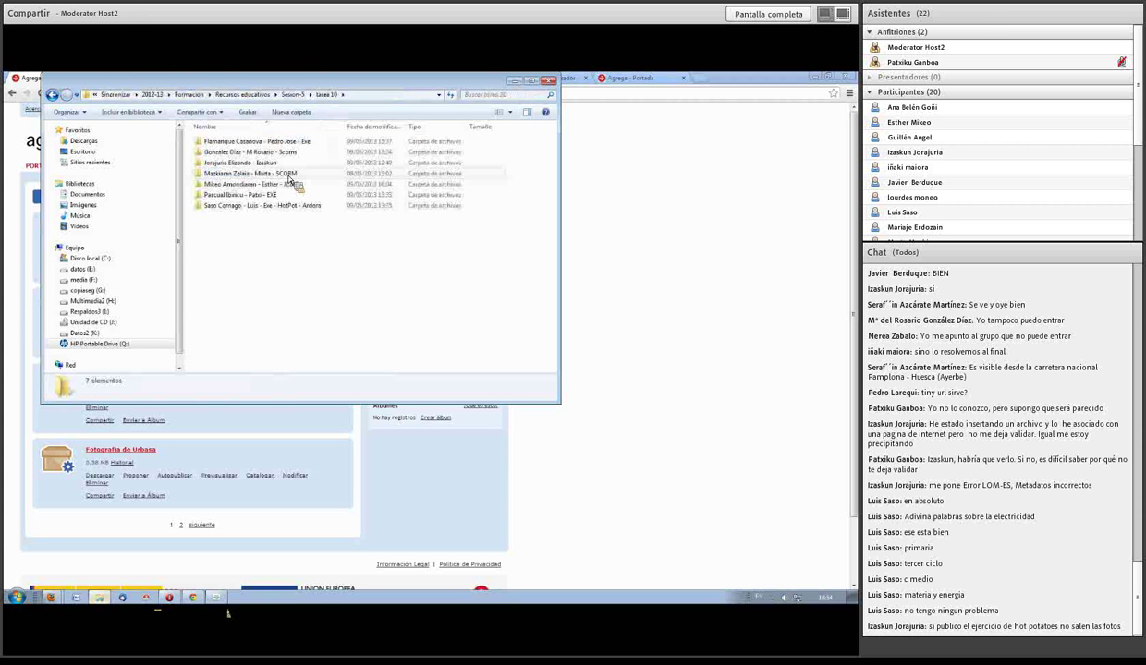
{"action": "left_click", "coordinate": [280, 184]}
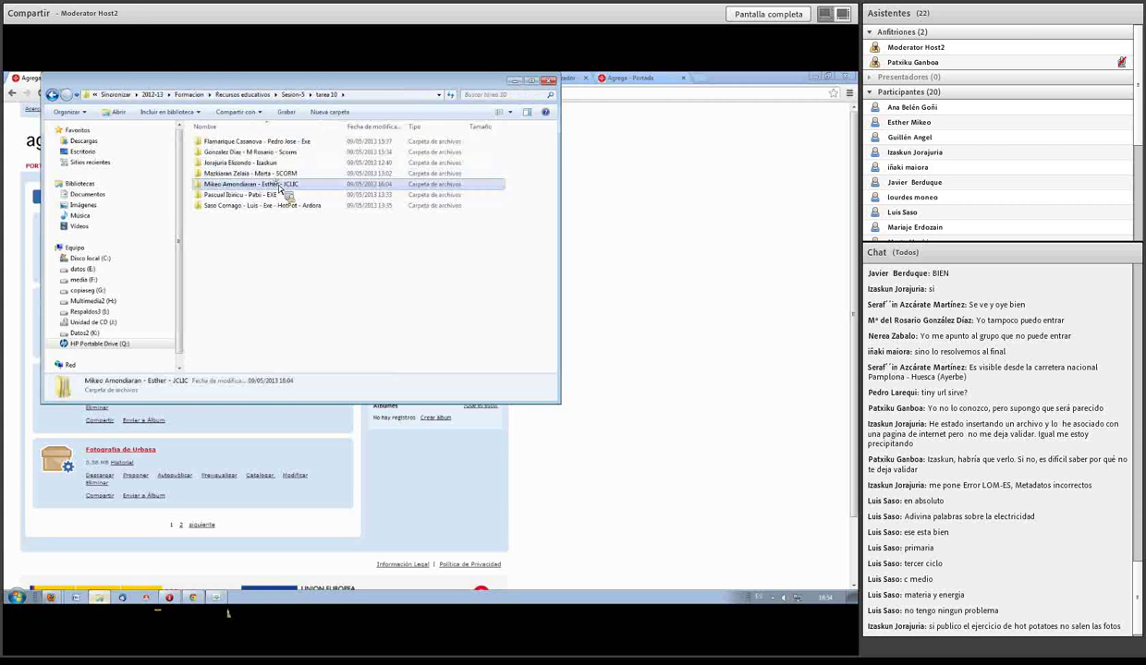
{"action": "double_click", "coordinate": [280, 184]}
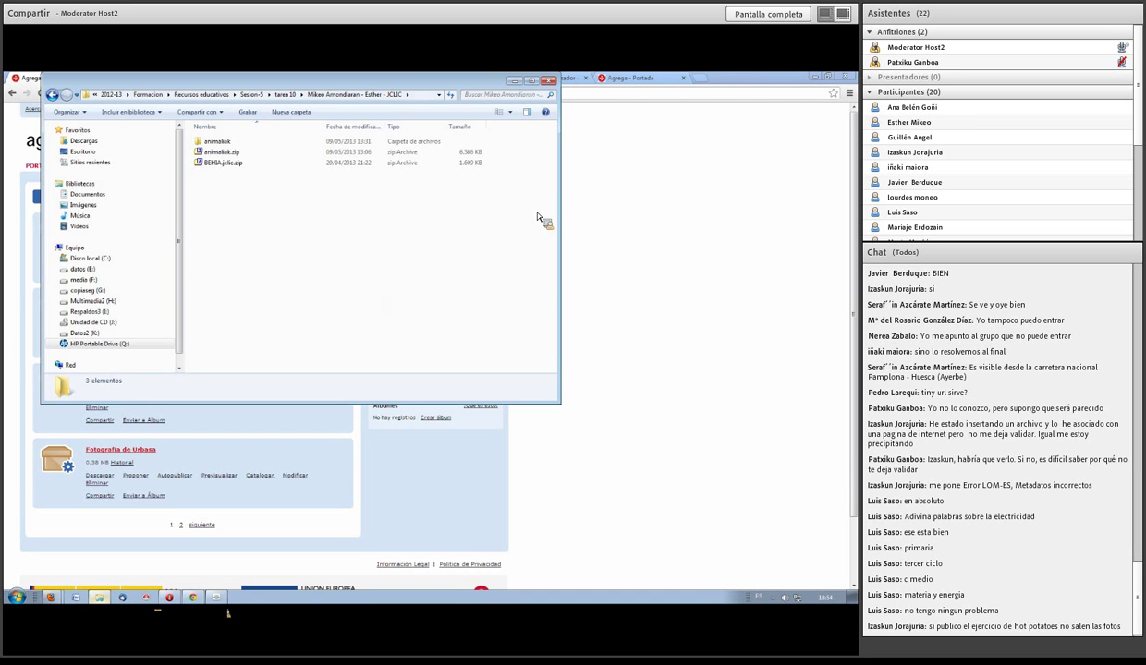
Inspect the animaliak folder, then return to the assignment folder with nothing selected.
{"action": "left_click_drag", "start_coordinate": [5, 340], "coordinate": [682, 392]}
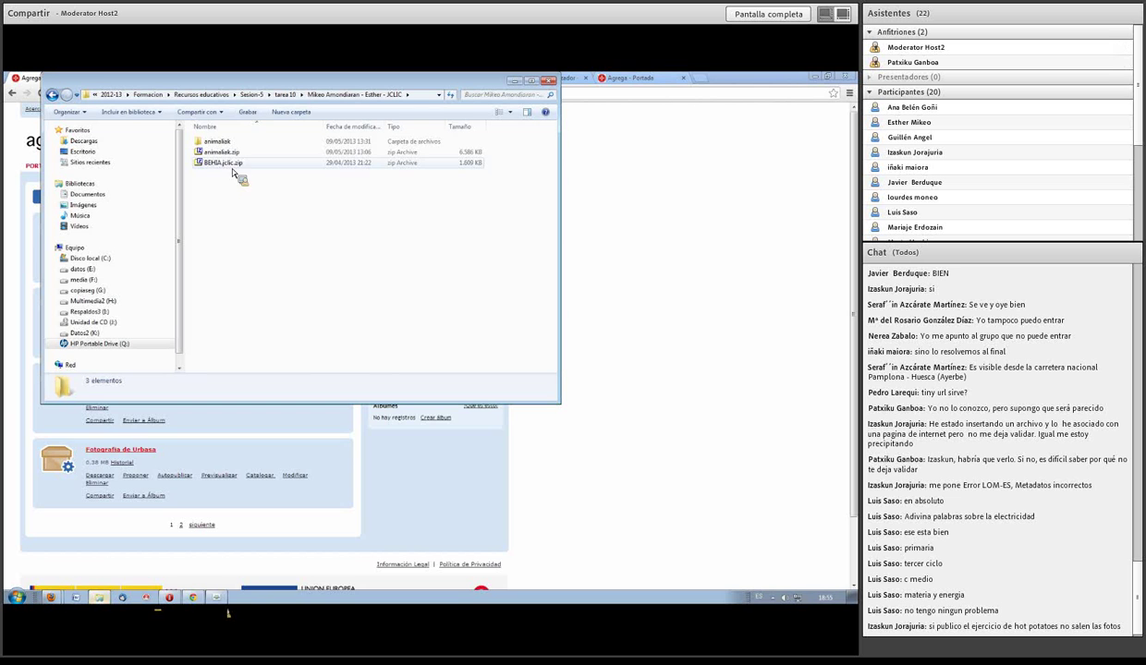
{"action": "double_click", "coordinate": [220, 142]}
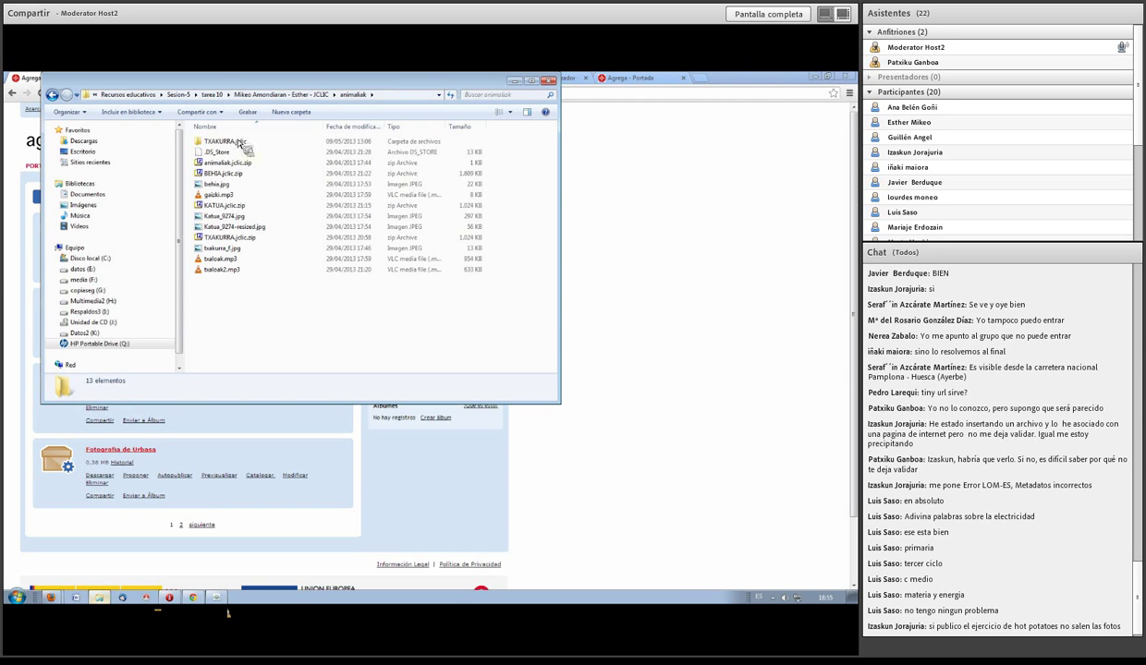
{"action": "left_click", "coordinate": [53, 95]}
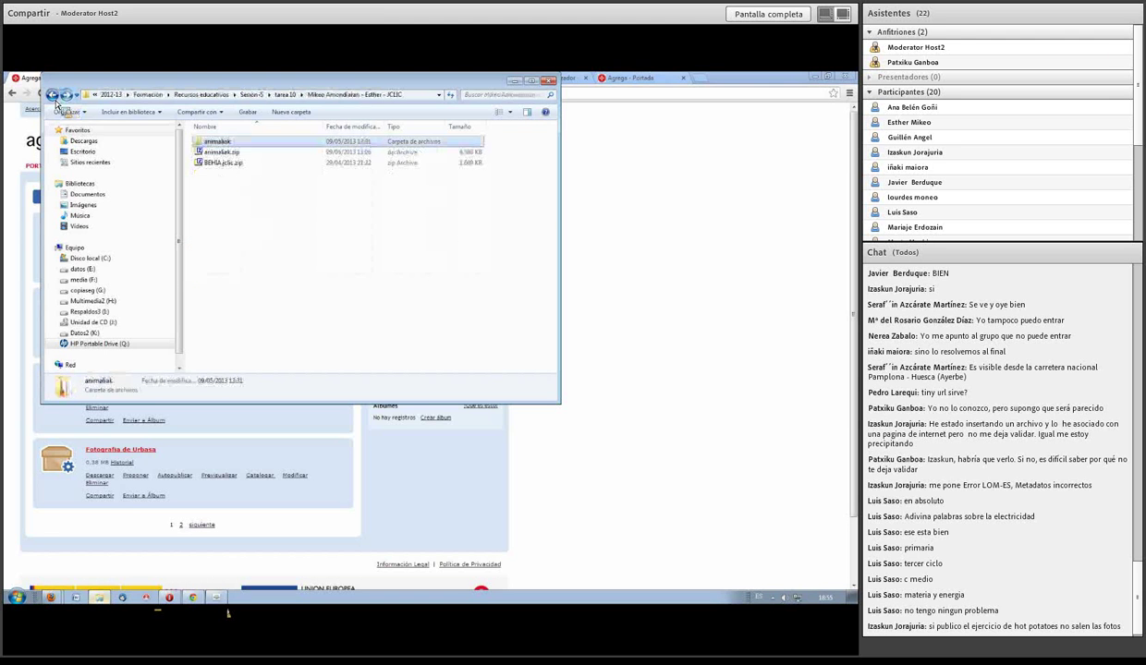
{"action": "left_click", "coordinate": [233, 177]}
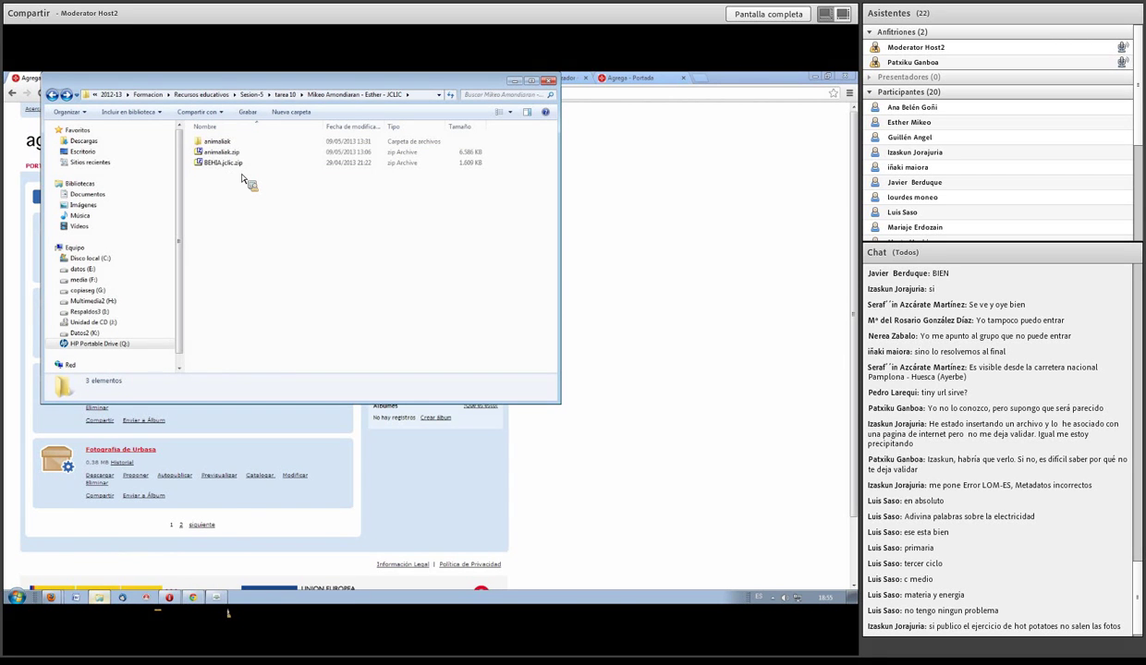
{"action": "left_click", "coordinate": [18, 596]}
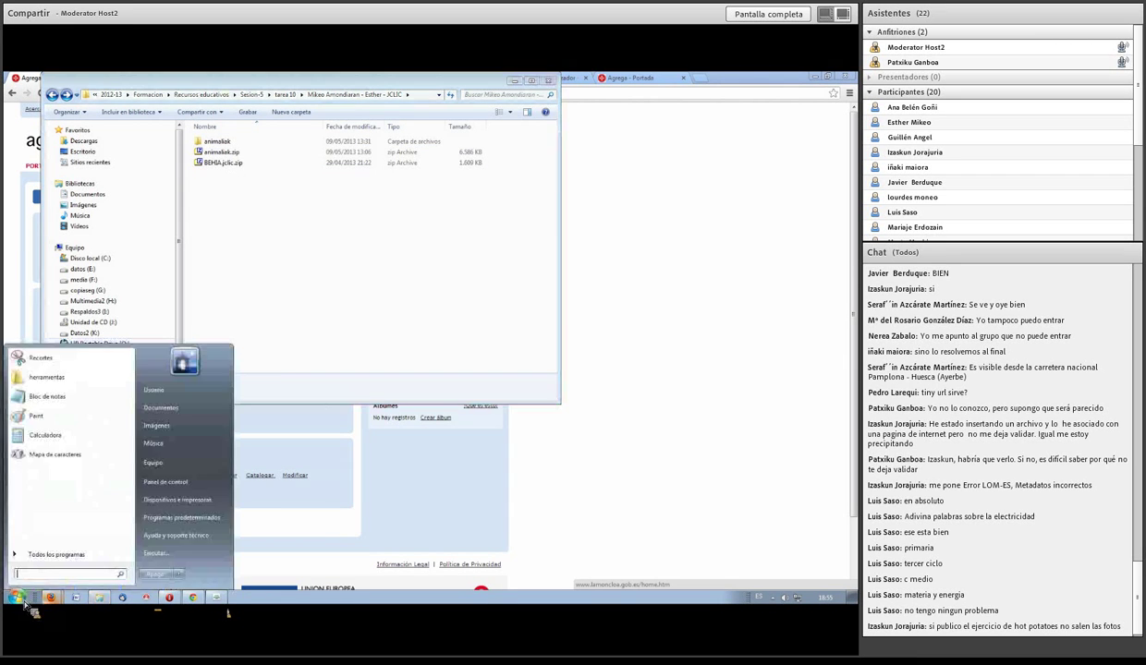
Scroll through the Start menu's full program list, then close it.
{"action": "left_click", "coordinate": [54, 554]}
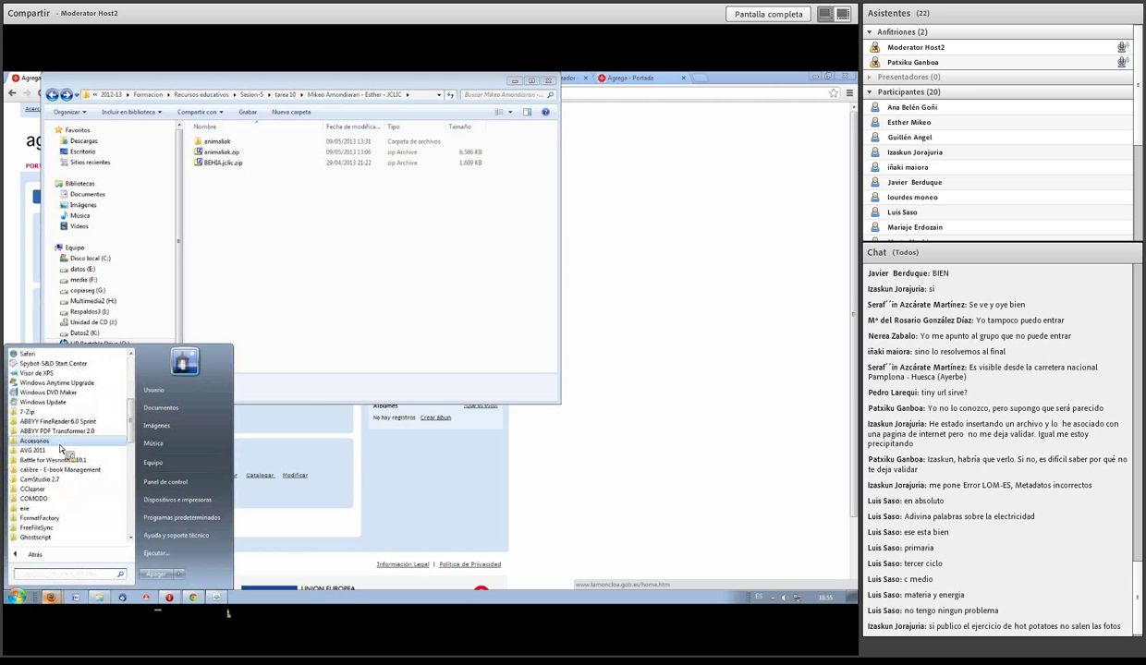
{"action": "scroll", "coordinate": [74, 482], "scroll_direction": "down", "scroll_amount": 4}
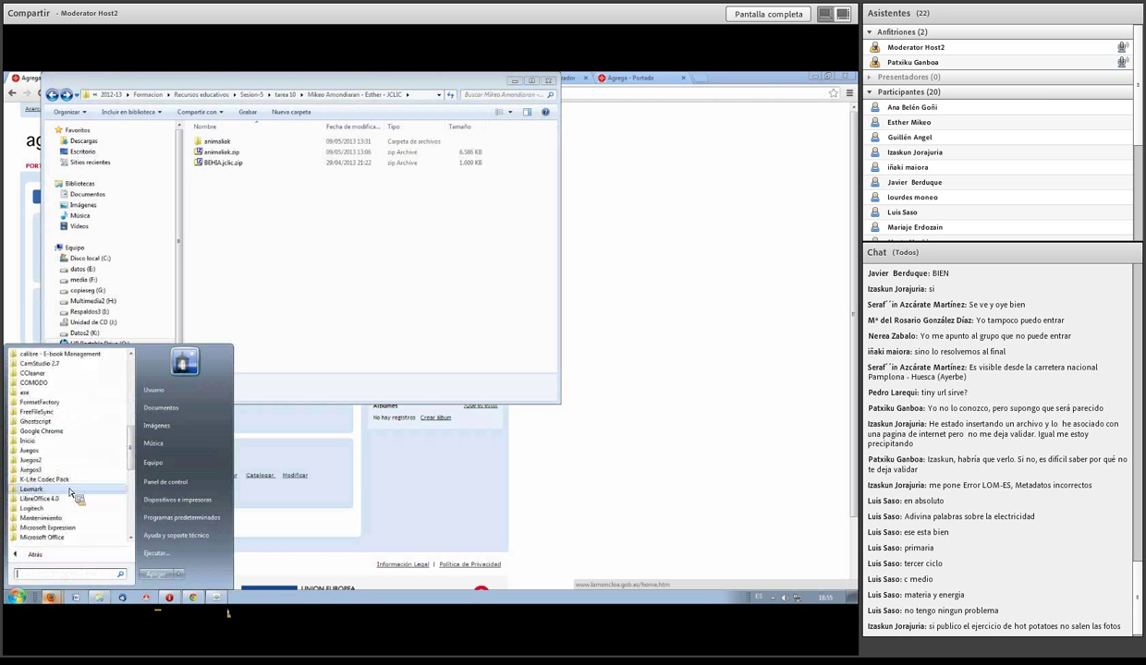
{"action": "scroll", "coordinate": [70, 491], "scroll_direction": "down", "scroll_amount": 2}
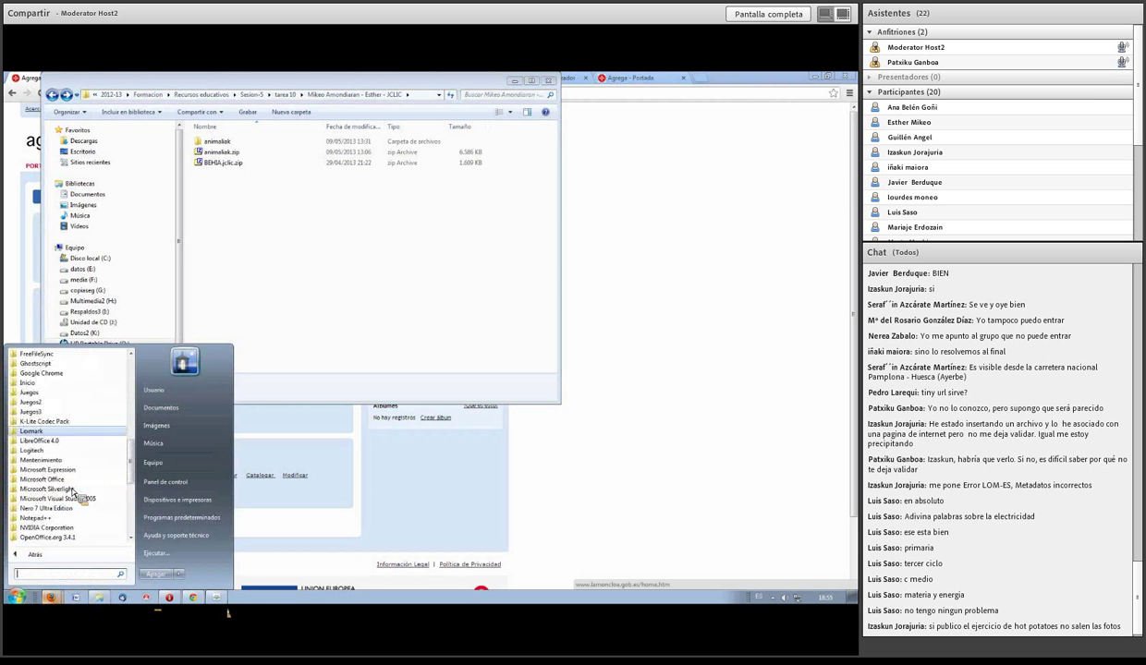
{"action": "left_click", "coordinate": [362, 315]}
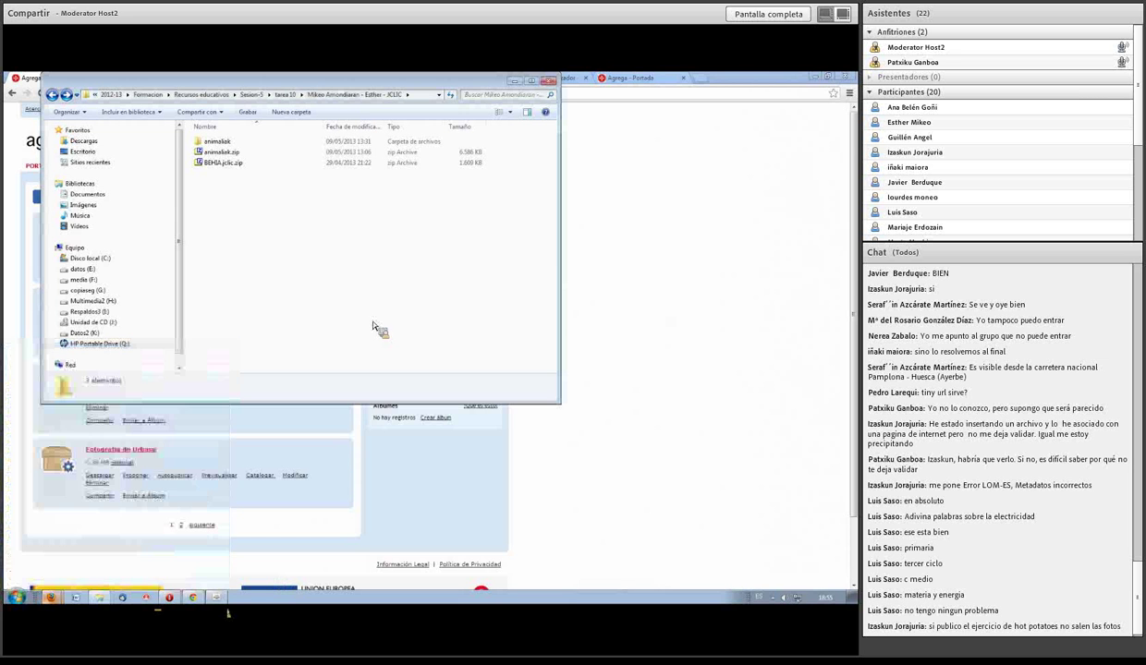
Search Google for jclic in a new tab and open the zonaClic JClic result.
{"action": "left_click", "coordinate": [699, 77]}
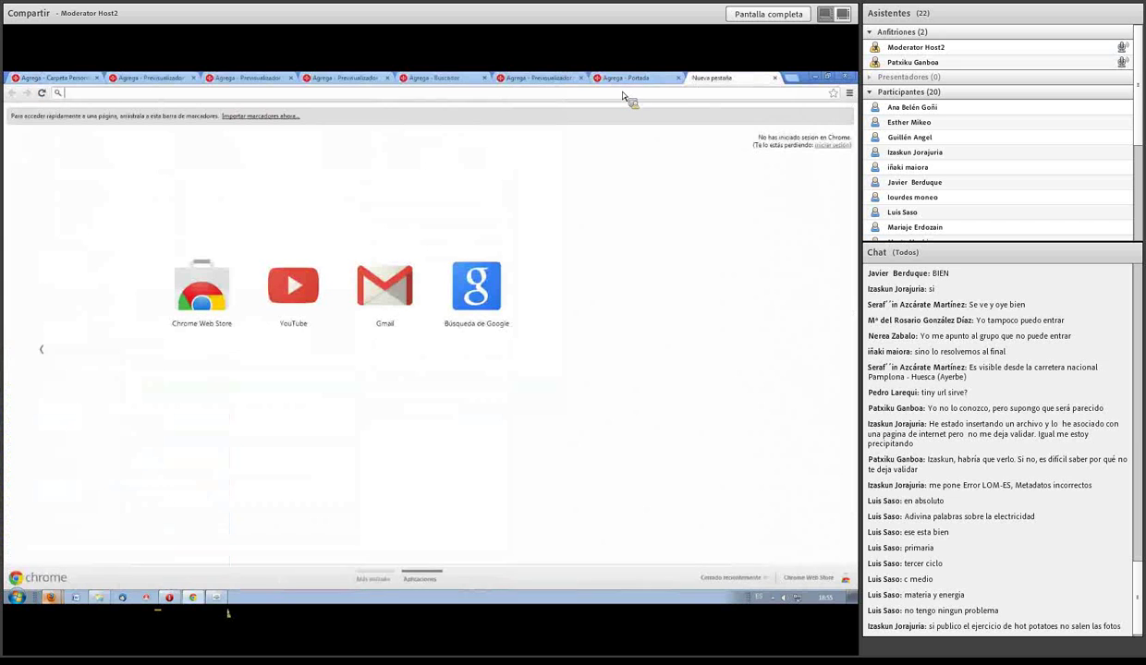
{"action": "type", "text": "j"}
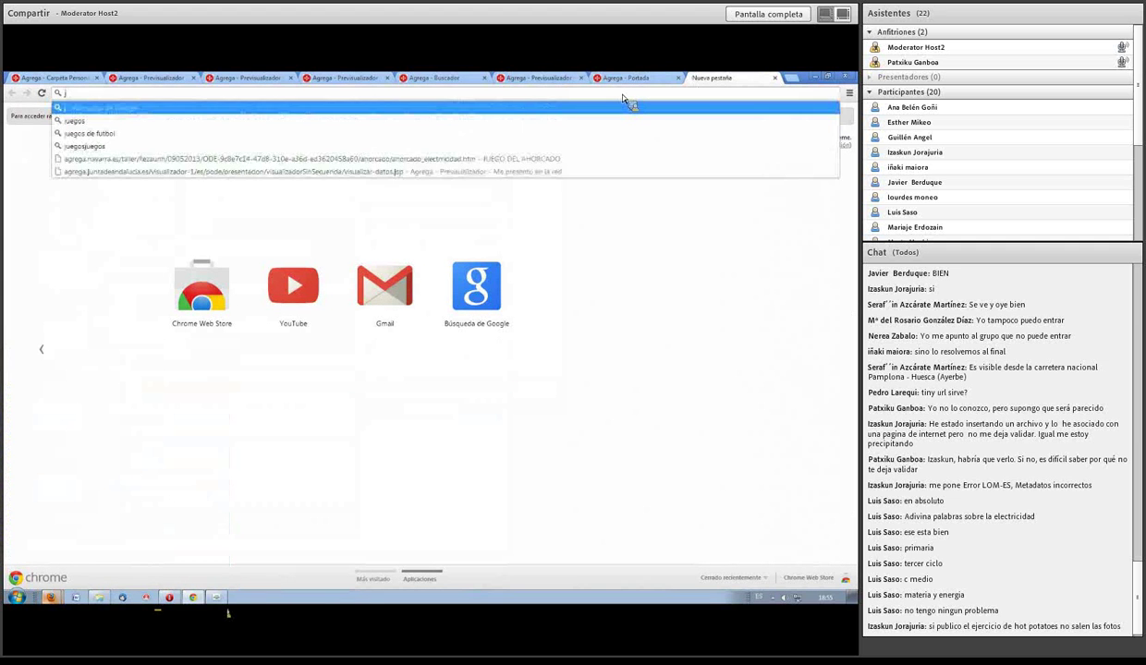
{"action": "type", "text": "clic"}
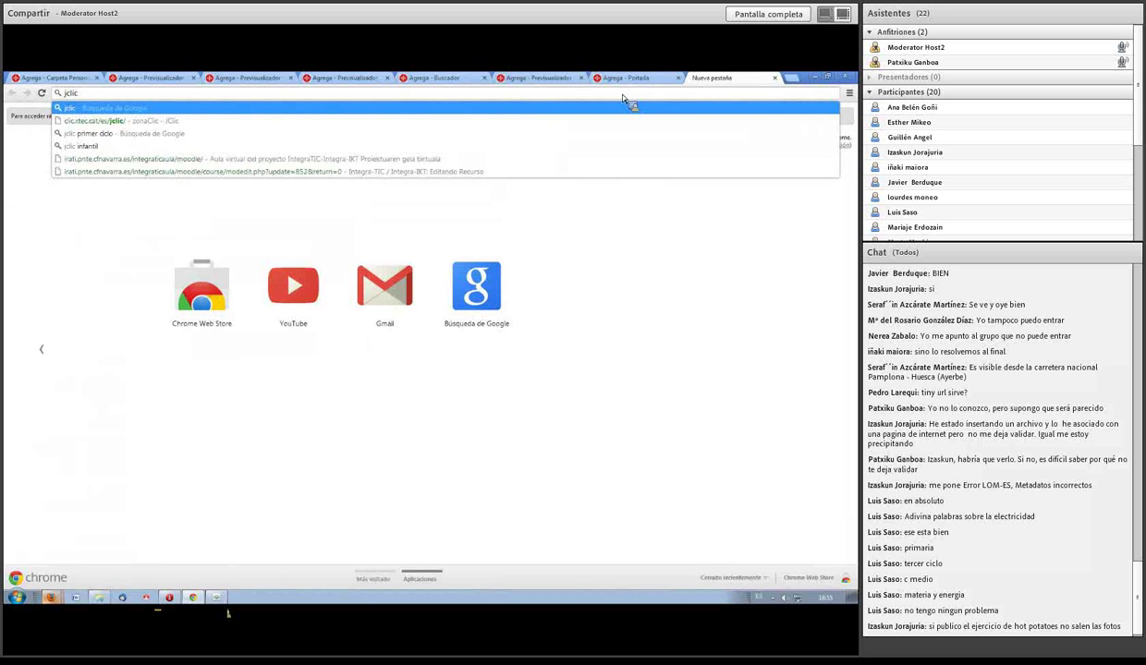
{"action": "key", "text": "Return"}
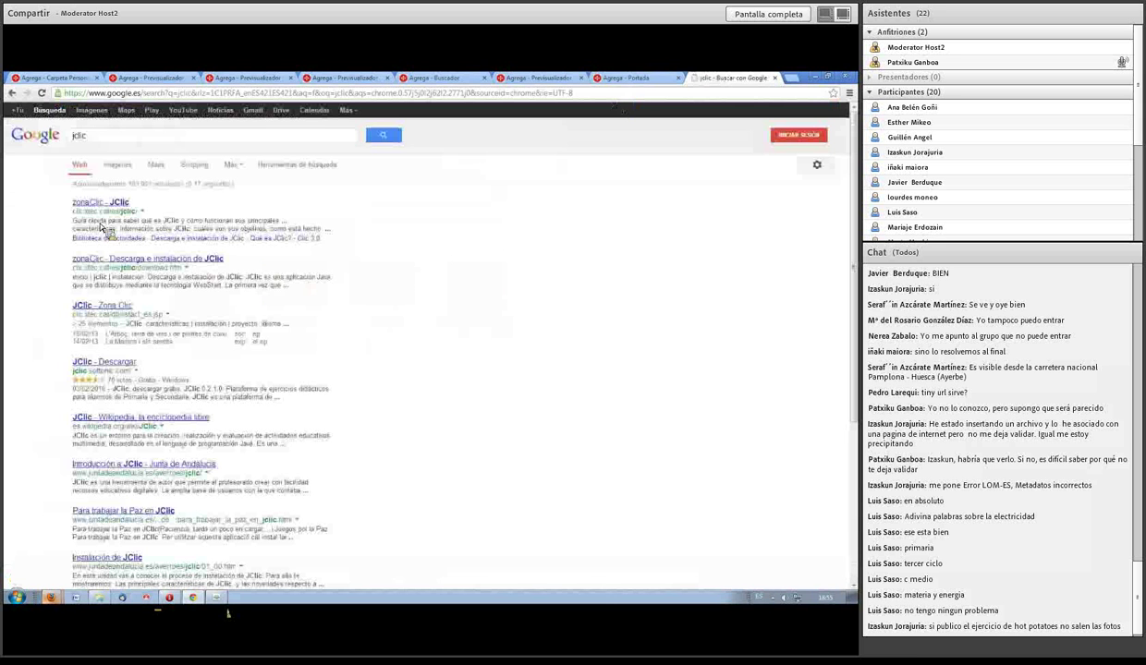
{"action": "left_click", "coordinate": [98, 203]}
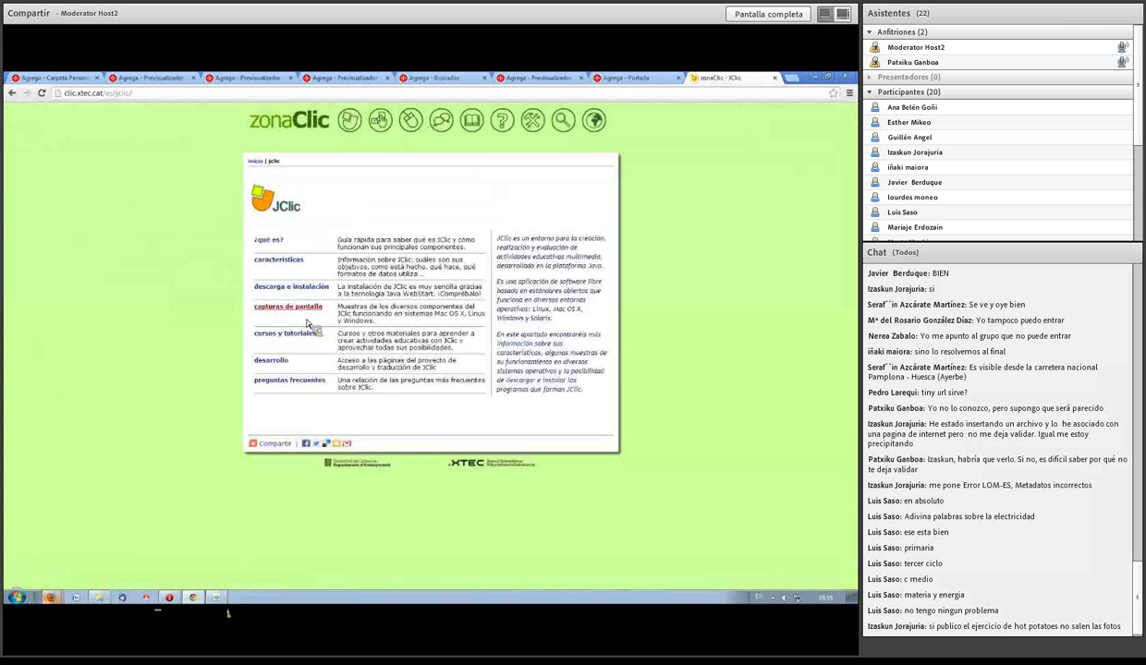
Download and save the JClic player launcher, accepting the default installation folder.
{"action": "left_click", "coordinate": [289, 288]}
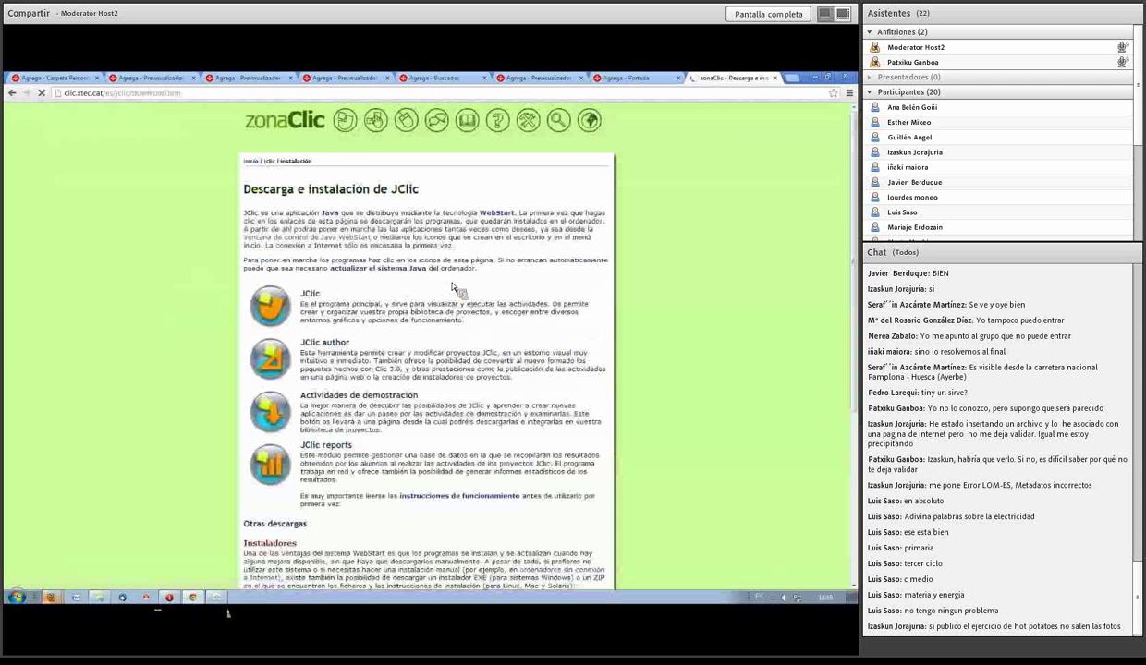
{"action": "left_click", "coordinate": [312, 295]}
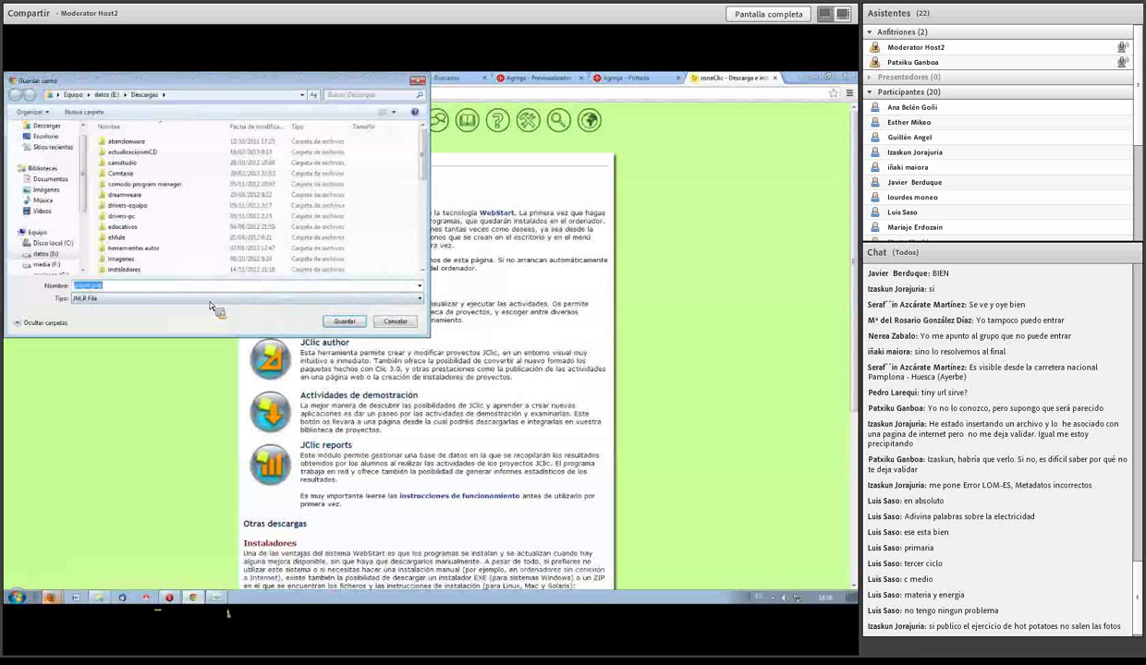
{"action": "left_click", "coordinate": [395, 323]}
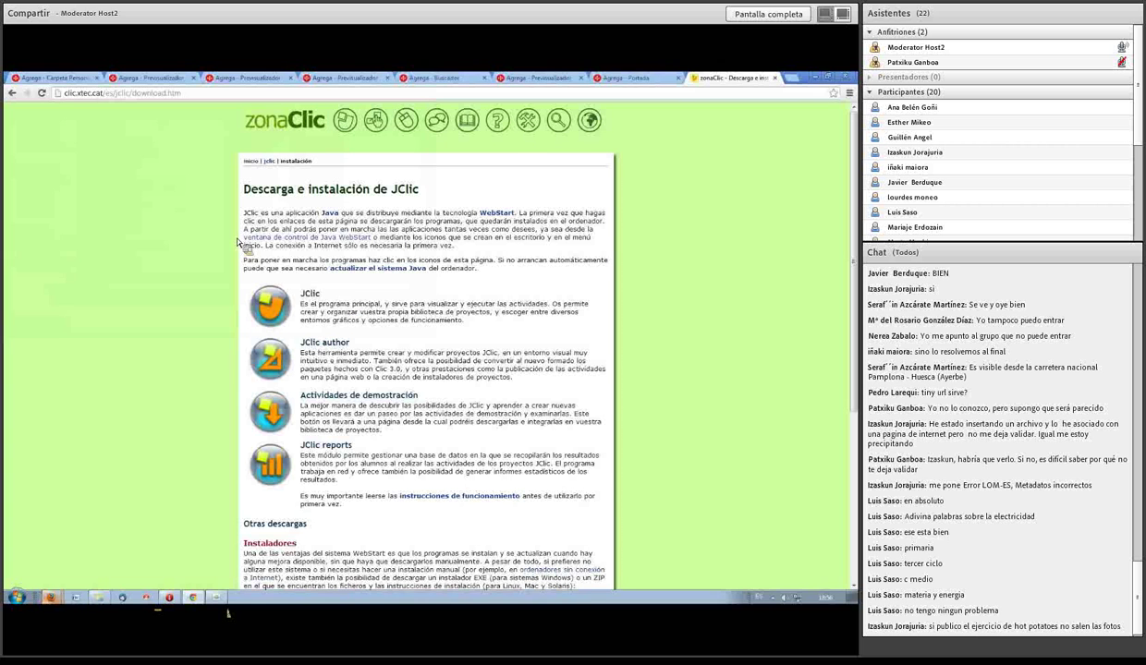
{"action": "left_click", "coordinate": [58, 93]}
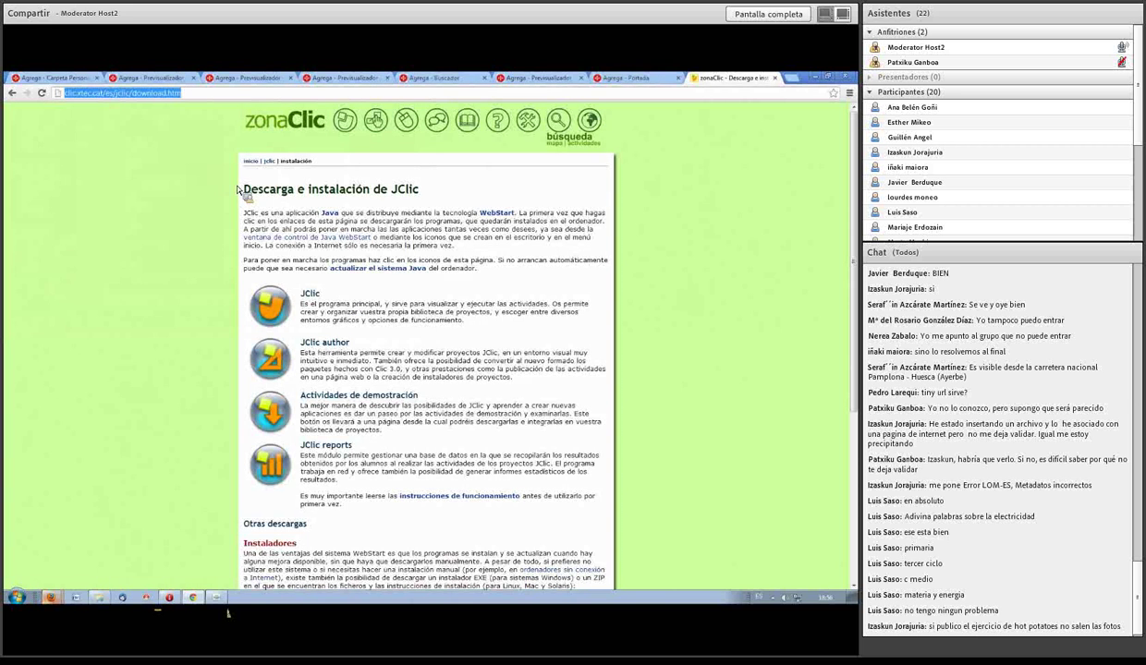
{"action": "left_click", "coordinate": [314, 293]}
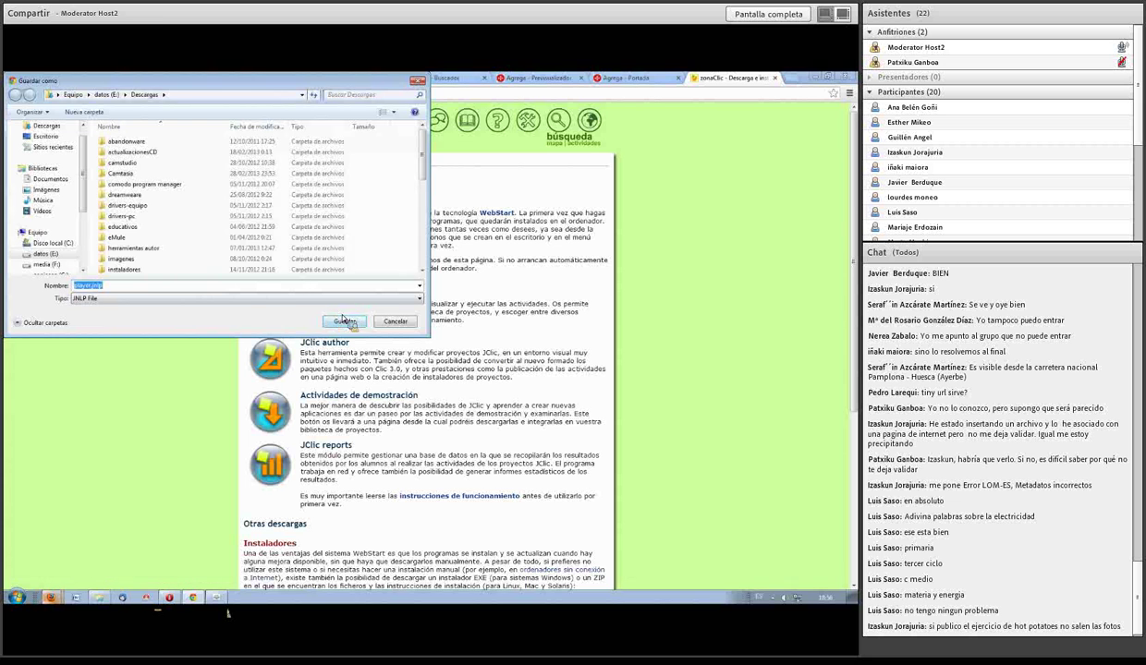
{"action": "left_click", "coordinate": [344, 323]}
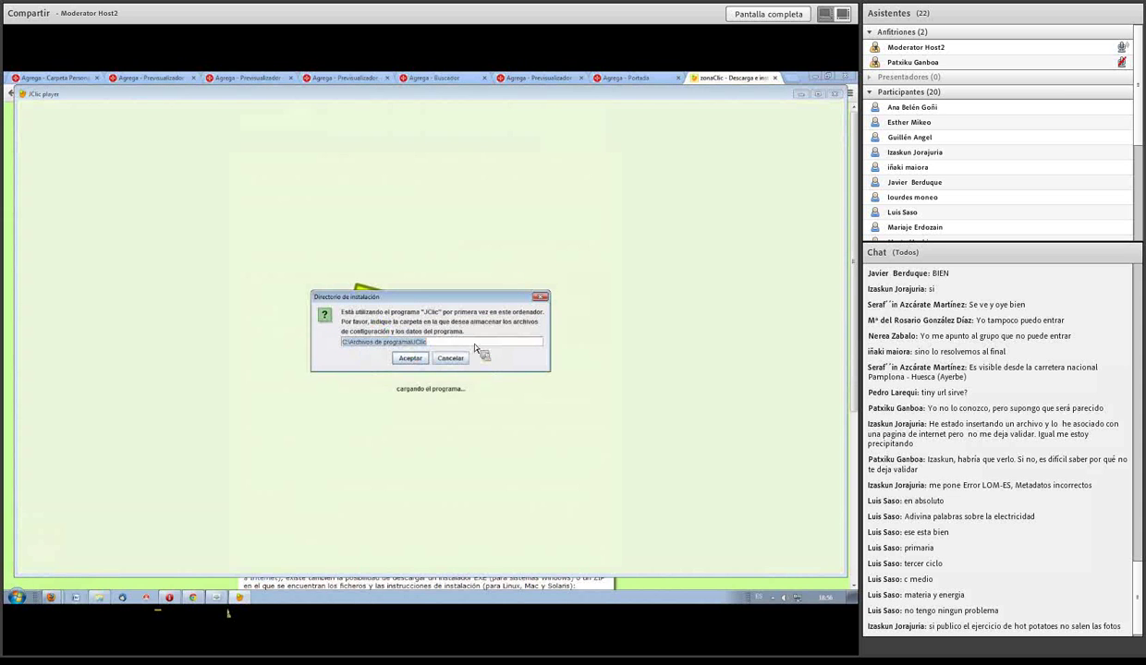
{"action": "left_click", "coordinate": [411, 358]}
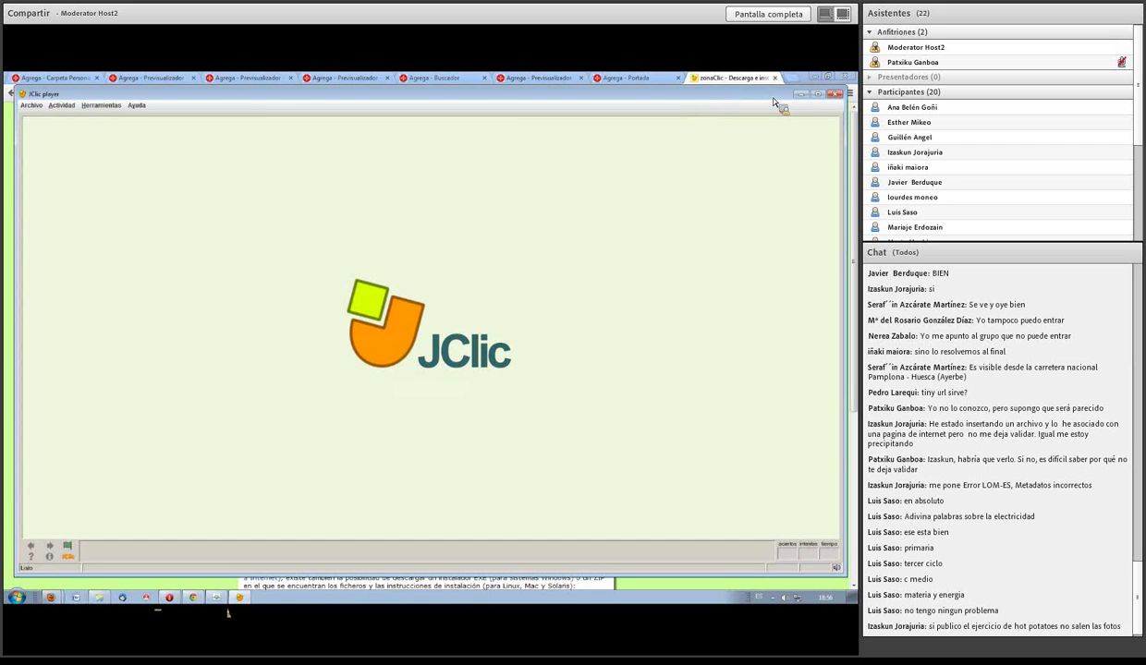
Close JClic player, save the author.jnlp launcher and accept the default settings folder.
{"action": "left_click", "coordinate": [837, 97]}
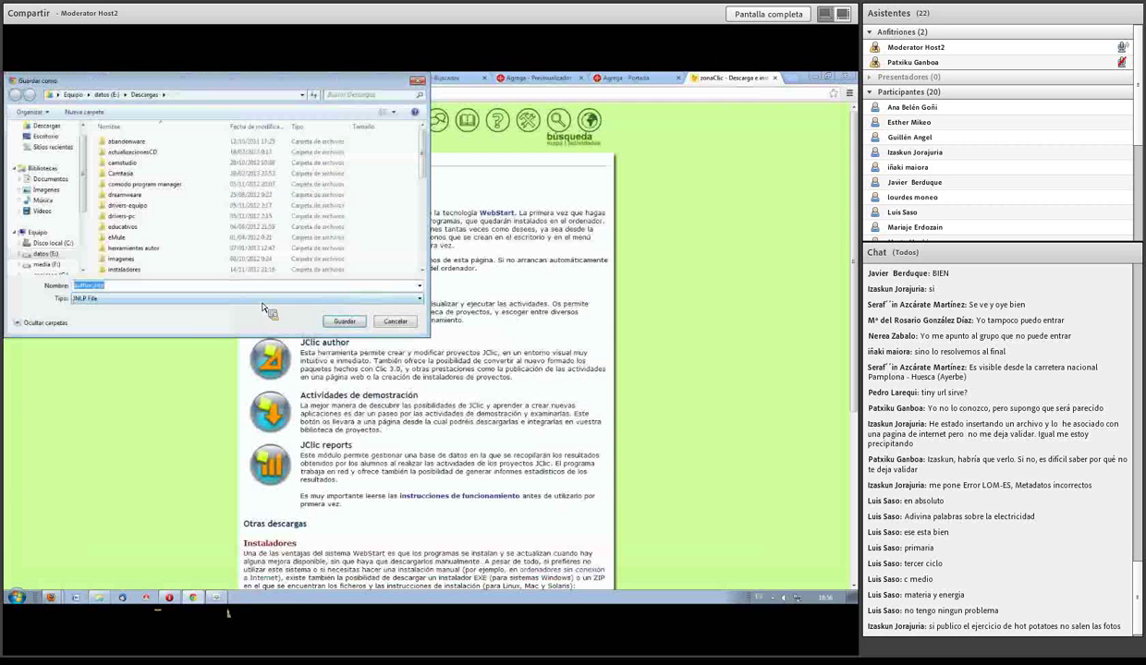
{"action": "left_click", "coordinate": [350, 325]}
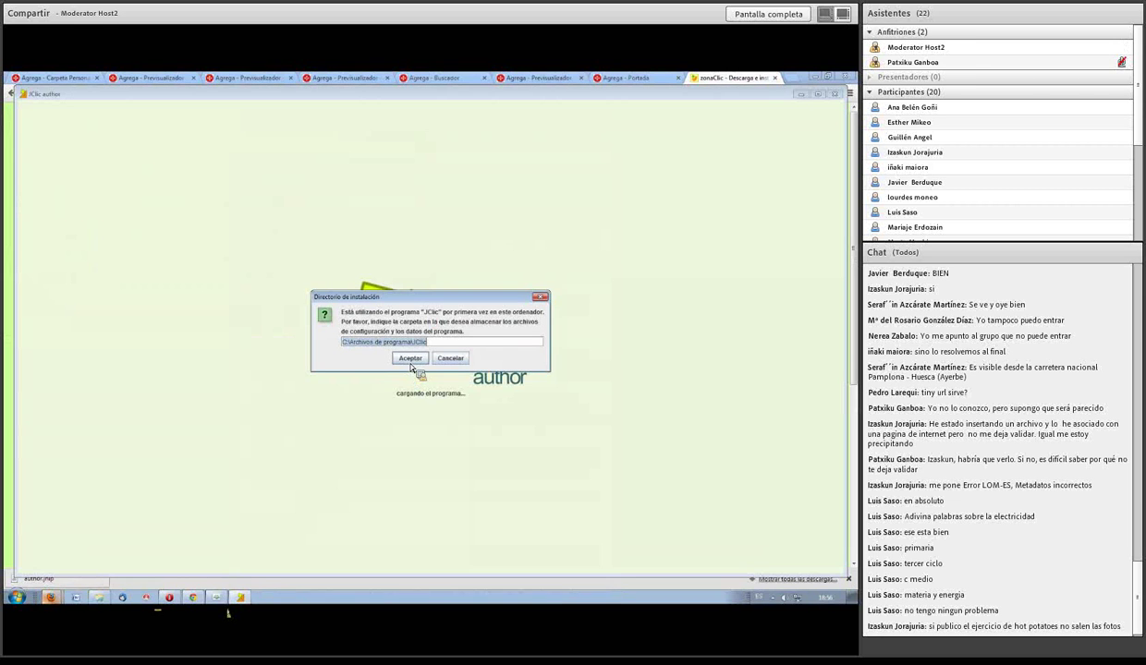
{"action": "left_click", "coordinate": [411, 362]}
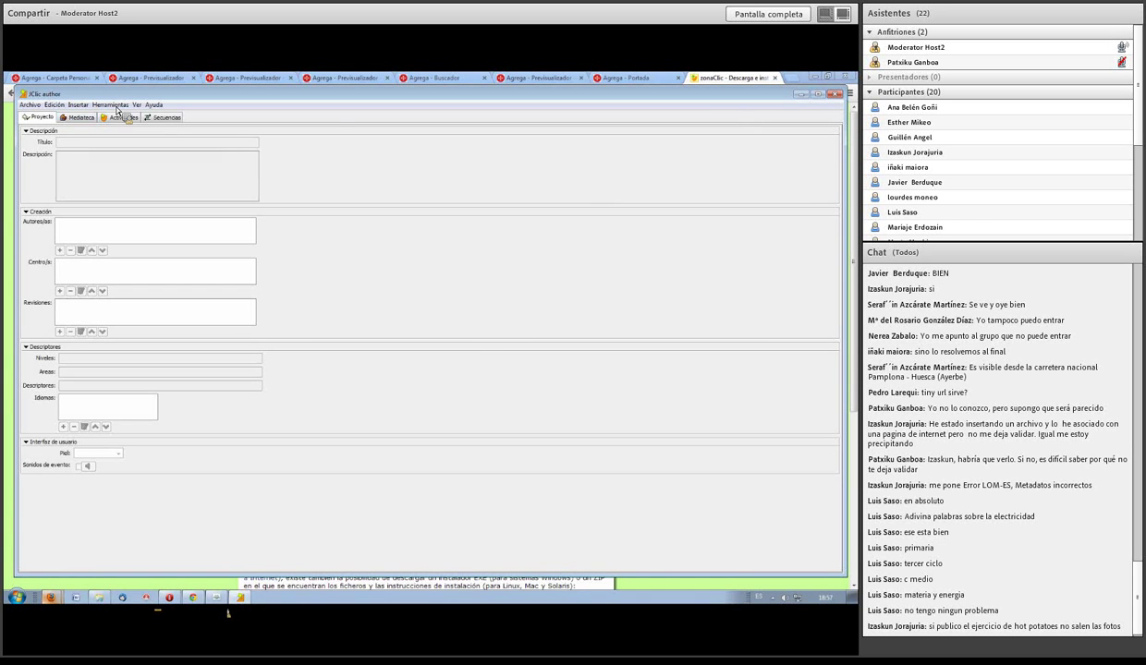
Browse Todos los programas, return to JClic author and open its Edición menu.
{"action": "left_click", "coordinate": [721, 94]}
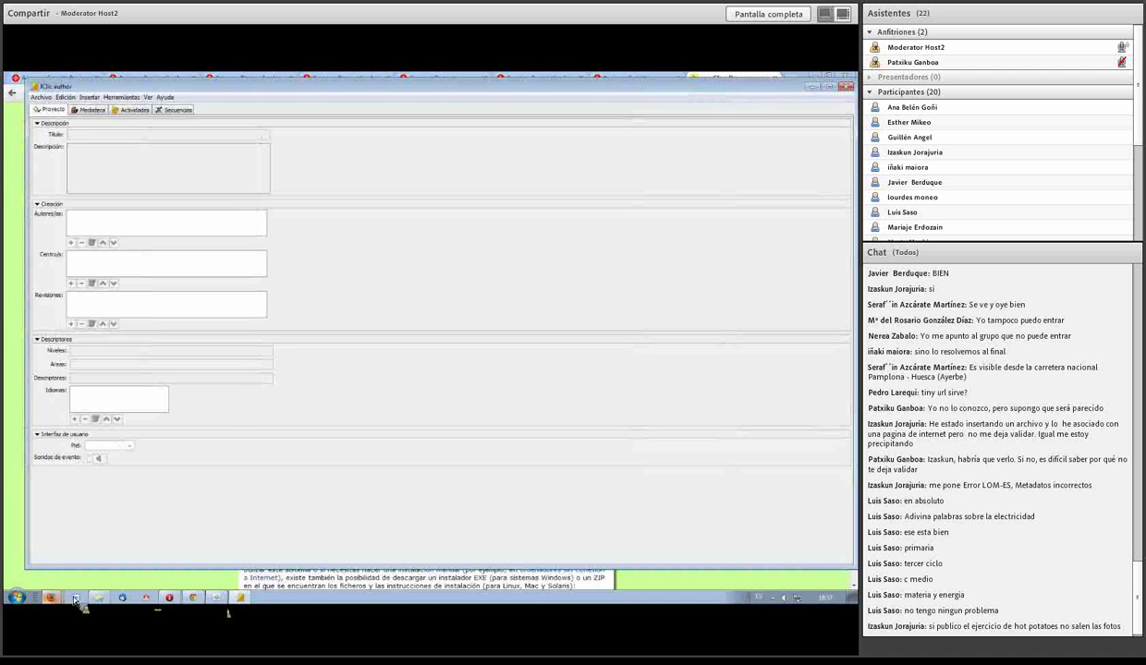
{"action": "left_click", "coordinate": [17, 596]}
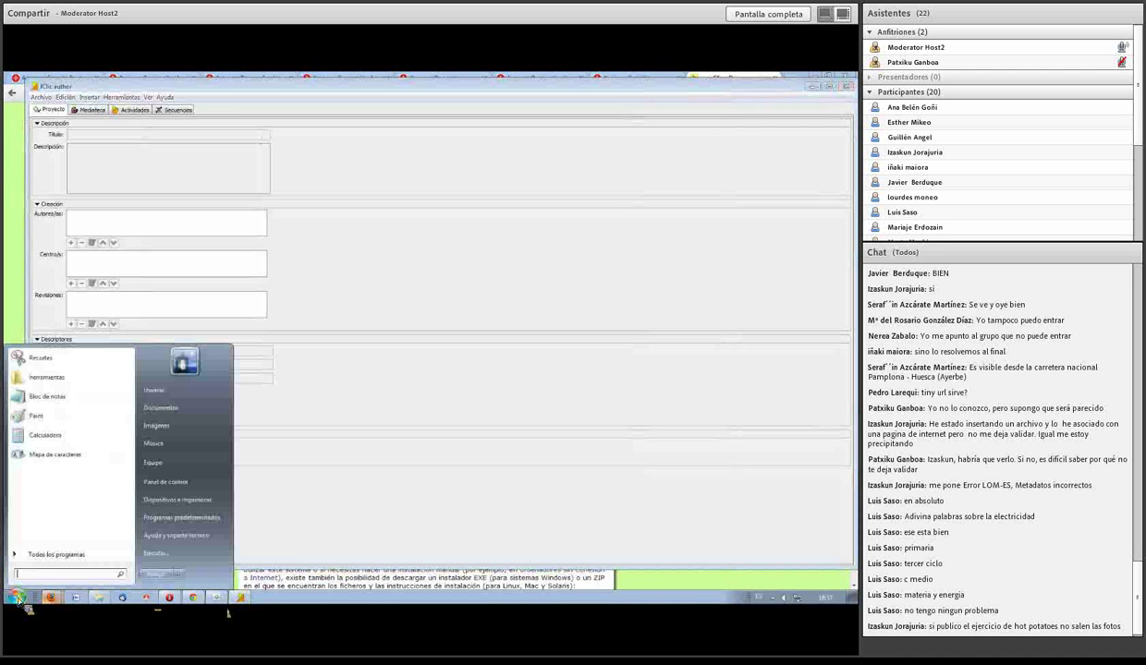
{"action": "left_click", "coordinate": [43, 558]}
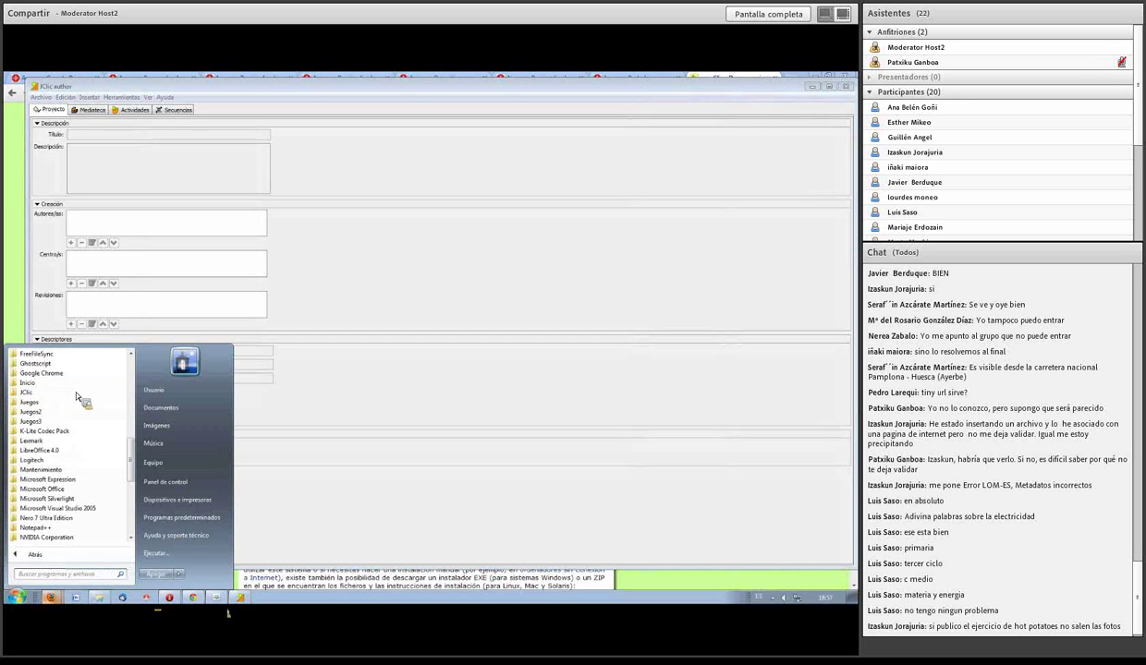
{"action": "left_click", "coordinate": [569, 124]}
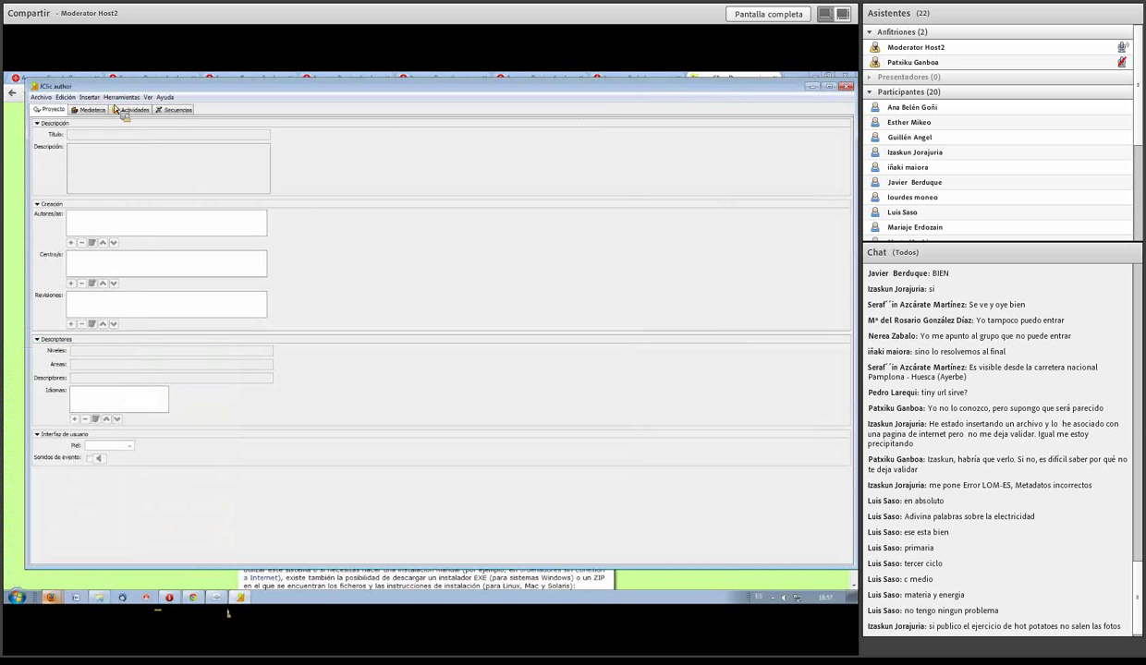
{"action": "left_click", "coordinate": [65, 97]}
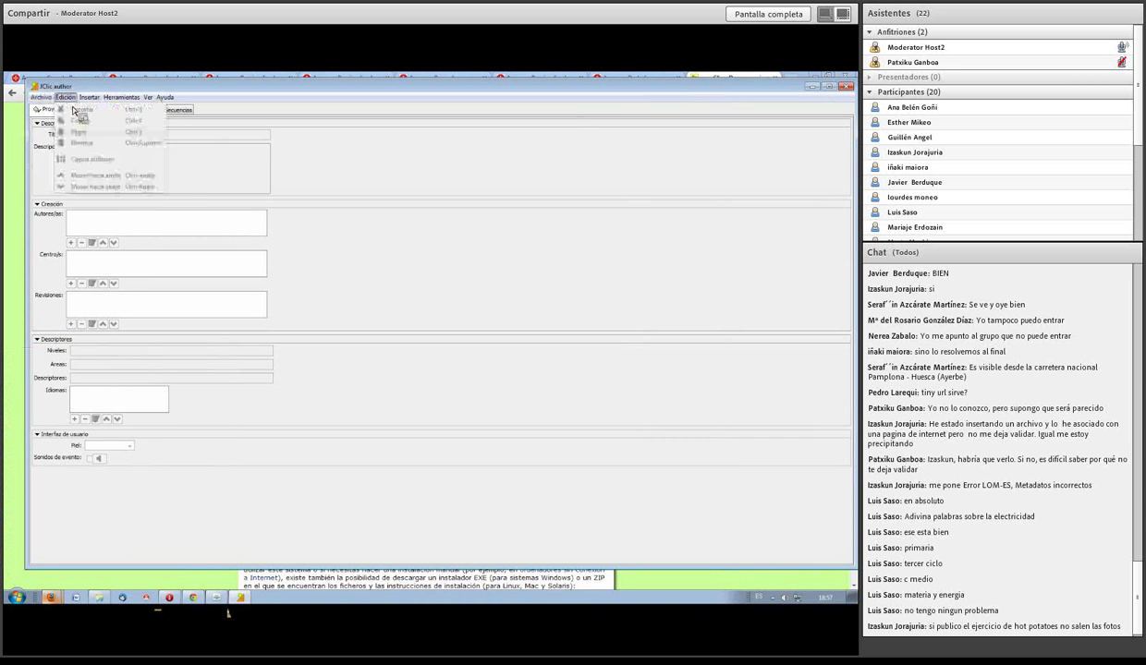
{"action": "mouse_move", "coordinate": [54, 100]}
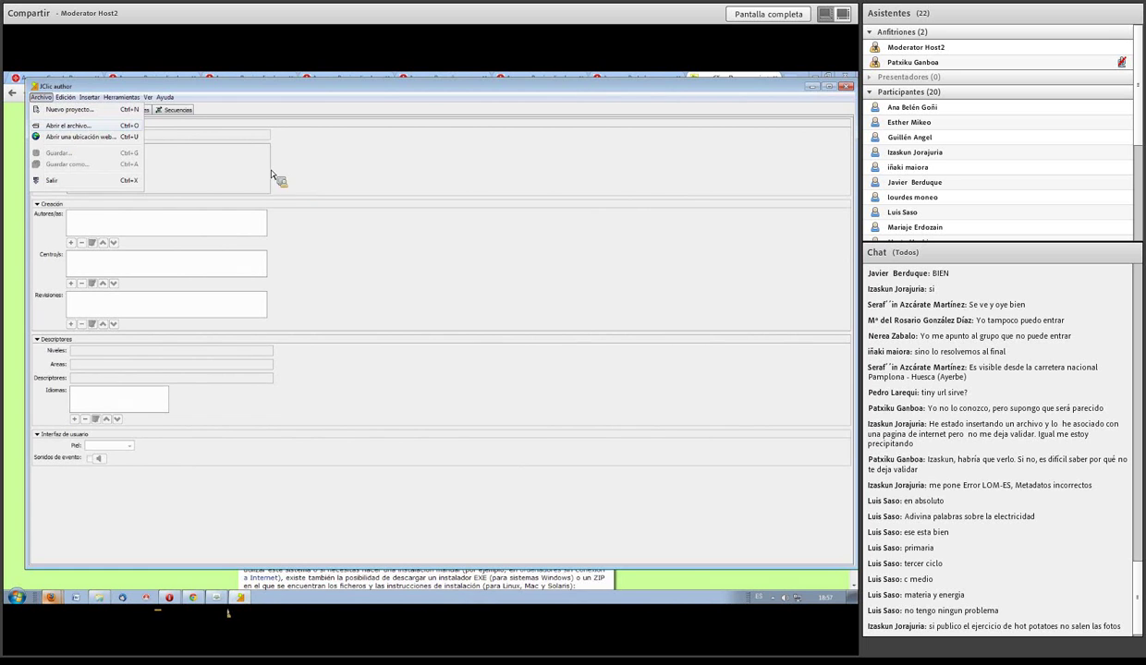
Via Archivo > Abrir, browse HP Portable Drive (Q:) through Sincronizar, 2012-13, Formacion to Recursos educativos.
{"action": "left_click", "coordinate": [93, 125]}
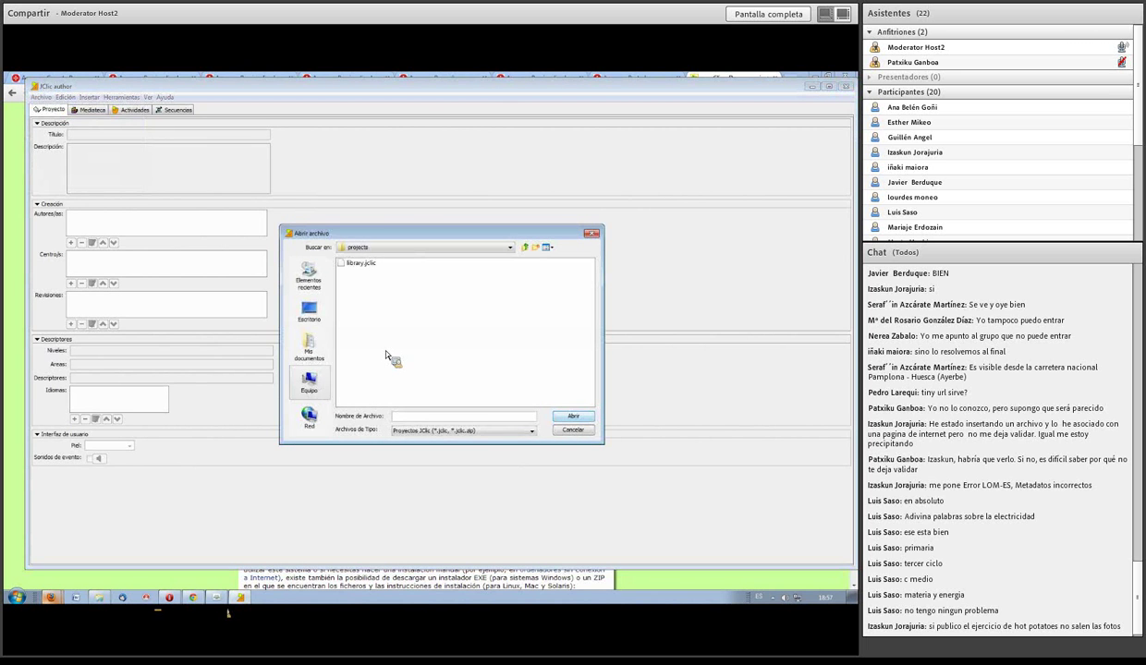
{"action": "left_click", "coordinate": [309, 380]}
{"action": "left_click", "coordinate": [374, 392]}
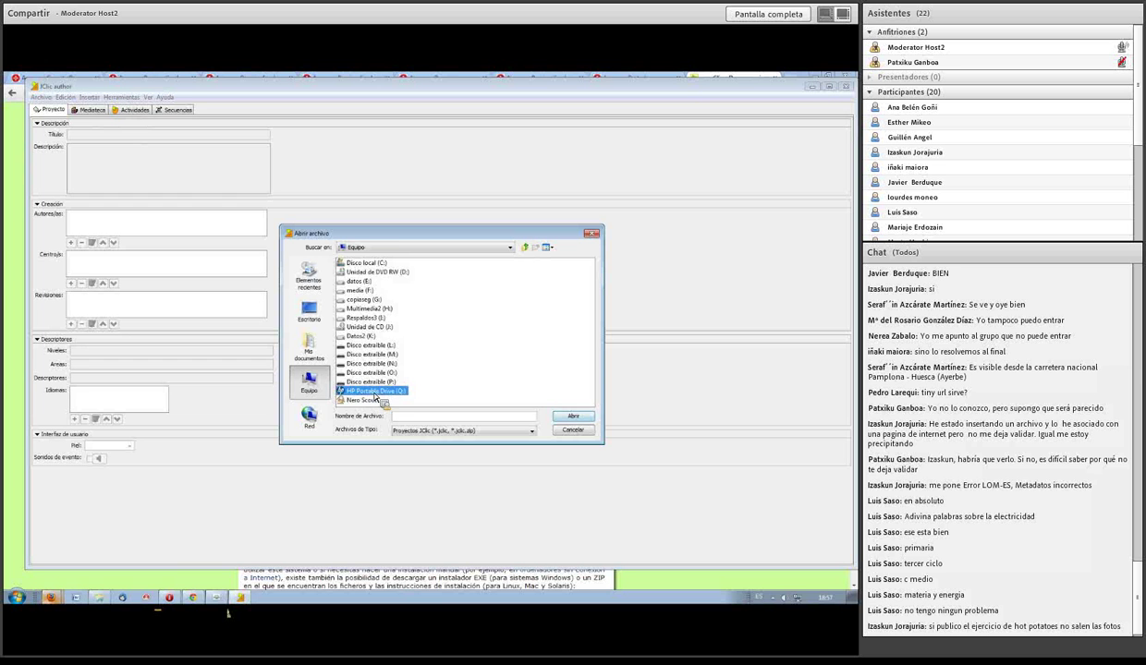
{"action": "double_click", "coordinate": [375, 394]}
{"action": "left_click", "coordinate": [503, 382]}
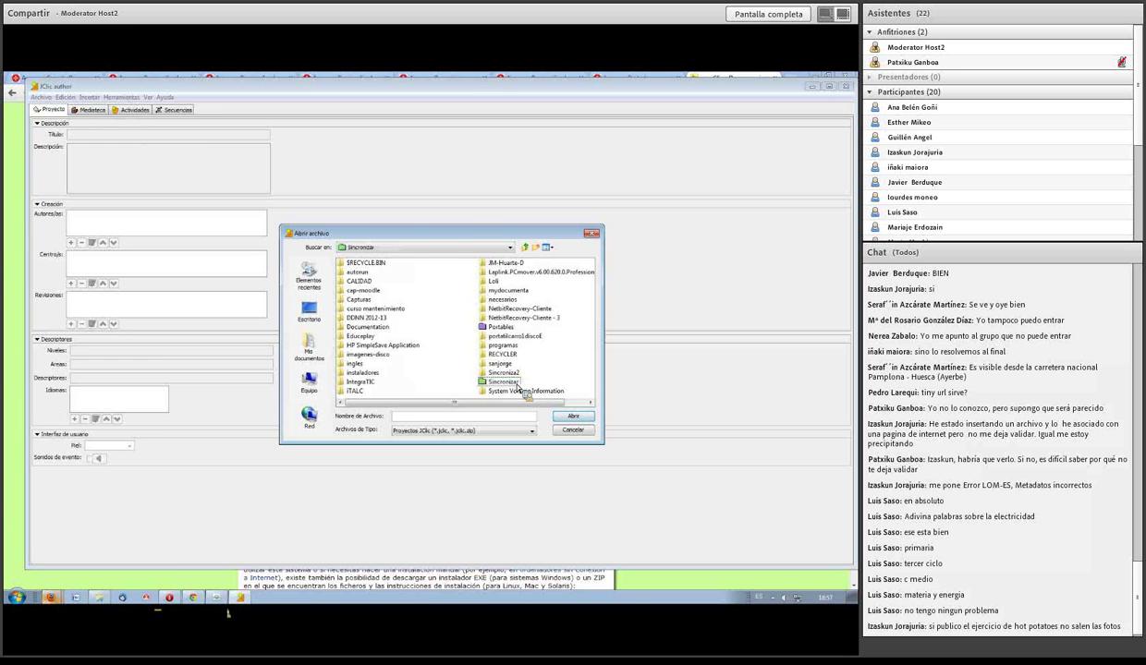
{"action": "double_click", "coordinate": [517, 386]}
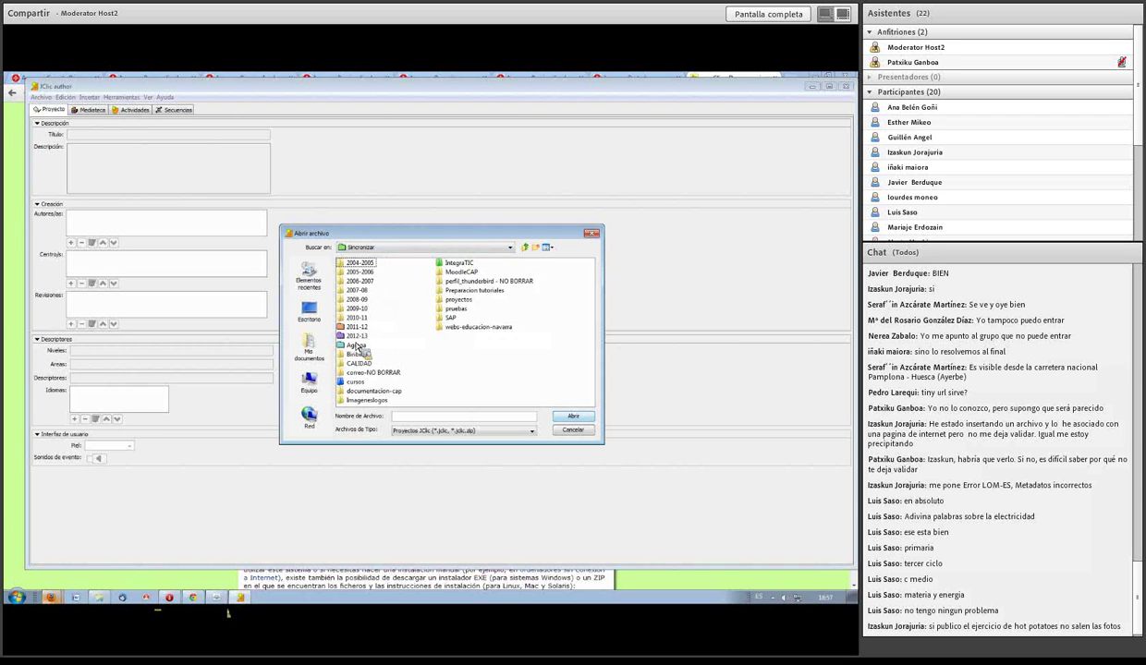
{"action": "double_click", "coordinate": [356, 335]}
{"action": "left_click", "coordinate": [362, 282]}
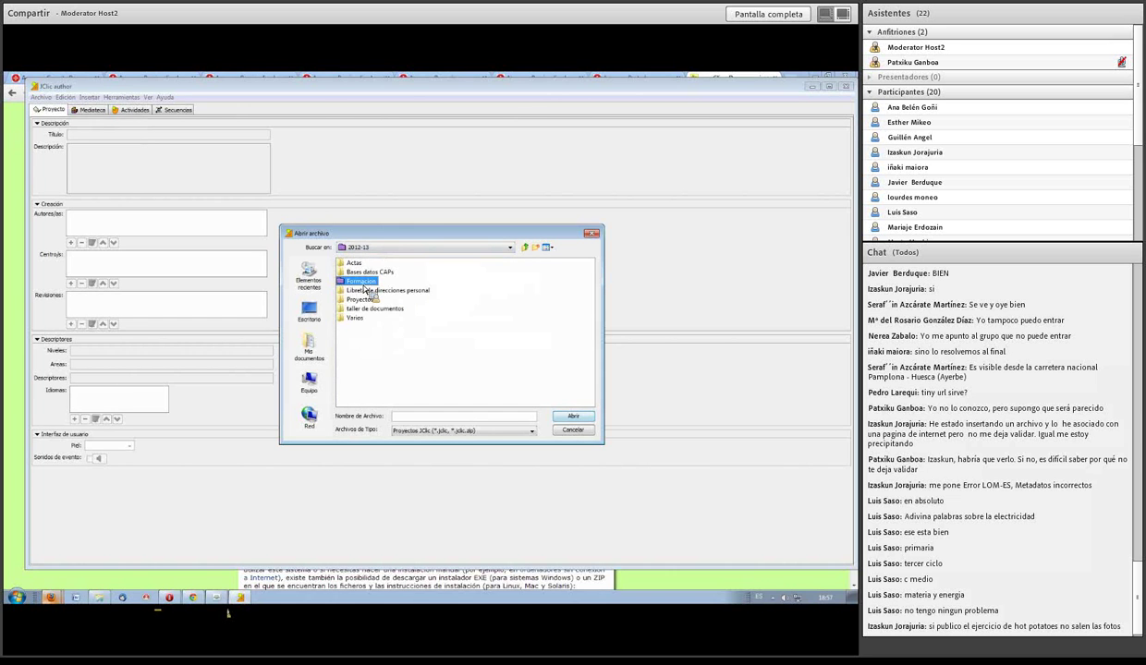
{"action": "double_click", "coordinate": [362, 282]}
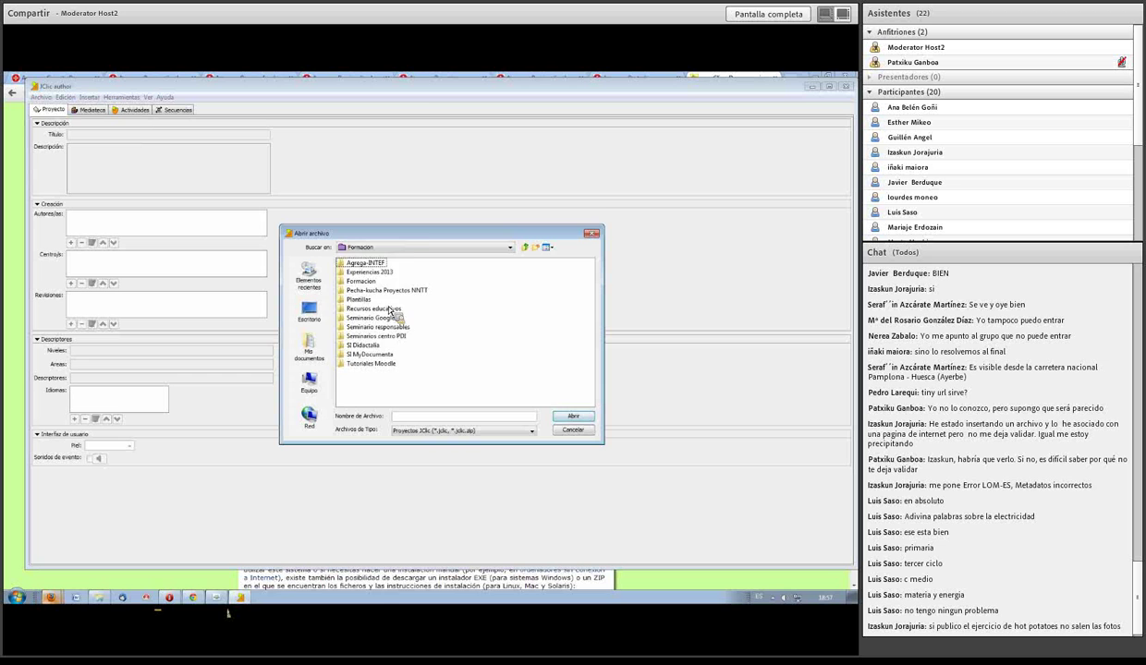
{"action": "double_click", "coordinate": [377, 308]}
Continue into Sesion-5 > tarea 10 > the student's JCLIC folder and open BEHIA.jclic.zip.
{"action": "left_click", "coordinate": [365, 273]}
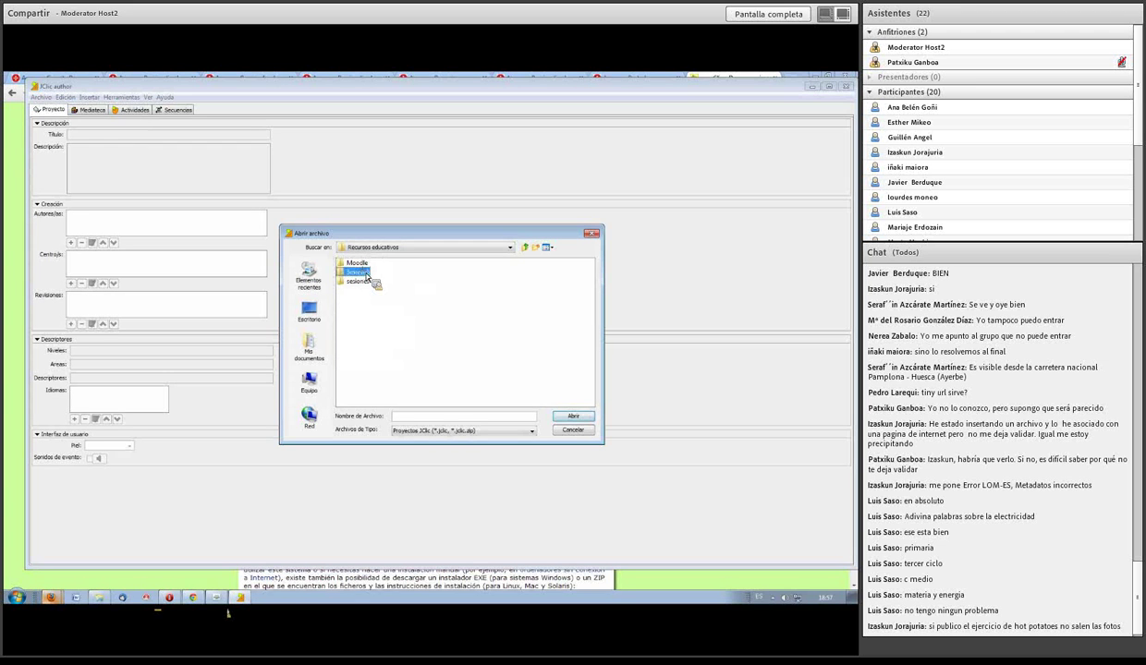
{"action": "double_click", "coordinate": [366, 273]}
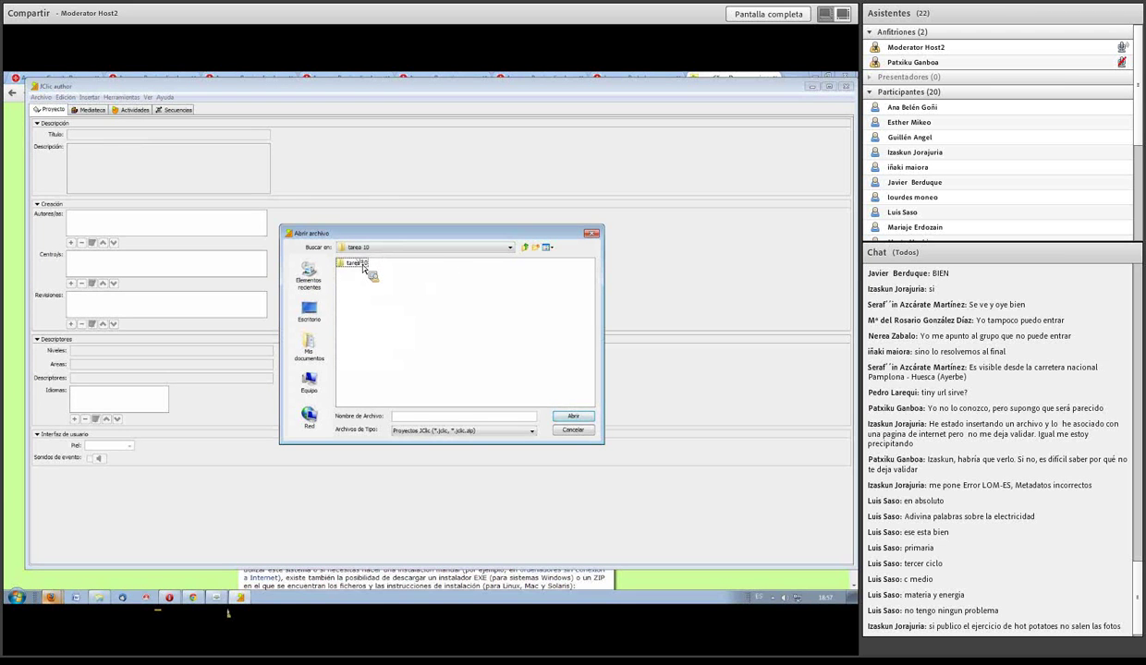
{"action": "double_click", "coordinate": [374, 265]}
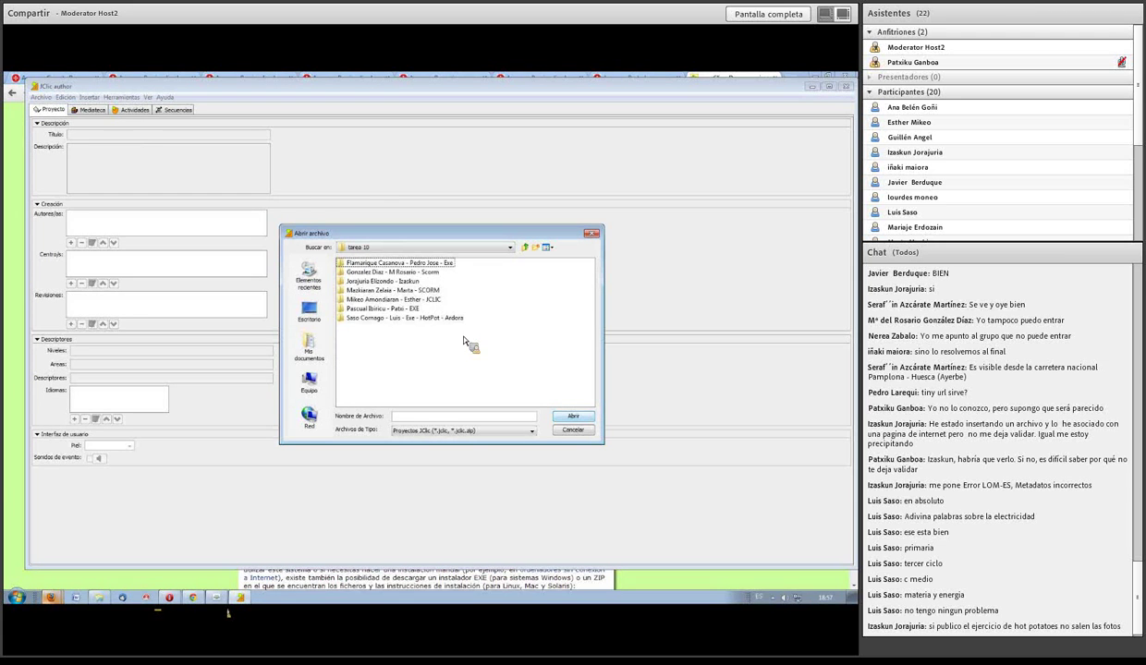
{"action": "double_click", "coordinate": [396, 299]}
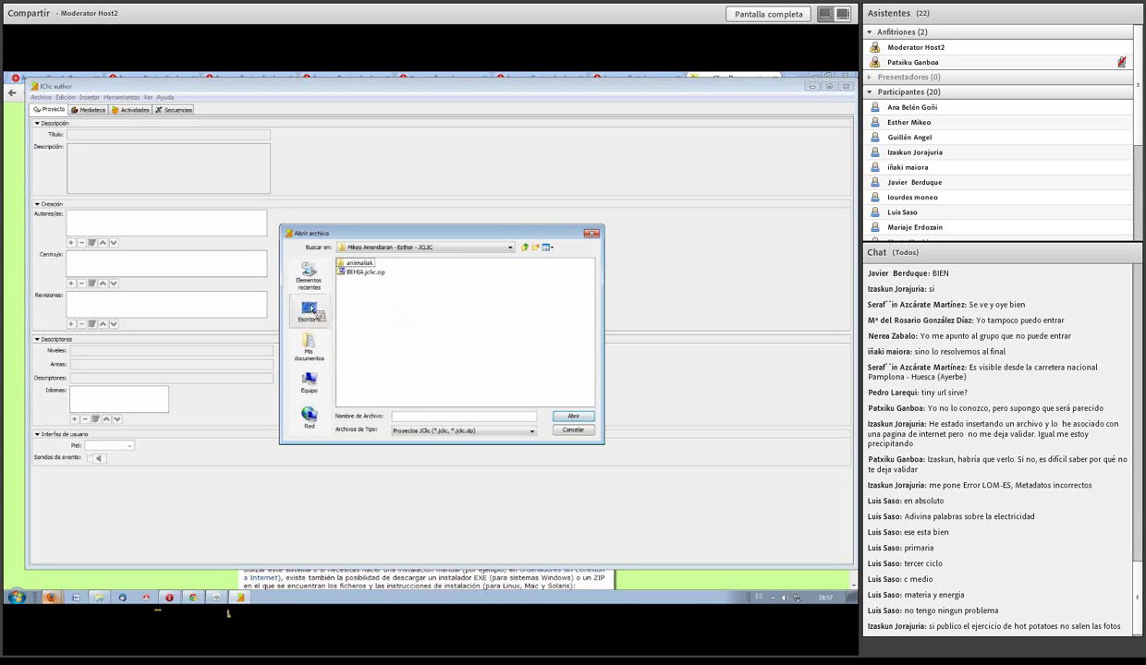
{"action": "left_click", "coordinate": [363, 272]}
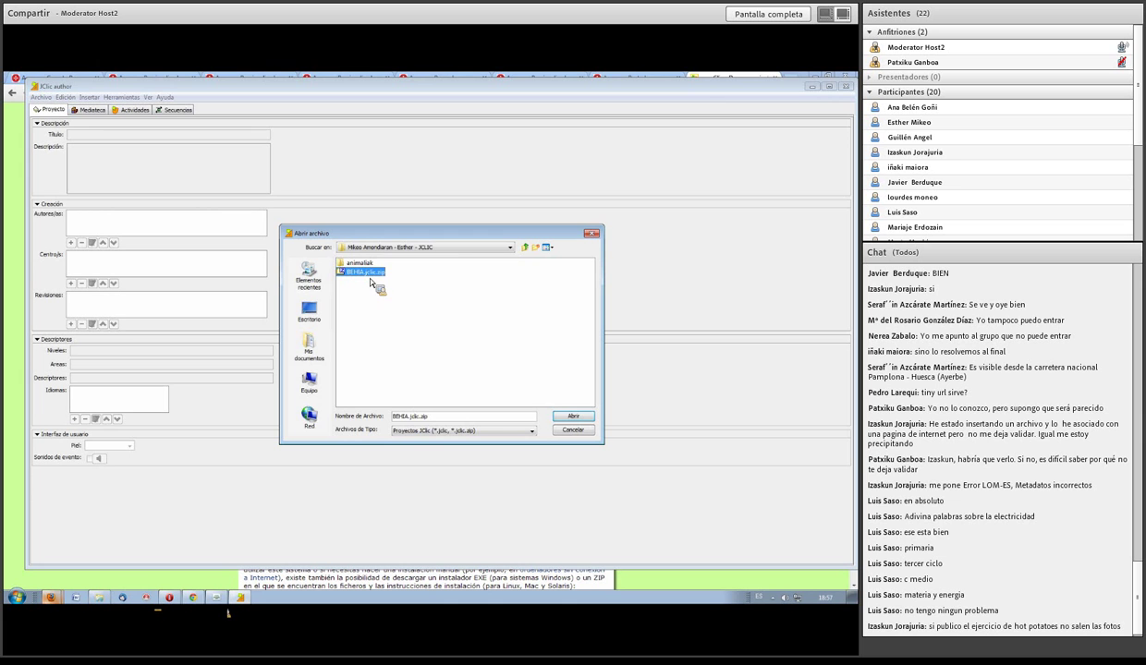
{"action": "left_click", "coordinate": [575, 418]}
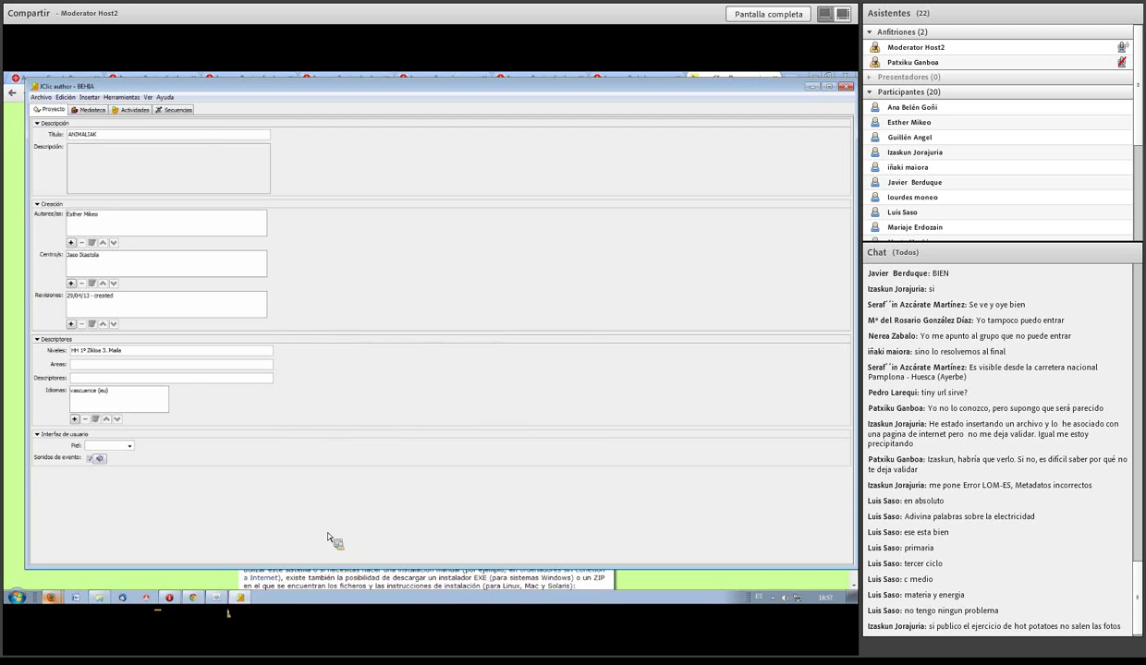
Run Herramientas > Crear página web for ANIMALIAK, accepting the default HTML applet settings.
{"action": "left_click", "coordinate": [122, 98]}
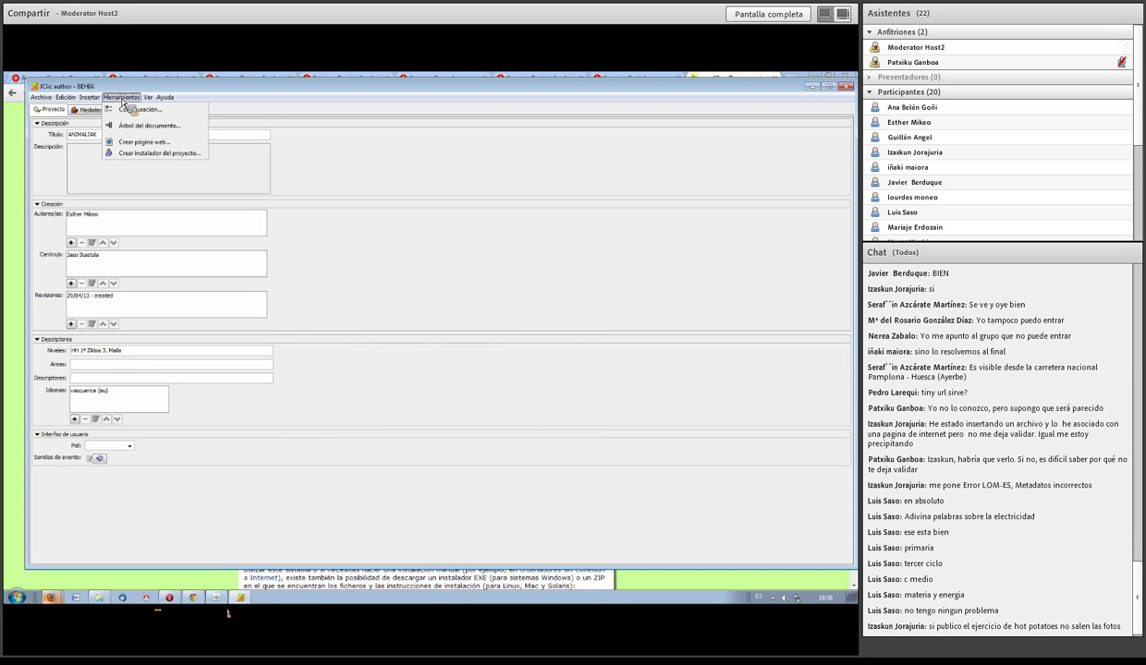
{"action": "left_click", "coordinate": [146, 143]}
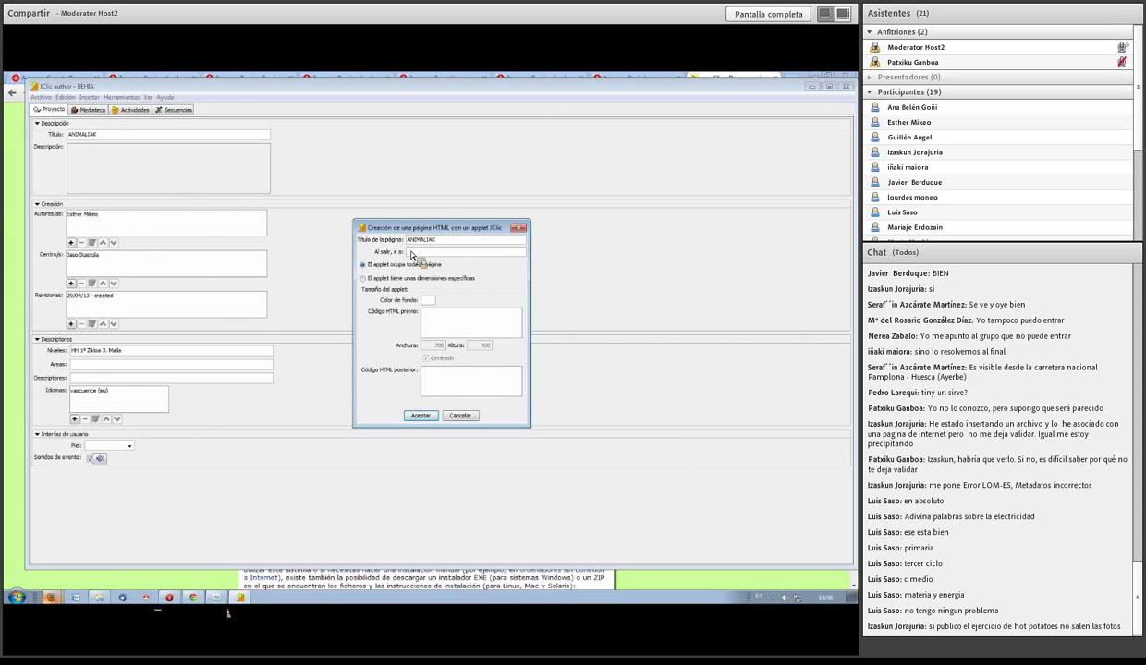
{"action": "left_click", "coordinate": [422, 416]}
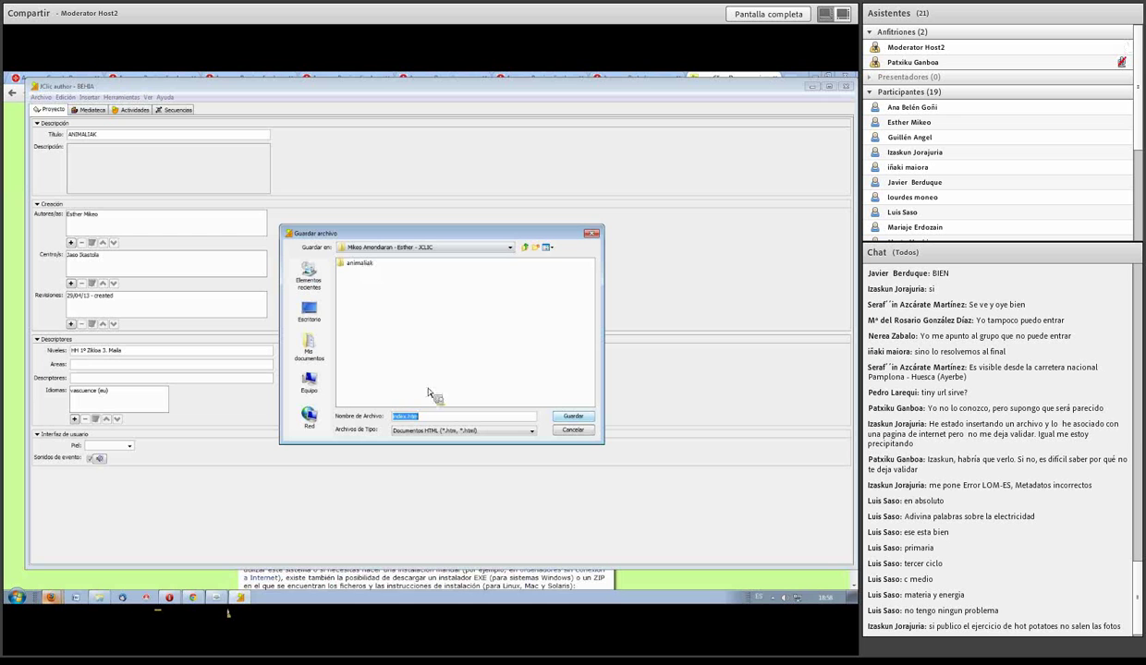
Save the web page as animaliak.htm, decline opening it in a browser, and close JClic author.
{"action": "left_click", "coordinate": [407, 417]}
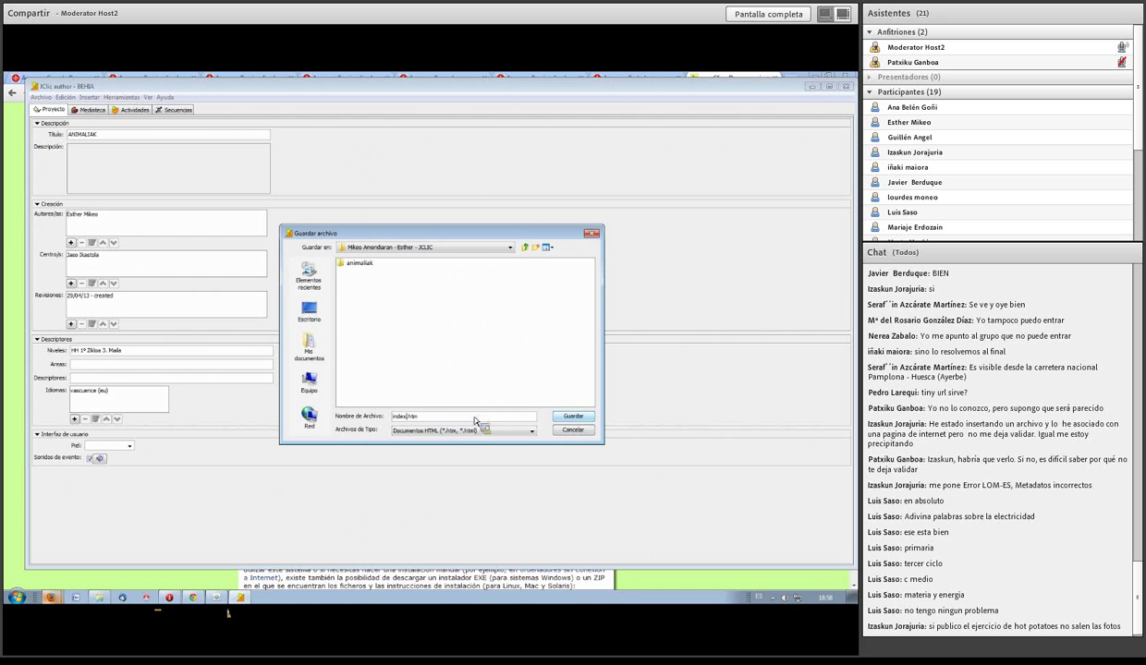
{"action": "key", "text": "BackSpace"}
{"action": "key", "text": "BackSpace"}
{"action": "type", "text": "animaliak"}
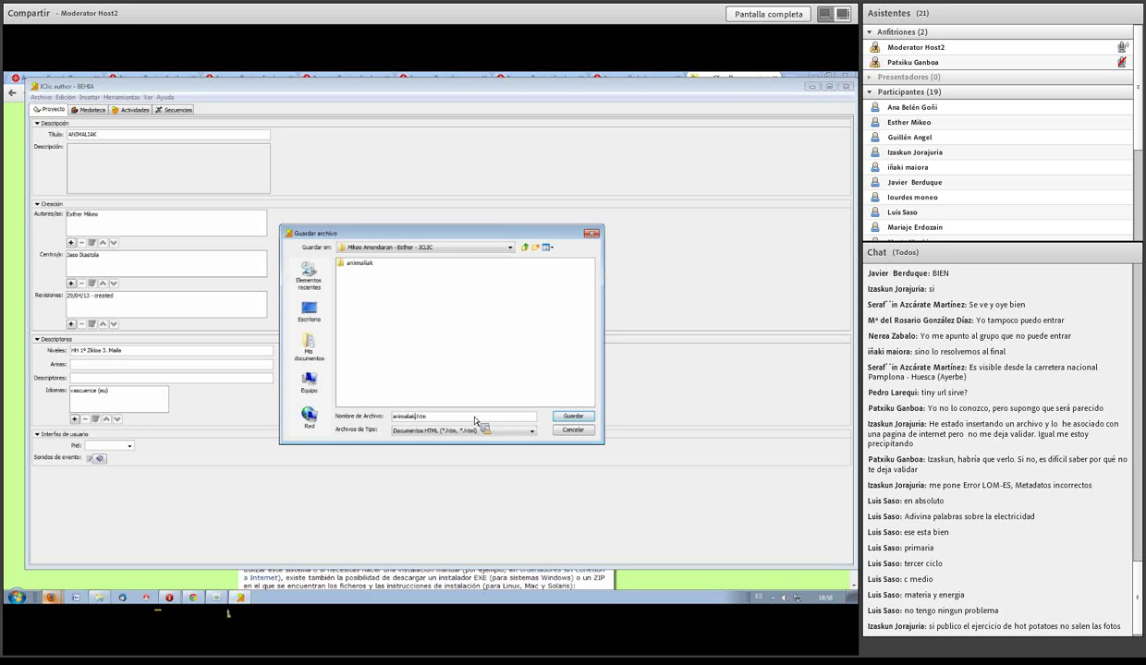
{"action": "left_click", "coordinate": [576, 417]}
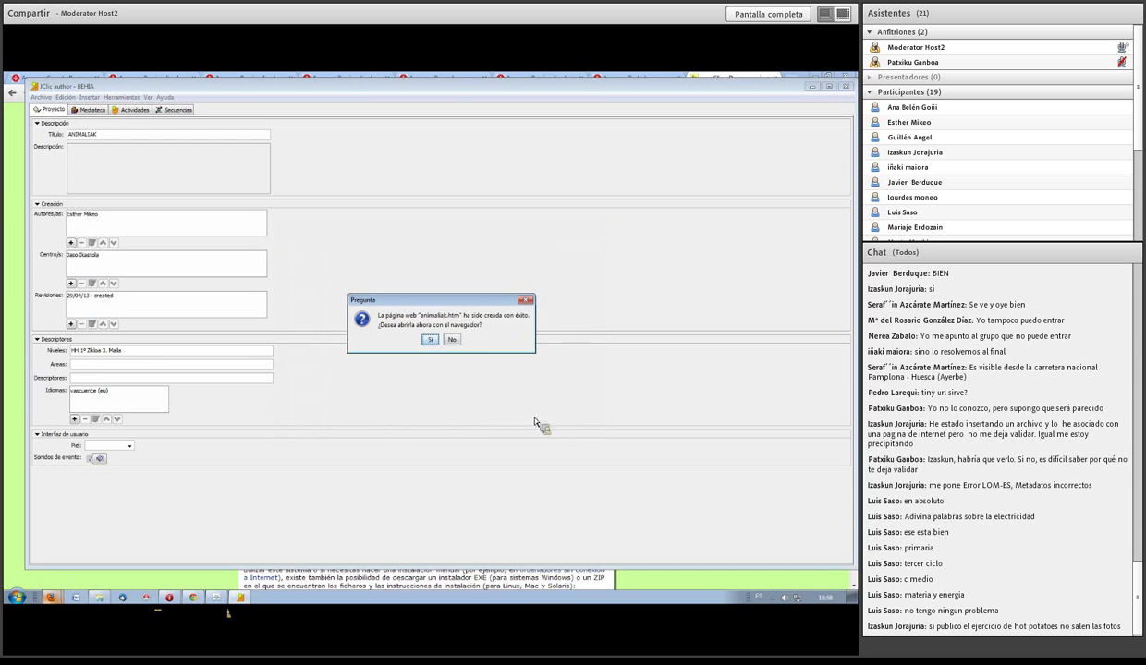
{"action": "left_click", "coordinate": [452, 340]}
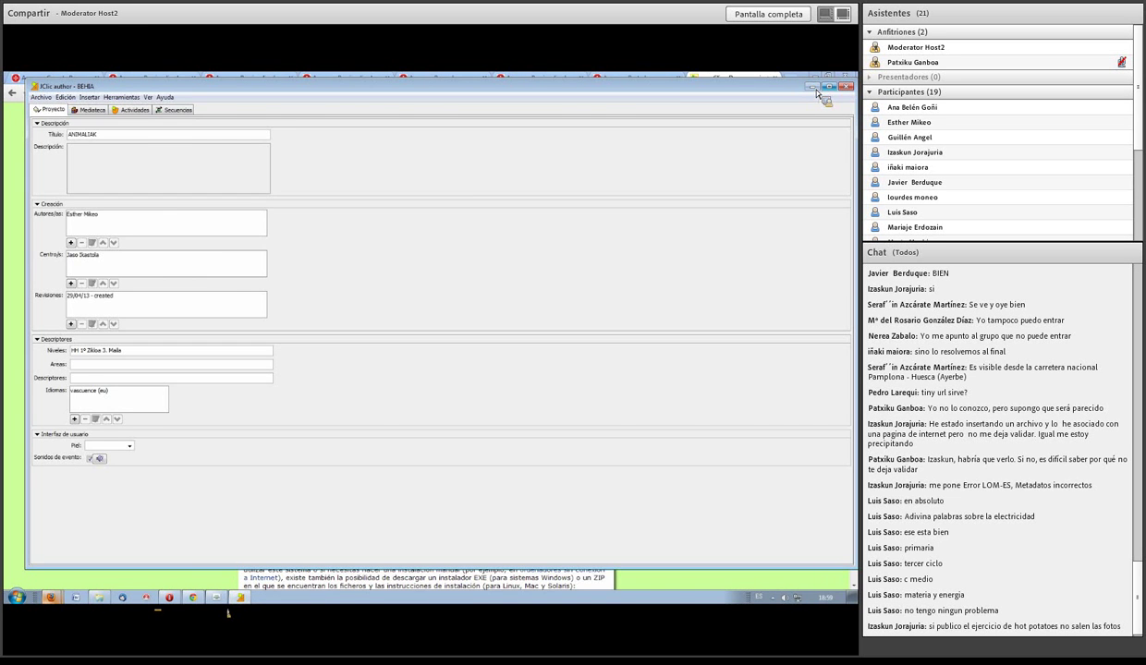
{"action": "left_click", "coordinate": [850, 92]}
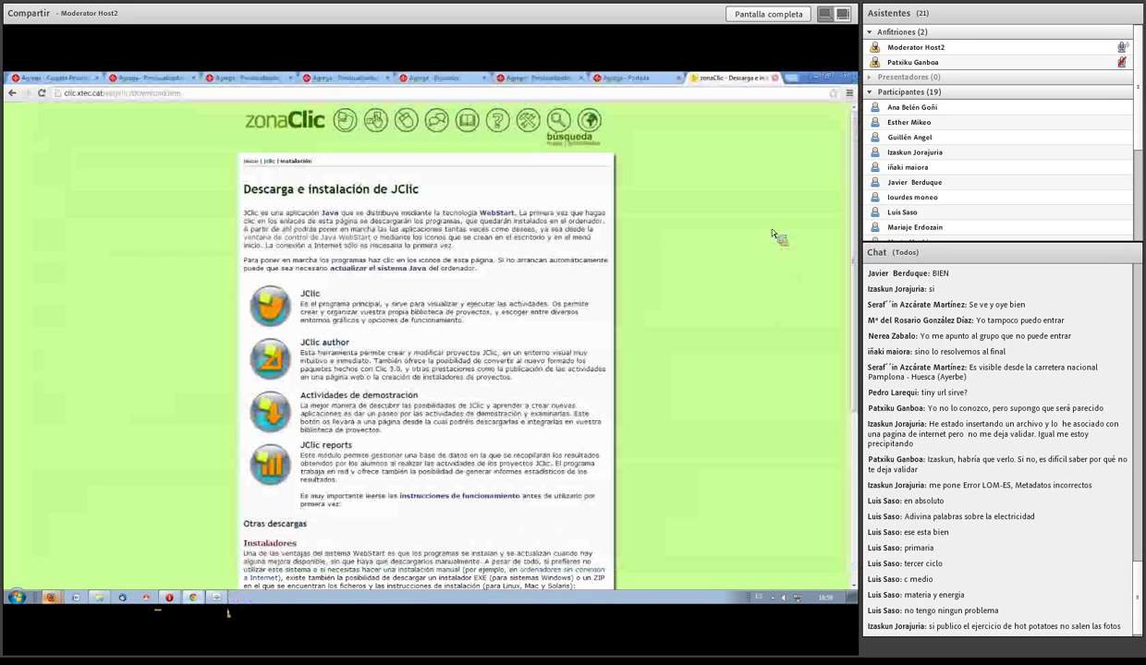
Back in Agrega, create a new learning object, entering the title 'Arimales'.
{"action": "left_click", "coordinate": [770, 77]}
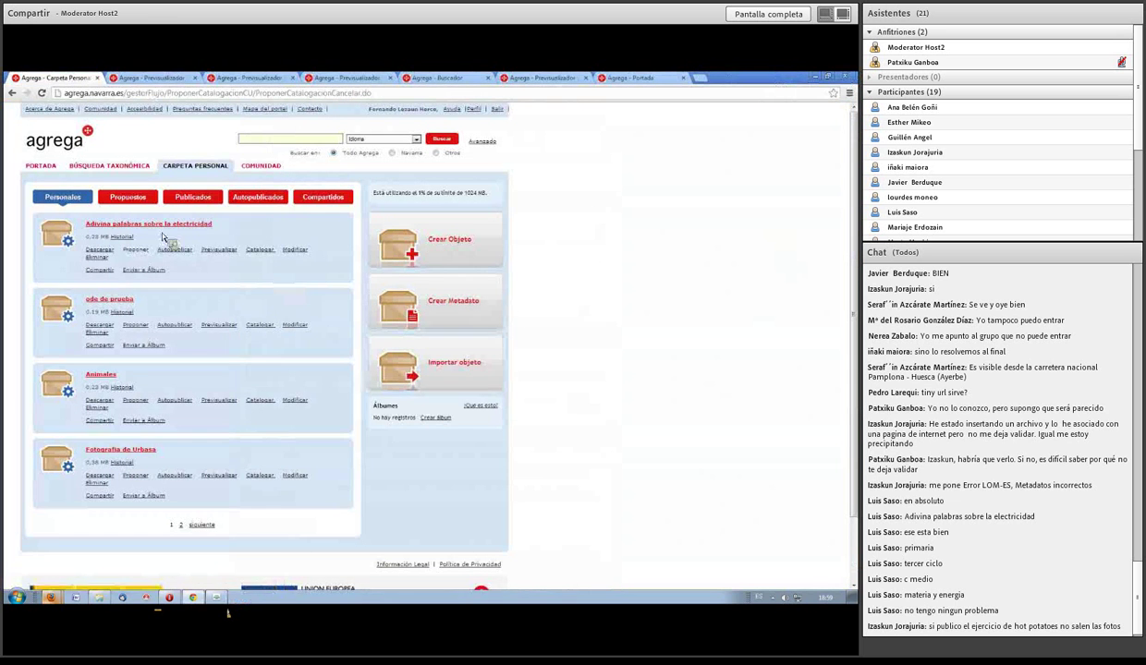
{"action": "left_click", "coordinate": [442, 243]}
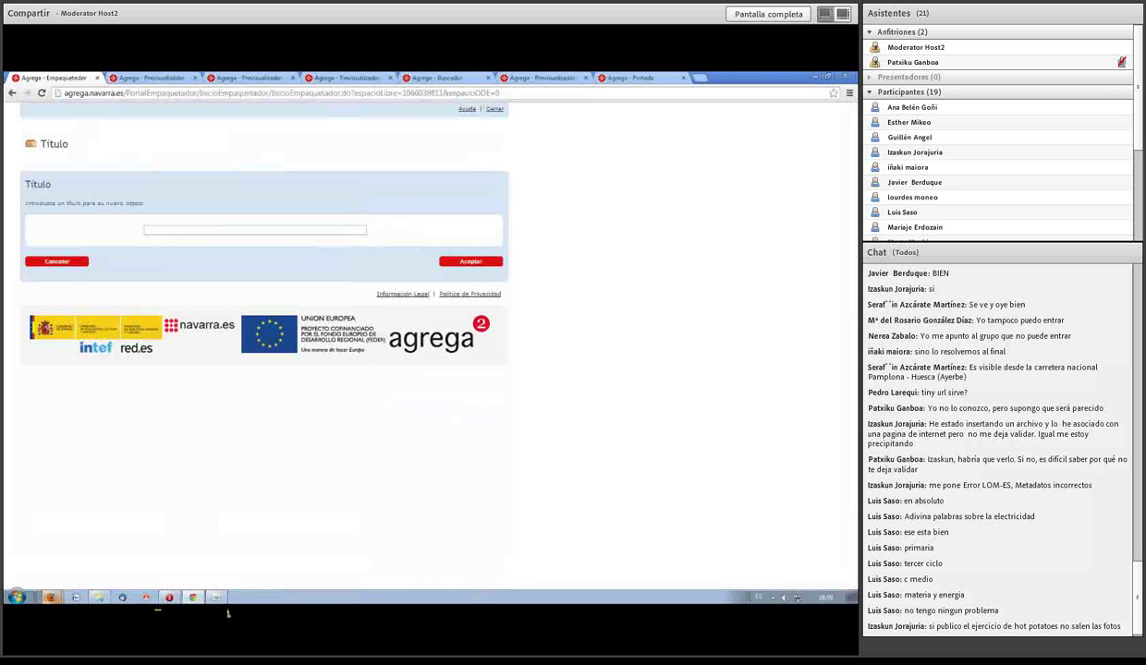
{"action": "left_click", "coordinate": [190, 235]}
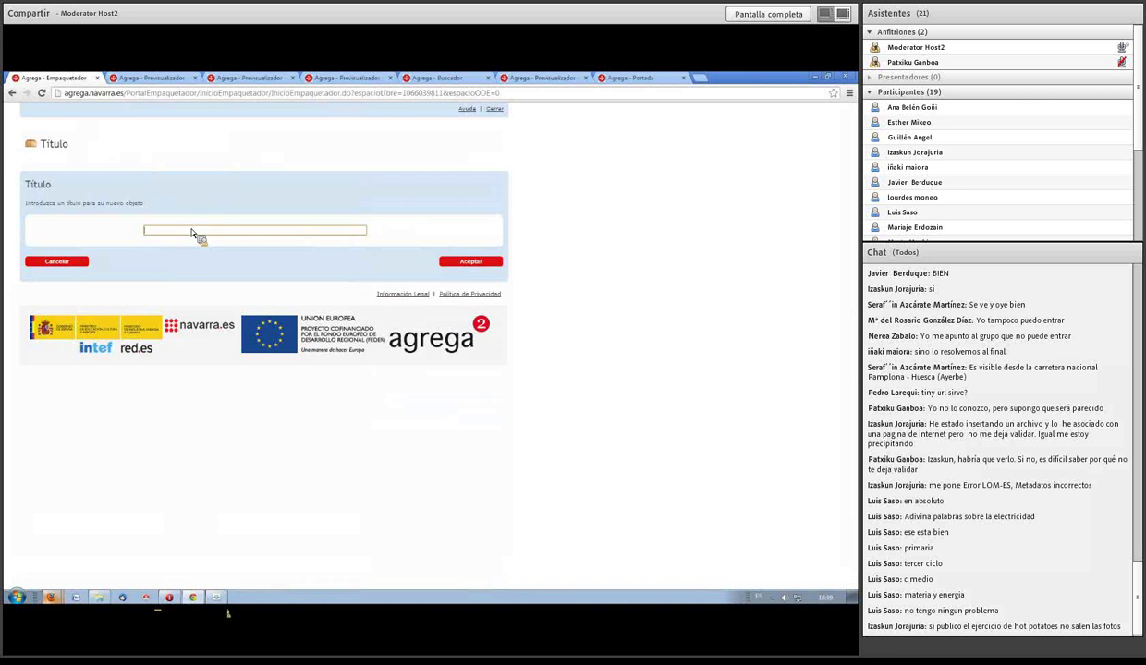
{"action": "type", "text": "Ar"}
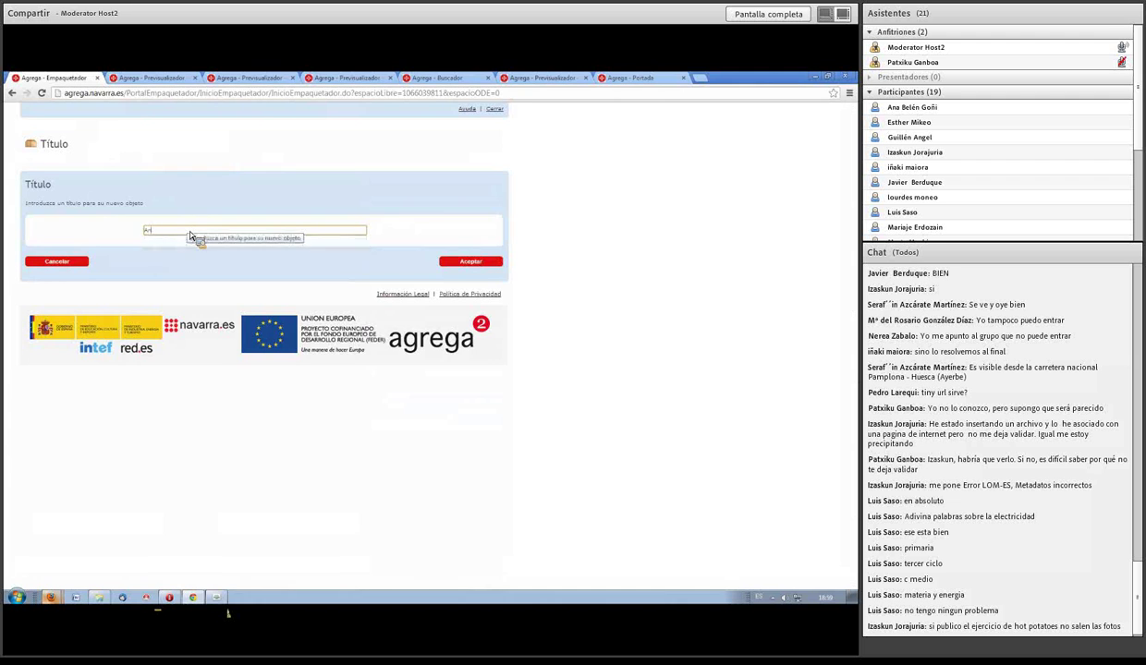
{"action": "type", "text": "imales"}
{"action": "left_click", "coordinate": [470, 261]}
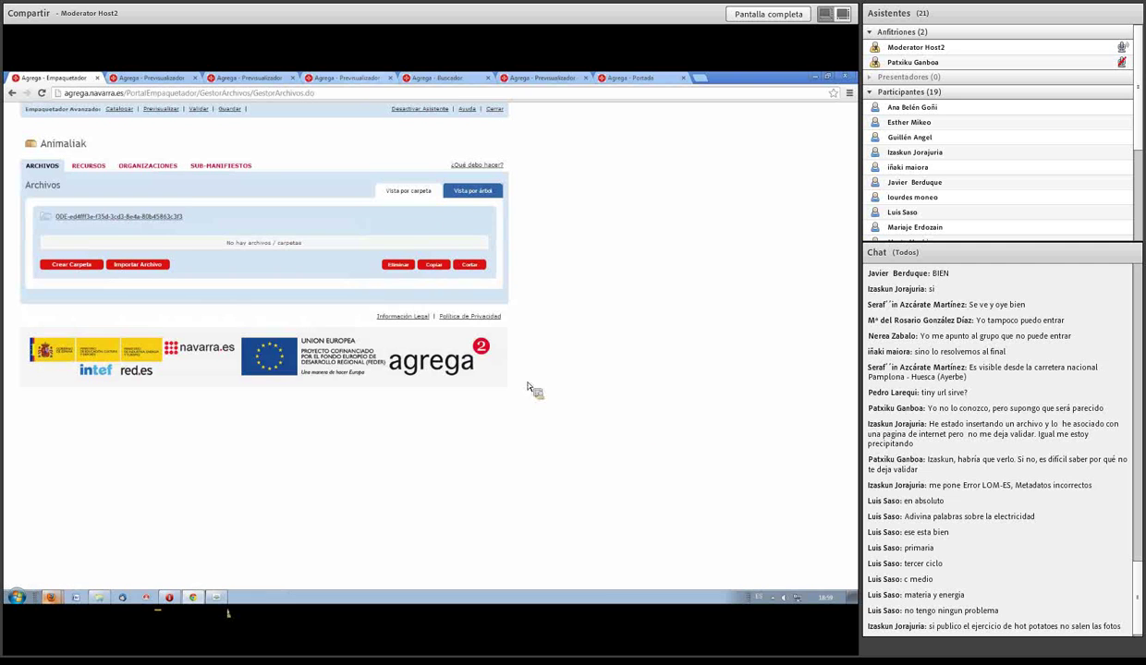
Create the 'animaliak' folder, open it, and bring up its Importar Archivo form.
{"action": "left_click", "coordinate": [74, 265]}
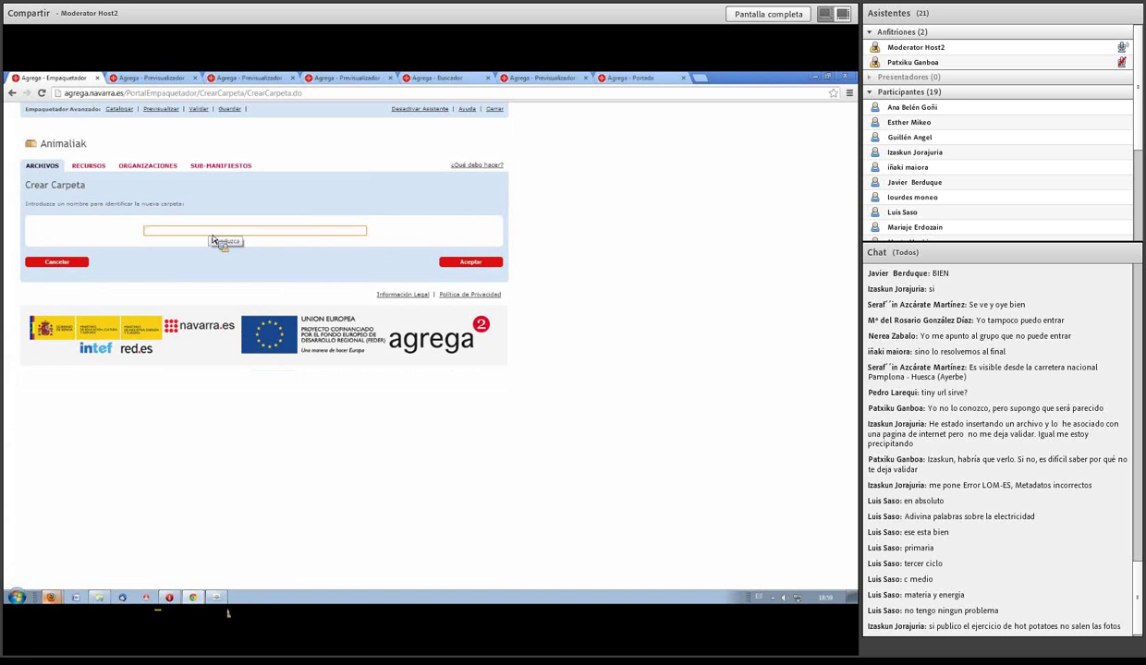
{"action": "type", "text": "ani"}
{"action": "type", "text": "maliak"}
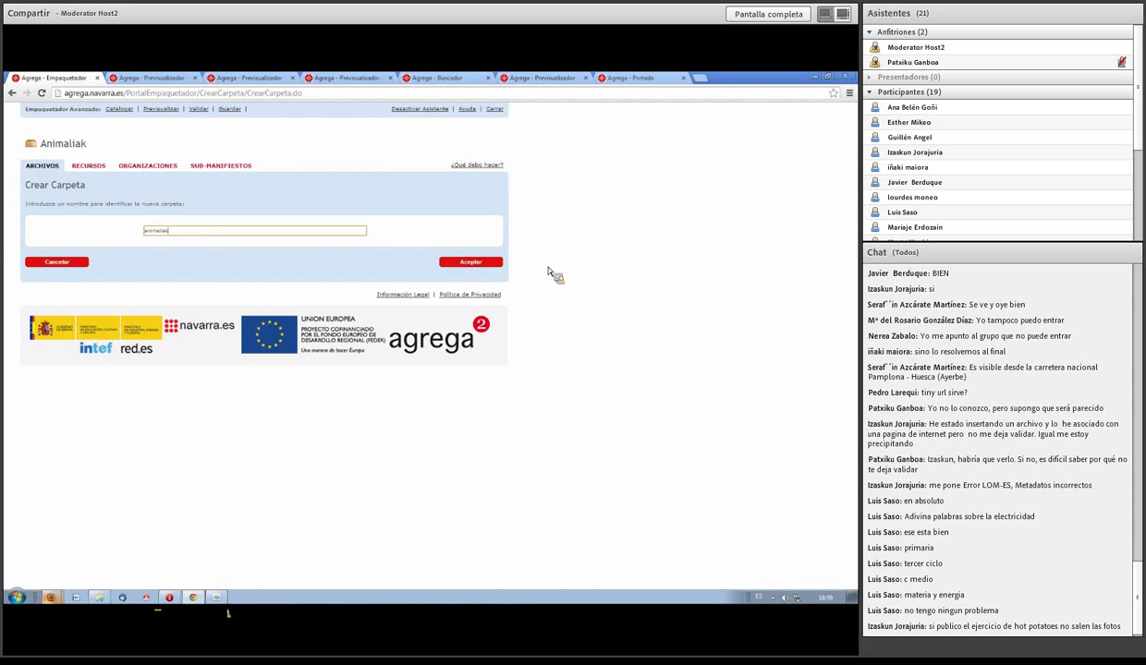
{"action": "left_click", "coordinate": [465, 261]}
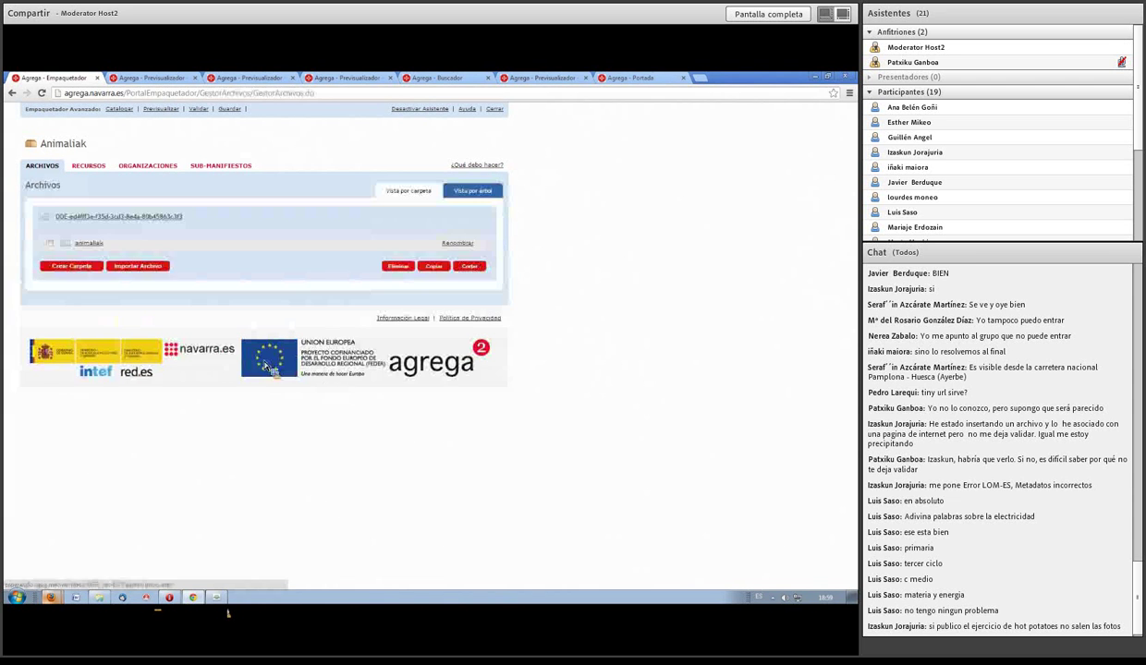
{"action": "left_click", "coordinate": [89, 243]}
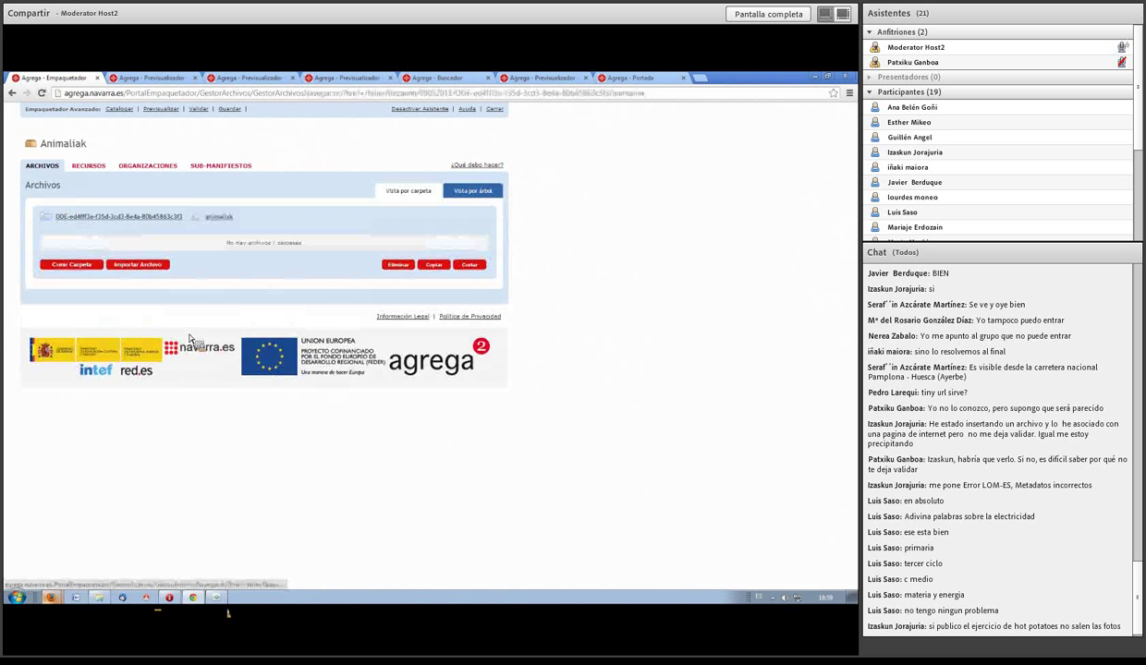
{"action": "left_click", "coordinate": [136, 266]}
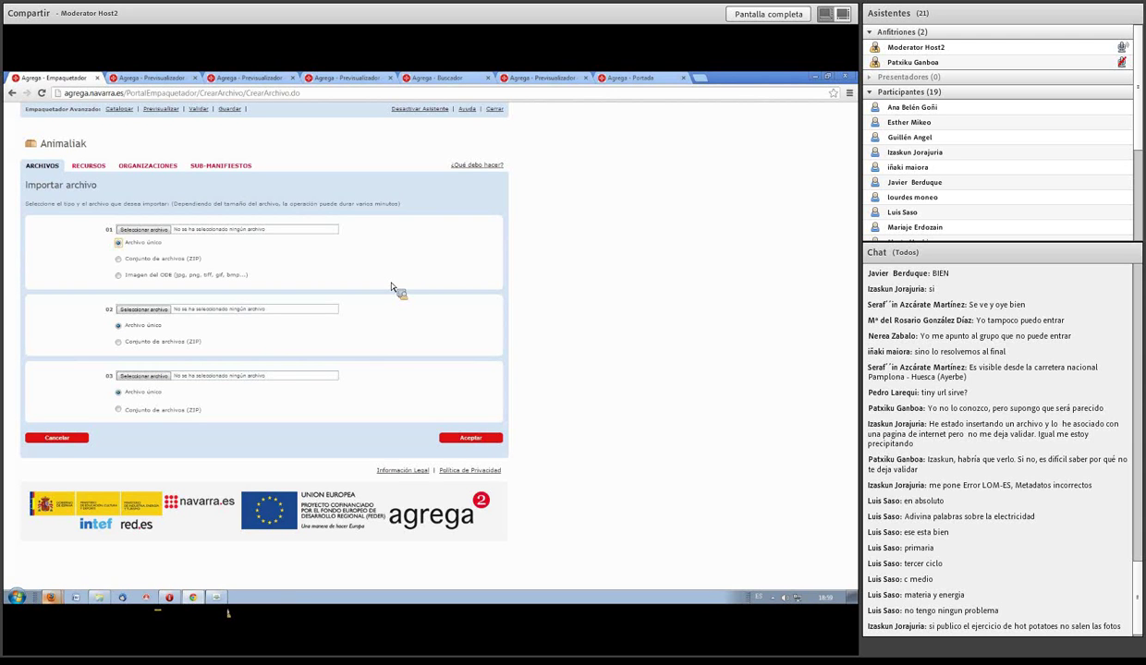
Browse to the student's JClic folder under Sesion-5/tarea10 and pick animaliak.htm as the first file.
{"action": "left_click", "coordinate": [146, 229]}
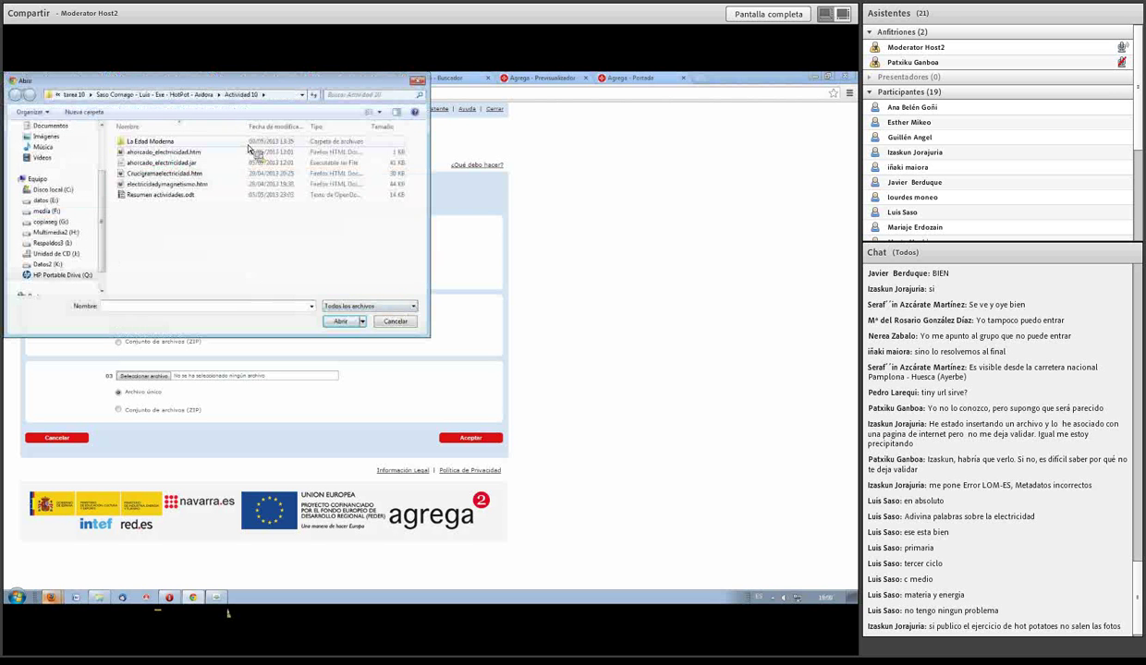
{"action": "left_click", "coordinate": [80, 95]}
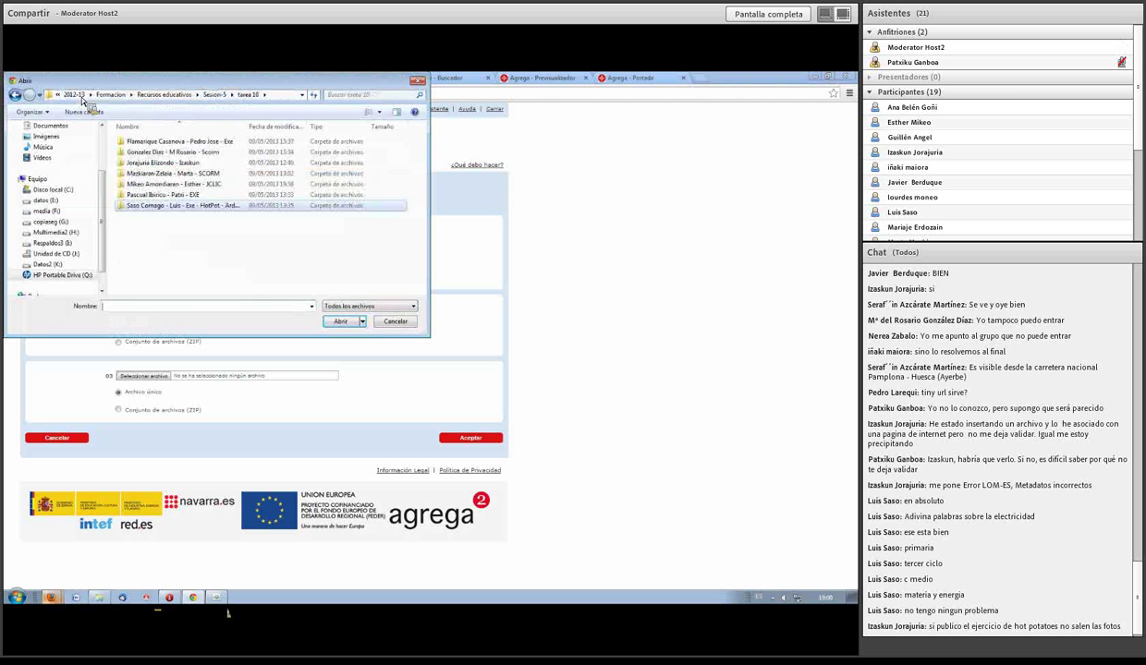
{"action": "left_click", "coordinate": [215, 95]}
{"action": "double_click", "coordinate": [141, 155]}
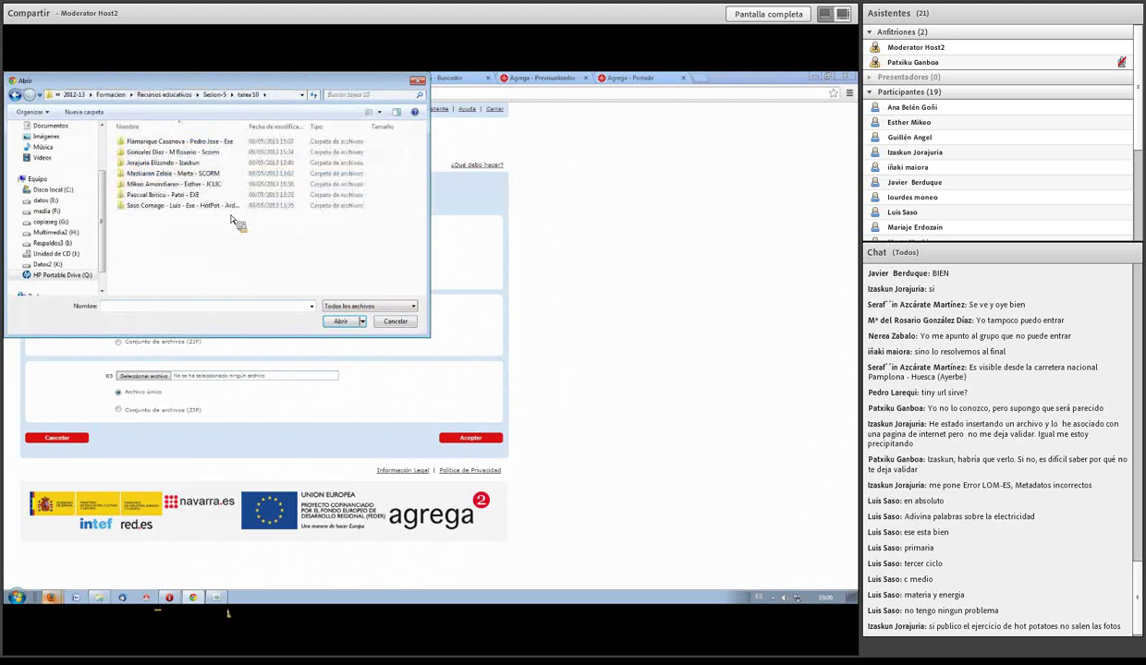
{"action": "double_click", "coordinate": [194, 185]}
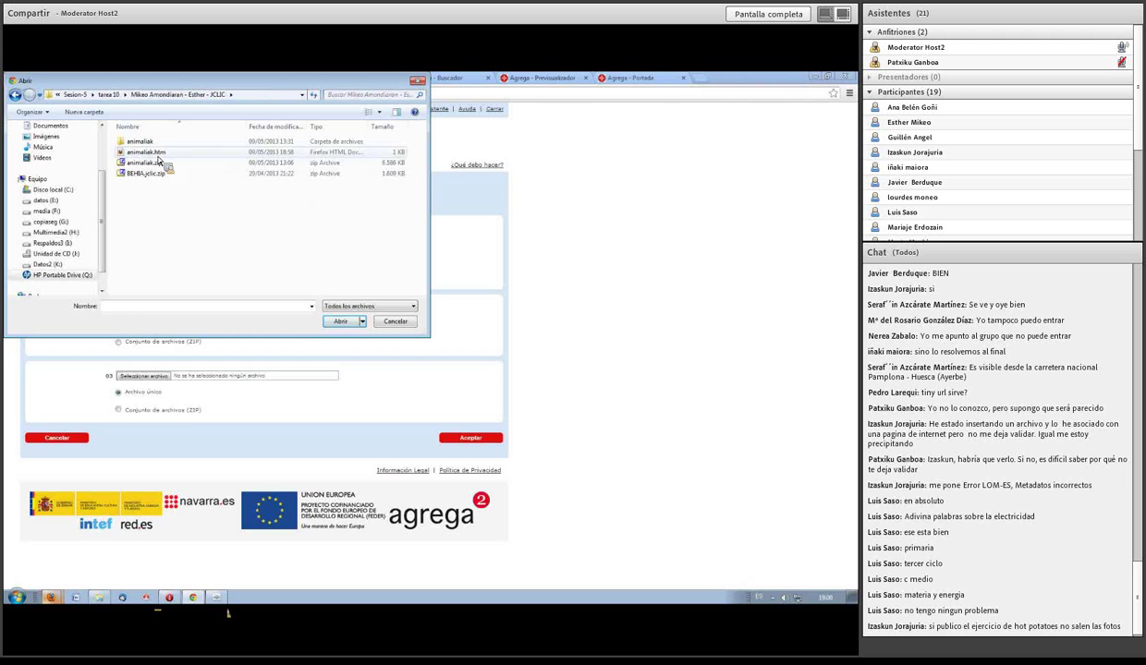
{"action": "left_click", "coordinate": [155, 153]}
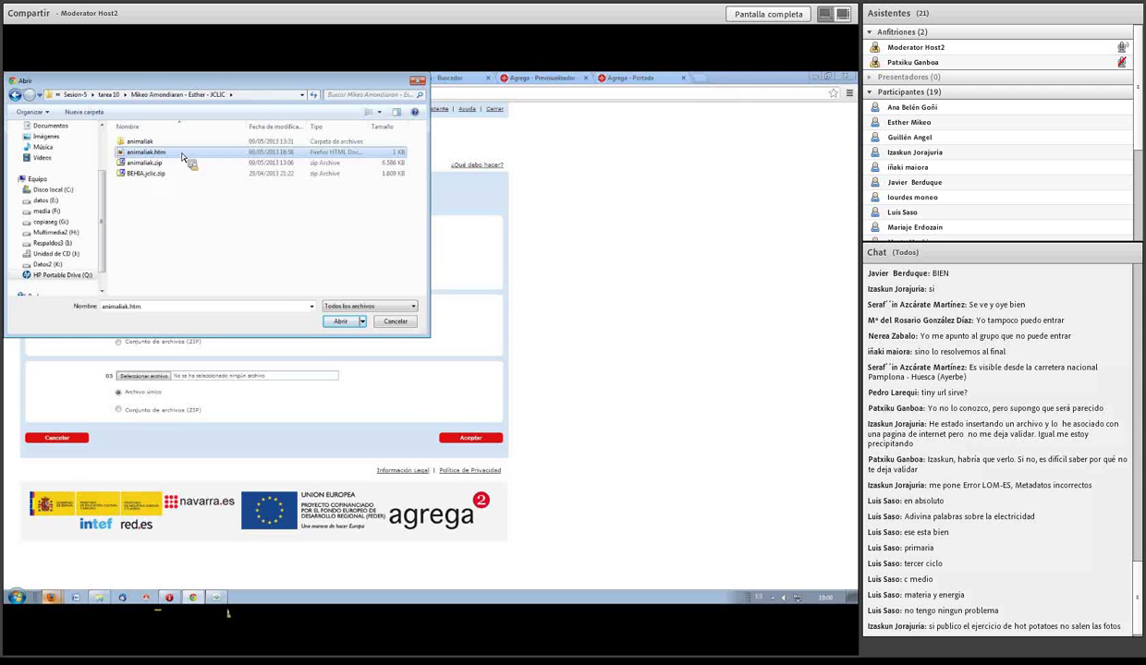
{"action": "left_click", "coordinate": [342, 321]}
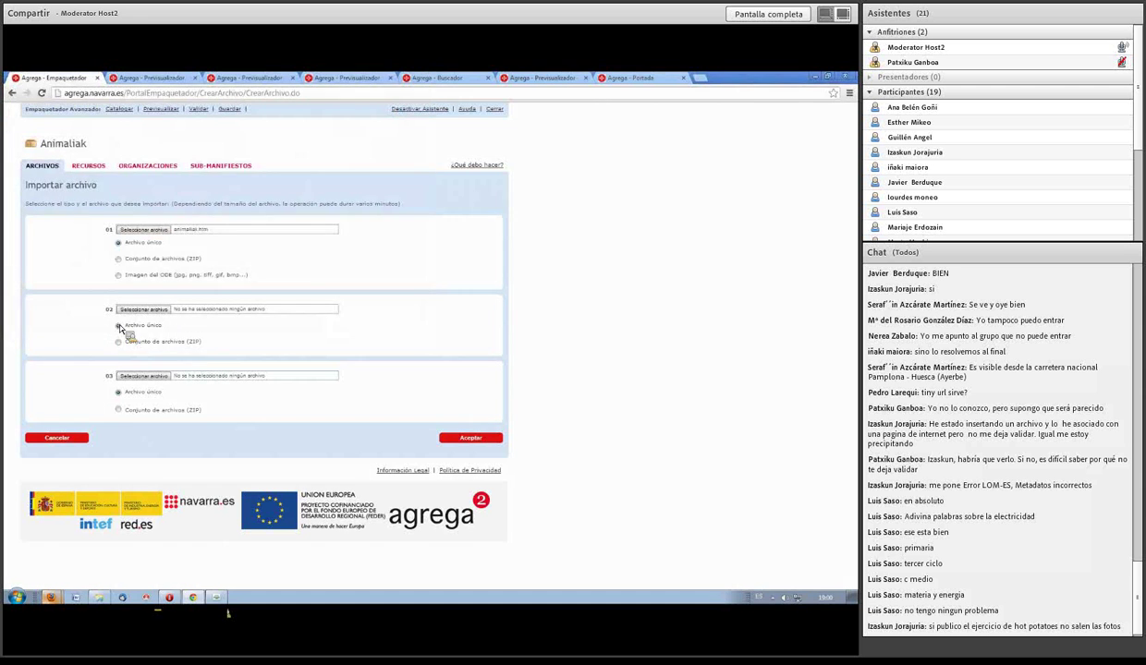
Pick BEHIA.jclic.zip from the same folder as the second file.
{"action": "left_click", "coordinate": [152, 309]}
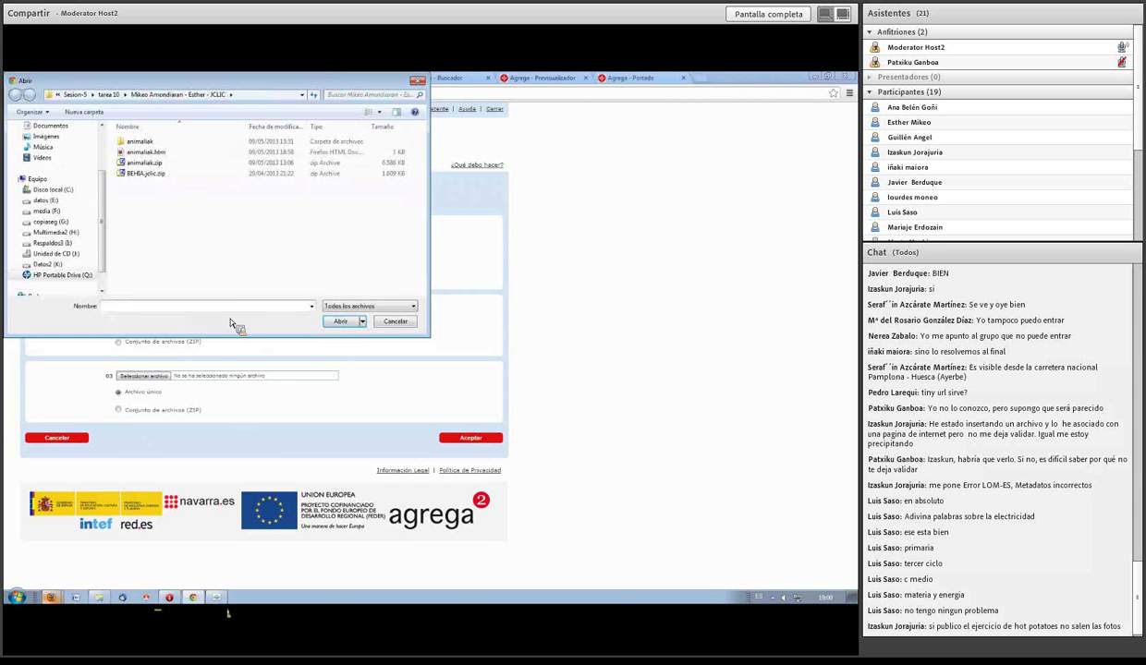
{"action": "left_click", "coordinate": [148, 176]}
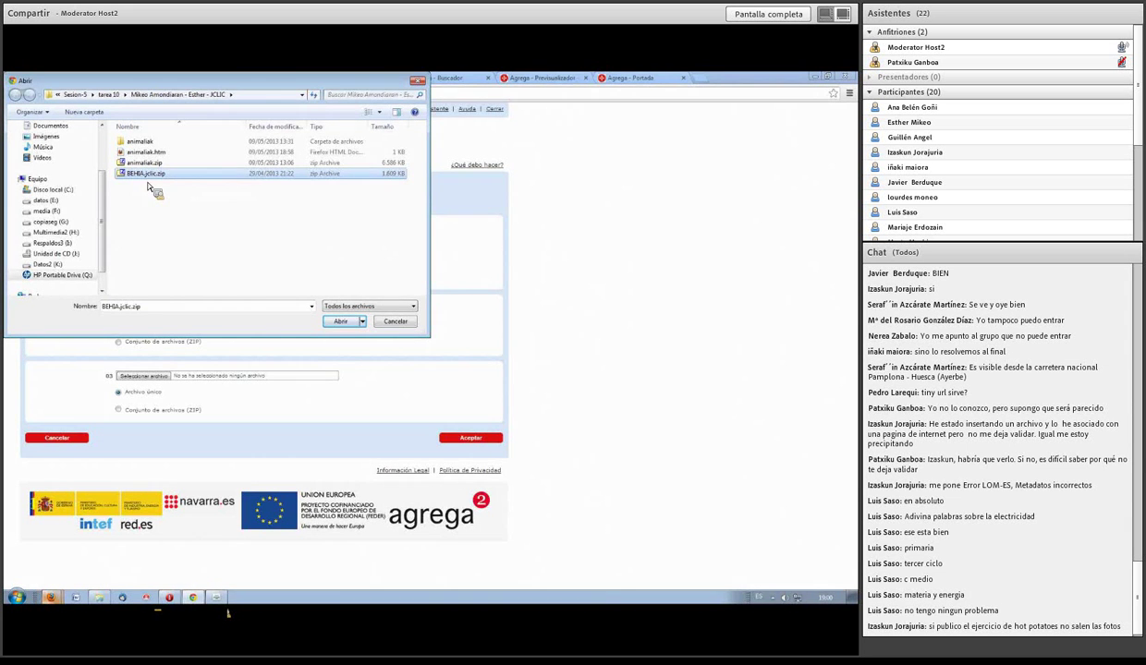
{"action": "left_click", "coordinate": [349, 324]}
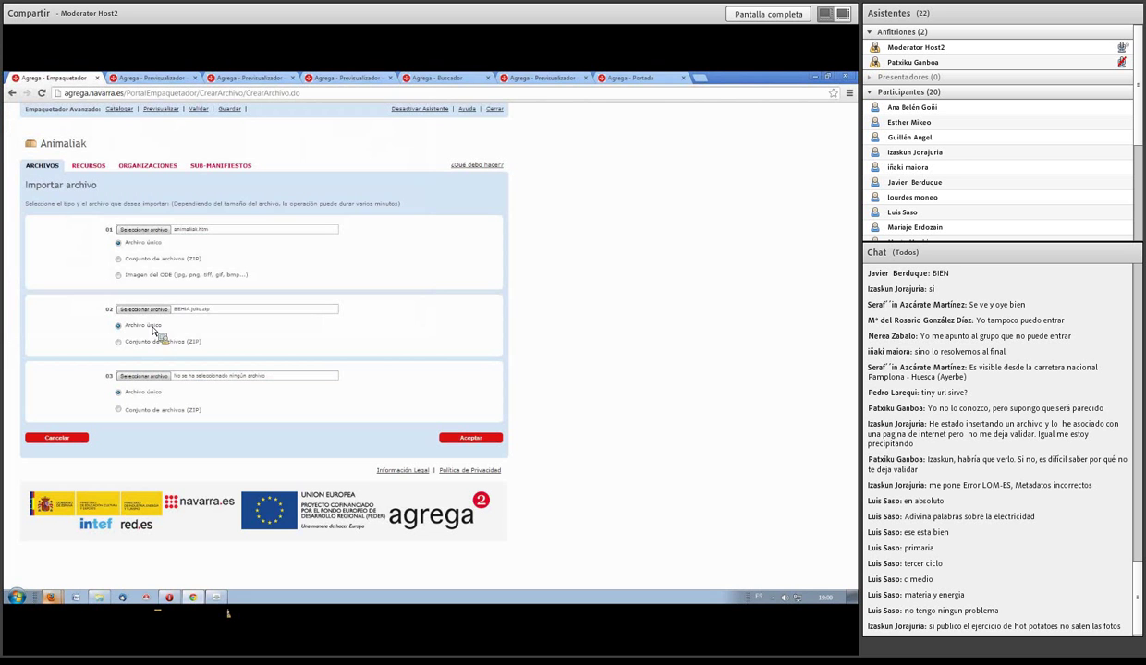
Keep the second file as Archivo único and upload both files into the animaliak folder.
{"action": "left_click", "coordinate": [119, 342]}
{"action": "left_click", "coordinate": [124, 326]}
{"action": "left_click", "coordinate": [471, 439]}
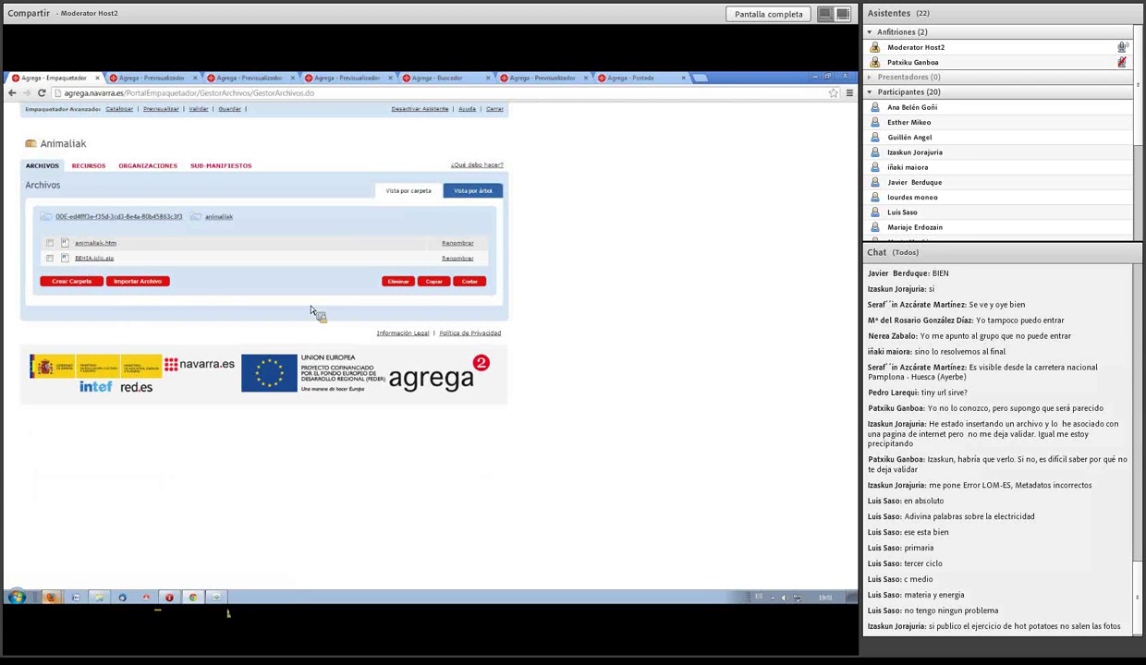
Create a new Asset resource with animaliak.htm and BEHIA.jclic.zip associated as its files.
{"action": "left_click", "coordinate": [83, 168]}
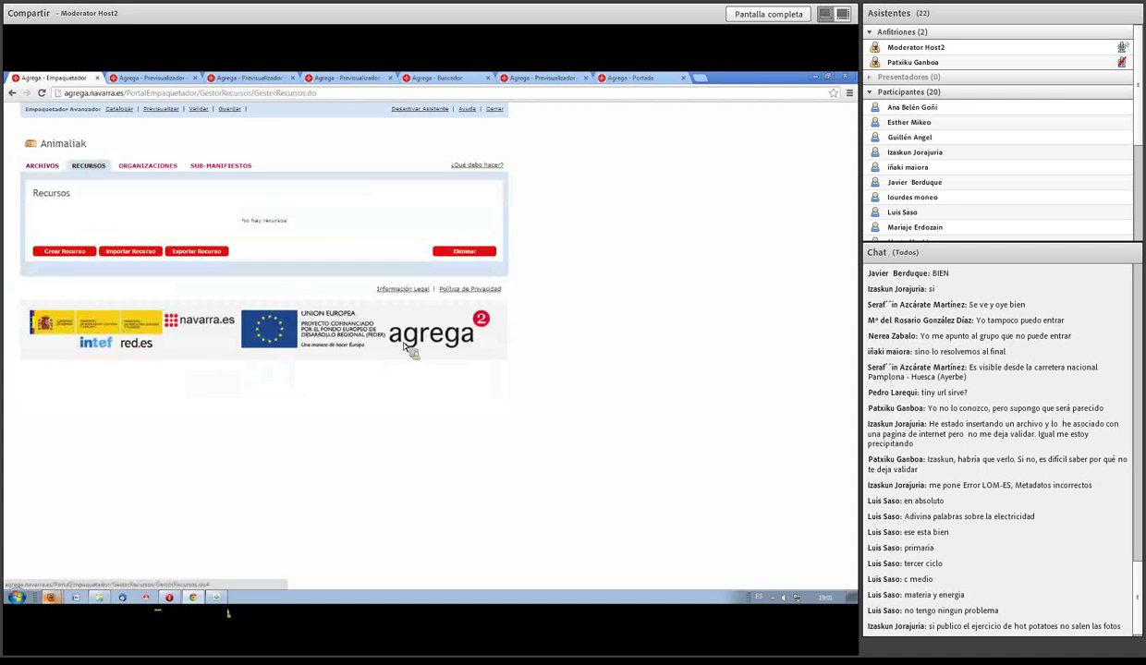
{"action": "left_click", "coordinate": [59, 256]}
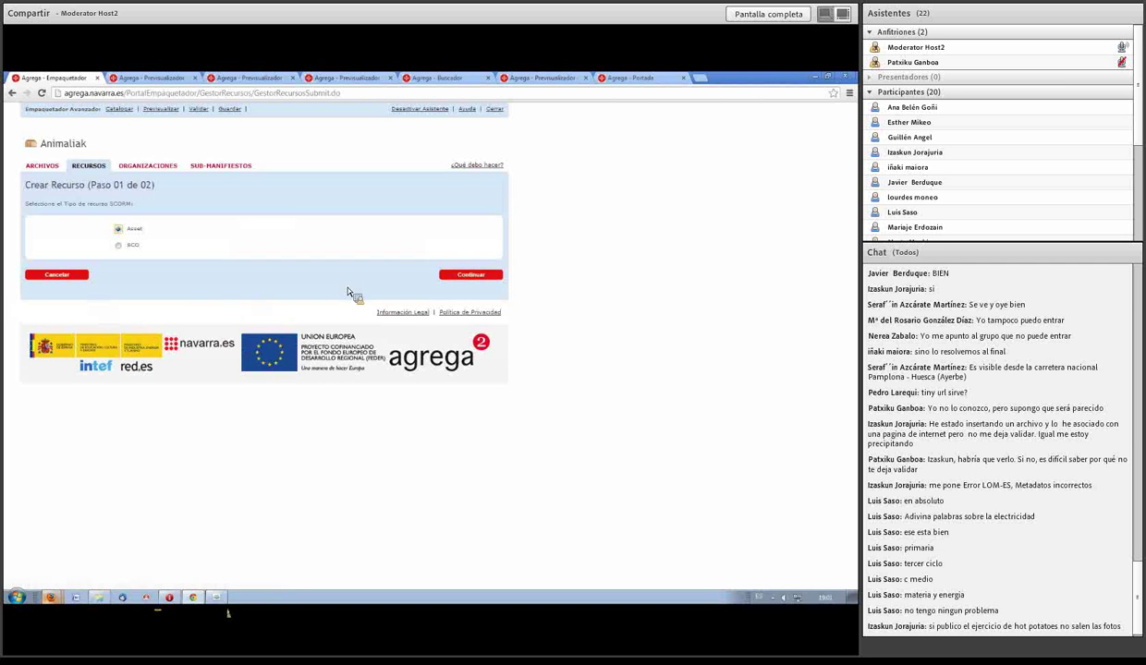
{"action": "left_click", "coordinate": [471, 276]}
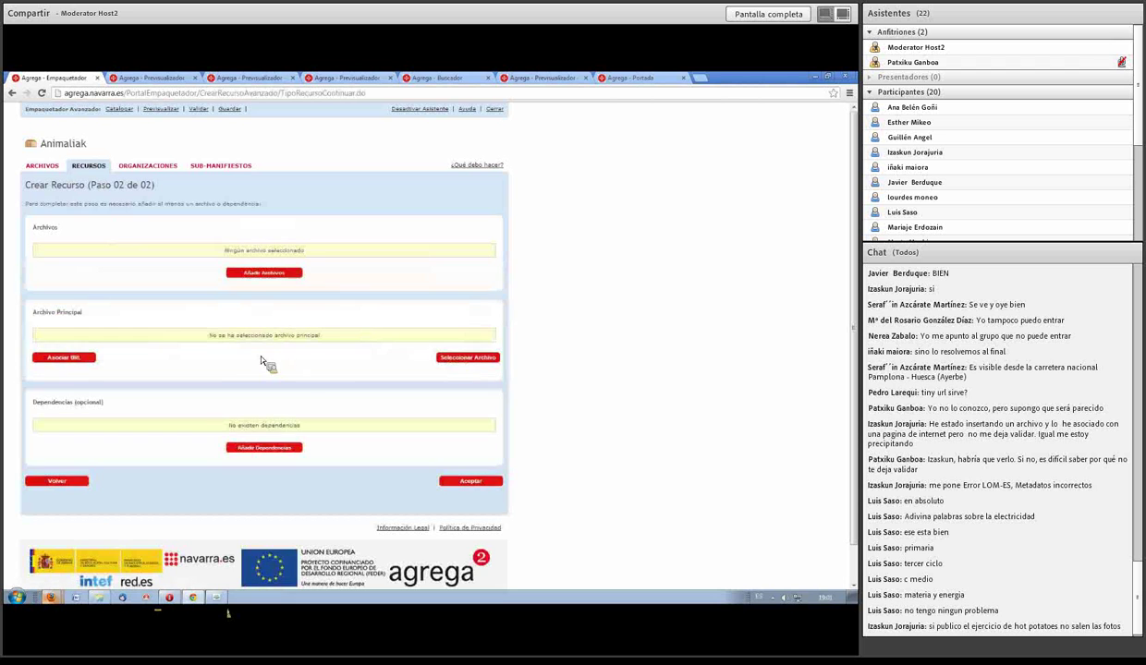
{"action": "left_click", "coordinate": [277, 274]}
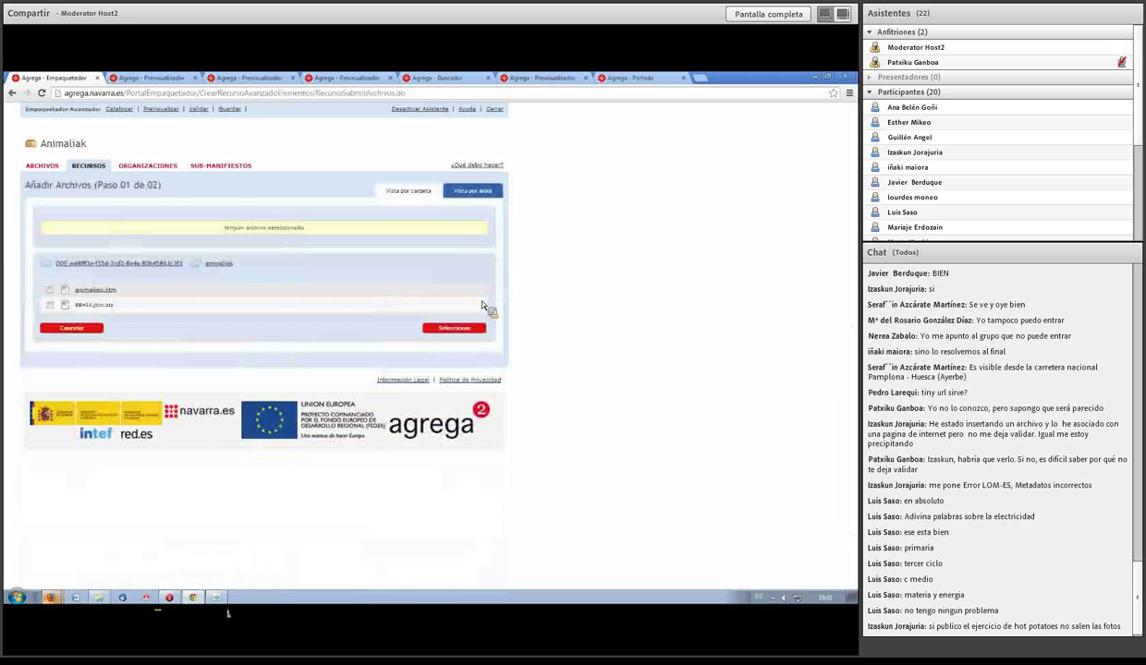
{"action": "left_click", "coordinate": [49, 290]}
{"action": "left_click", "coordinate": [50, 305]}
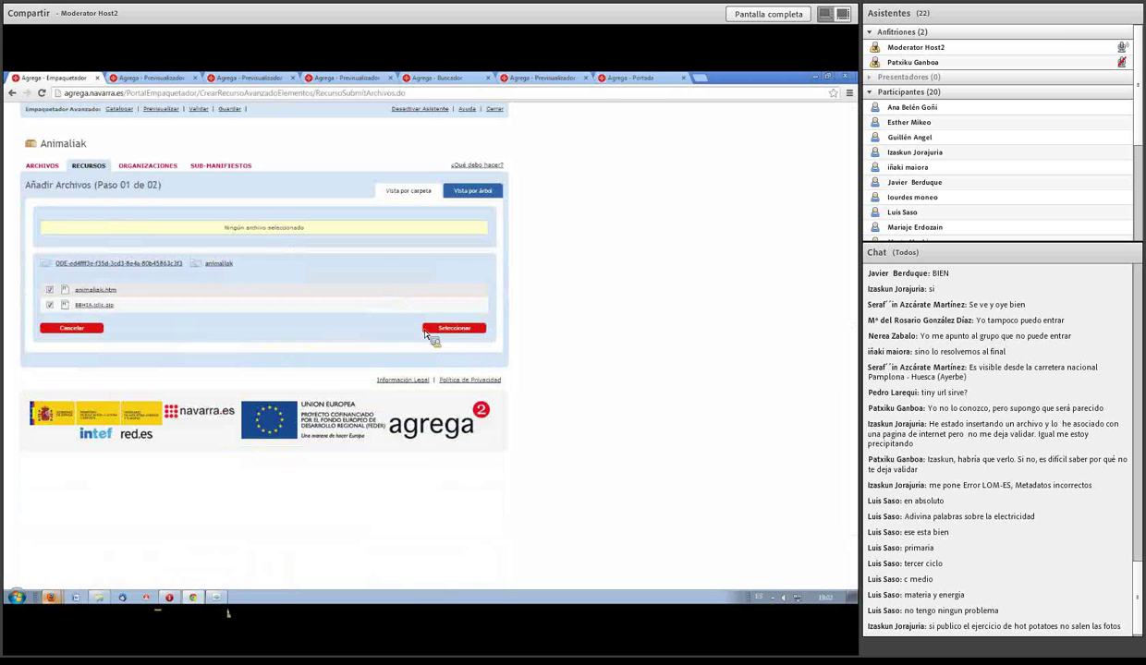
{"action": "left_click", "coordinate": [454, 329]}
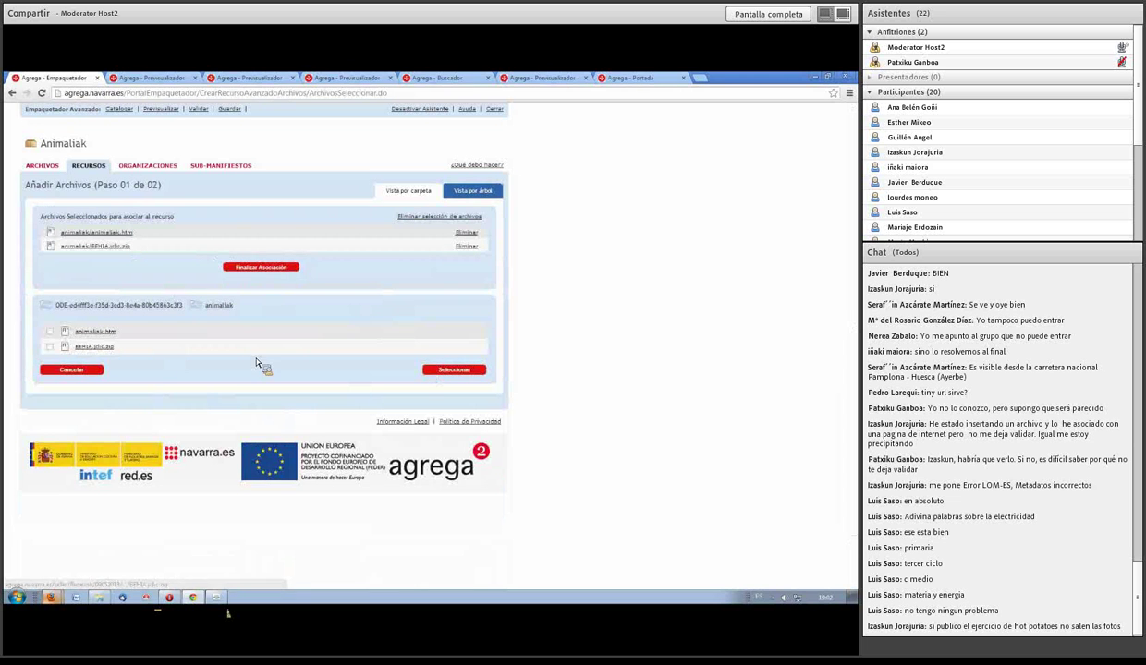
{"action": "left_click", "coordinate": [275, 267]}
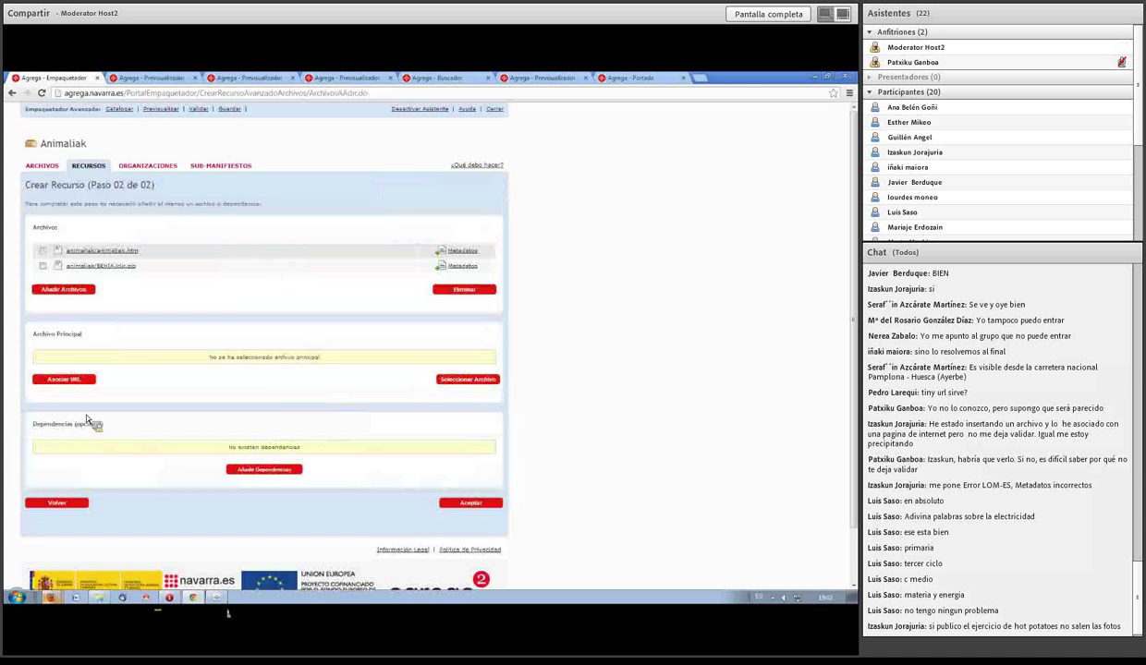
Set animaliak/animaliak.htm as the resource's main file.
{"action": "left_click", "coordinate": [453, 375]}
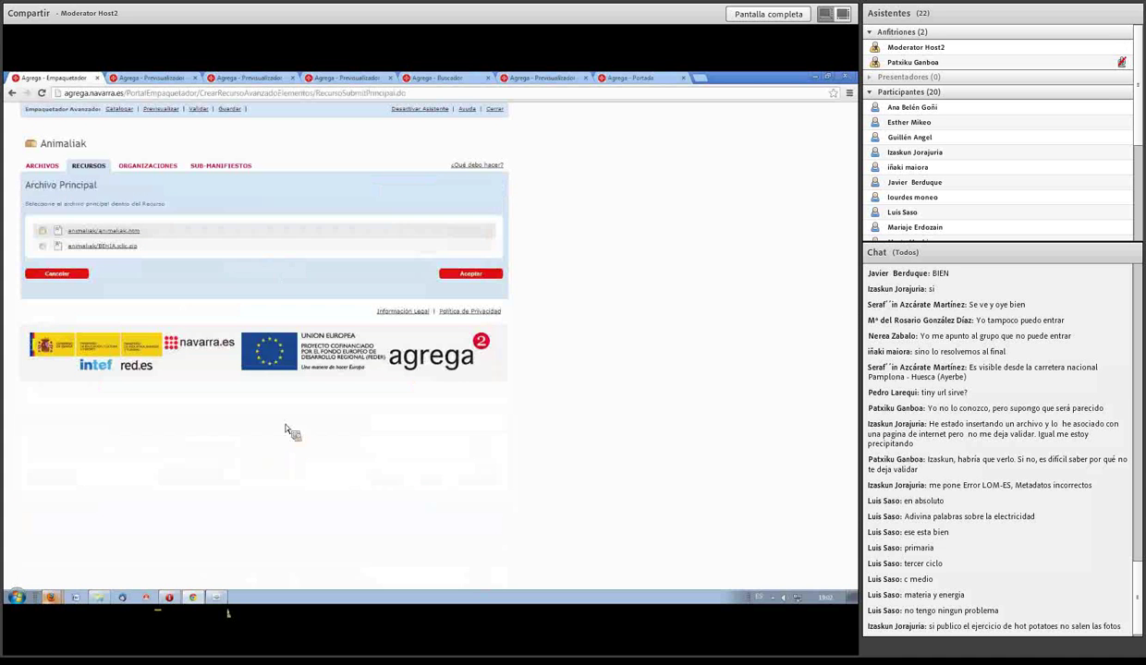
{"action": "left_click", "coordinate": [42, 231]}
{"action": "left_click", "coordinate": [468, 272]}
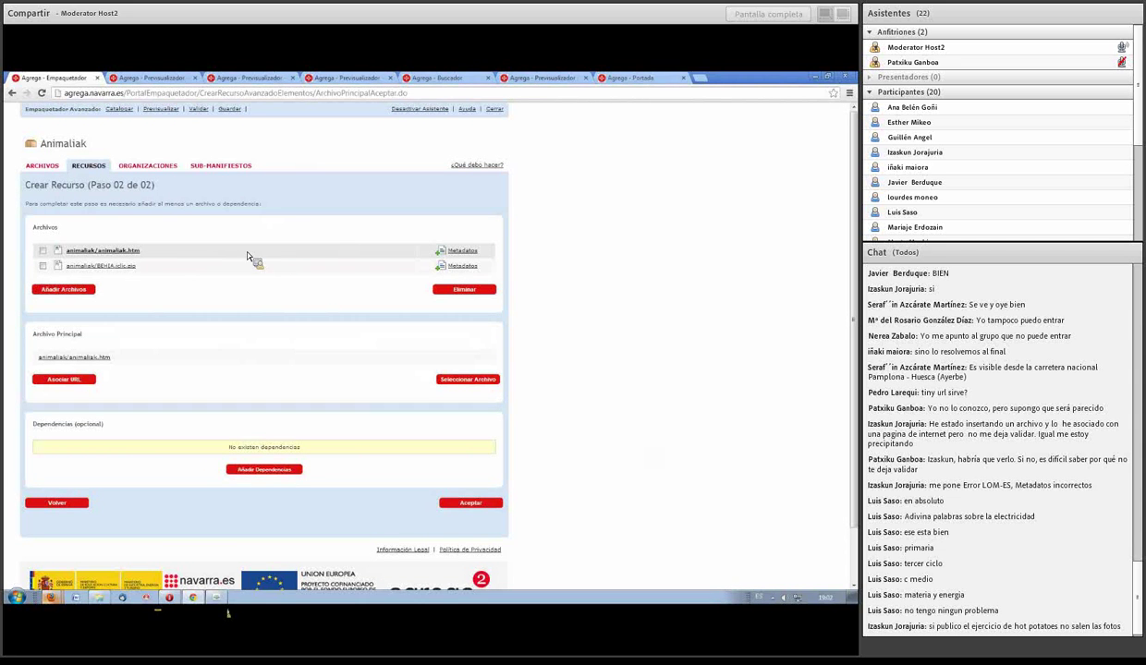
Try saving the resource twice, and after the errors go to the Añadir Dependencias page.
{"action": "left_click", "coordinate": [479, 506]}
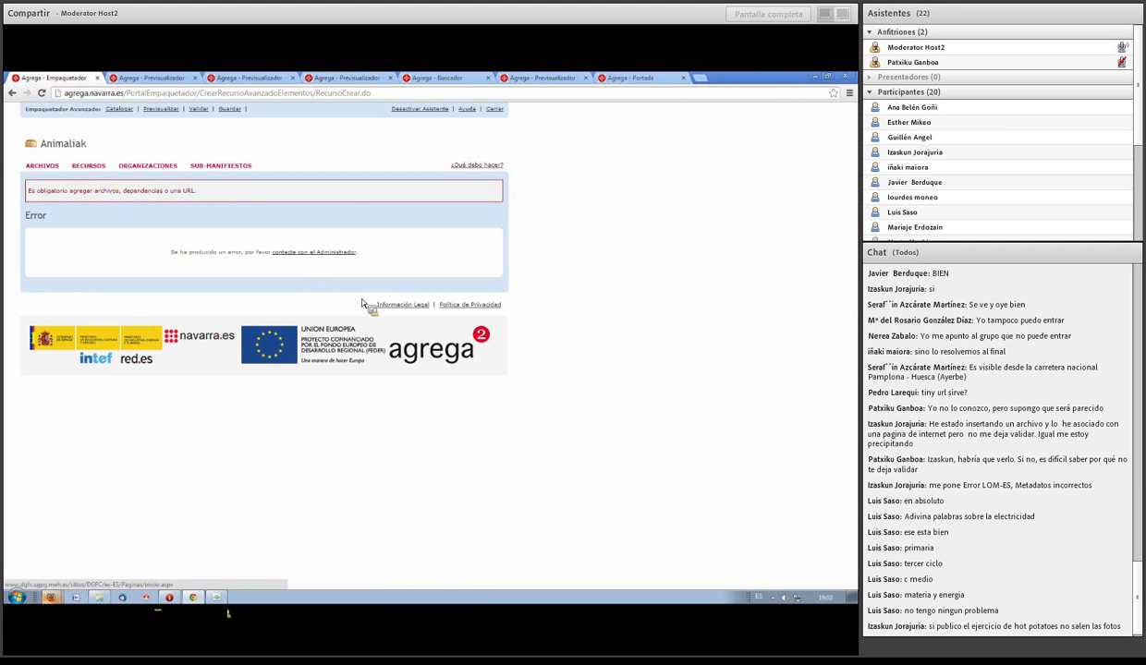
{"action": "left_click", "coordinate": [12, 92]}
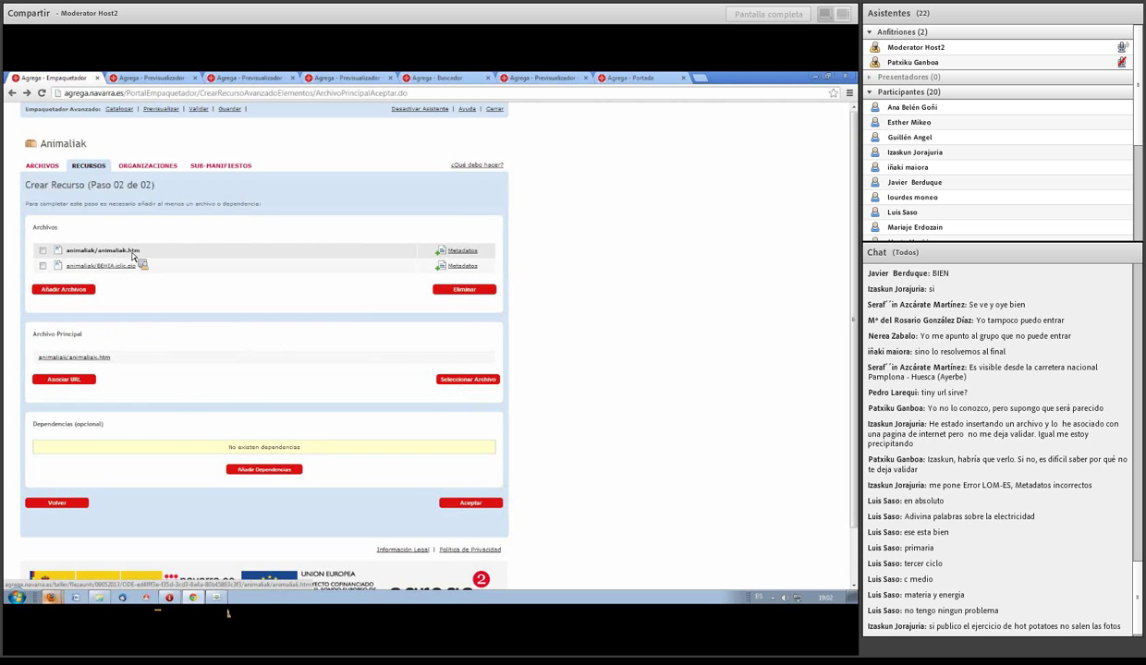
{"action": "left_click", "coordinate": [470, 506]}
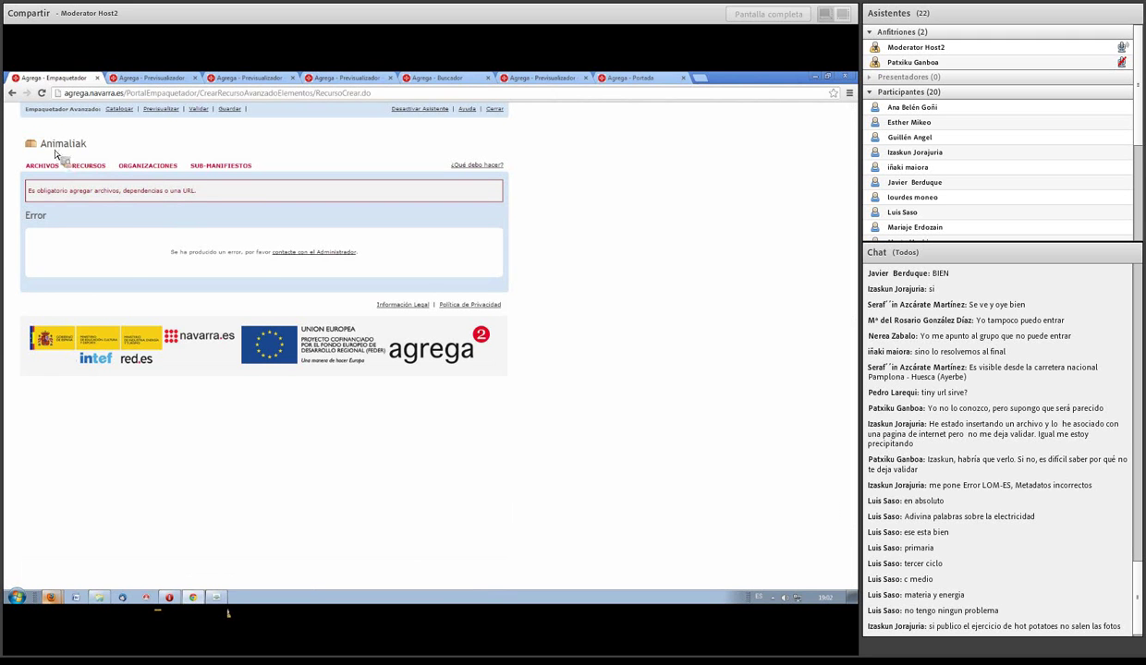
{"action": "left_click", "coordinate": [12, 93]}
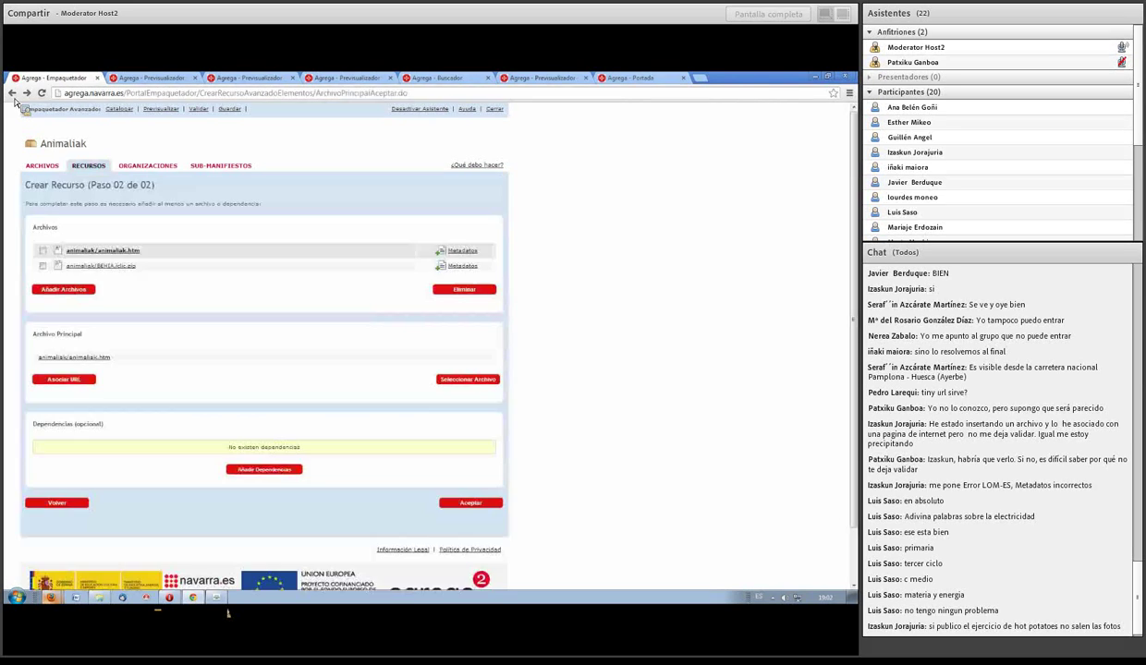
{"action": "left_click", "coordinate": [285, 470]}
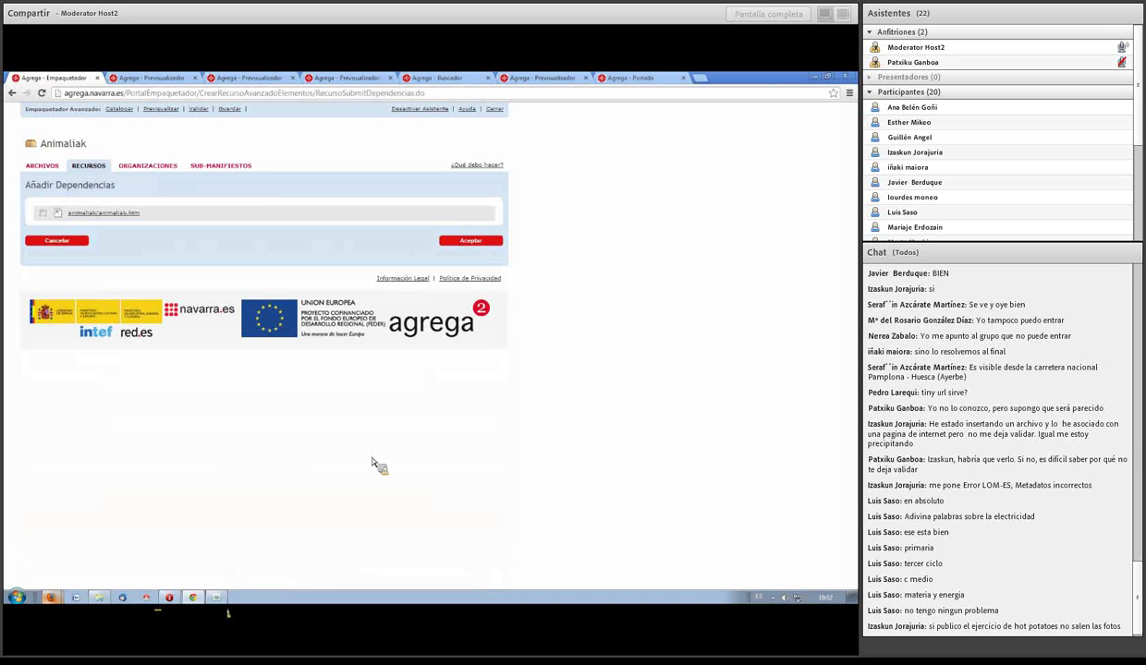
Add animaliak.htm as a dependency, hit the java.lang.Exception on saving, and return to step 1.
{"action": "left_click", "coordinate": [42, 212]}
{"action": "left_click", "coordinate": [471, 242]}
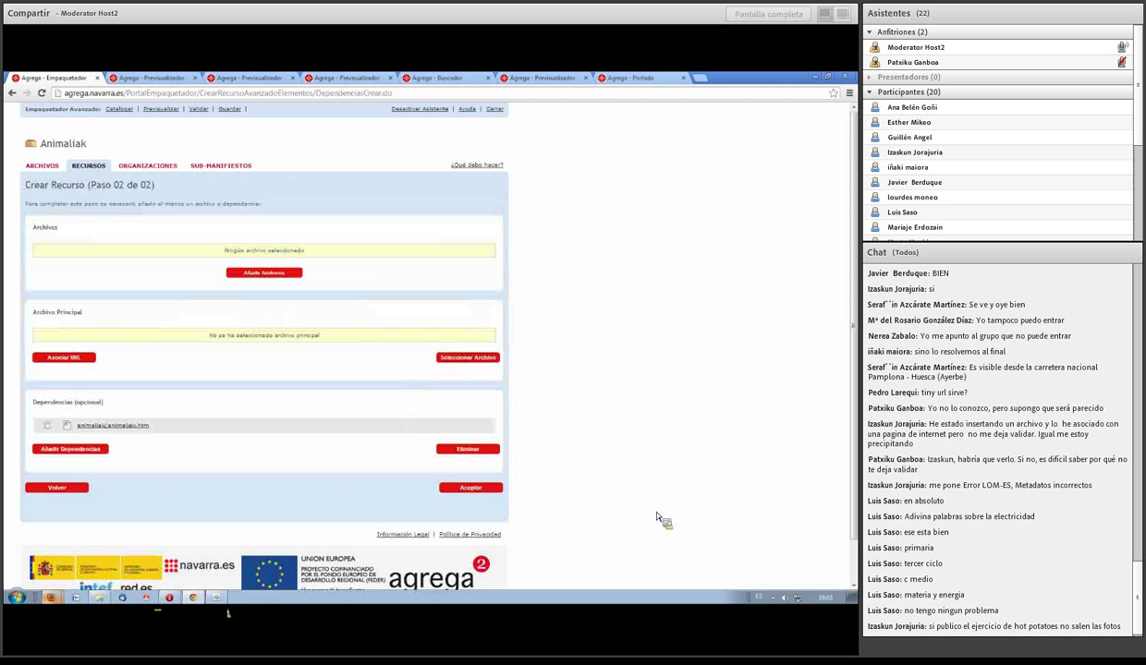
{"action": "left_click_drag", "start_coordinate": [62, 418], "coordinate": [480, 493]}
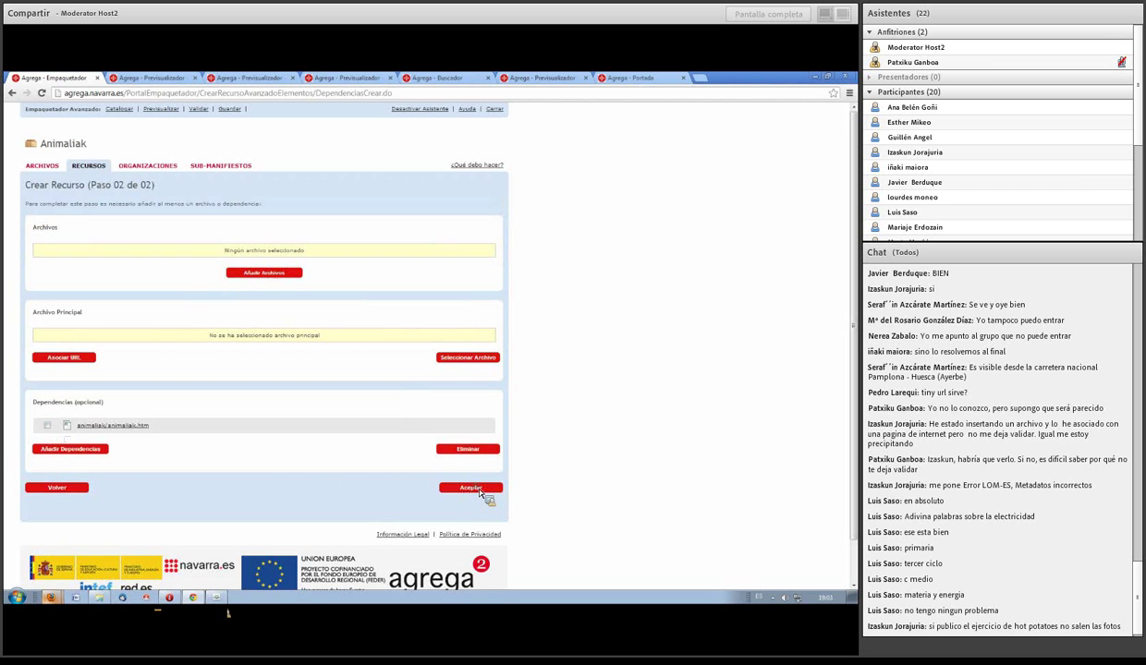
{"action": "left_click", "coordinate": [470, 487]}
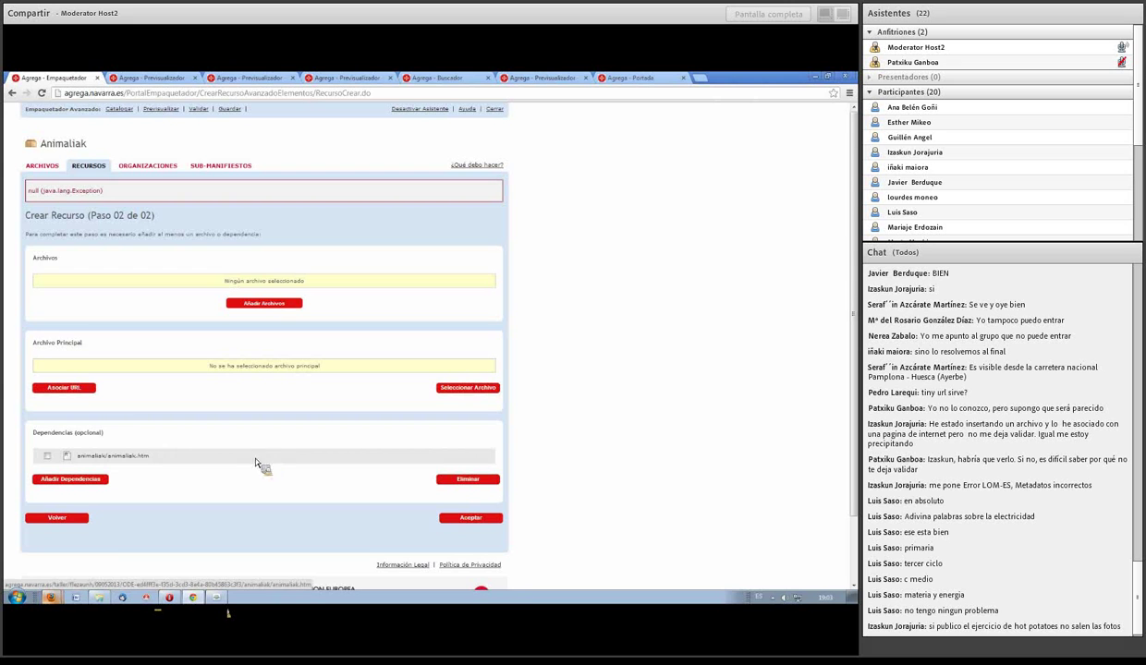
{"action": "left_click", "coordinate": [48, 455]}
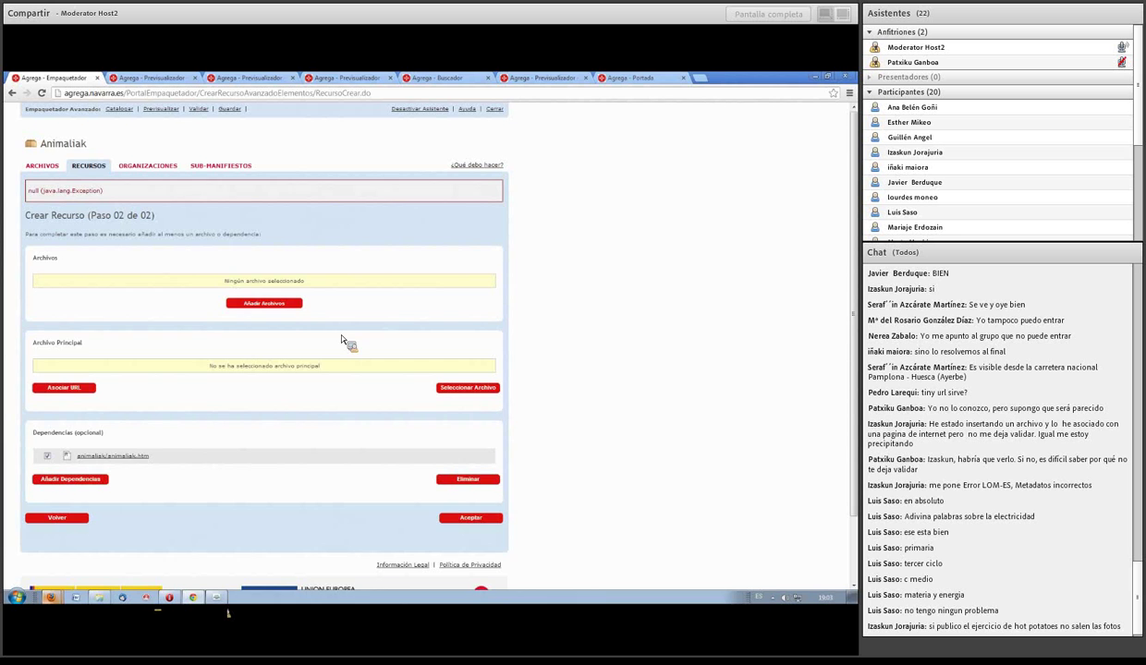
{"action": "left_click", "coordinate": [61, 519]}
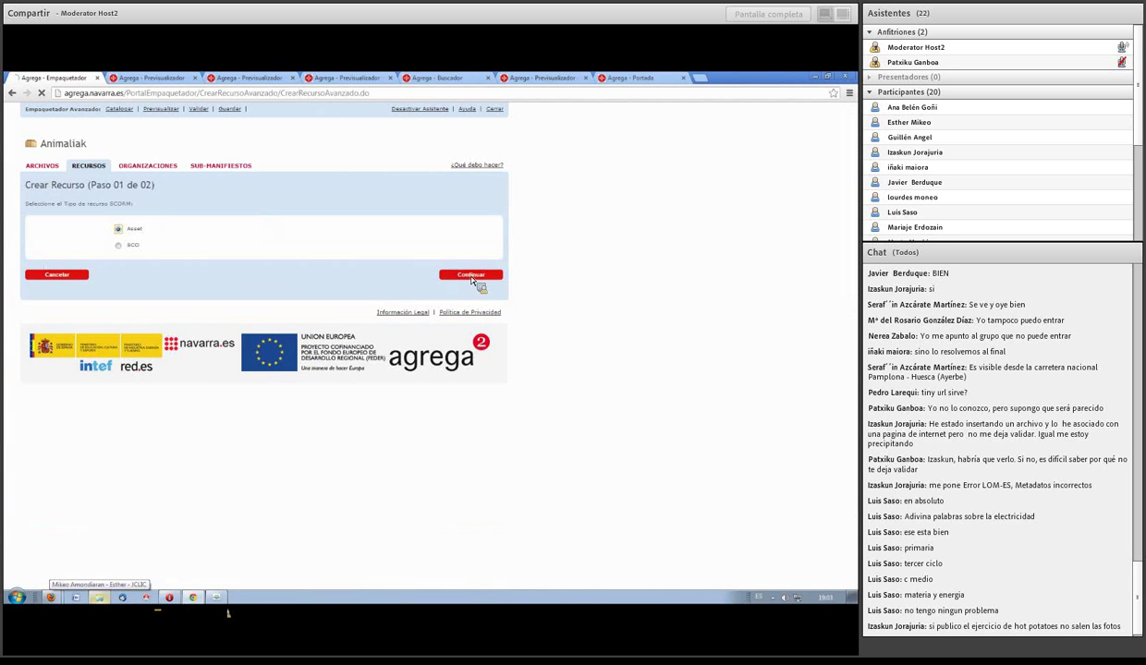
Continue with Asset and associate animaliak.htm and the JClic zip with the new resource.
{"action": "left_click", "coordinate": [463, 274]}
{"action": "left_click", "coordinate": [294, 276]}
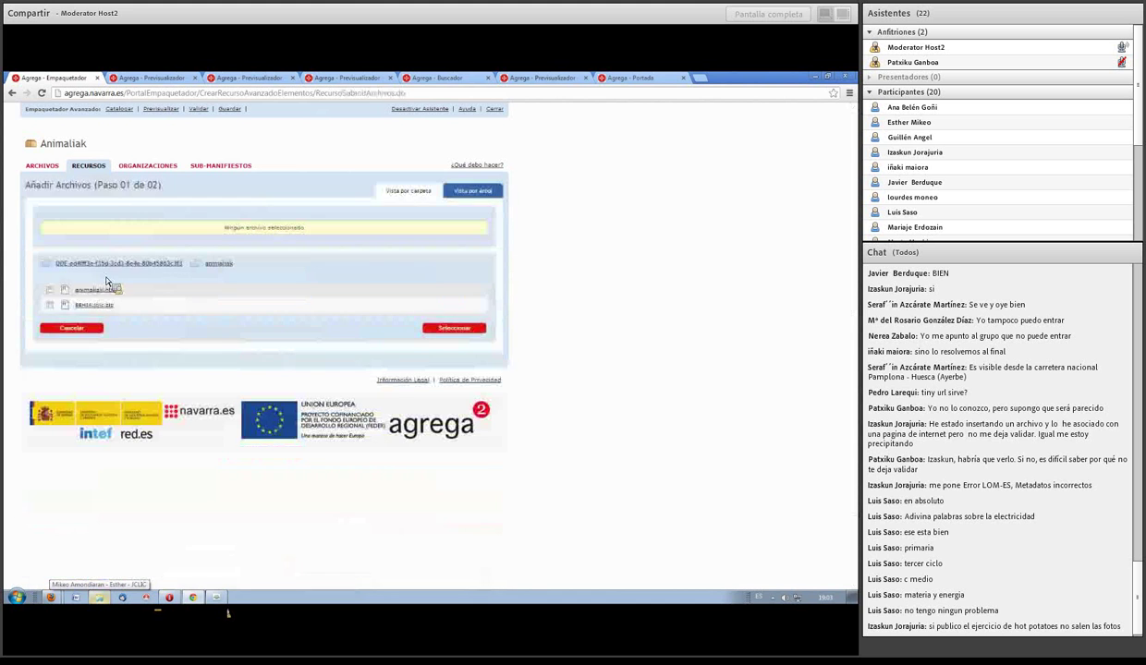
{"action": "left_click", "coordinate": [49, 289]}
{"action": "left_click", "coordinate": [49, 305]}
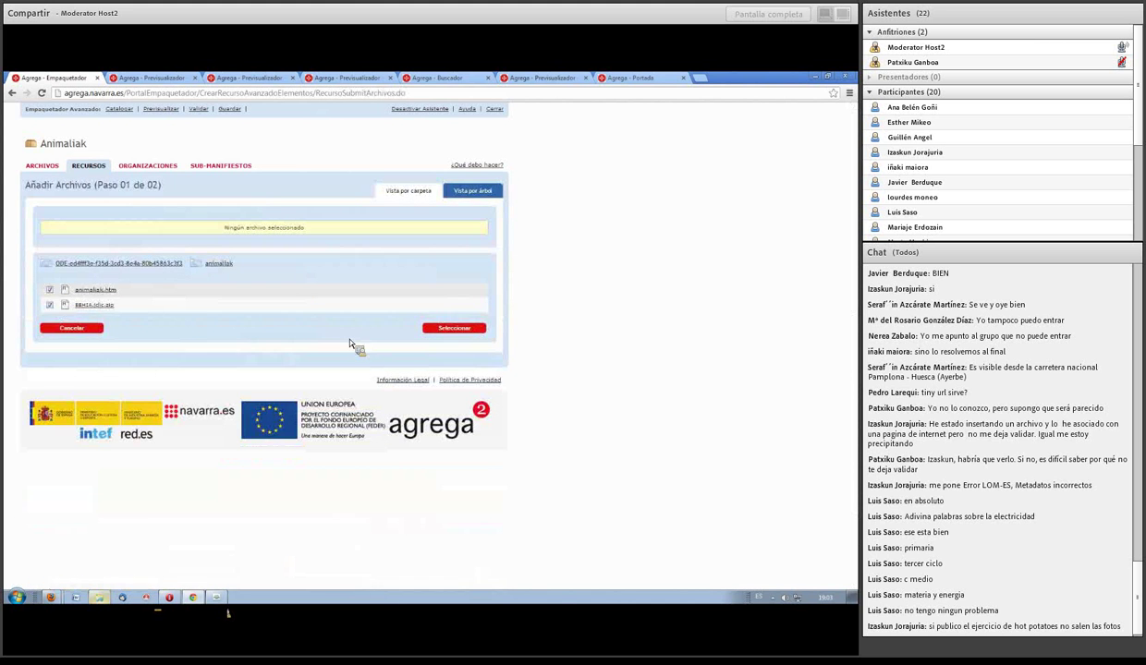
{"action": "left_click", "coordinate": [458, 329]}
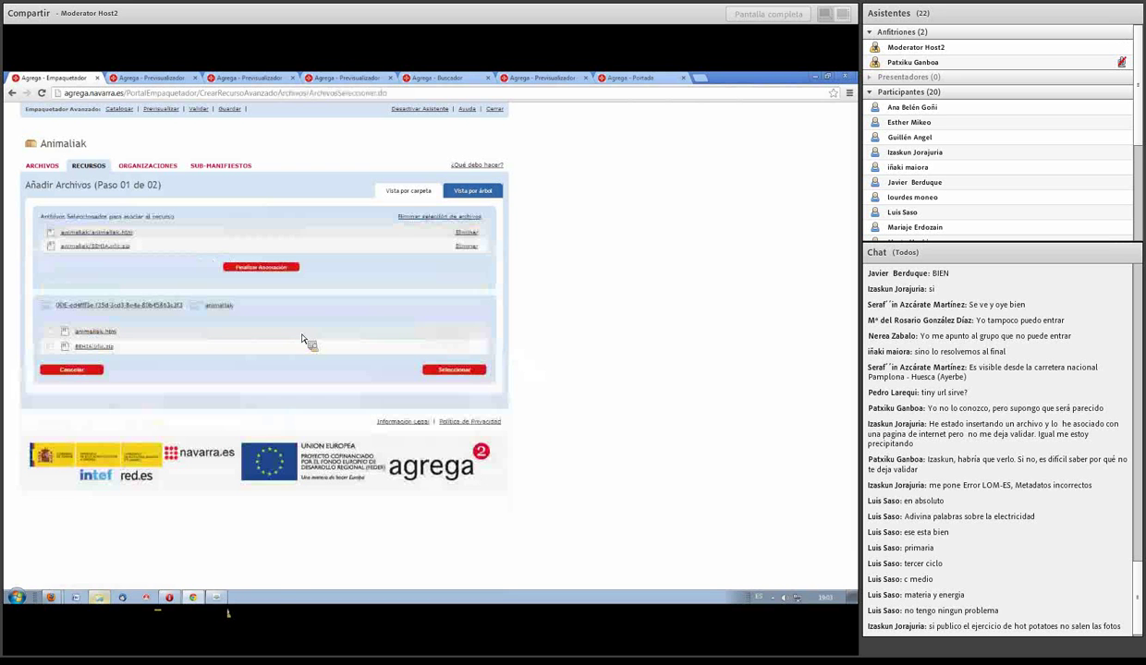
{"action": "left_click", "coordinate": [271, 270]}
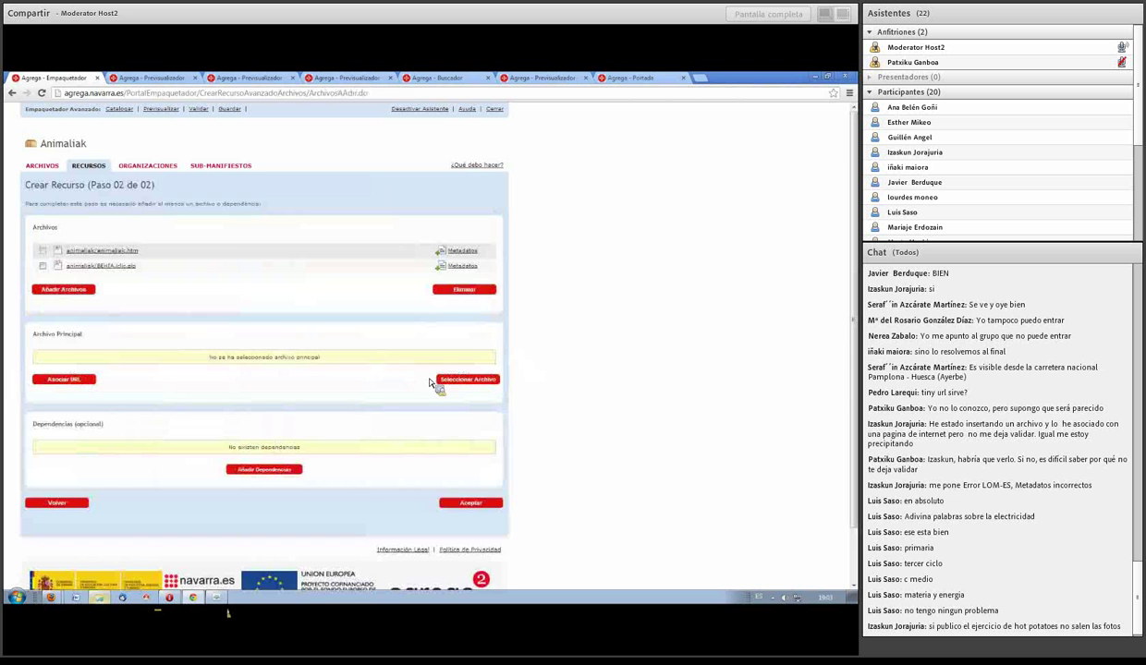
Set animaliak.htm as the main file and save the resource.
{"action": "left_click", "coordinate": [465, 379]}
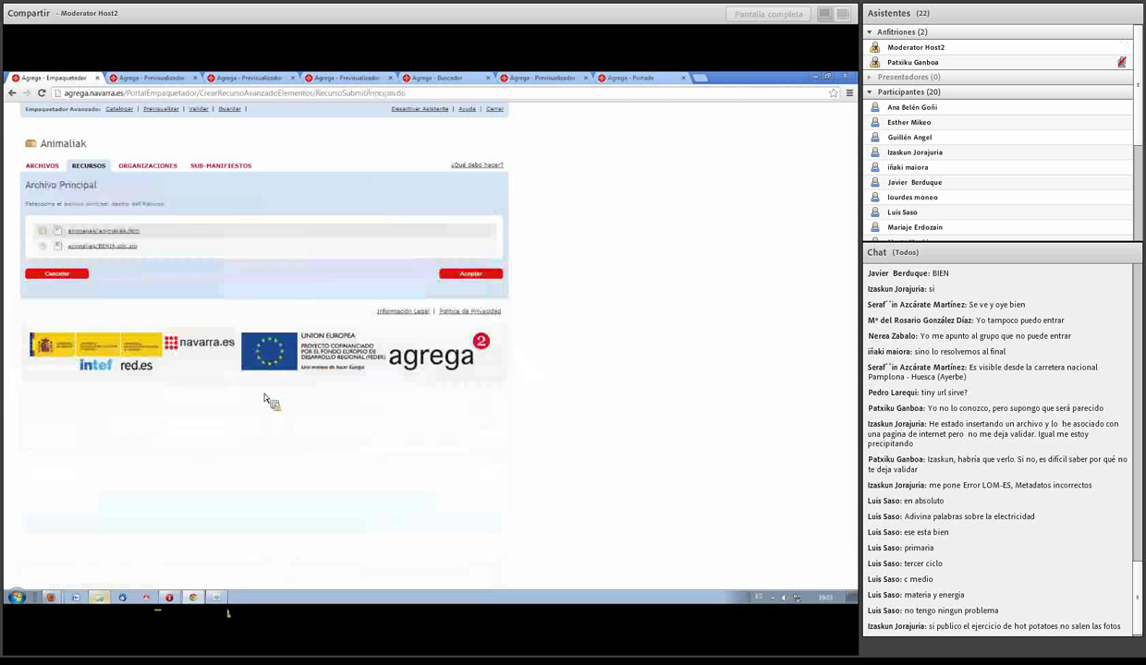
{"action": "left_click", "coordinate": [41, 230]}
{"action": "left_click", "coordinate": [465, 274]}
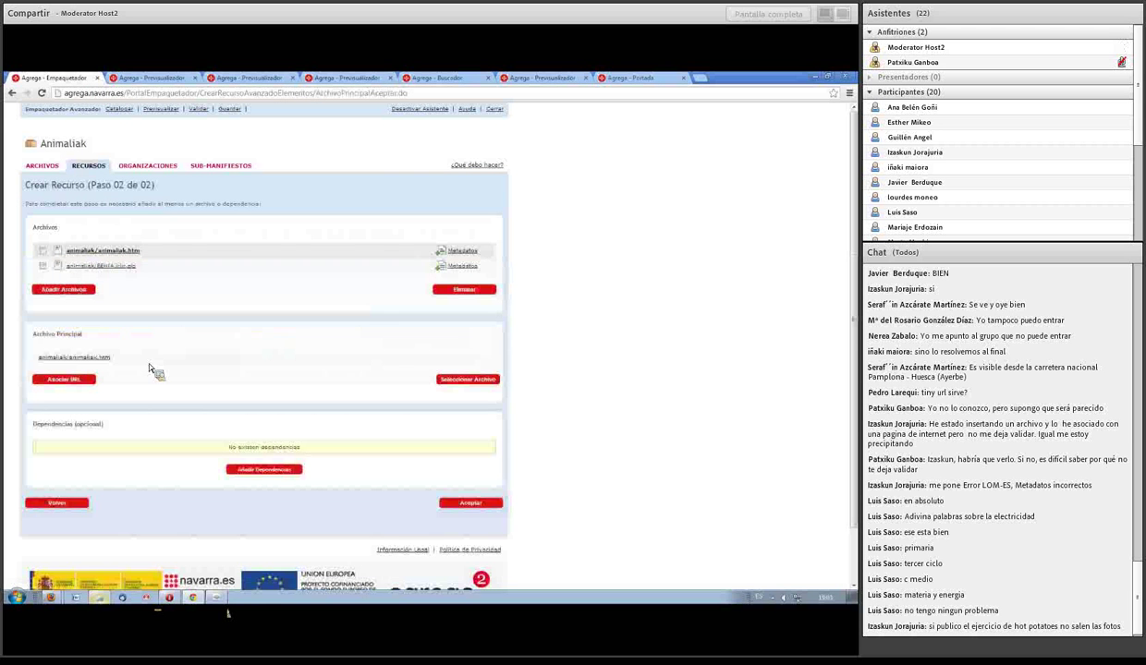
{"action": "left_click", "coordinate": [469, 503]}
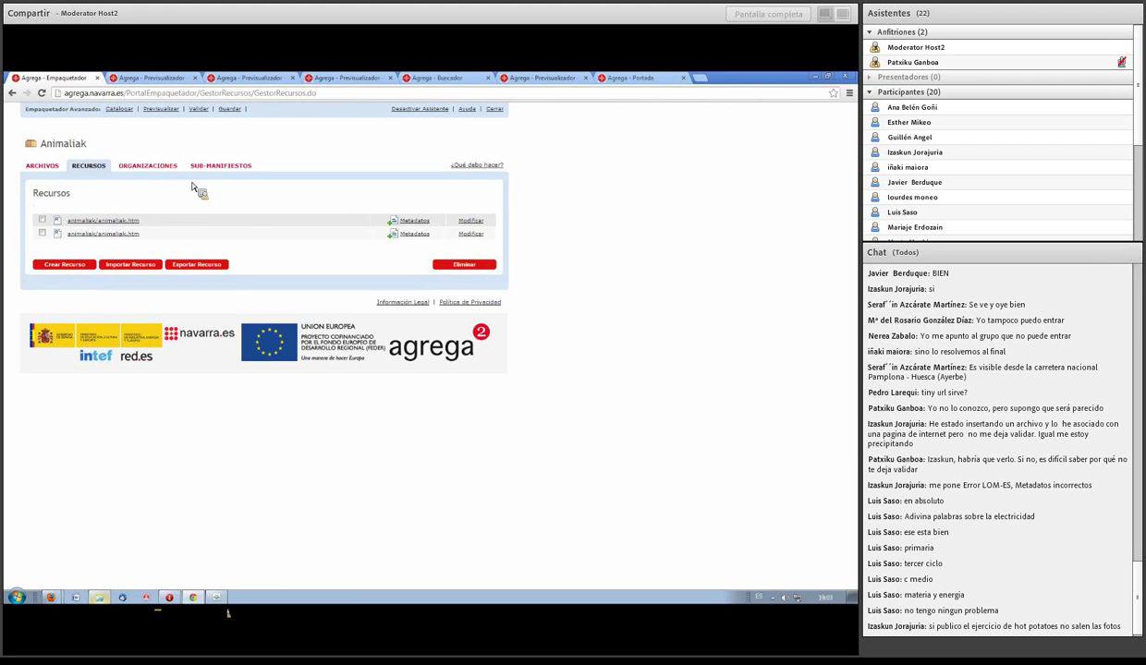
Rename the Tabla de contenidos organization to Animaliak.
{"action": "left_click", "coordinate": [152, 167]}
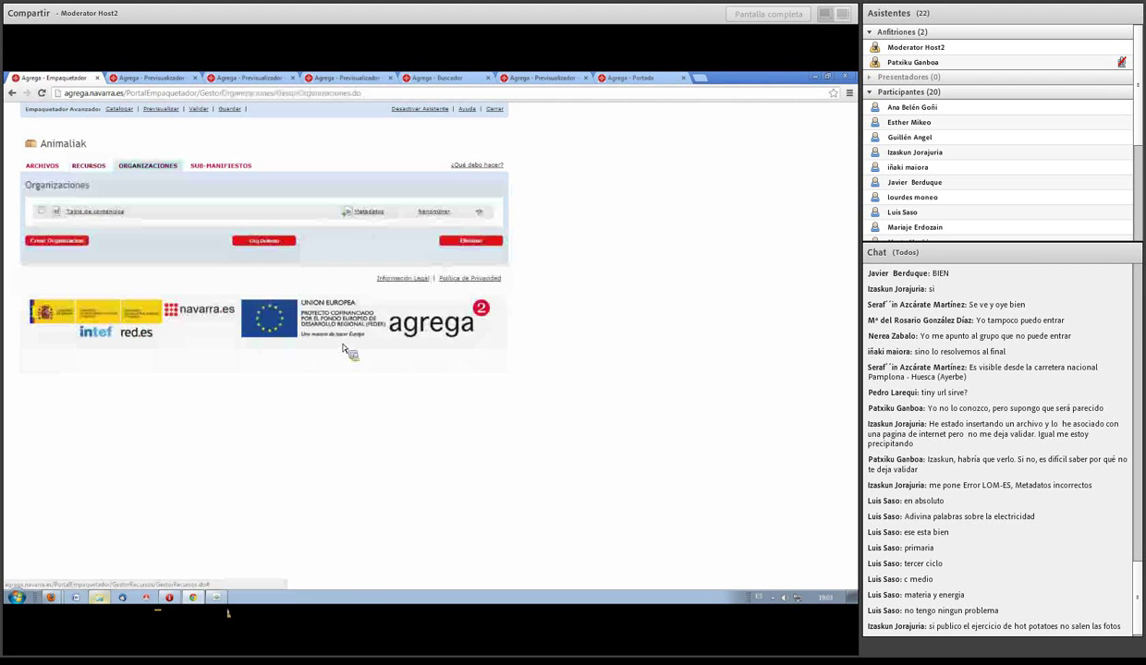
{"action": "left_click", "coordinate": [40, 211]}
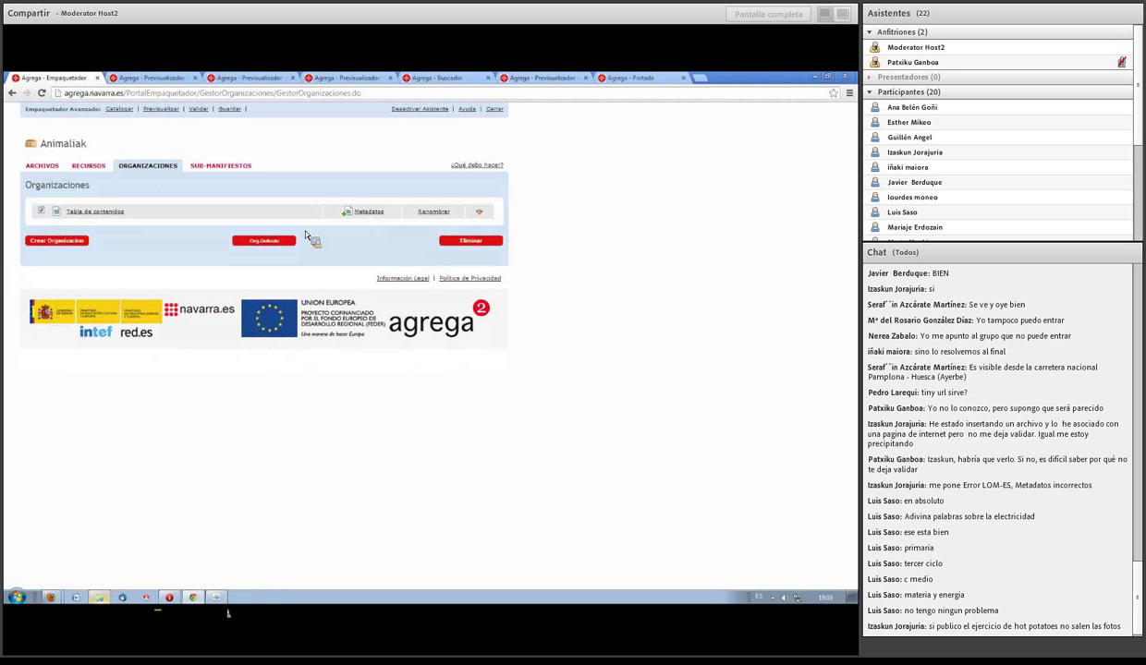
{"action": "left_click", "coordinate": [431, 212]}
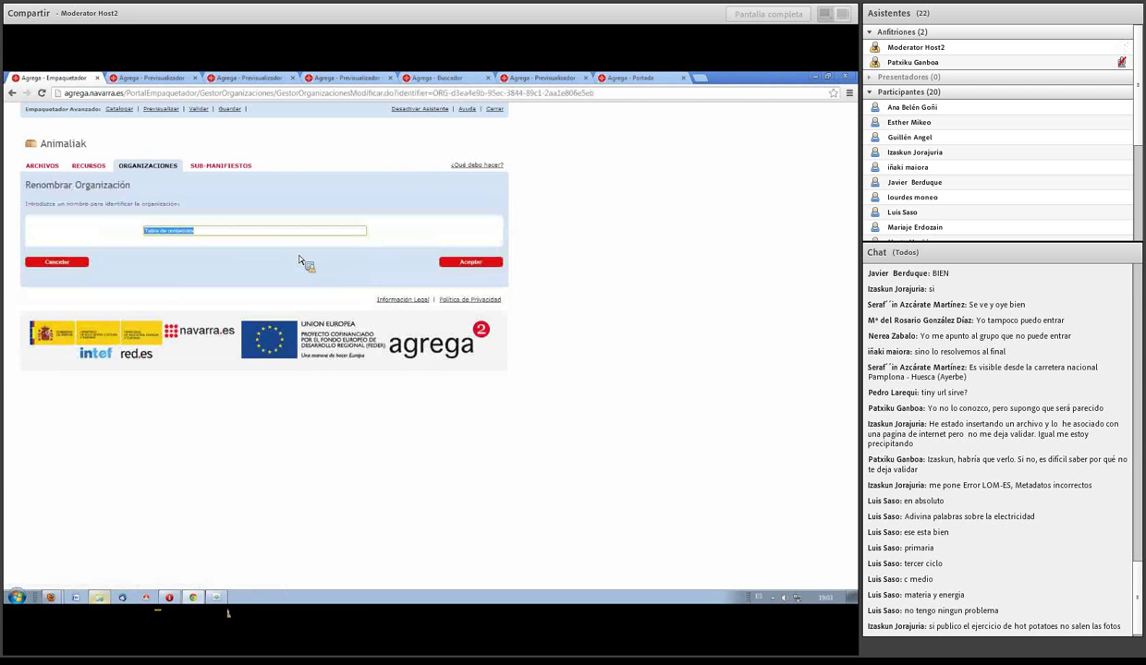
{"action": "type", "text": "H"}
{"action": "key", "text": "BackSpace"}
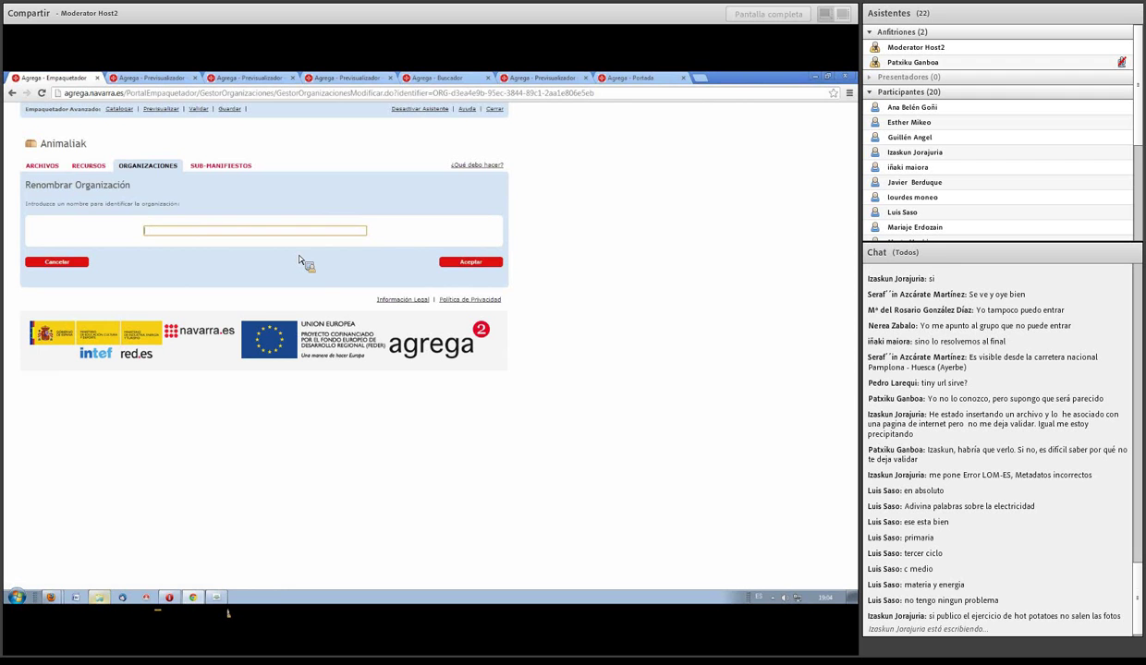
{"action": "type", "text": "Animaliak"}
{"action": "left_click", "coordinate": [471, 262]}
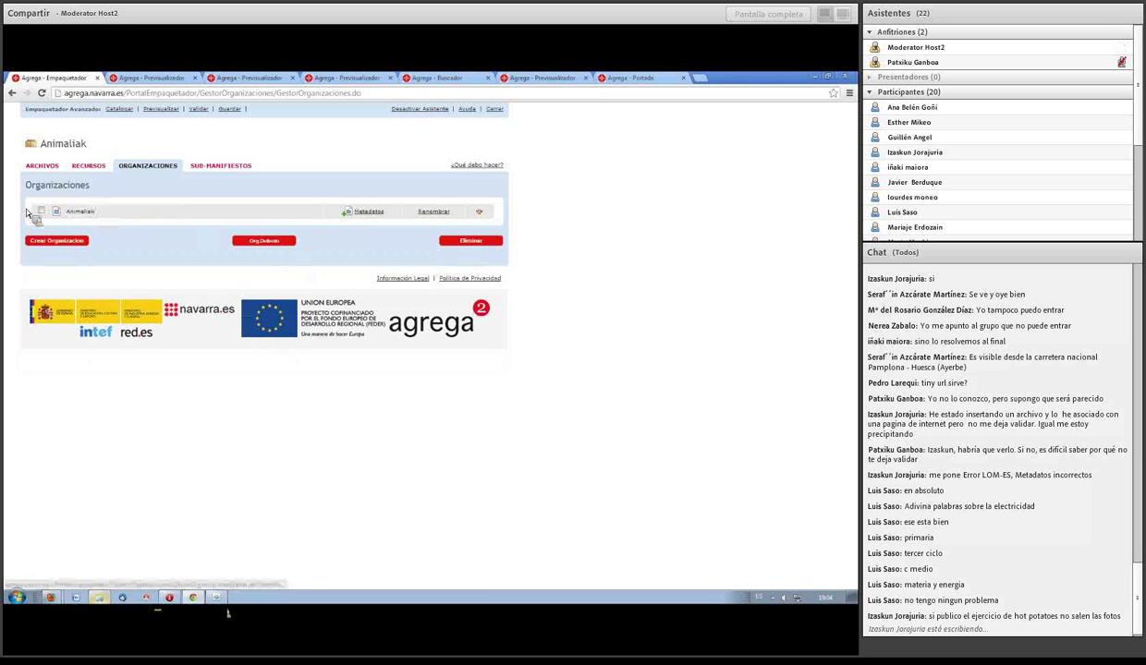
Make Animaliak the default organization and open its element list.
{"action": "left_click", "coordinate": [267, 242]}
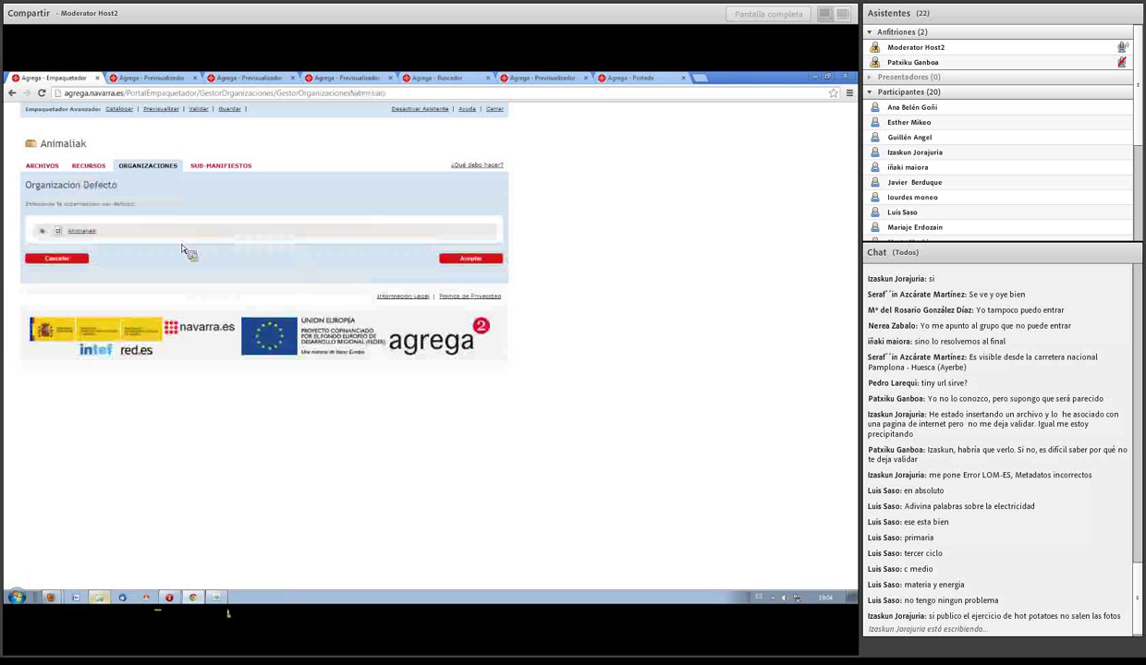
{"action": "left_click", "coordinate": [470, 259]}
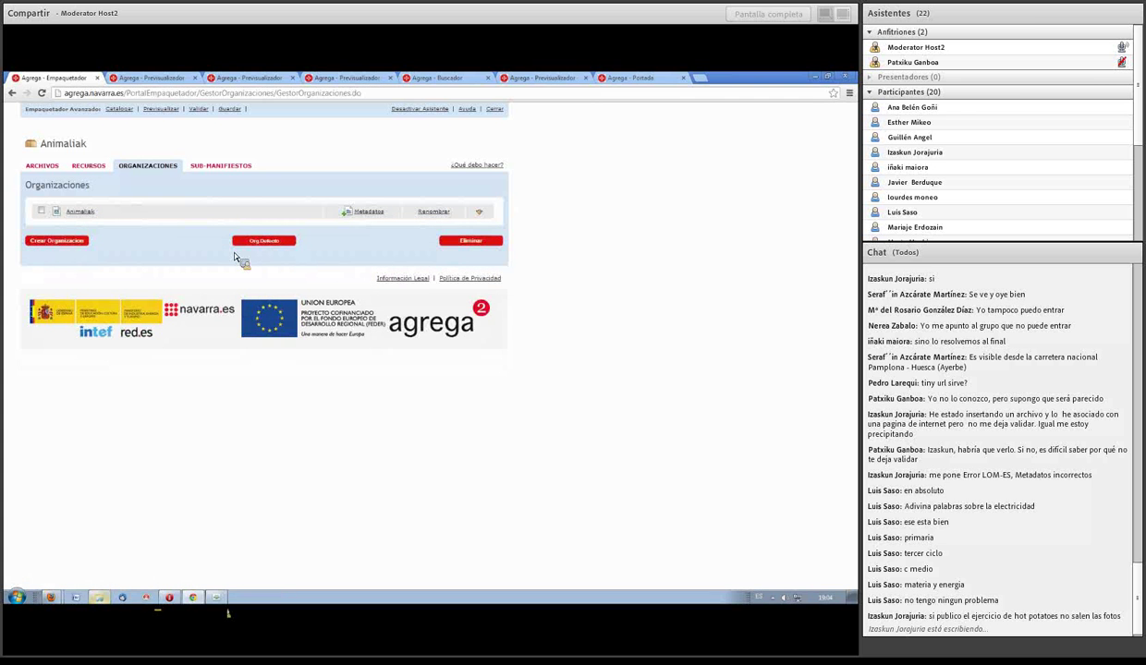
{"action": "left_click", "coordinate": [81, 213]}
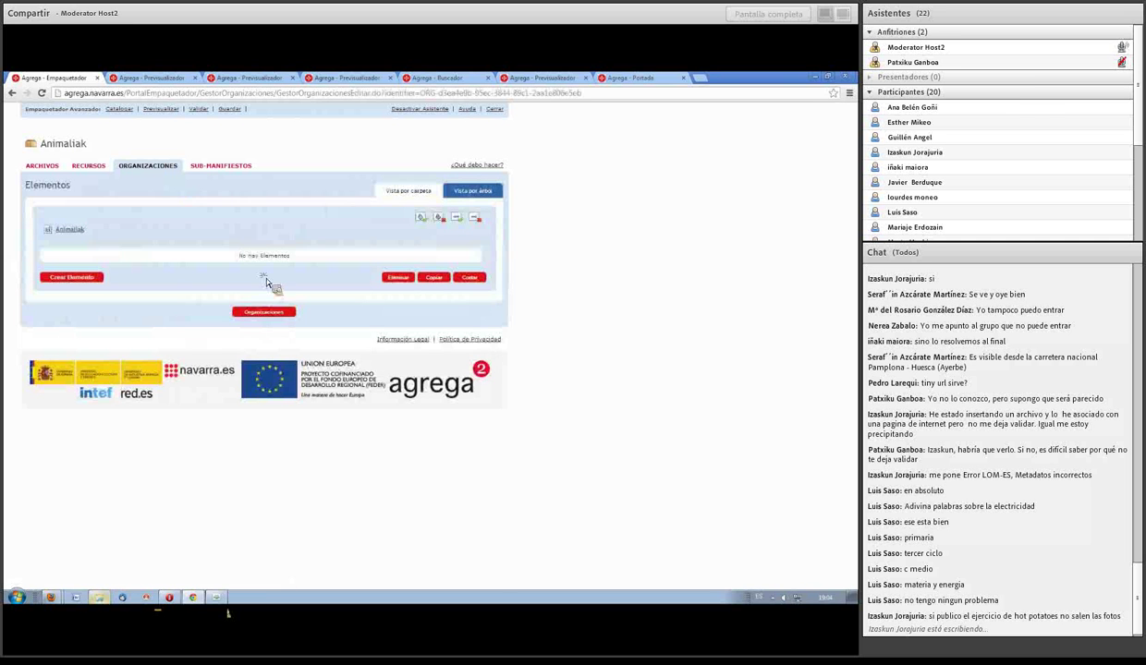
Create a Recurso element named Actividades linked to the first animaliak.htm resource.
{"action": "left_click", "coordinate": [74, 277]}
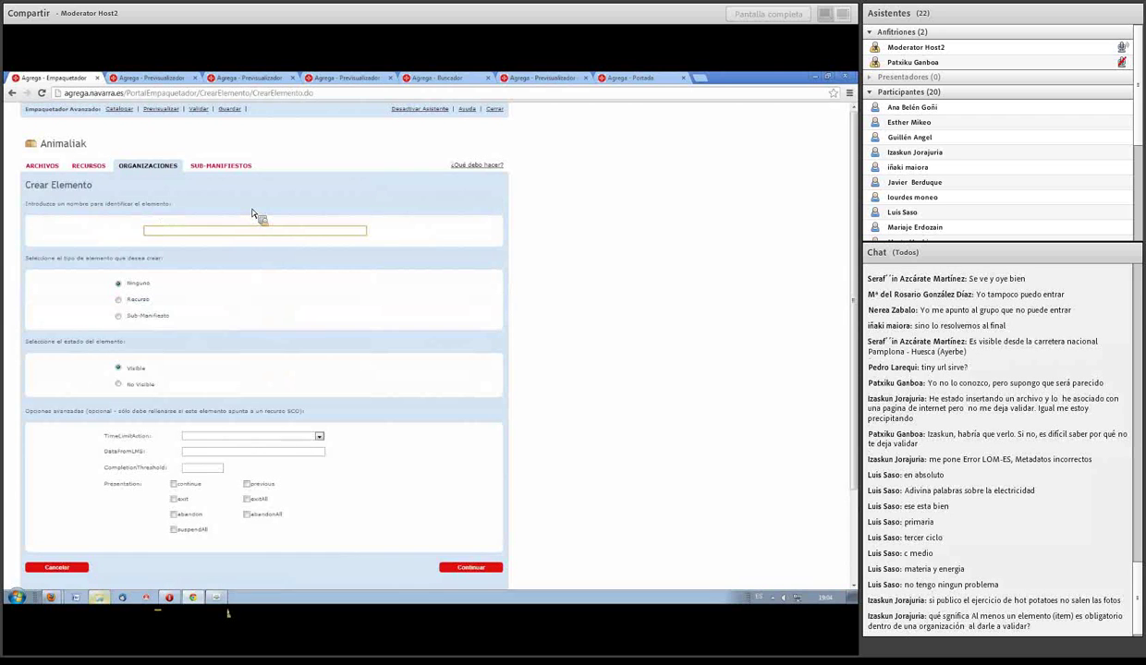
{"action": "type", "text": "A"}
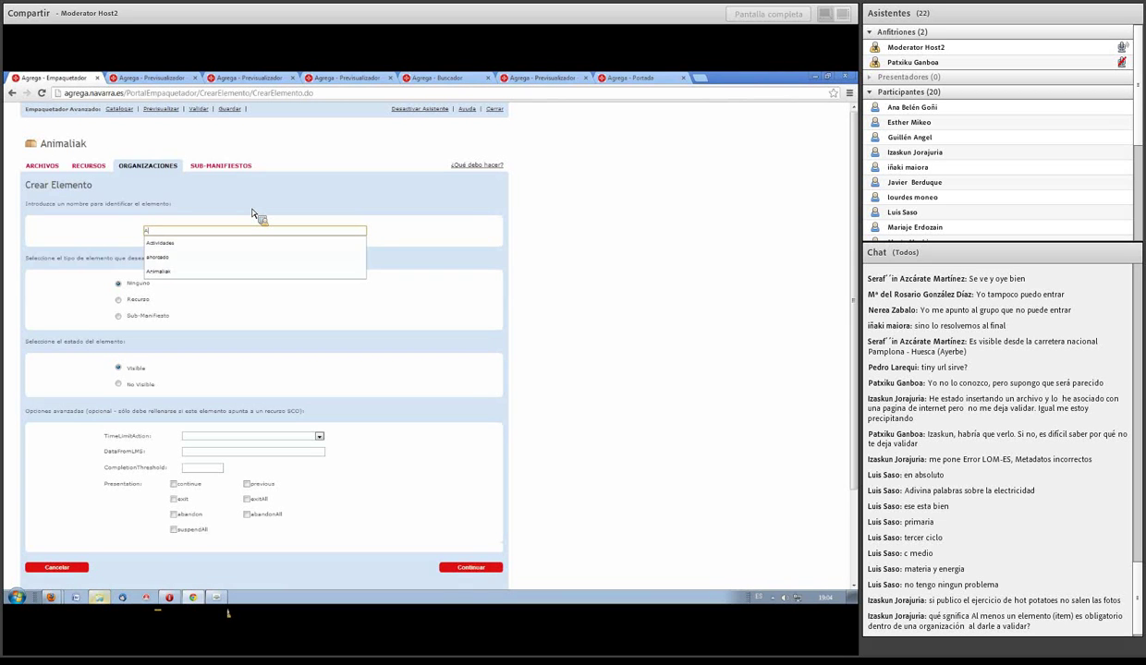
{"action": "type", "text": "ctividades"}
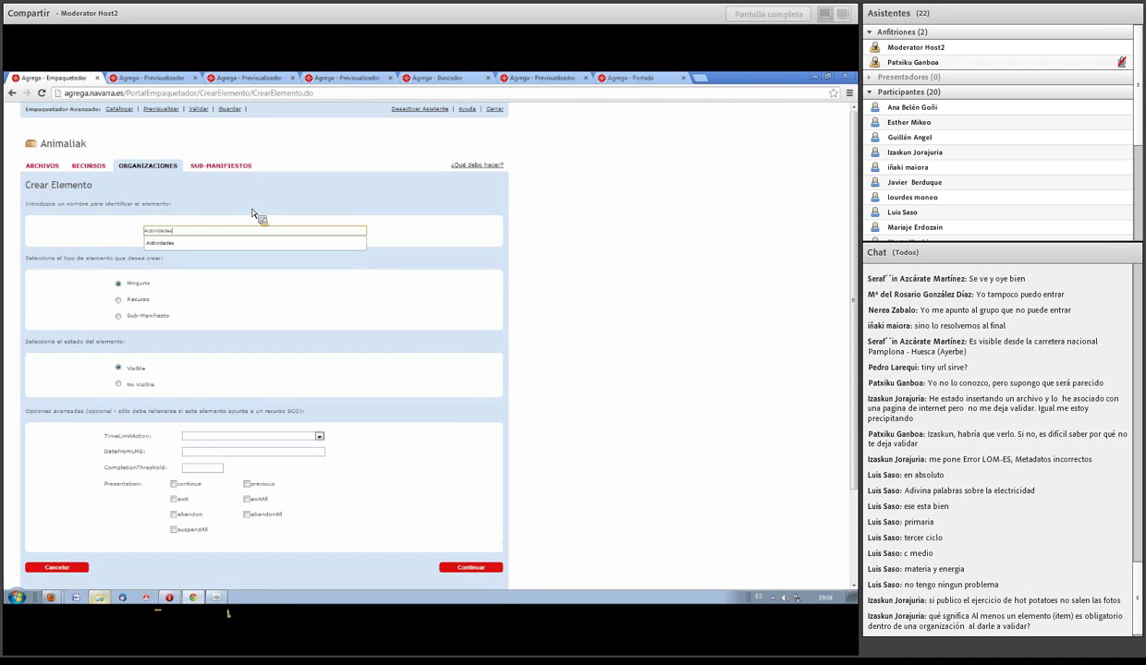
{"action": "key", "text": "Down"}
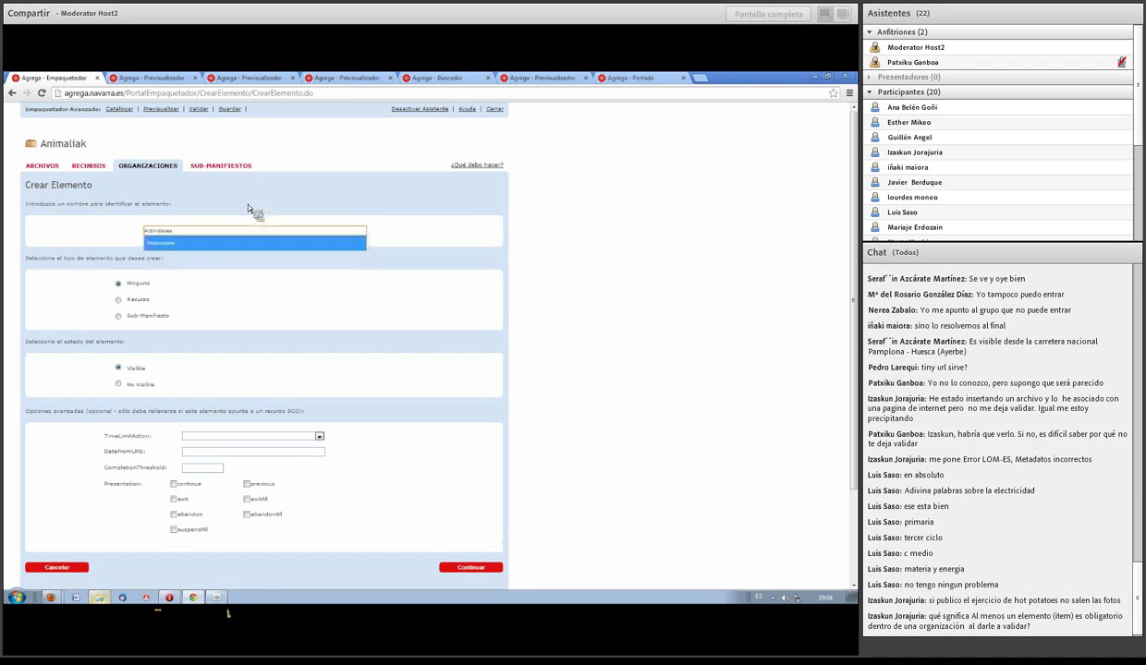
{"action": "left_click", "coordinate": [137, 306]}
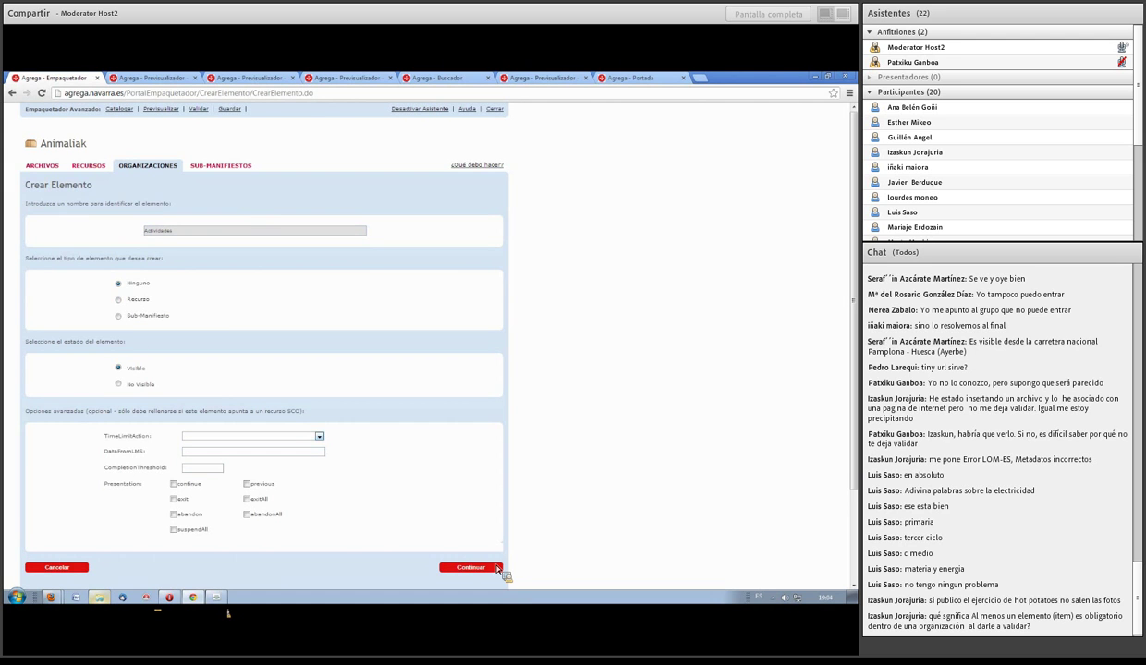
{"action": "left_click", "coordinate": [119, 299]}
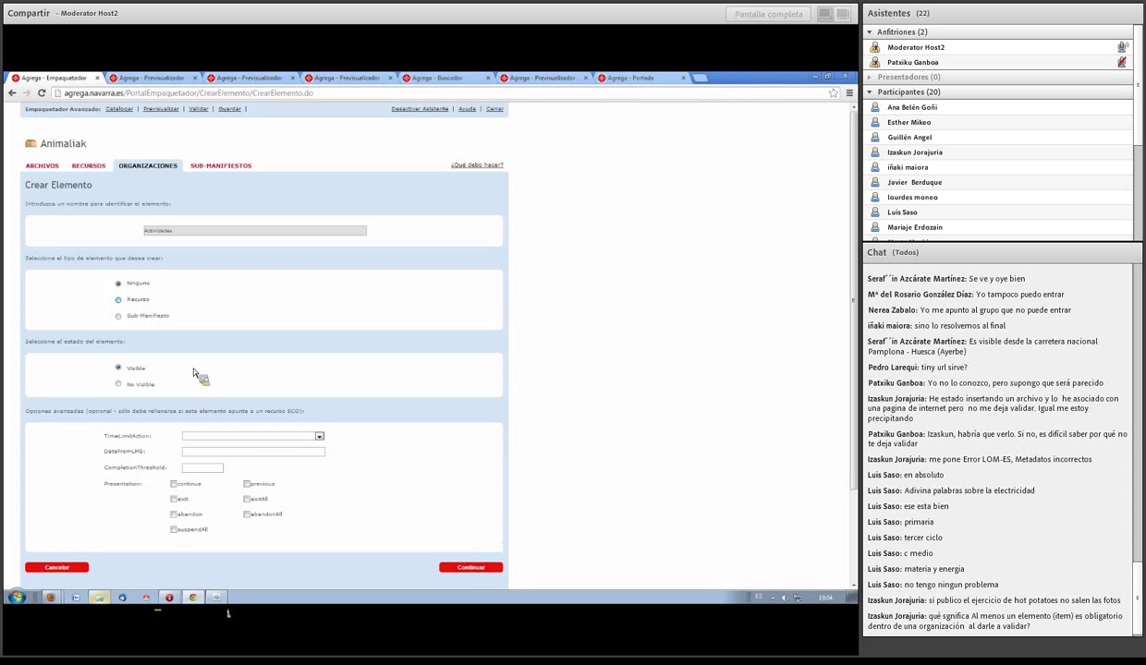
{"action": "left_click", "coordinate": [462, 566]}
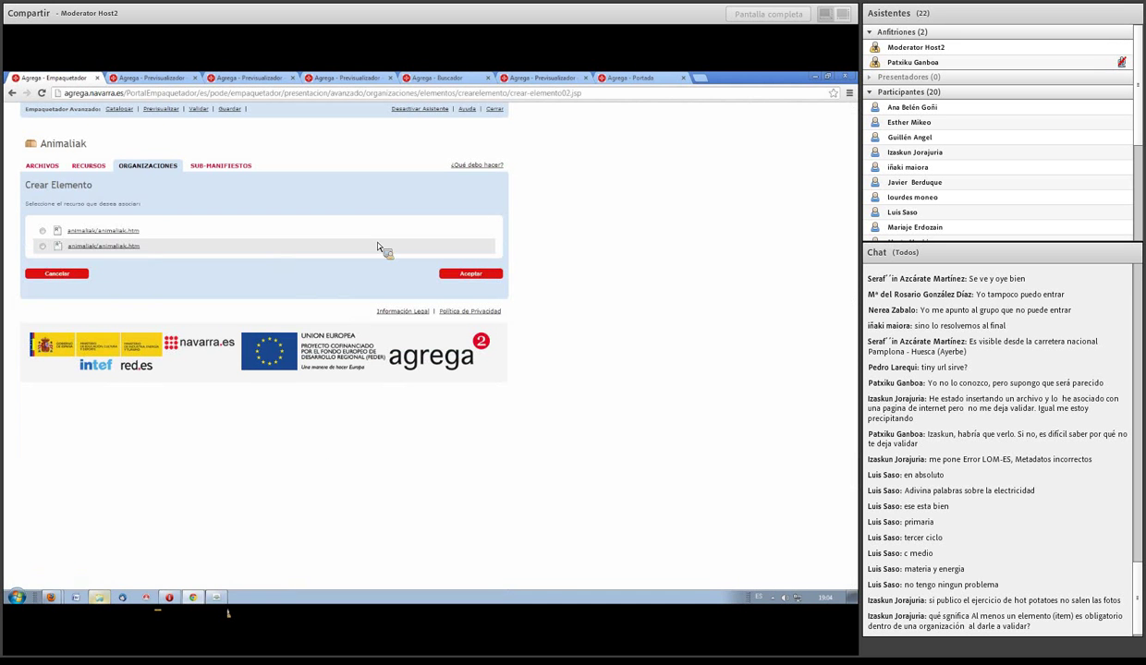
{"action": "left_click", "coordinate": [43, 232]}
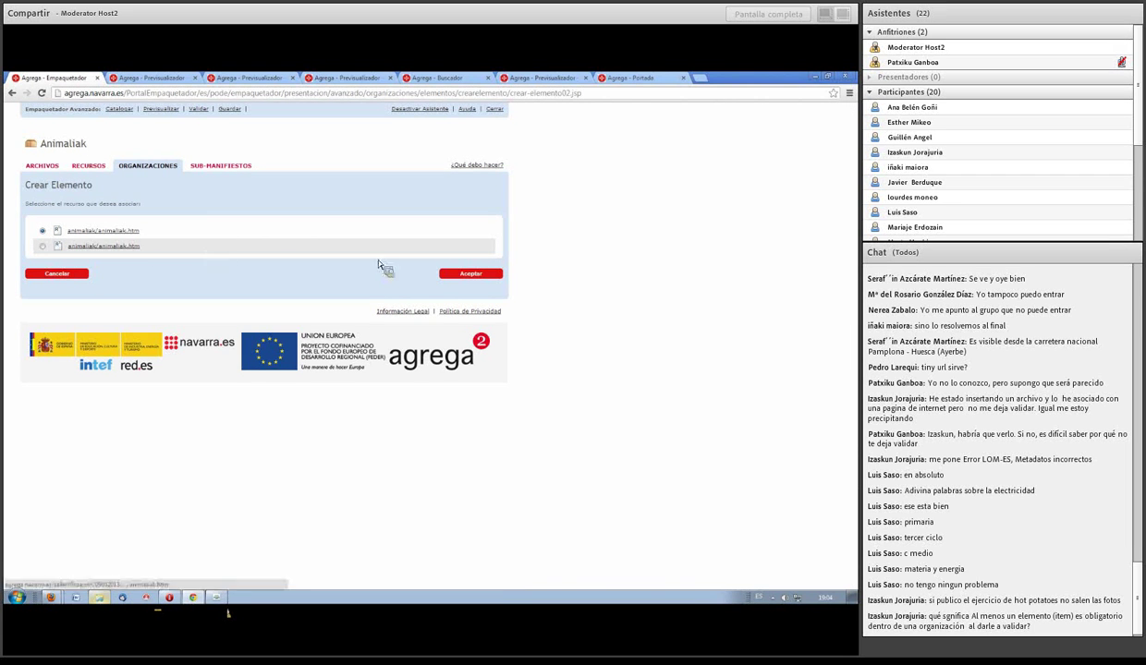
{"action": "left_click", "coordinate": [470, 274]}
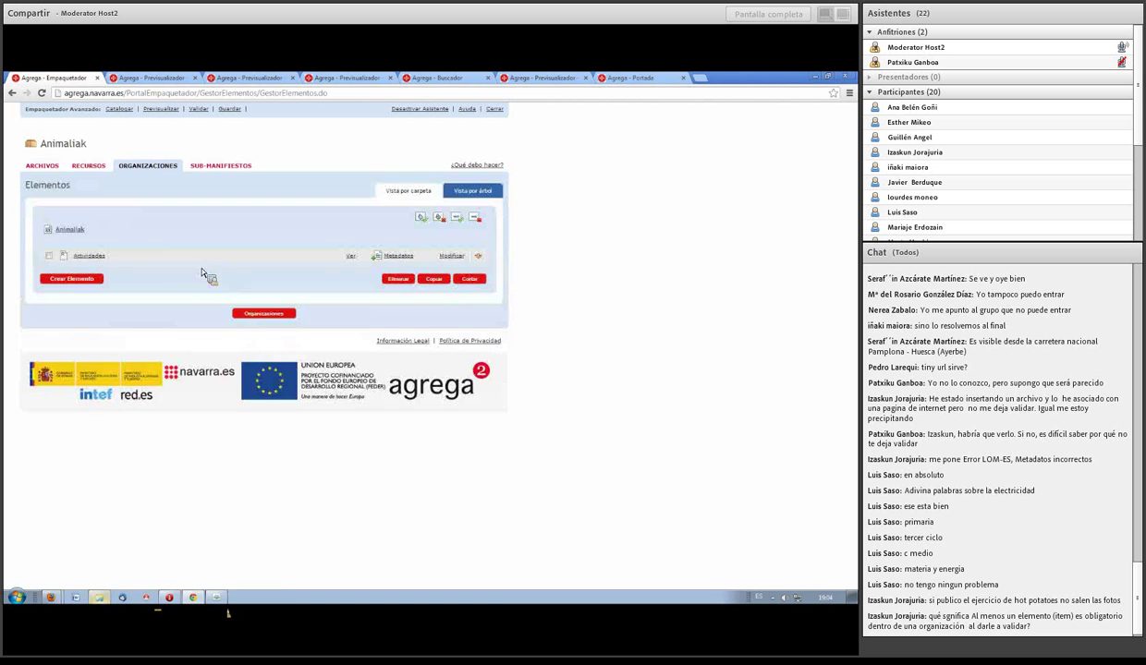
Delete the duplicate animaliak.htm entry from the Recursos list.
{"action": "left_click", "coordinate": [90, 167]}
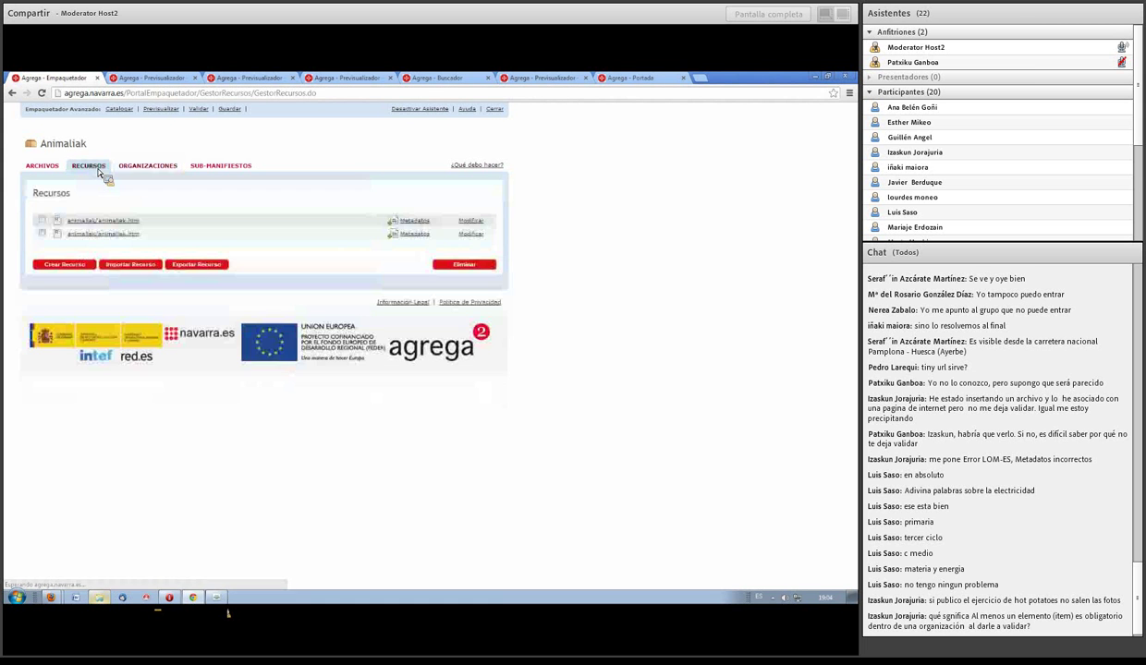
{"action": "left_click", "coordinate": [41, 233]}
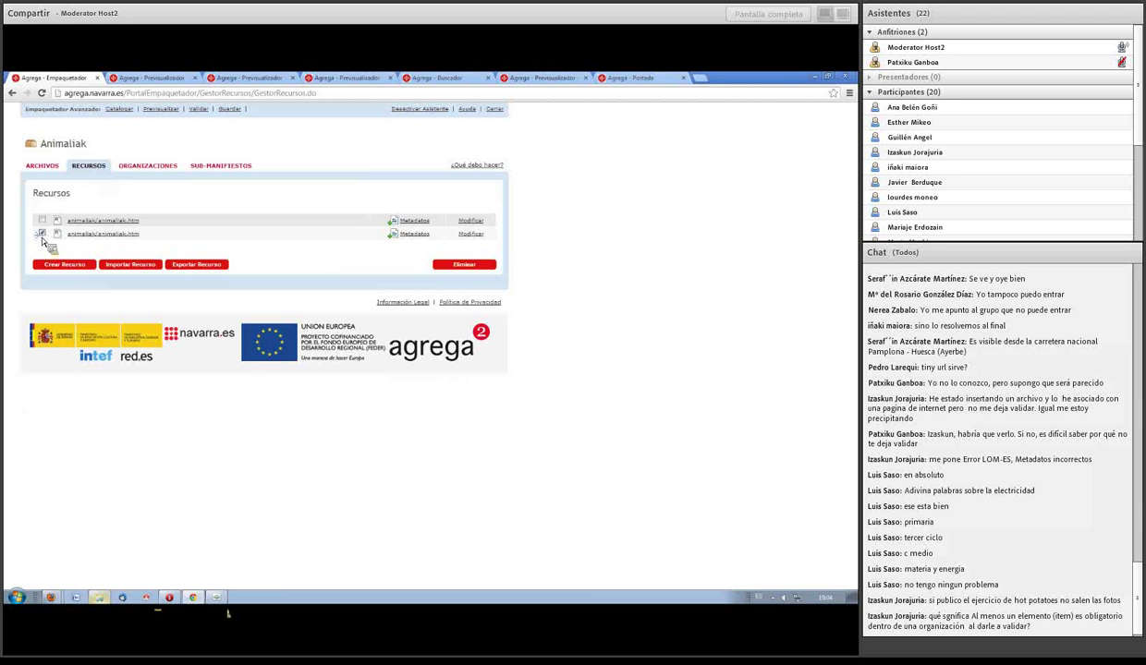
{"action": "left_click", "coordinate": [468, 265]}
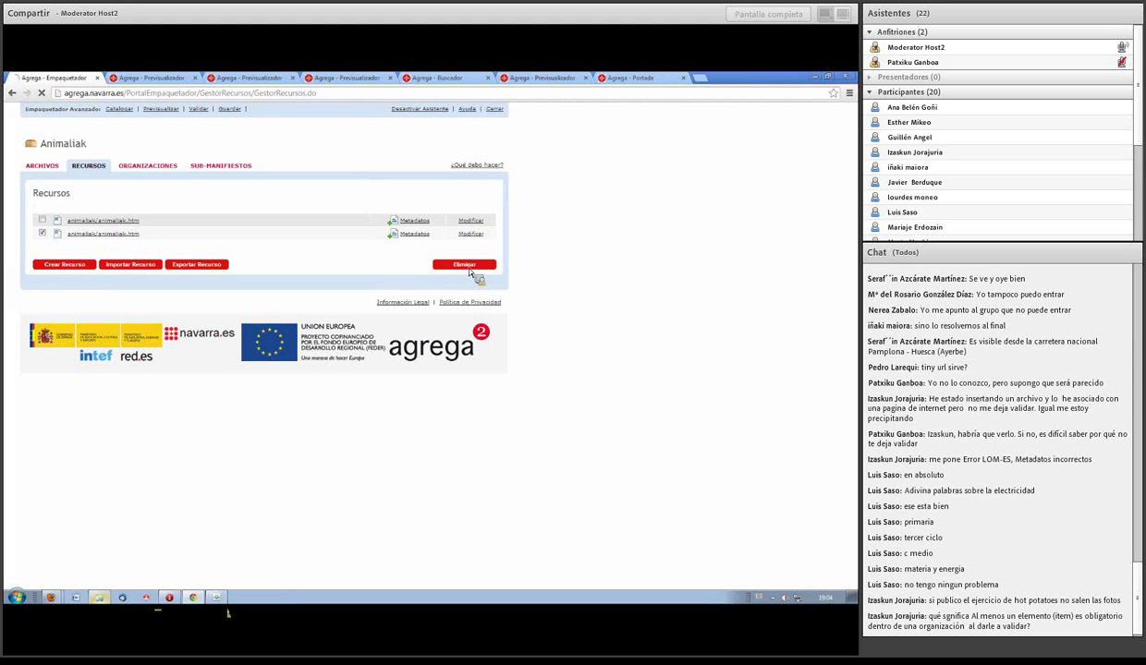
In the Animaliak organization, create an Animaliak Recurso element linked to animaliak/animaliak.htm.
{"action": "left_click", "coordinate": [148, 165]}
{"action": "left_click", "coordinate": [79, 213]}
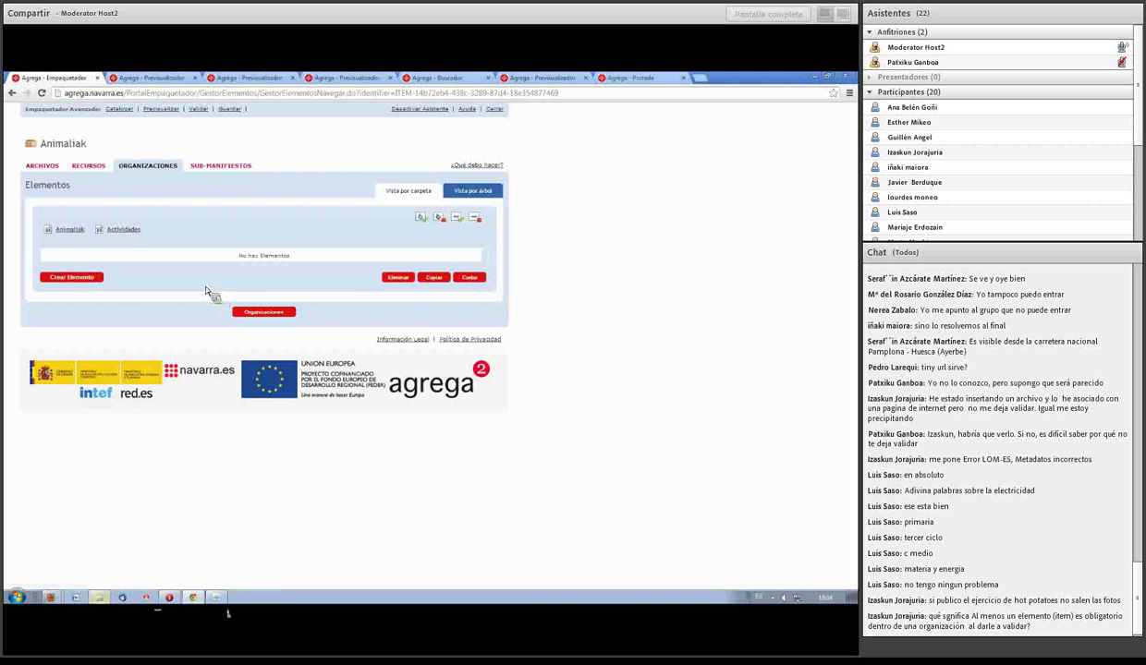
{"action": "left_click", "coordinate": [83, 281]}
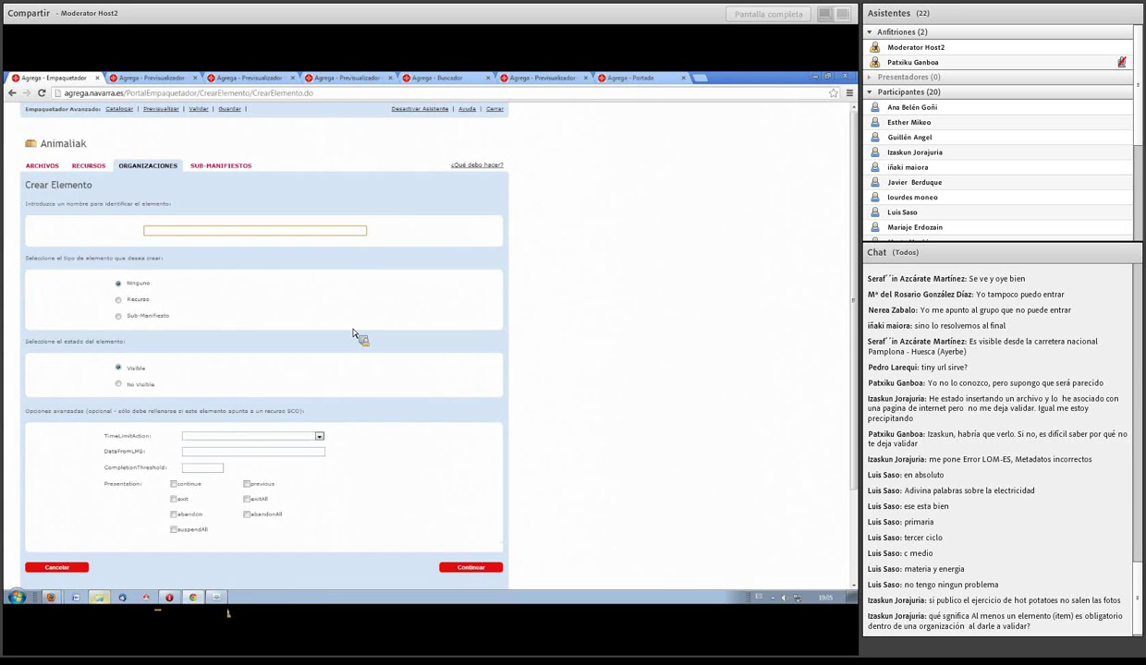
{"action": "type", "text": "Animaliak"}
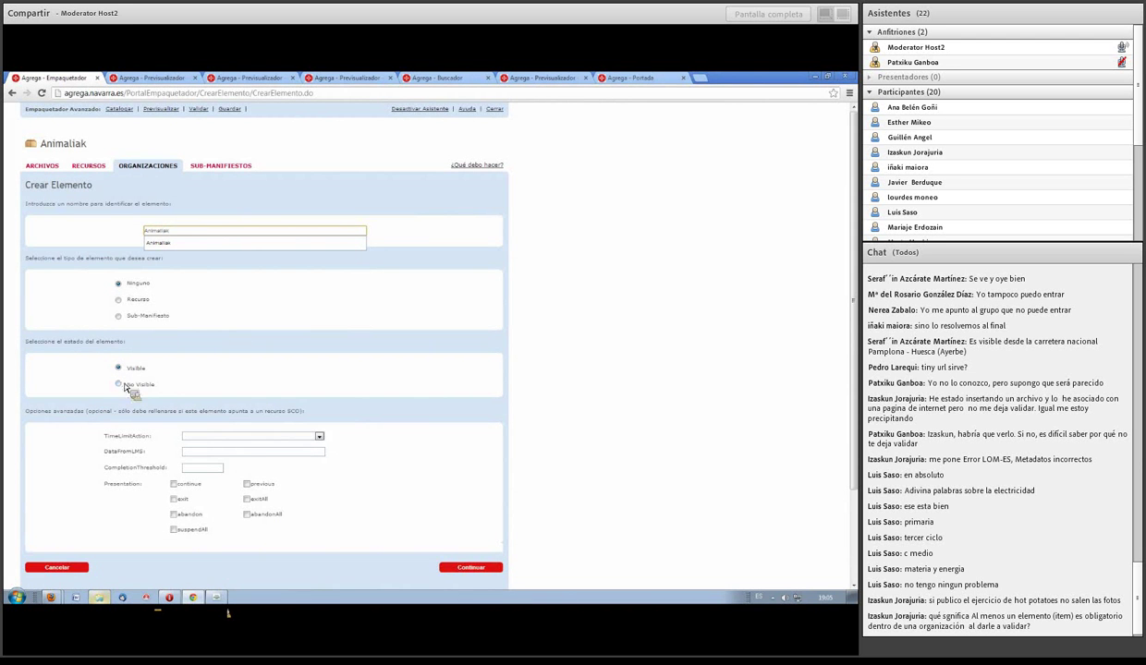
{"action": "left_click", "coordinate": [120, 301]}
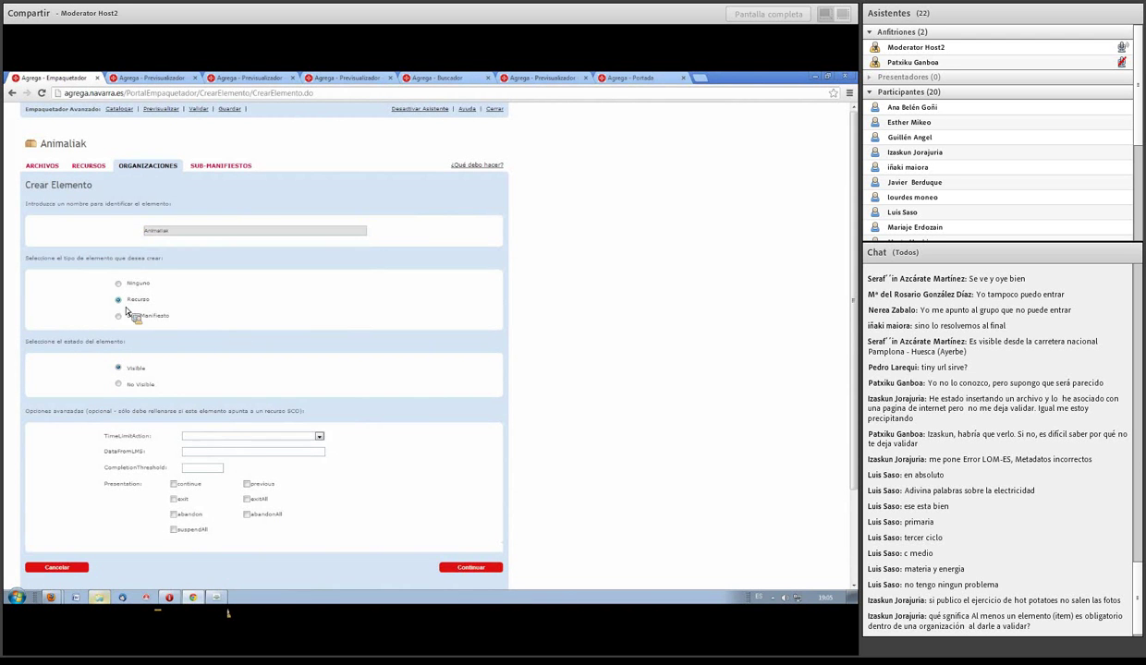
{"action": "left_click", "coordinate": [473, 566]}
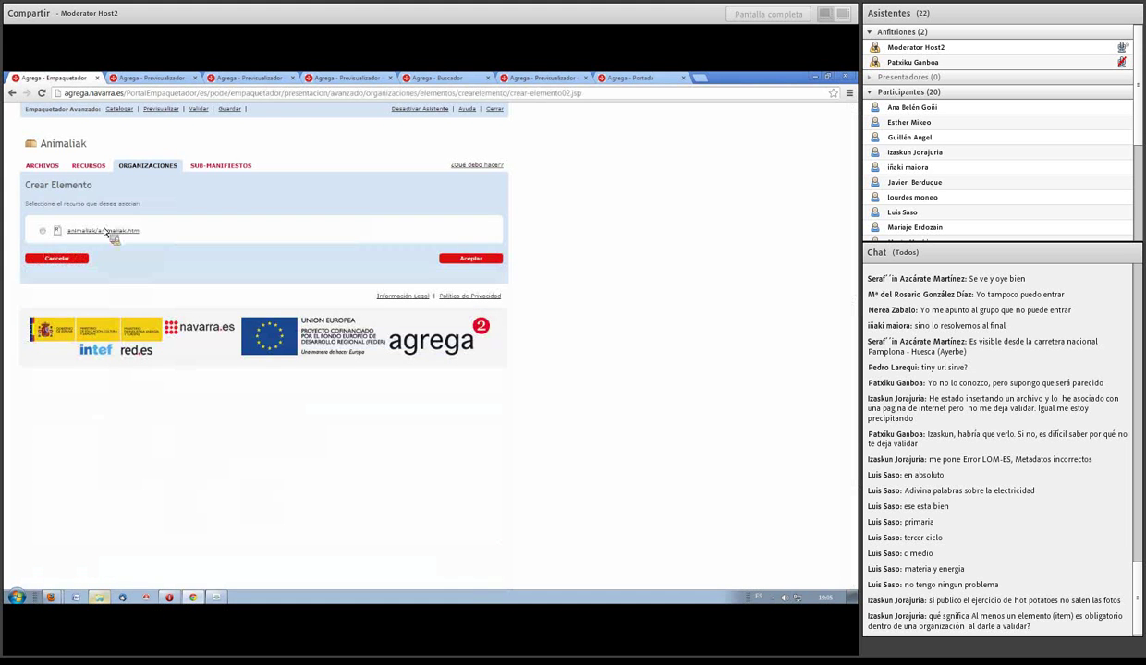
{"action": "left_click", "coordinate": [44, 230]}
{"action": "left_click", "coordinate": [471, 258]}
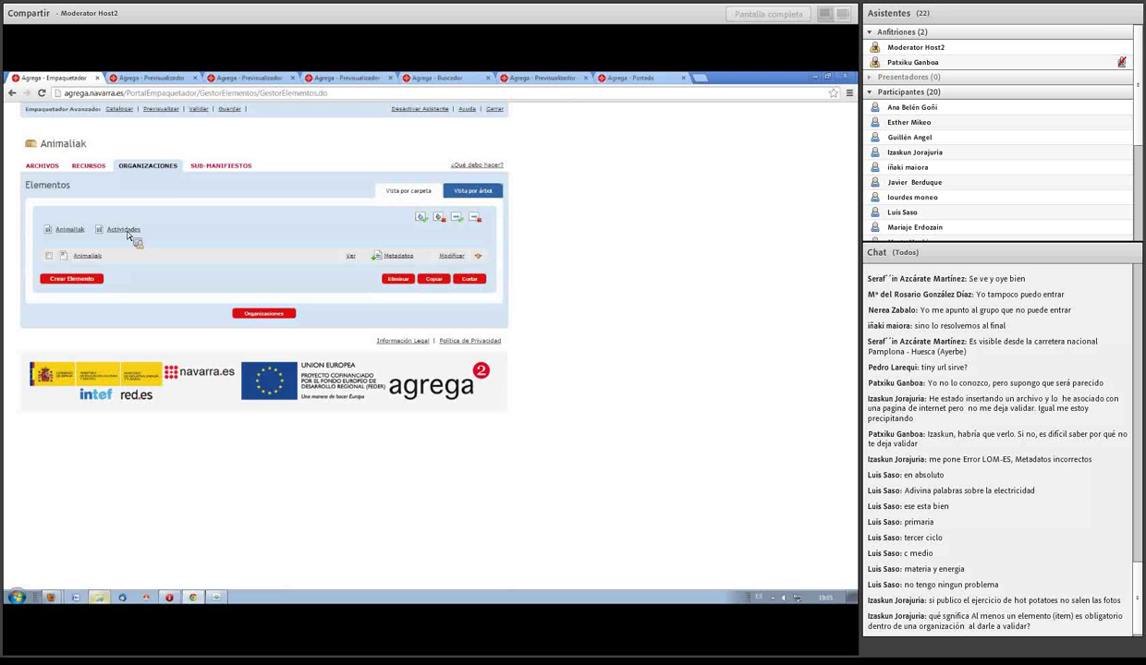
{"action": "left_click", "coordinate": [85, 167]}
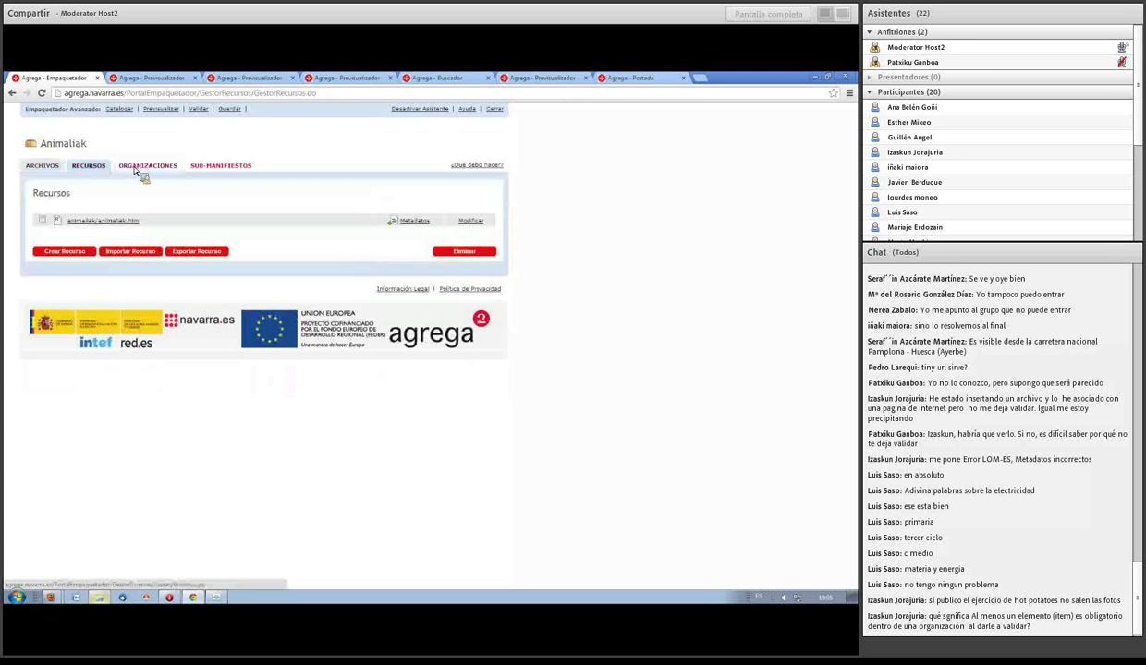
Save and validate the package, which reports a LOM-ES metadata error, then open Catalogador Básico.
{"action": "left_click", "coordinate": [43, 167]}
{"action": "left_click", "coordinate": [94, 167]}
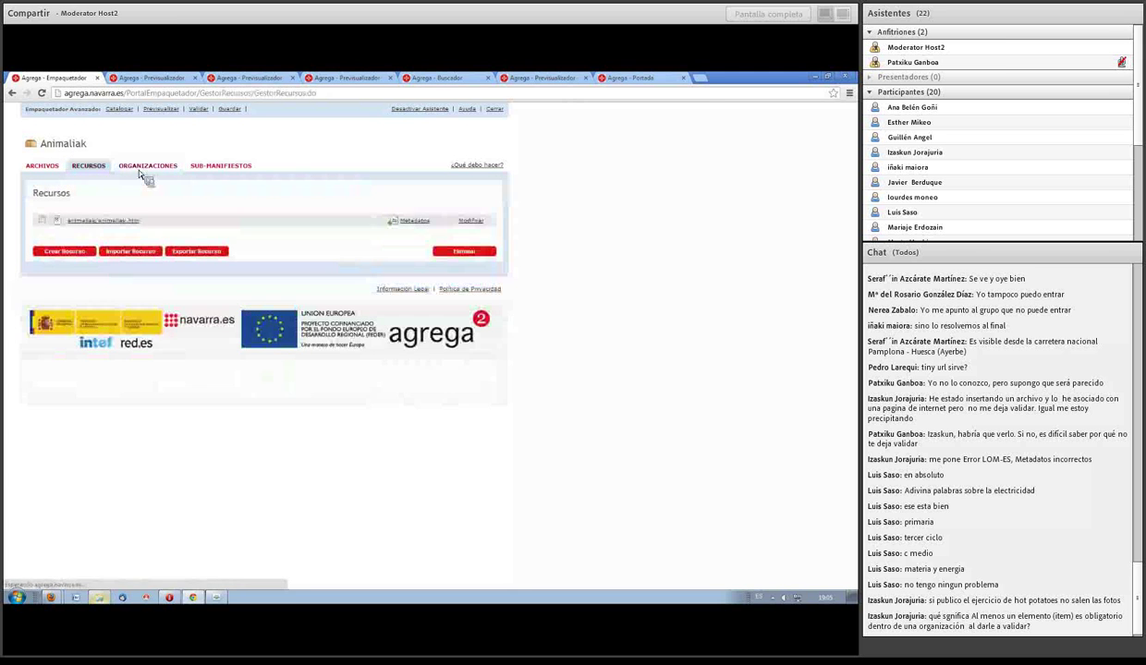
{"action": "left_click", "coordinate": [144, 167]}
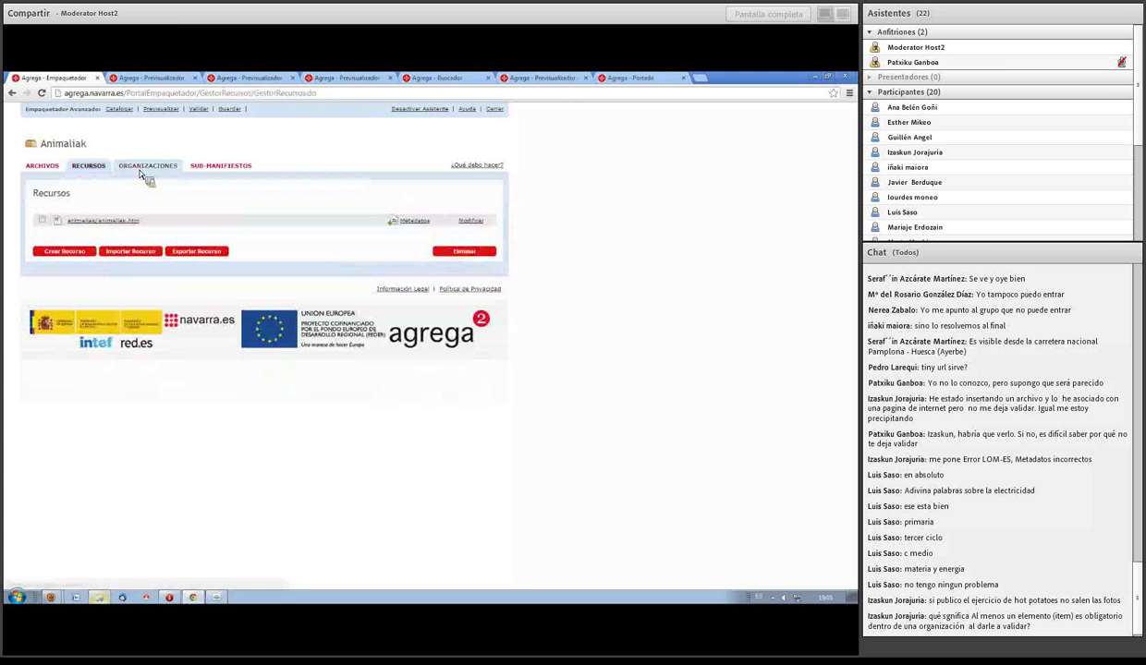
{"action": "left_click", "coordinate": [230, 117]}
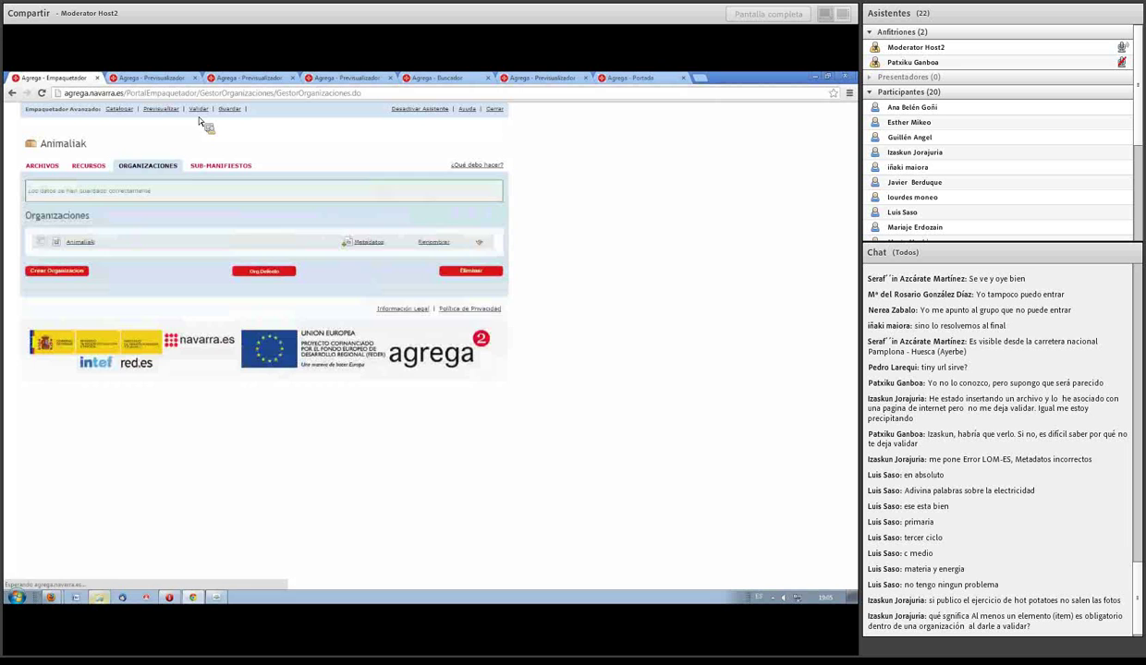
{"action": "left_click", "coordinate": [197, 110]}
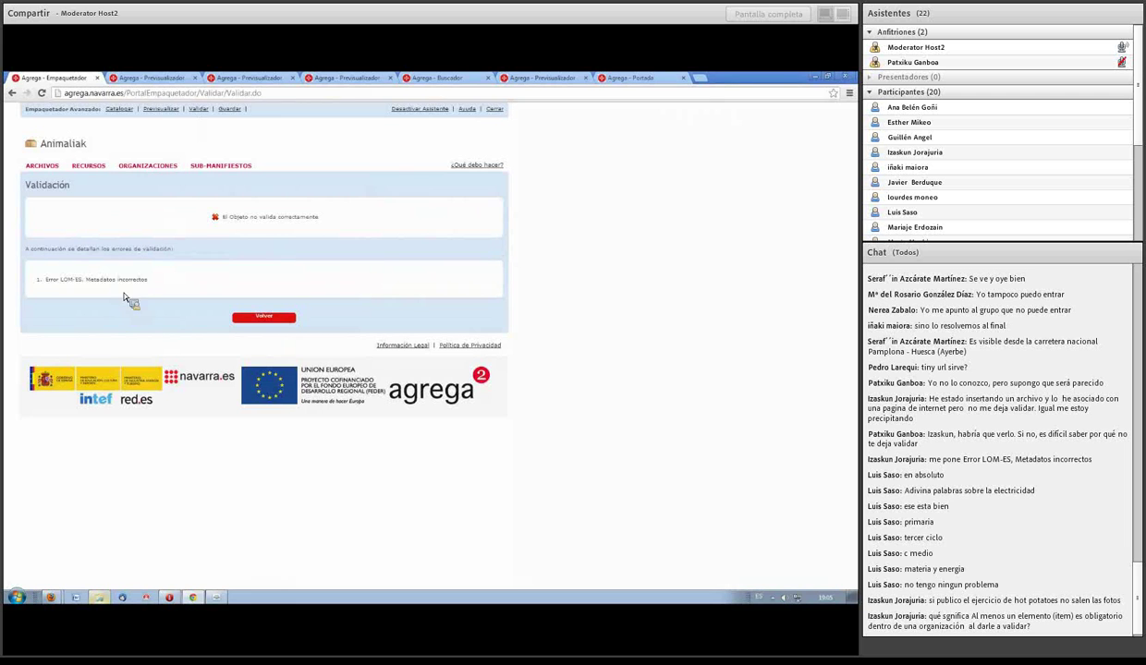
{"action": "left_click", "coordinate": [117, 109]}
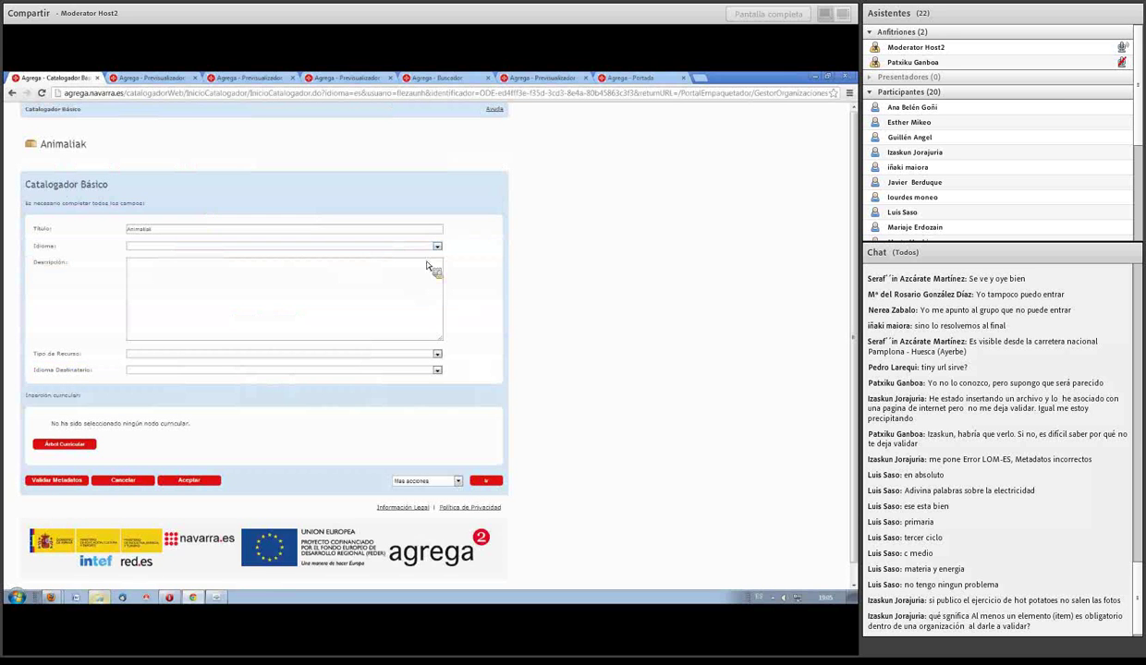
Set the object's language to euskera and the description to 'Puzzles de animales'.
{"action": "left_click", "coordinate": [437, 246]}
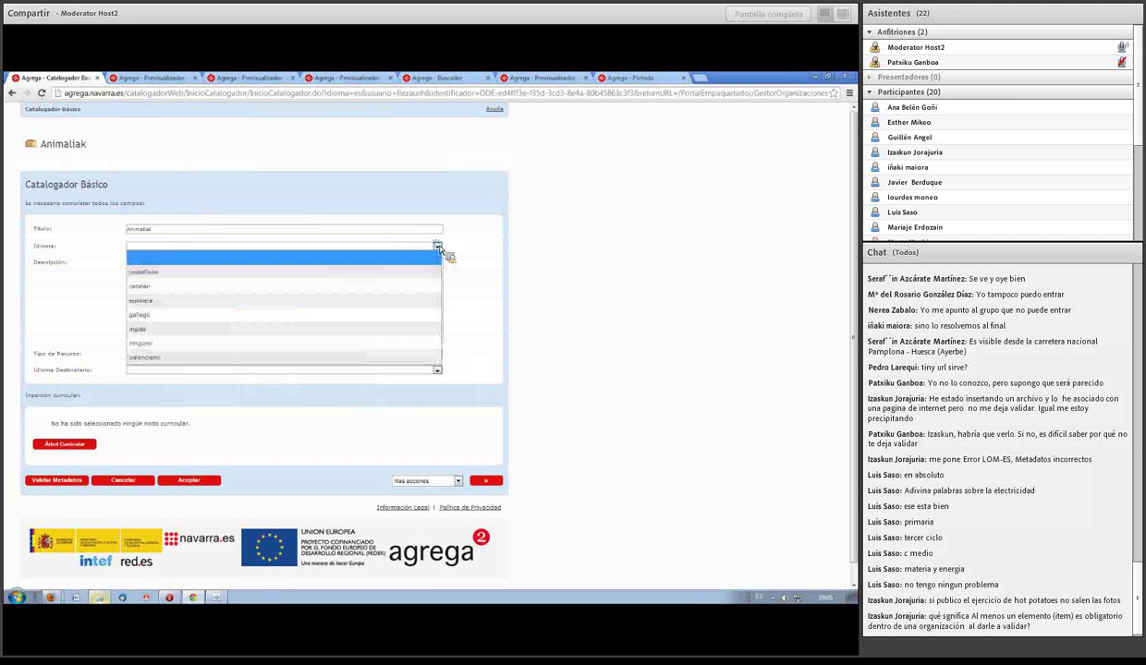
{"action": "left_click", "coordinate": [365, 300]}
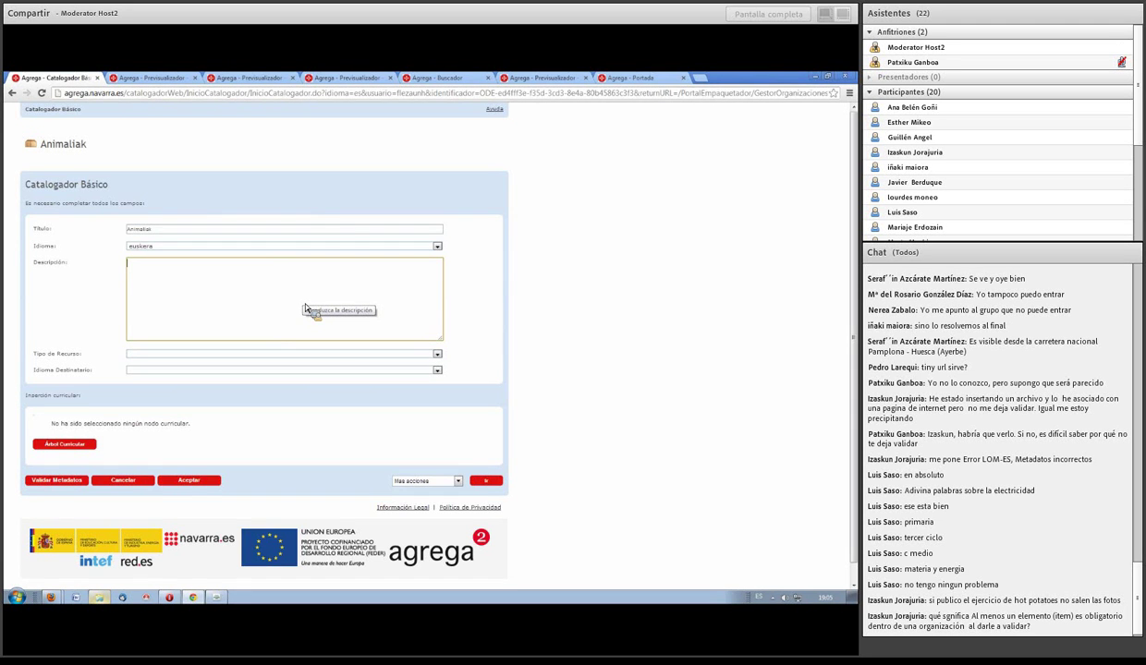
{"action": "type", "text": "zzles de animales"}
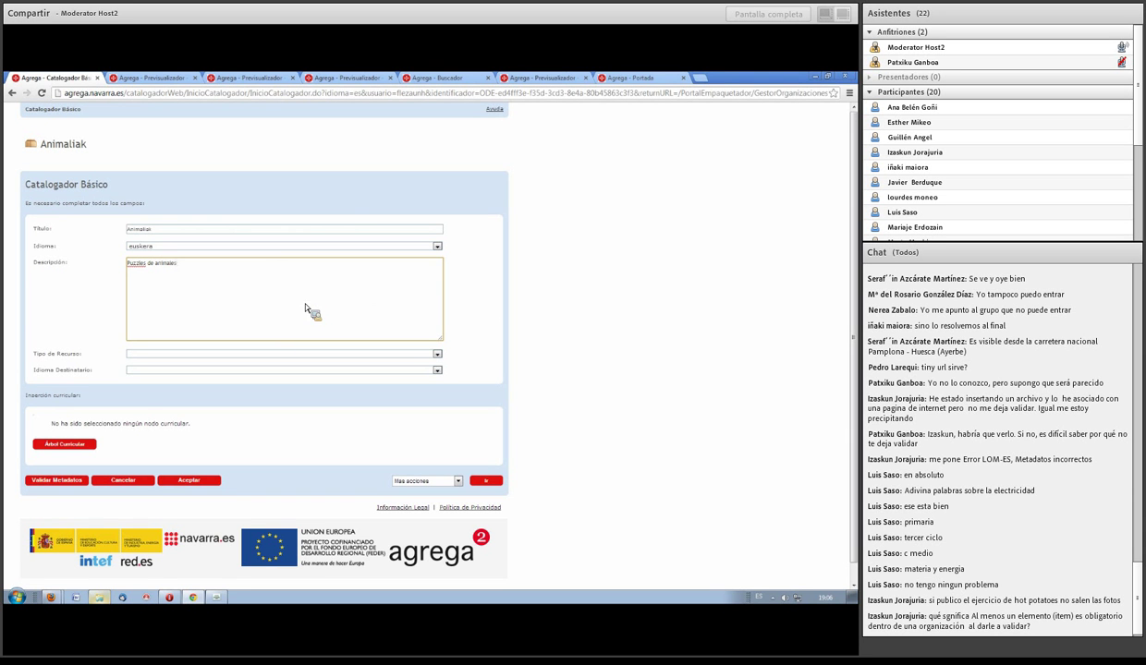
Set the resource type to juego didáctico and the target audience language to euskera.
{"action": "left_click", "coordinate": [439, 357]}
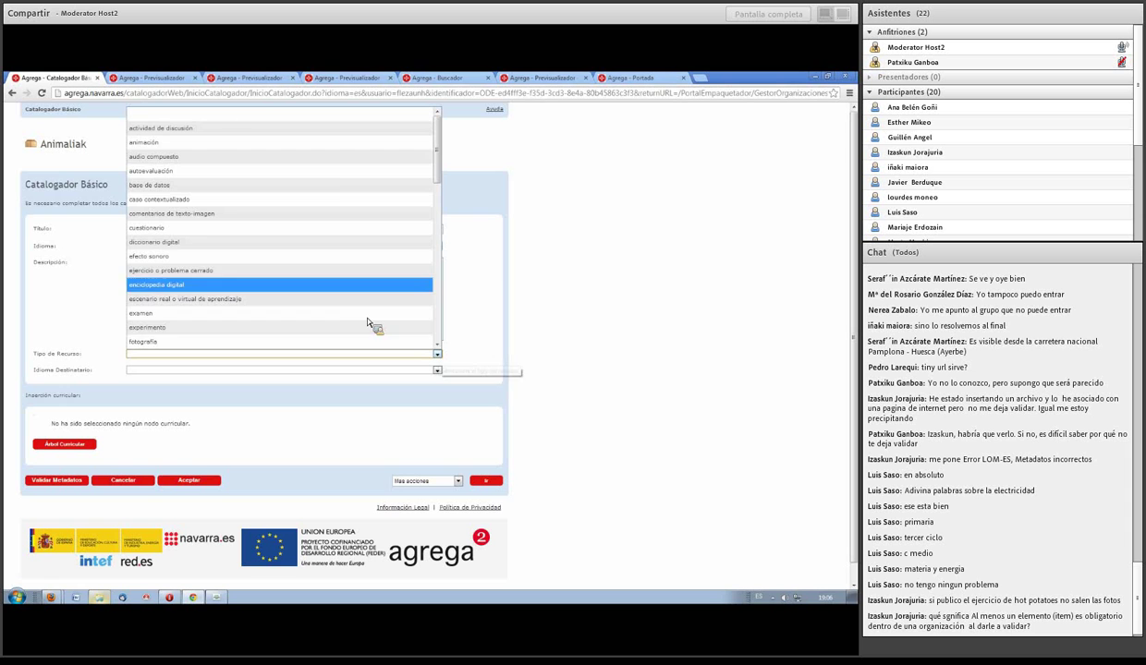
{"action": "scroll", "coordinate": [292, 180], "scroll_direction": "down", "scroll_amount": 4}
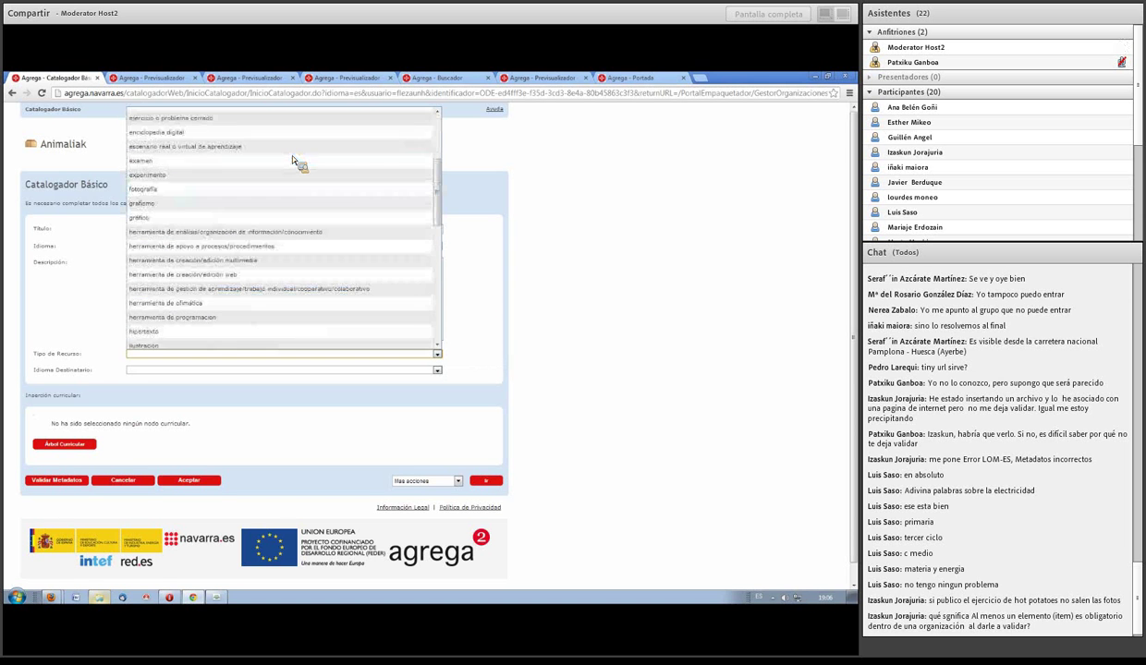
{"action": "scroll", "coordinate": [292, 163], "scroll_direction": "up", "scroll_amount": 4}
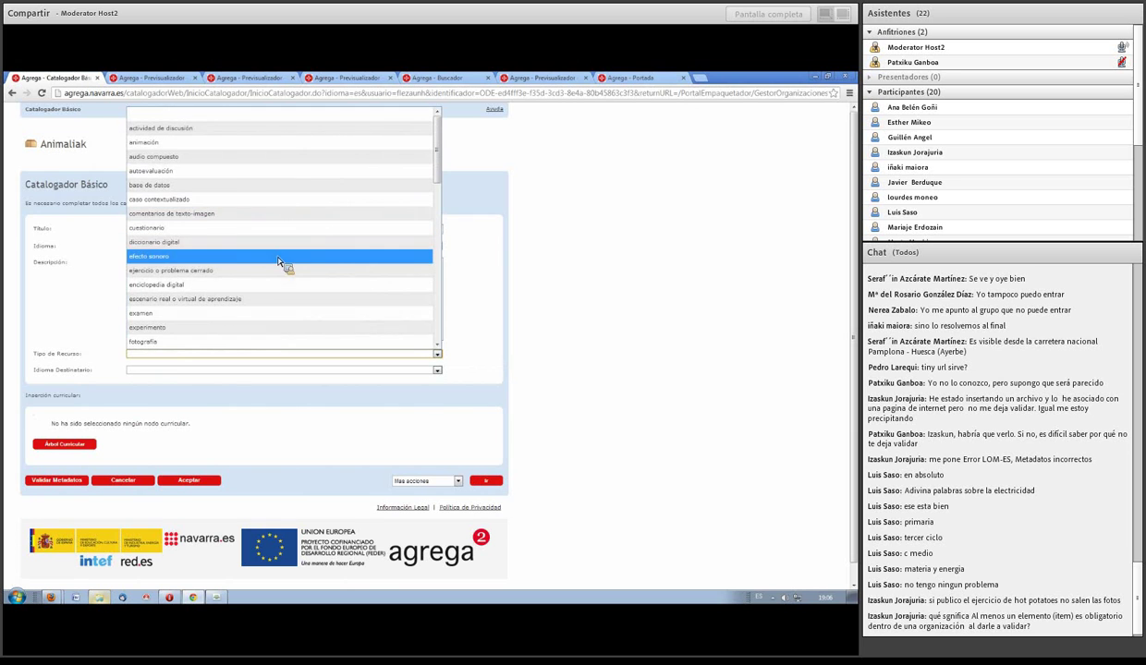
{"action": "scroll", "coordinate": [333, 291], "scroll_direction": "down", "scroll_amount": 1}
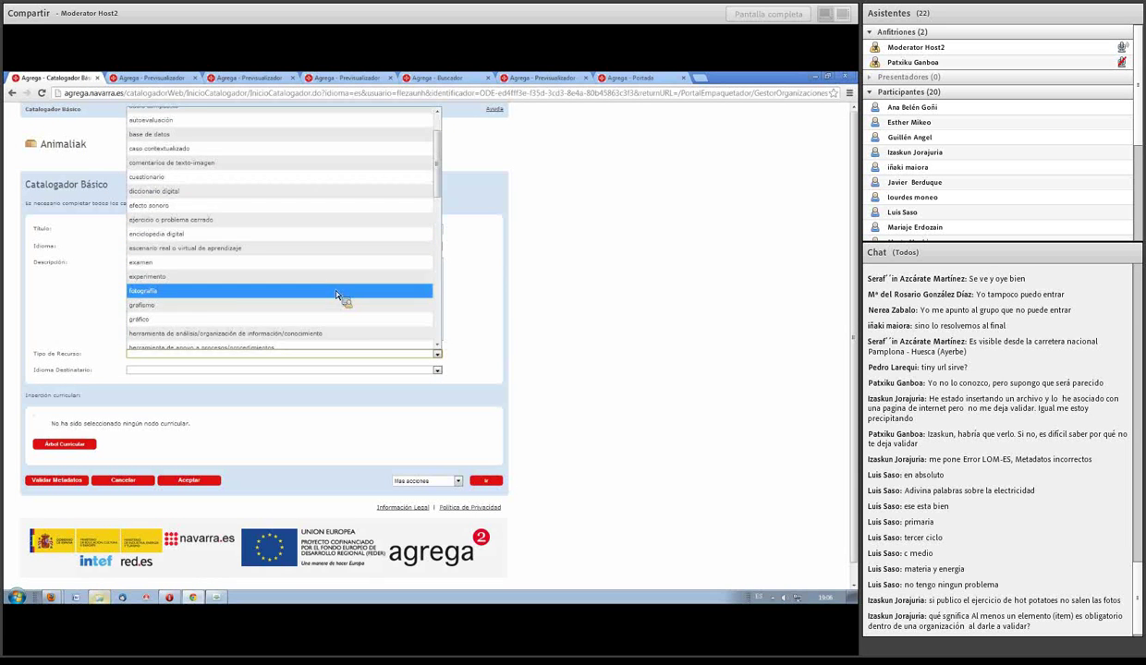
{"action": "scroll", "coordinate": [337, 295], "scroll_direction": "down", "scroll_amount": 1}
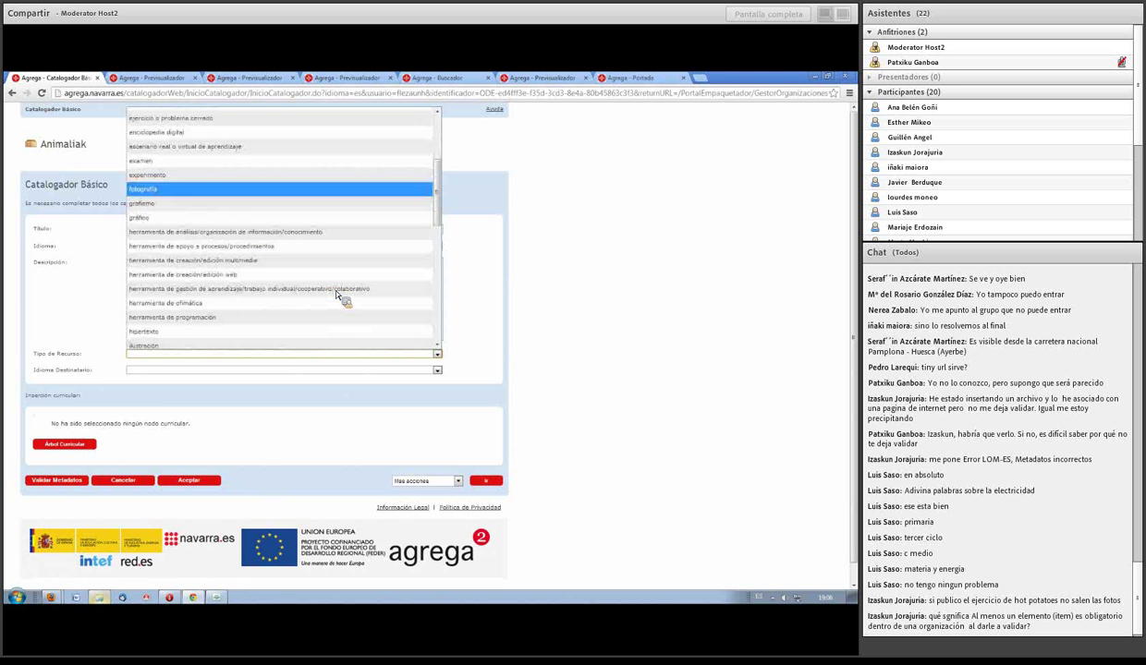
{"action": "scroll", "coordinate": [338, 298], "scroll_direction": "down", "scroll_amount": 1}
{"action": "scroll", "coordinate": [339, 297], "scroll_direction": "down", "scroll_amount": 1}
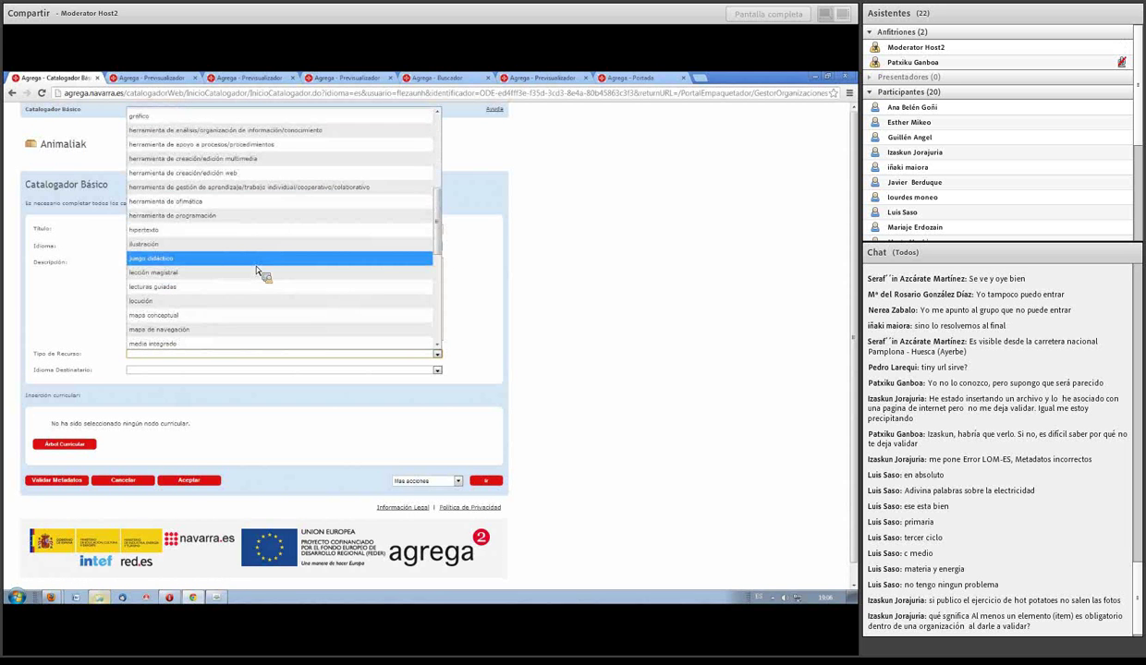
{"action": "scroll", "coordinate": [262, 273], "scroll_direction": "down", "scroll_amount": 2}
{"action": "scroll", "coordinate": [265, 277], "scroll_direction": "down", "scroll_amount": 1}
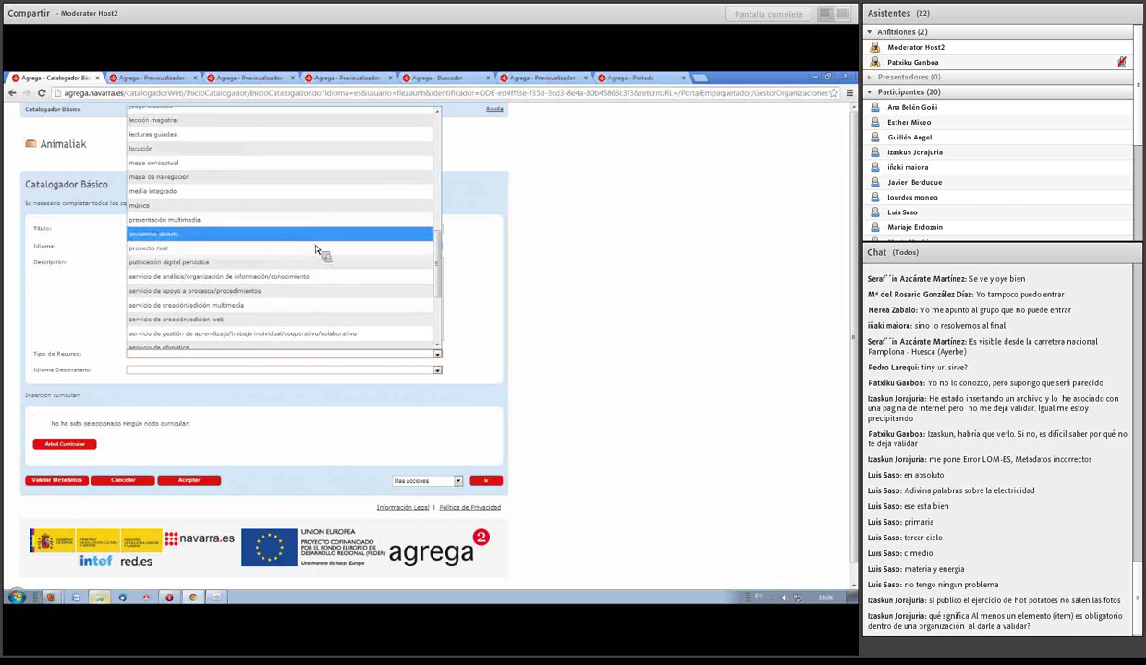
{"action": "scroll", "coordinate": [321, 326], "scroll_direction": "down", "scroll_amount": 1}
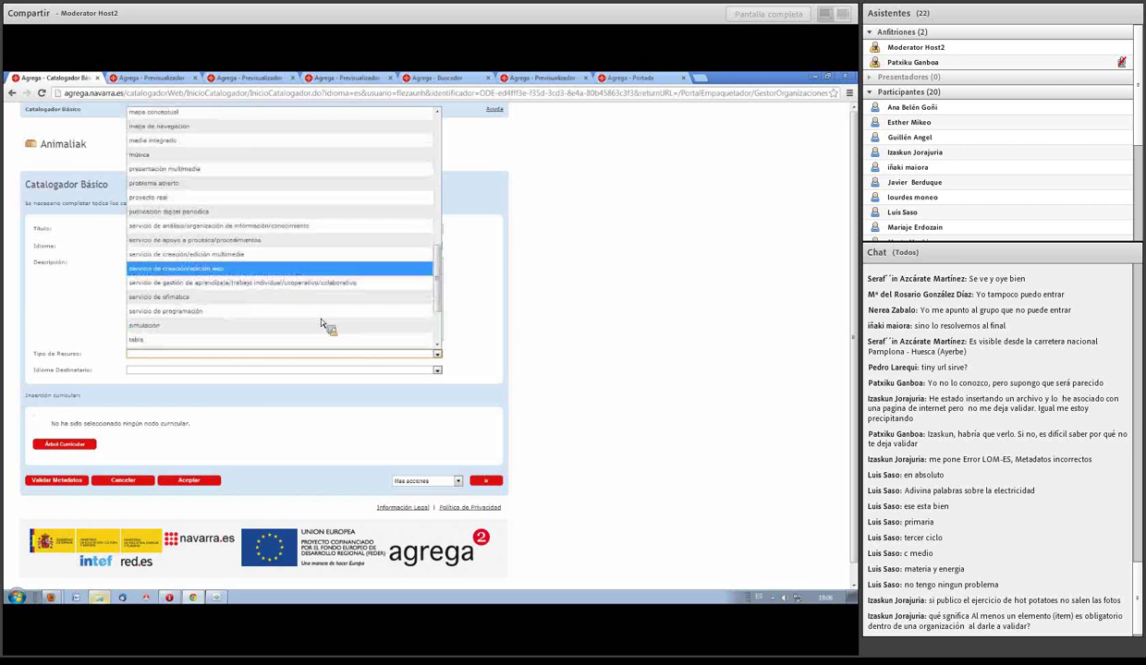
{"action": "scroll", "coordinate": [314, 328], "scroll_direction": "down", "scroll_amount": 2}
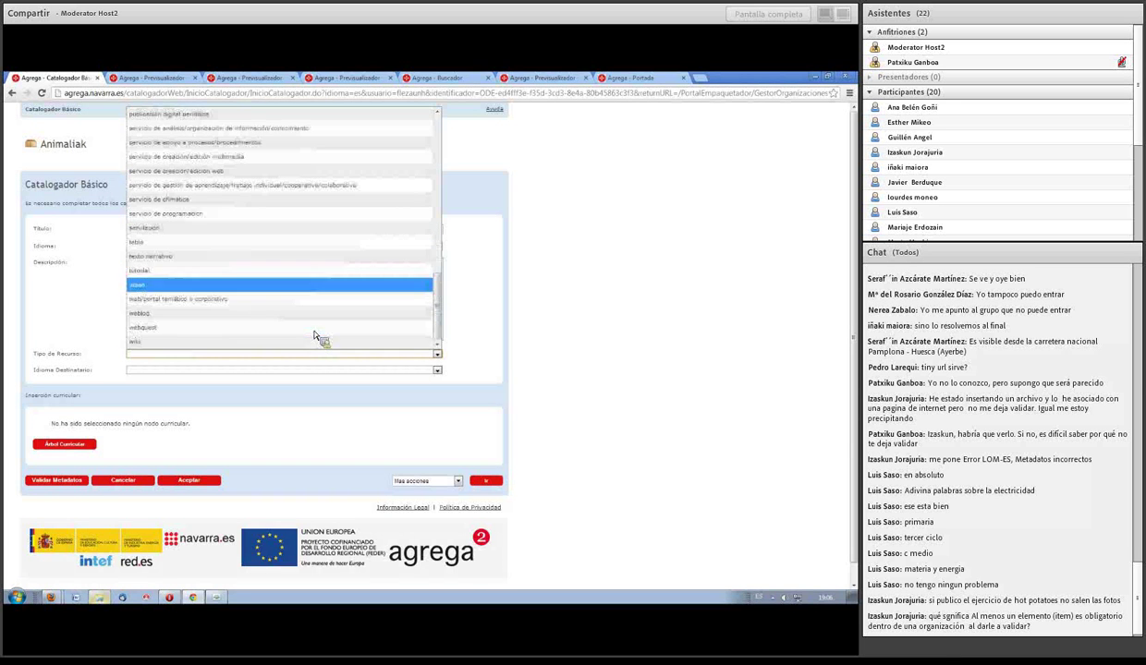
{"action": "scroll", "coordinate": [319, 324], "scroll_direction": "up", "scroll_amount": 1}
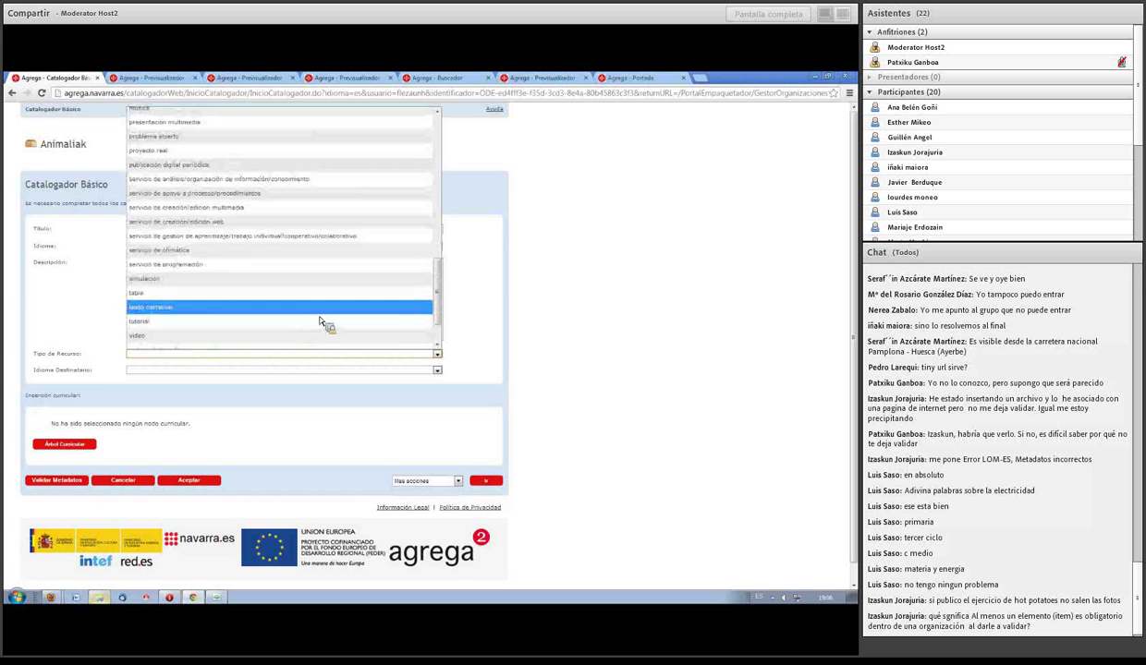
{"action": "scroll", "coordinate": [333, 233], "scroll_direction": "up", "scroll_amount": 1}
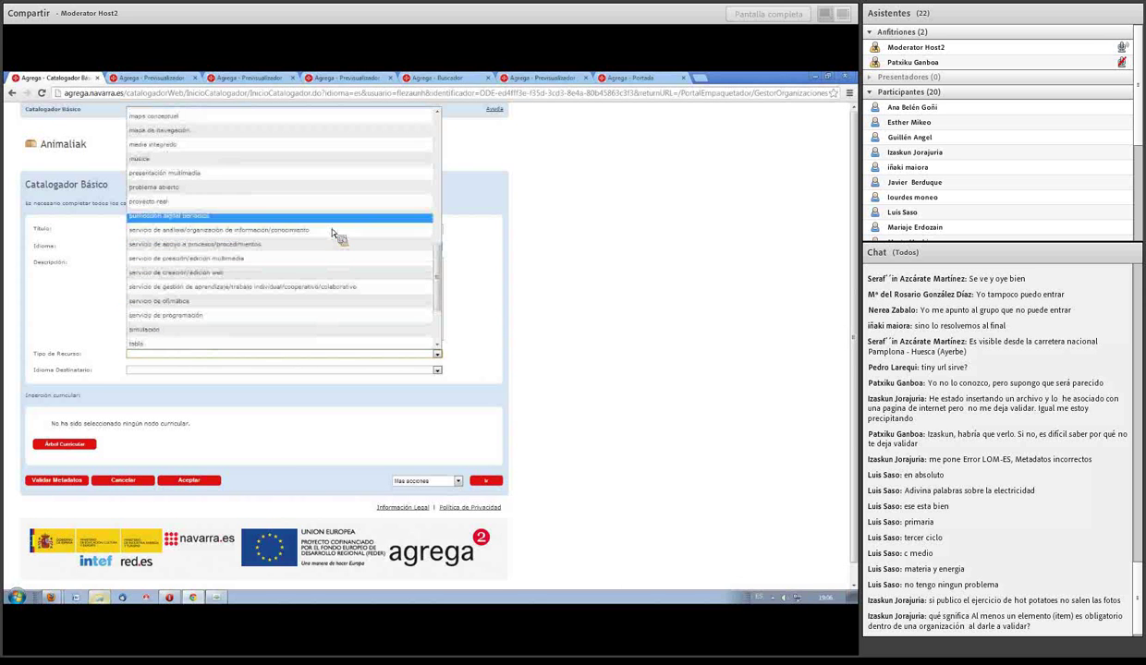
{"action": "scroll", "coordinate": [323, 317], "scroll_direction": "up", "scroll_amount": 1}
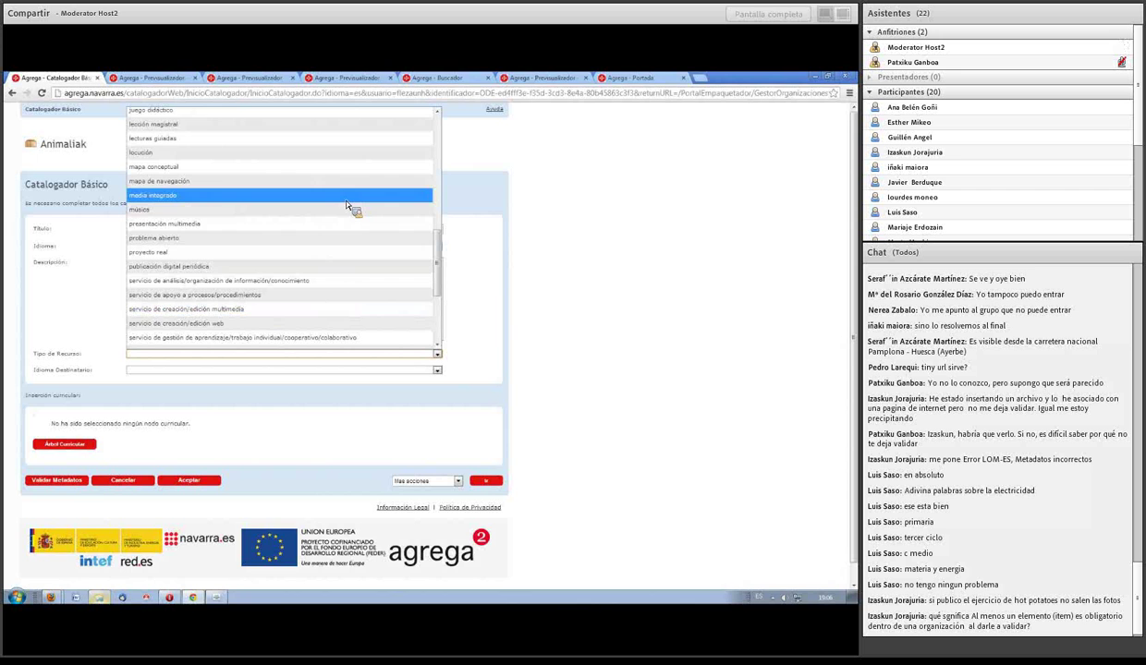
{"action": "scroll", "coordinate": [347, 203], "scroll_direction": "up", "scroll_amount": 2}
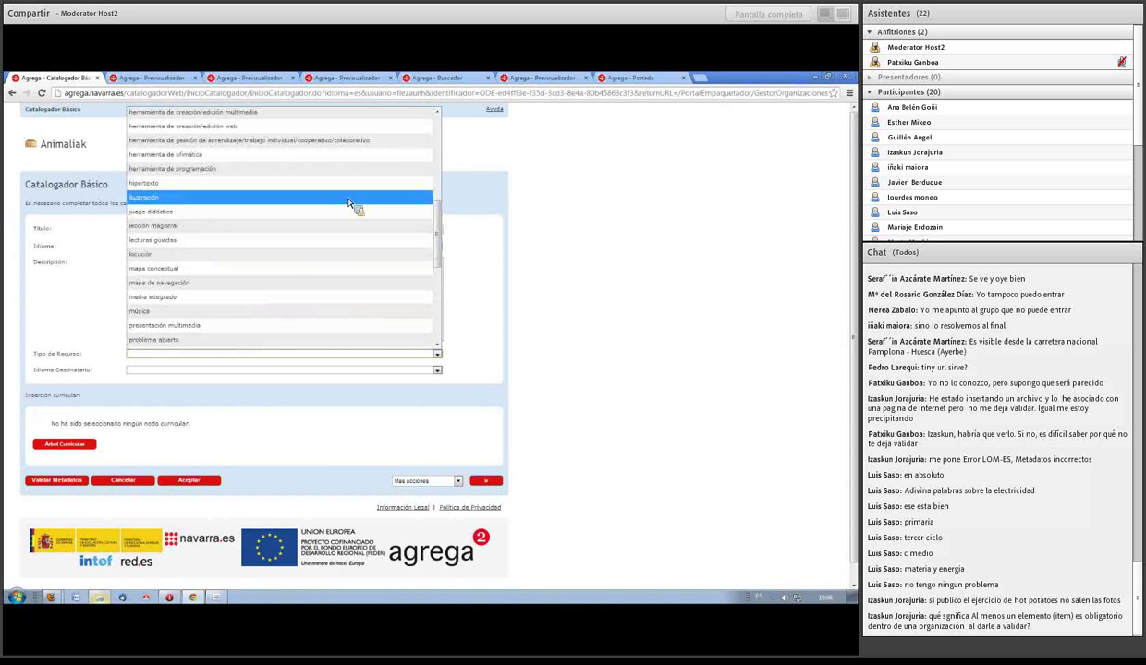
{"action": "left_click", "coordinate": [356, 211]}
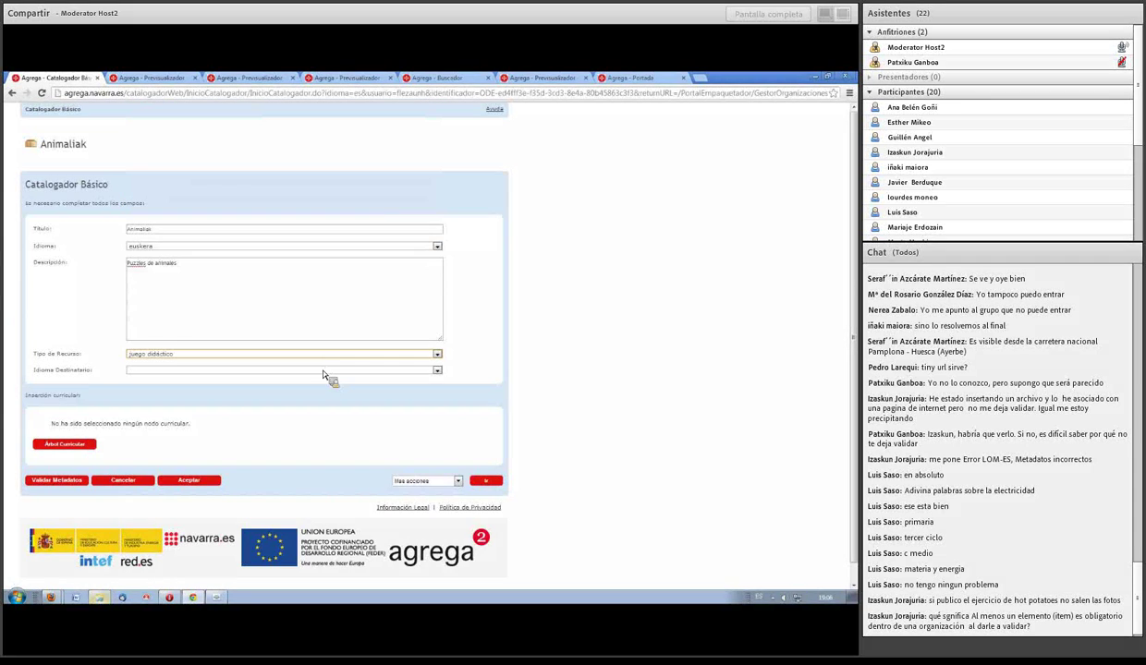
{"action": "left_click", "coordinate": [438, 370]}
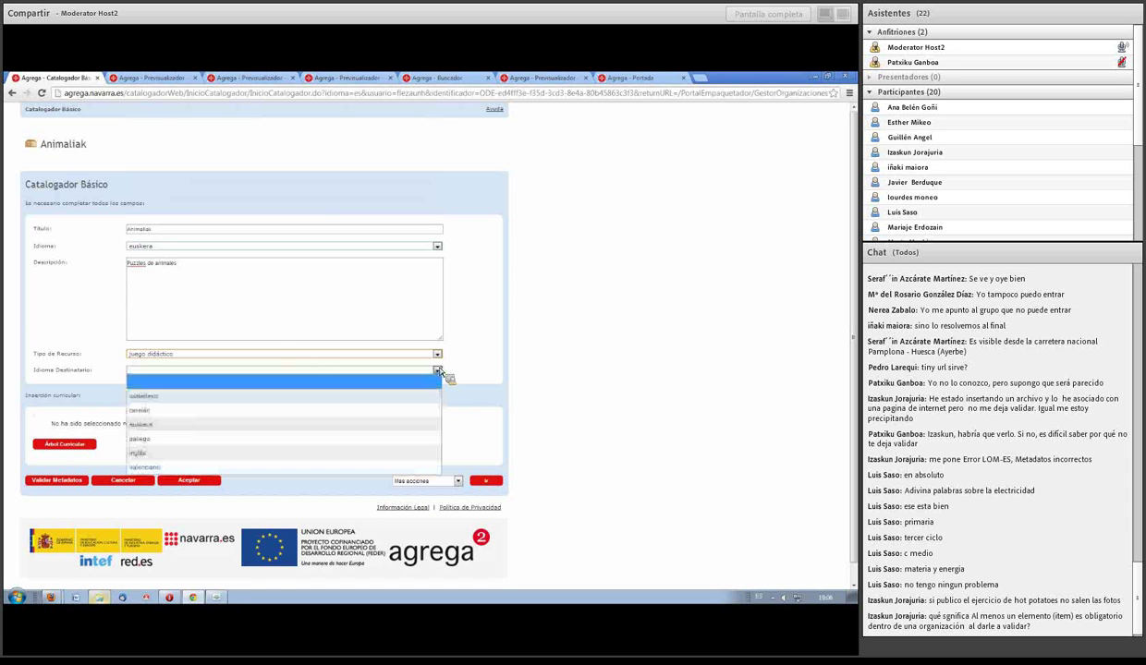
{"action": "left_click", "coordinate": [305, 423]}
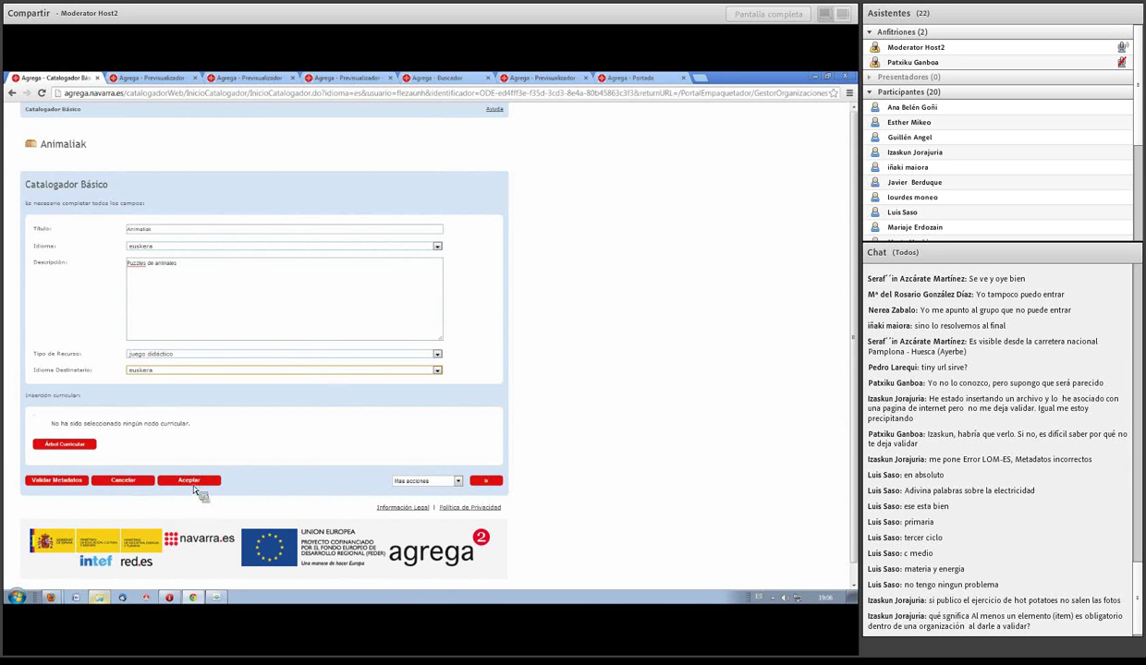
Validate the Animaliak basic metadata, associate the catalogue with the object, and preview it.
{"action": "left_click", "coordinate": [59, 480]}
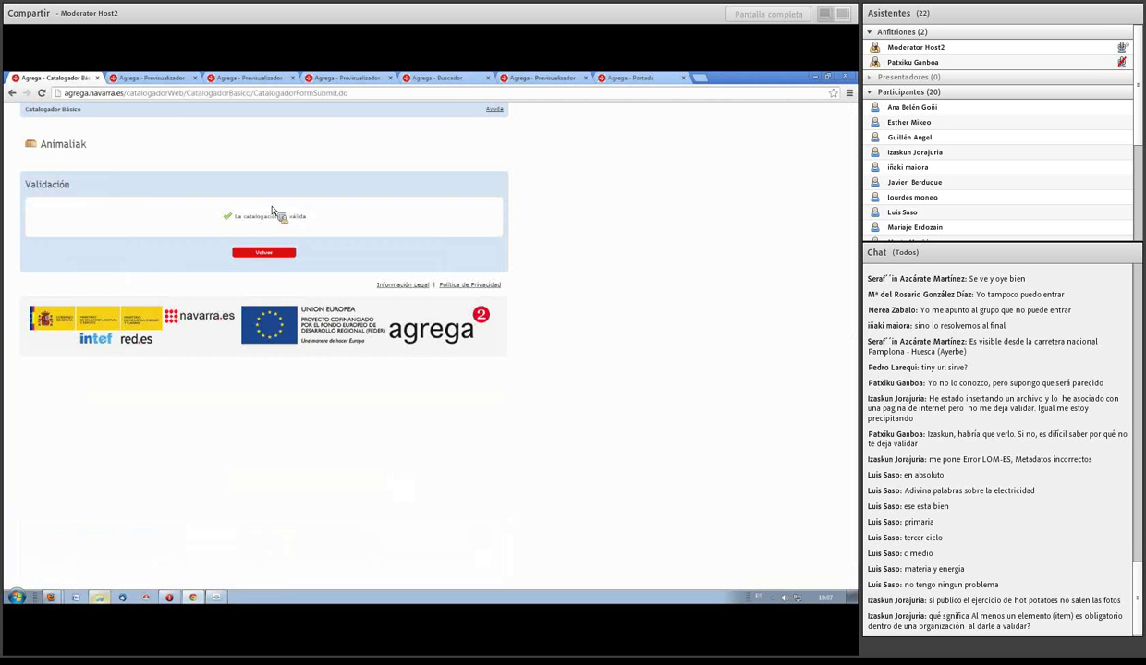
{"action": "left_click", "coordinate": [264, 252]}
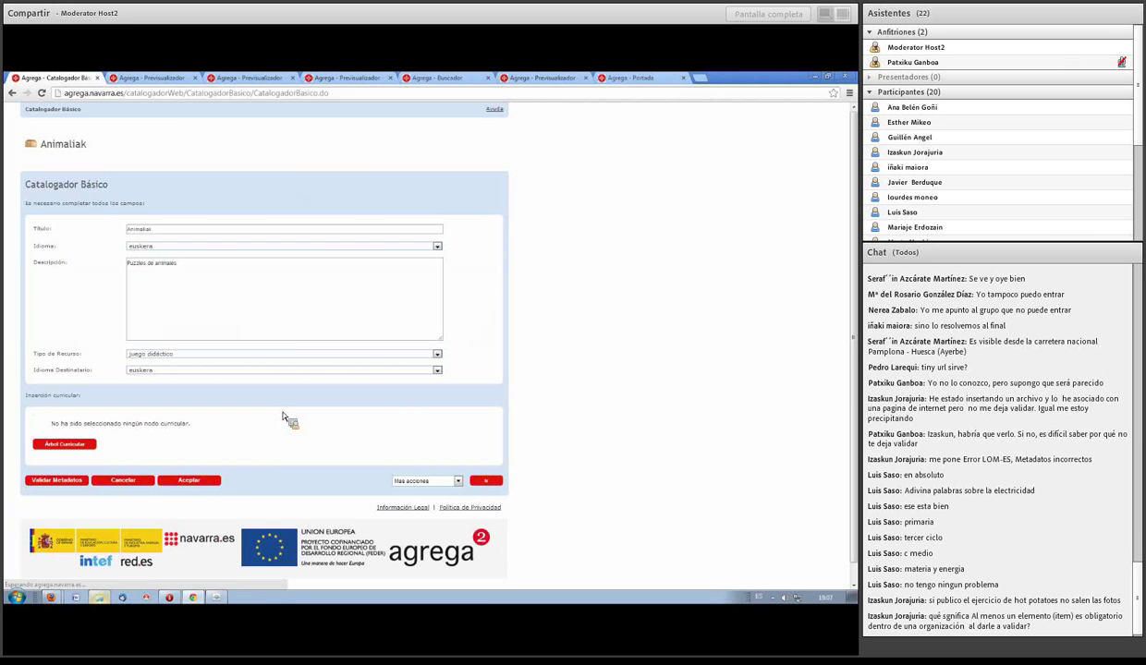
{"action": "left_click", "coordinate": [194, 486]}
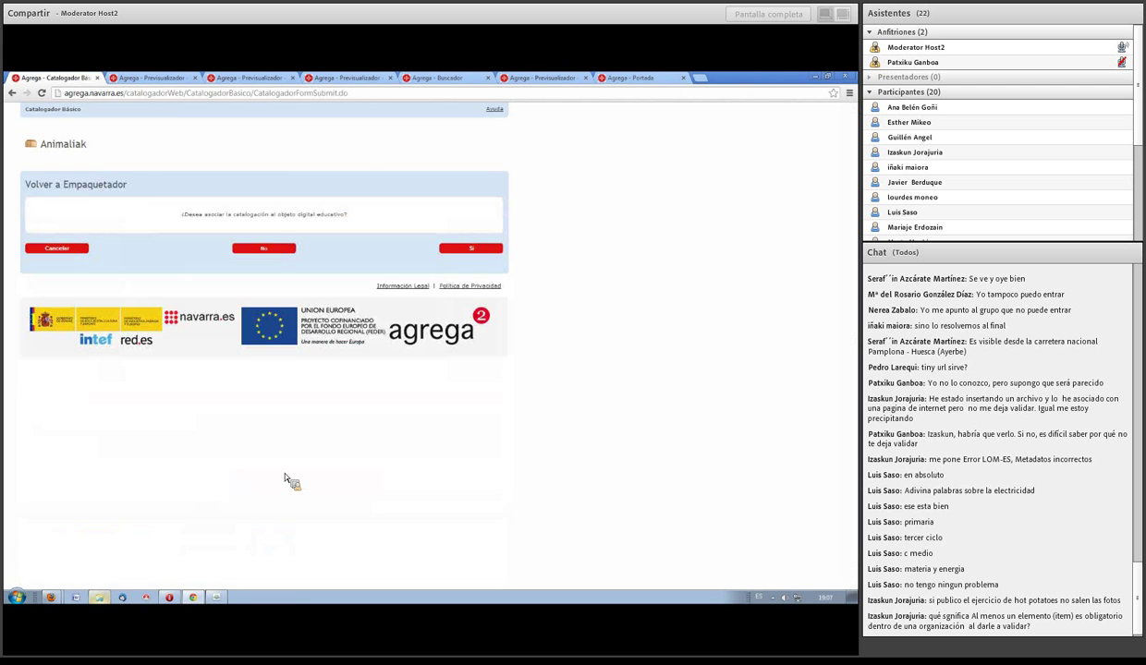
{"action": "left_click", "coordinate": [475, 248]}
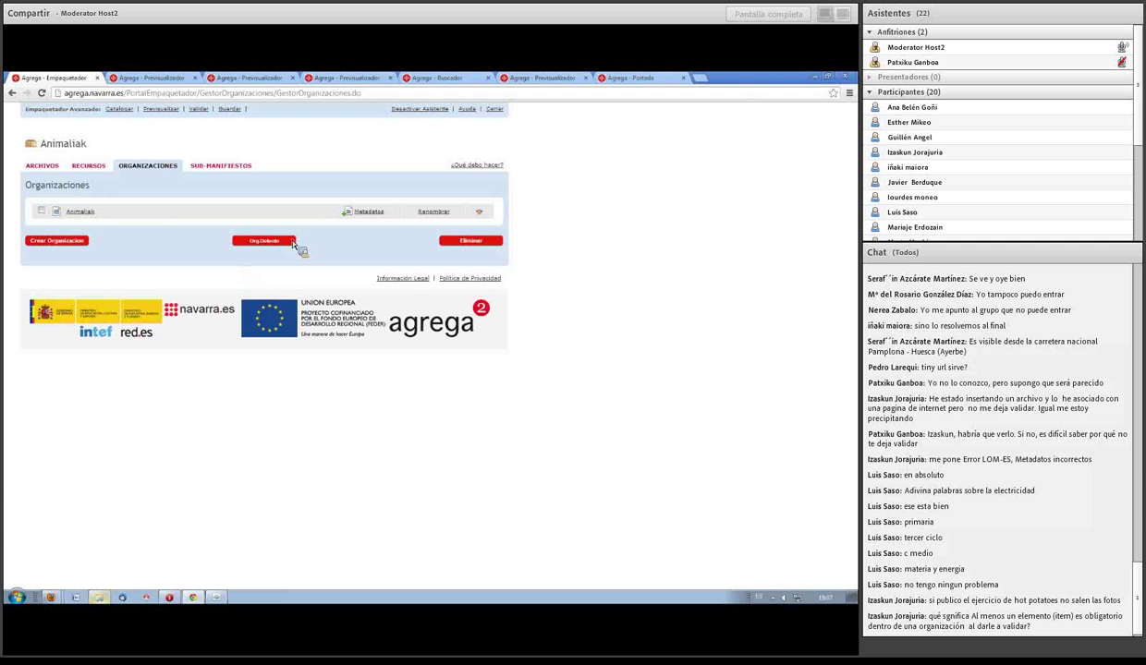
{"action": "left_click", "coordinate": [181, 111]}
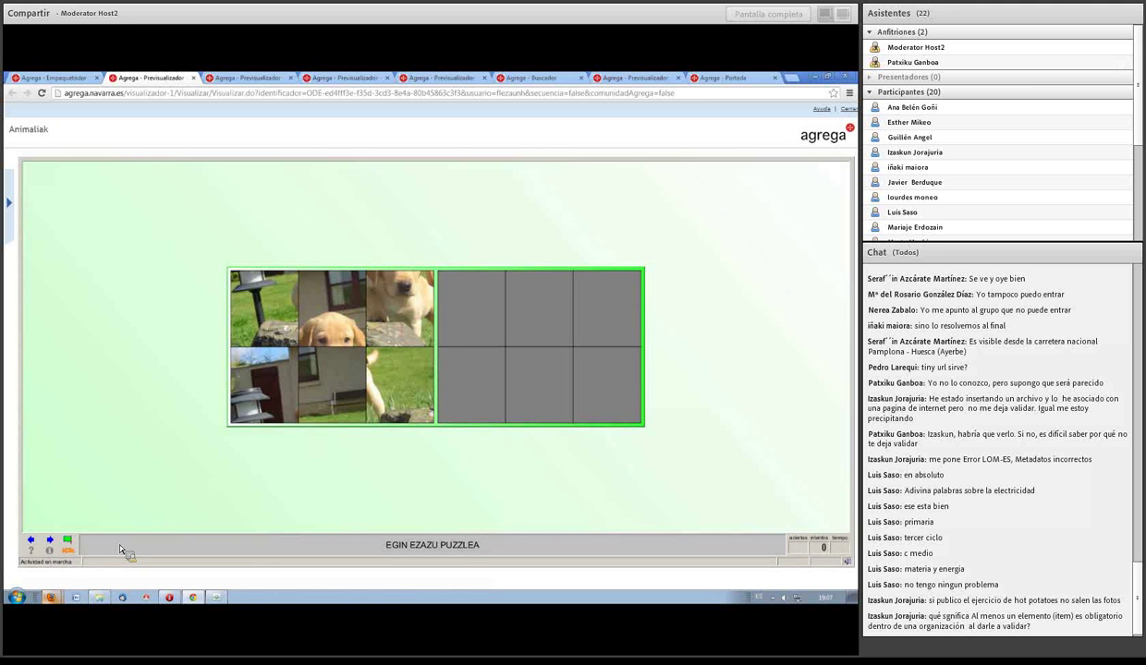
Advance through the next two Animaliak puzzle activities and show the content tree.
{"action": "left_click", "coordinate": [50, 540]}
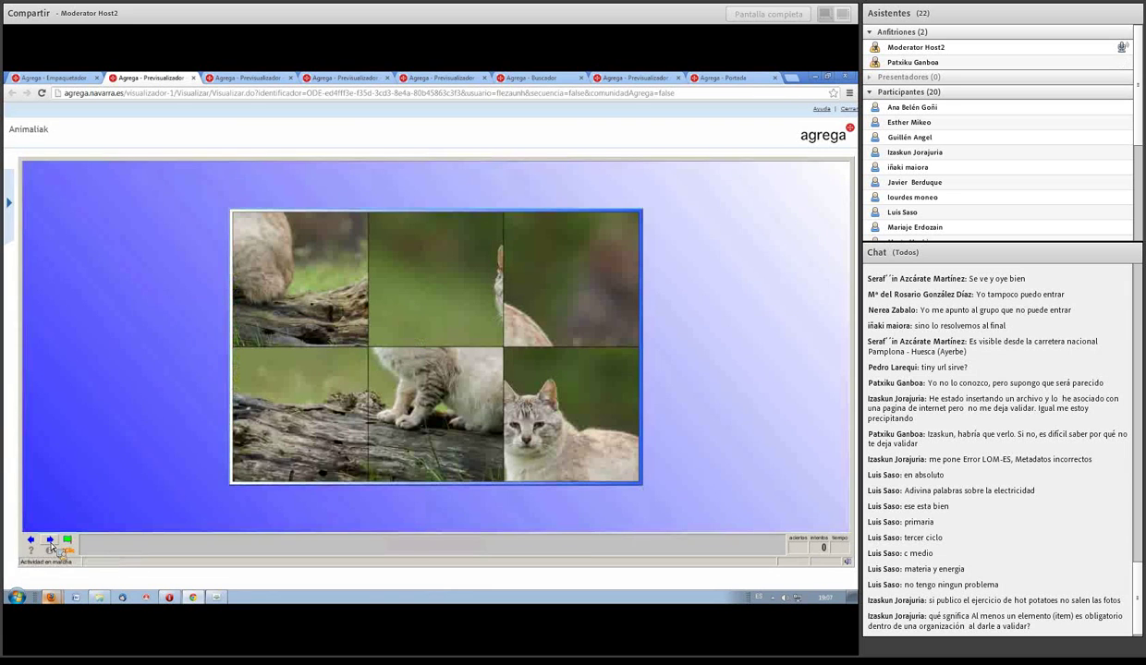
{"action": "left_click", "coordinate": [49, 540]}
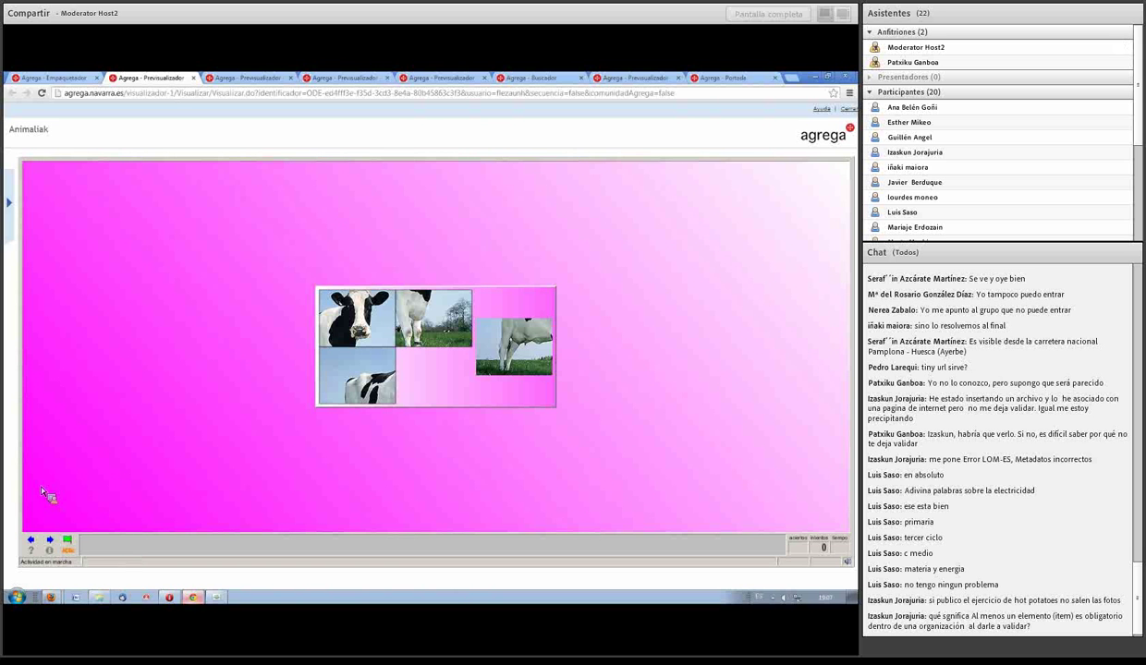
{"action": "left_click", "coordinate": [9, 205]}
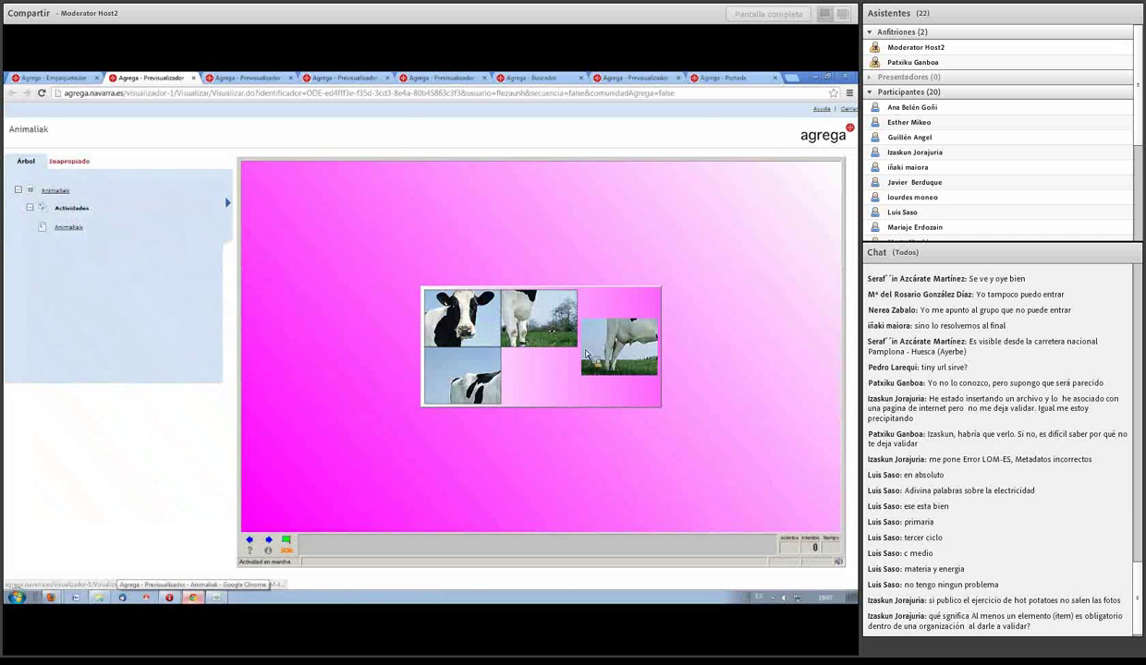
Reload the Animaliak activity from the Actividades tree and bring up the file explorer.
{"action": "left_click", "coordinate": [70, 226]}
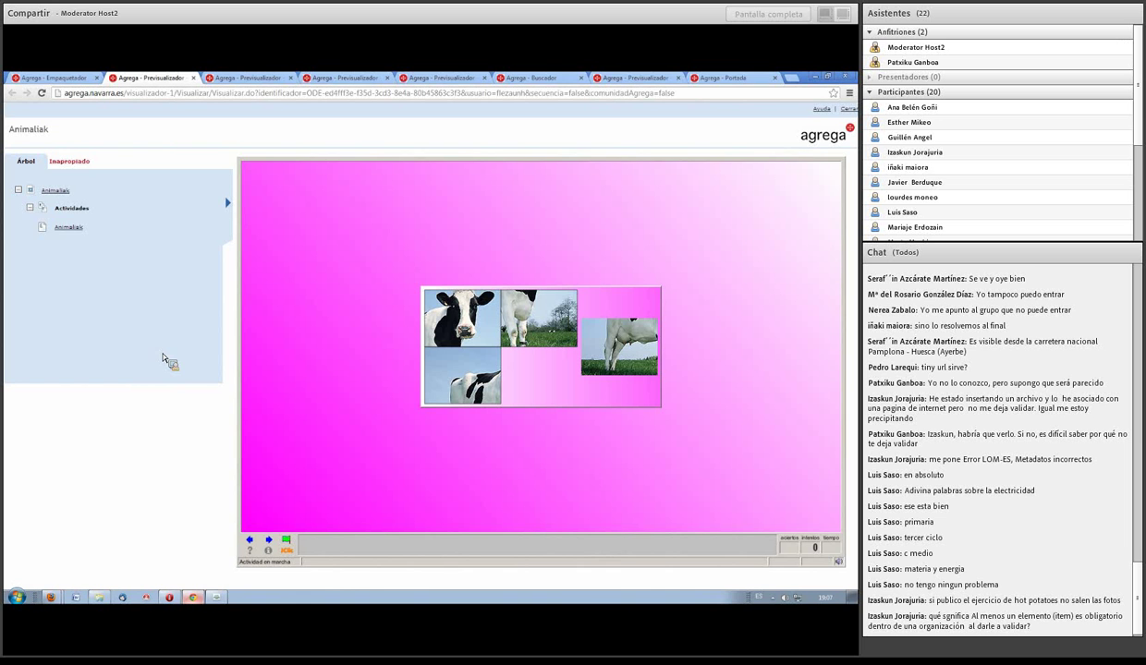
{"action": "left_click", "coordinate": [87, 209]}
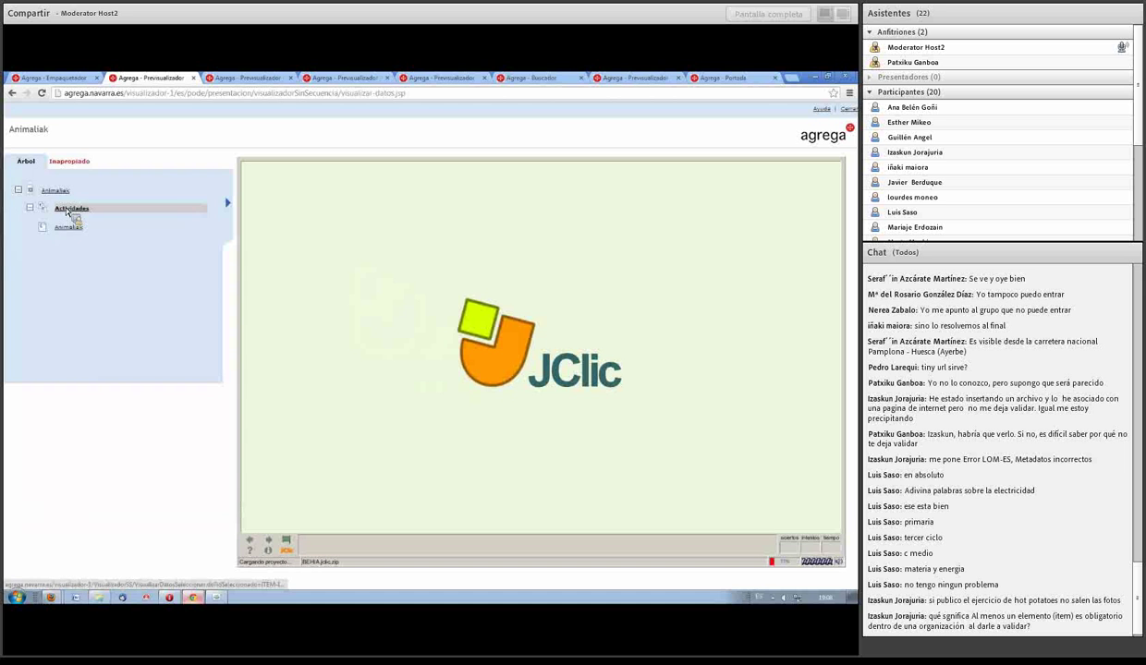
{"action": "left_click", "coordinate": [68, 227]}
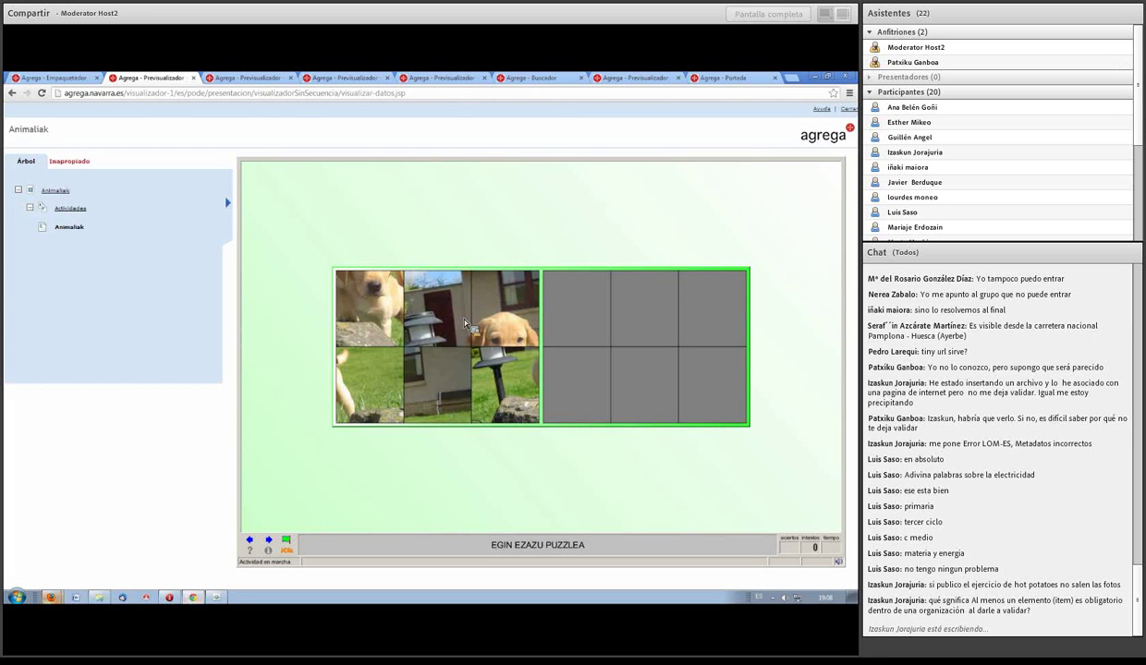
{"action": "left_click", "coordinate": [107, 599]}
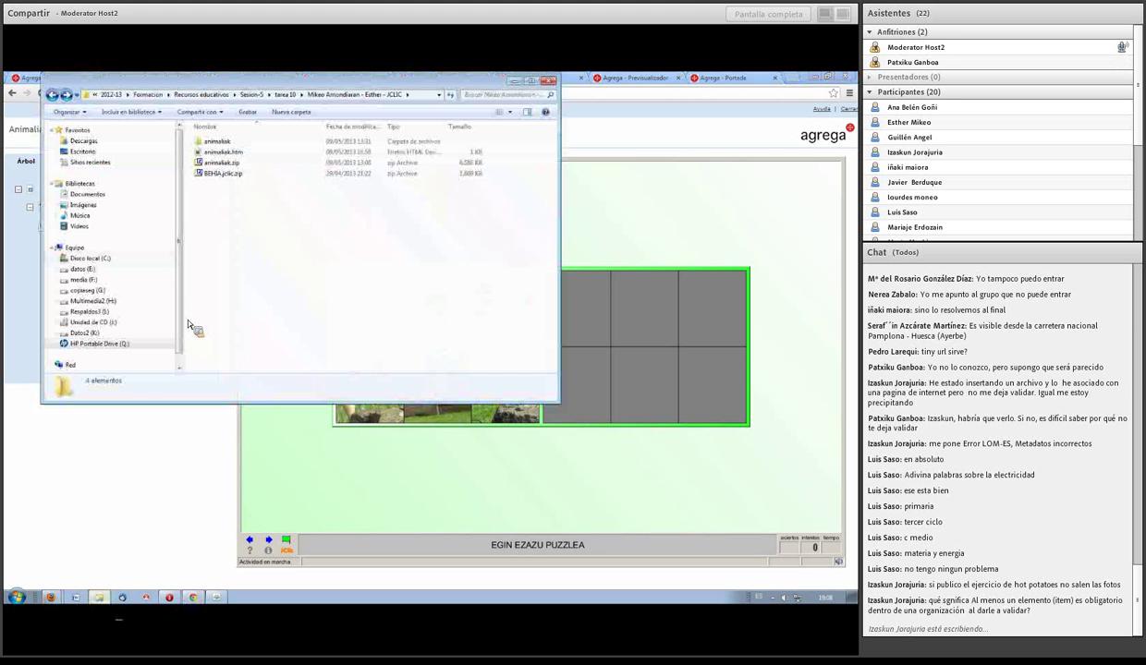
Go up to tarea10 and open another student's folder with ACTIVIDAD_9_HOT_POTATOES.htm.
{"action": "left_click", "coordinate": [53, 94]}
{"action": "double_click", "coordinate": [257, 163]}
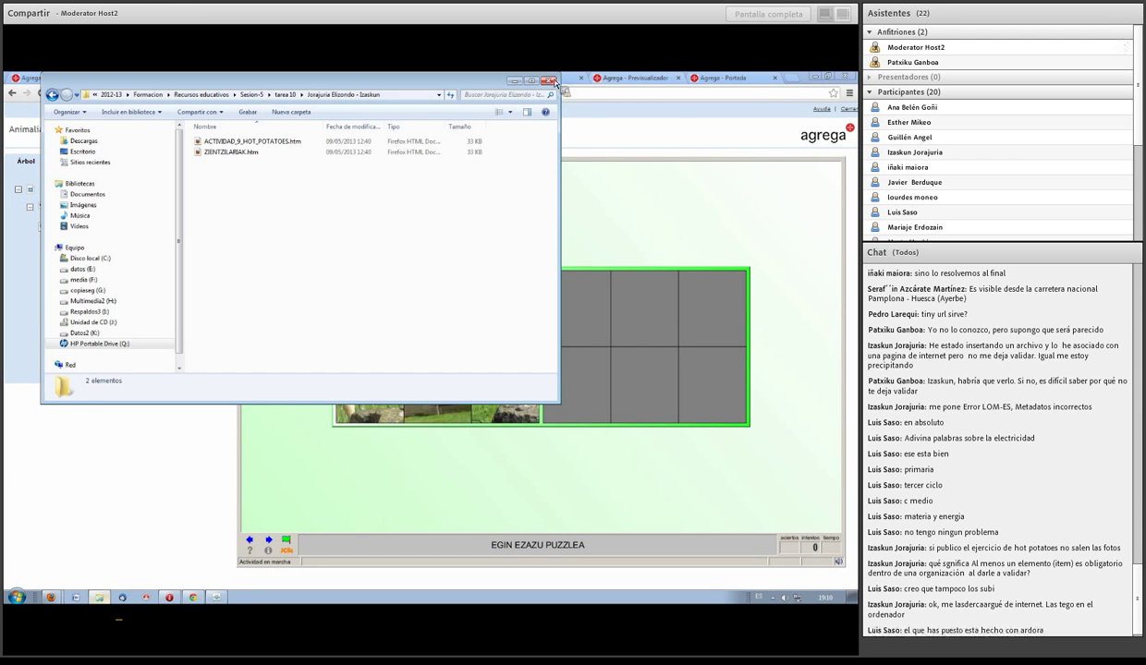
Save and close the Animaliak package, start a new object, and restore the file explorer.
{"action": "left_click", "coordinate": [515, 81]}
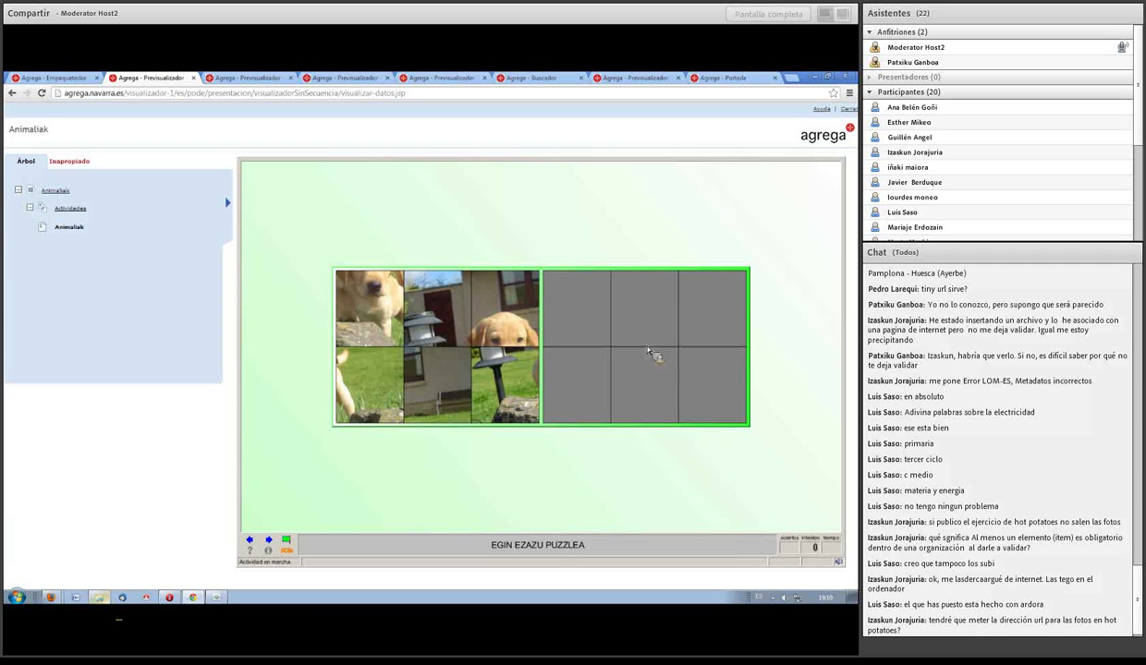
{"action": "left_click", "coordinate": [44, 80]}
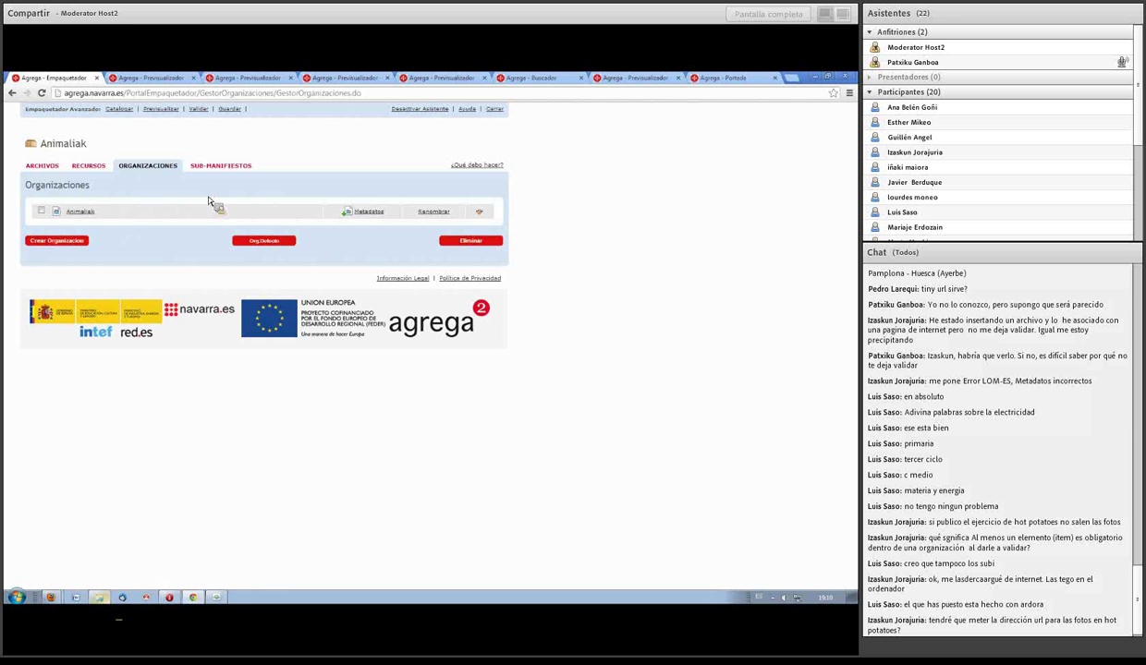
{"action": "left_click", "coordinate": [493, 109]}
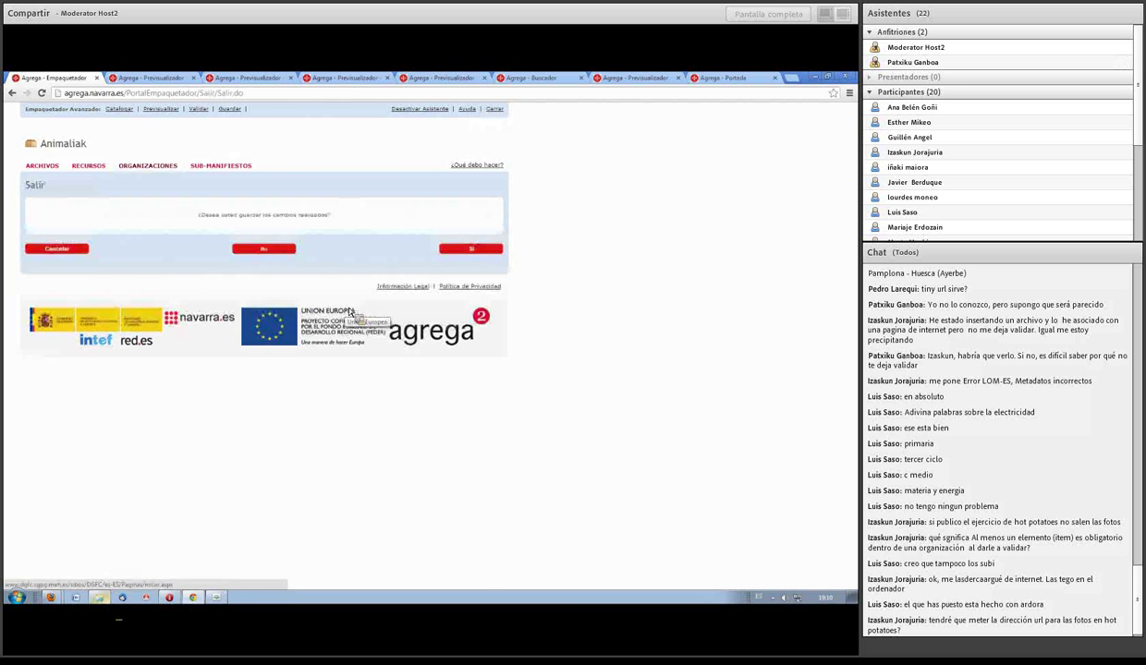
{"action": "left_click", "coordinate": [471, 248]}
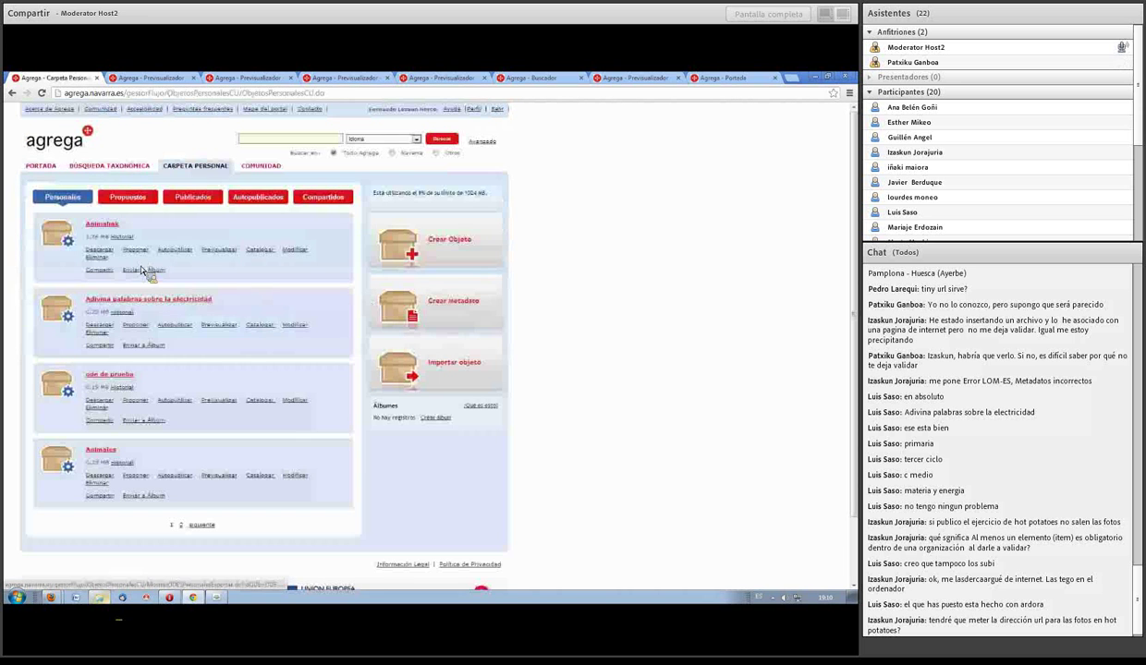
{"action": "left_click", "coordinate": [438, 244]}
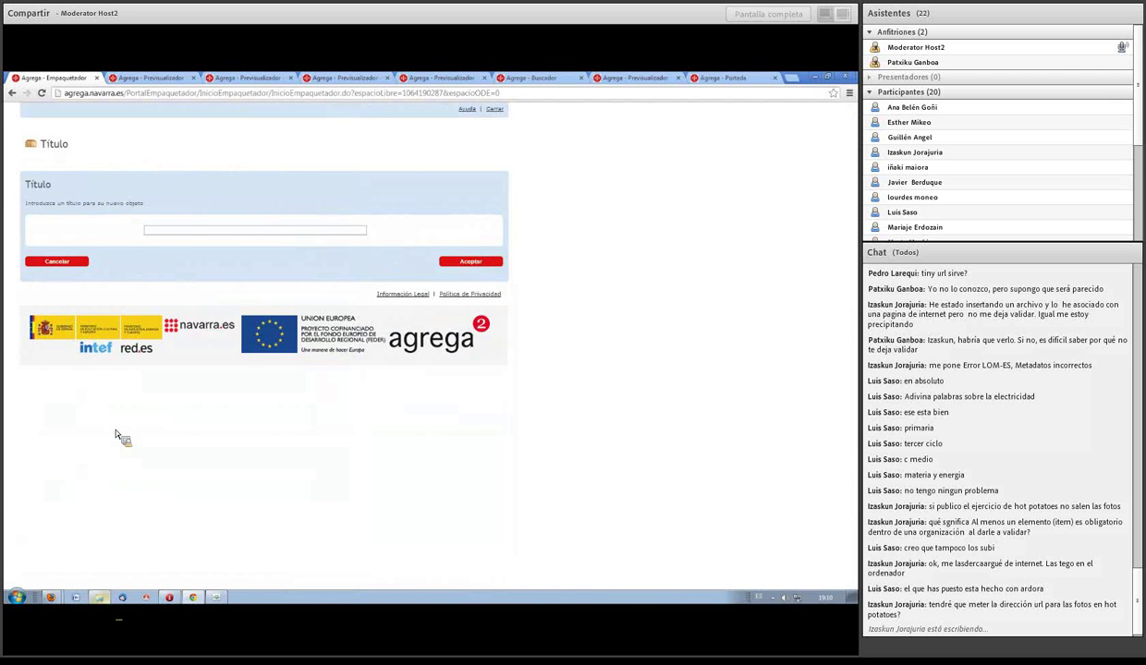
{"action": "left_click", "coordinate": [97, 598]}
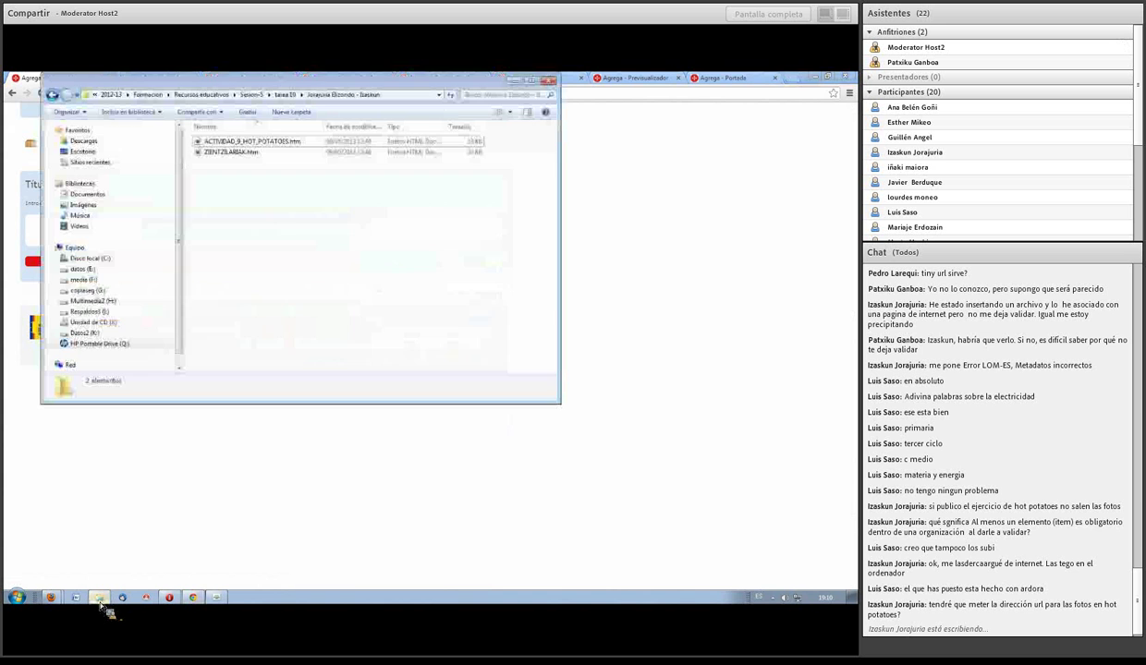
Open the student's eXe folder holding Pitagoras and its zip, then return to the Título field.
{"action": "left_click", "coordinate": [53, 94]}
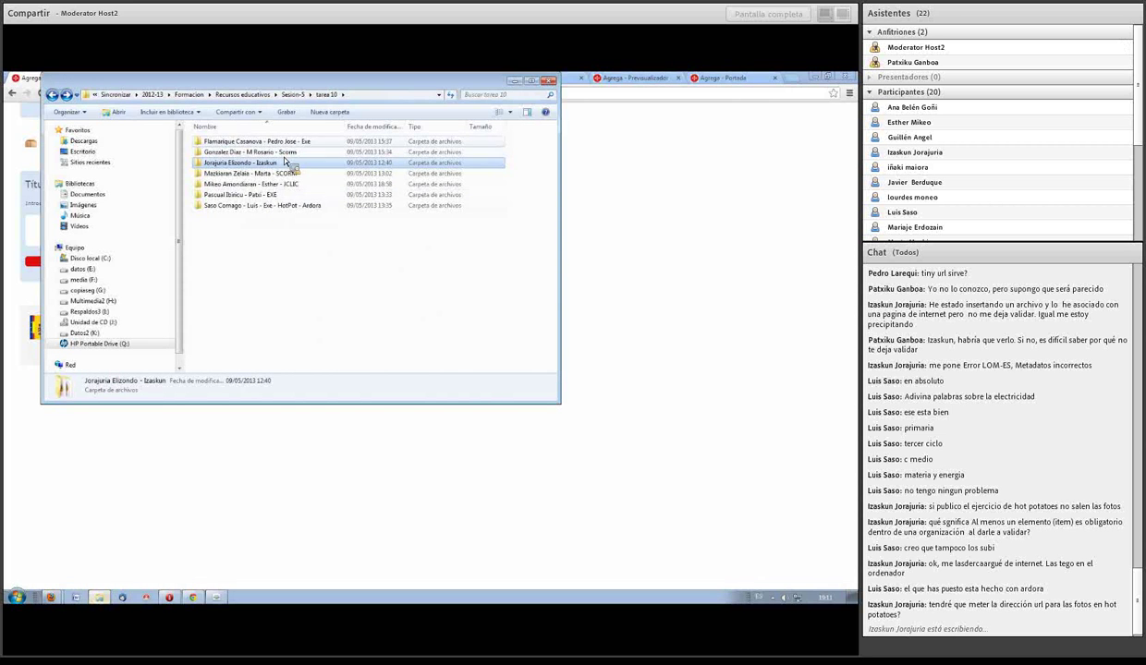
{"action": "left_click", "coordinate": [273, 197]}
{"action": "double_click", "coordinate": [275, 199]}
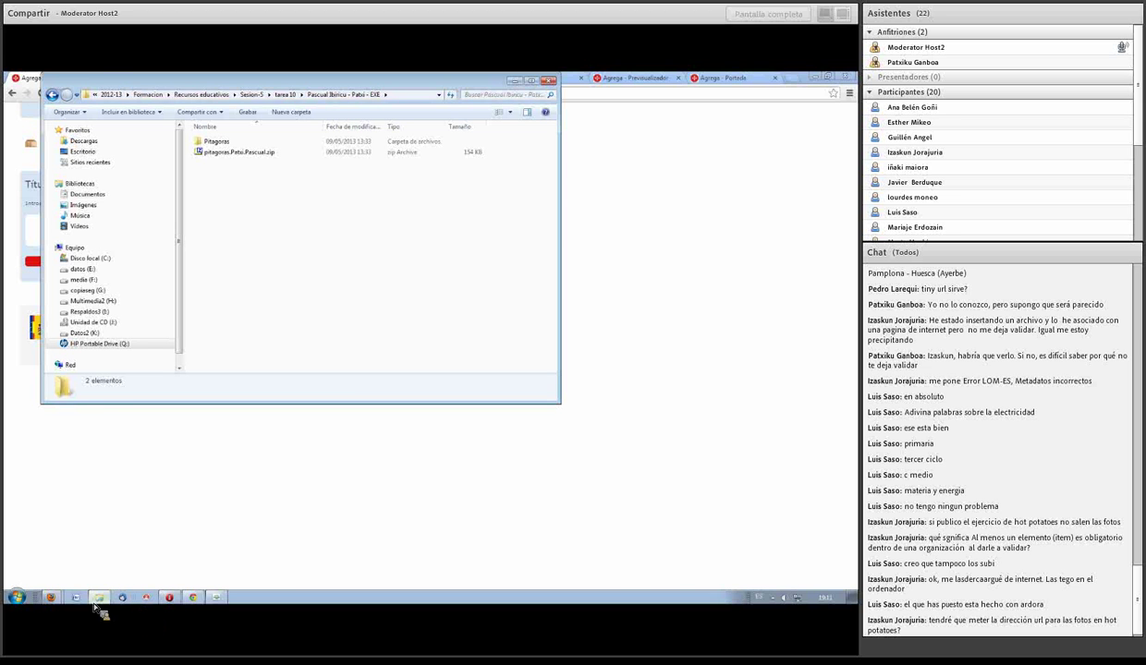
{"action": "left_click", "coordinate": [196, 599]}
{"action": "left_click", "coordinate": [222, 231]}
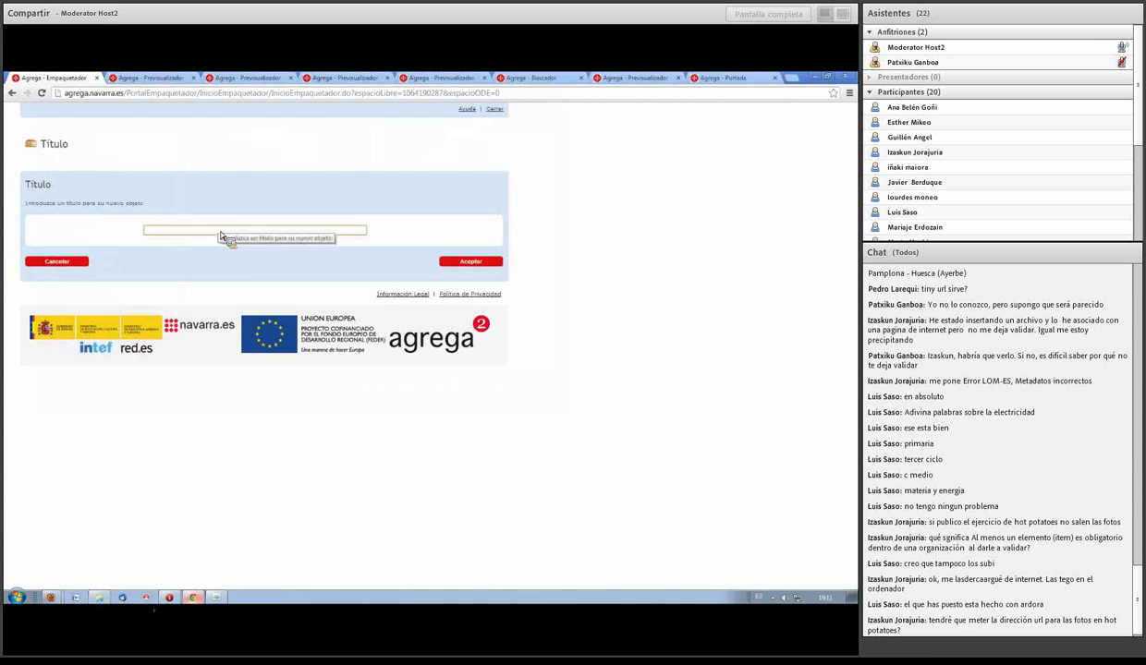
Title the new object 'Pitagoras' and open the Crear Carpeta form.
{"action": "type", "text": "Pitagoras"}
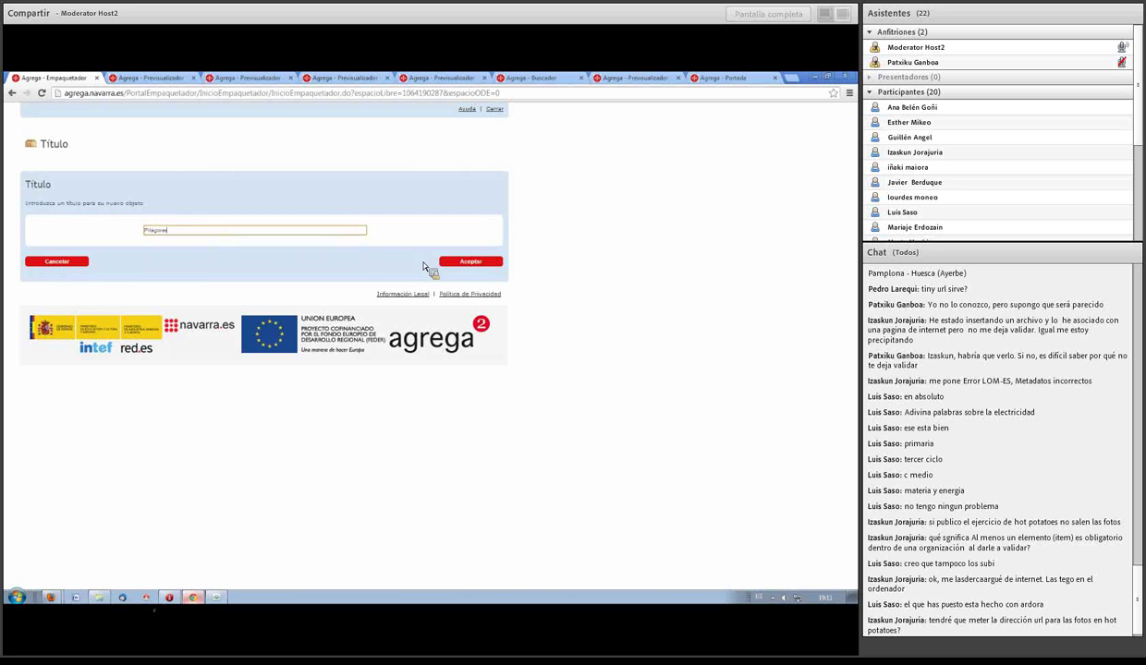
{"action": "left_click", "coordinate": [470, 261]}
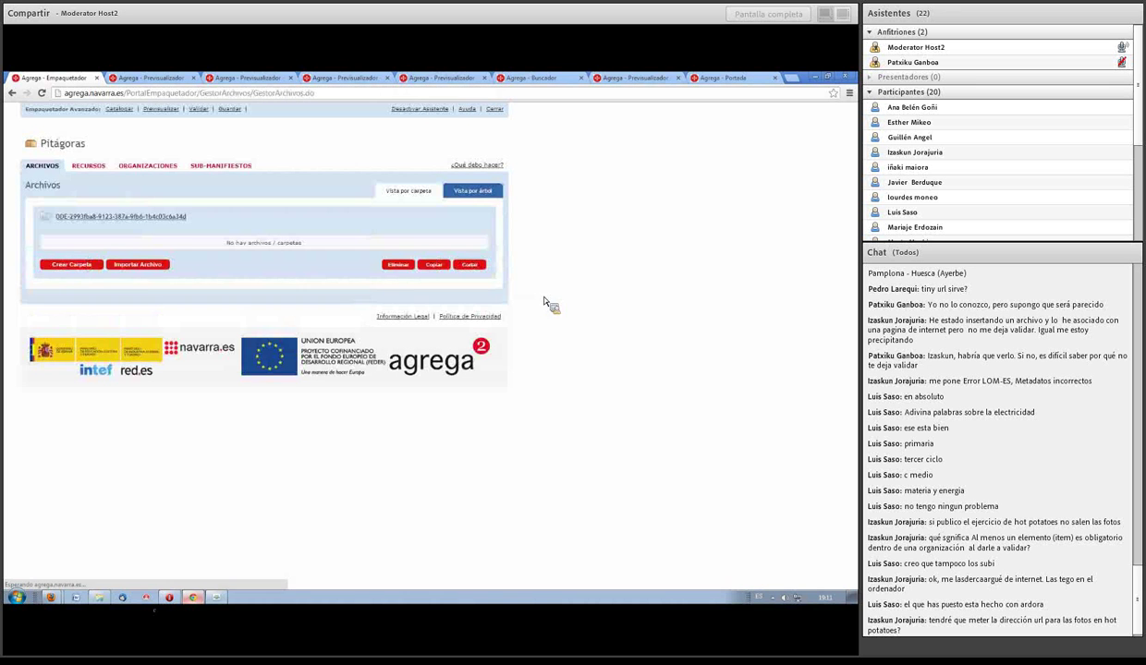
{"action": "left_click", "coordinate": [91, 265]}
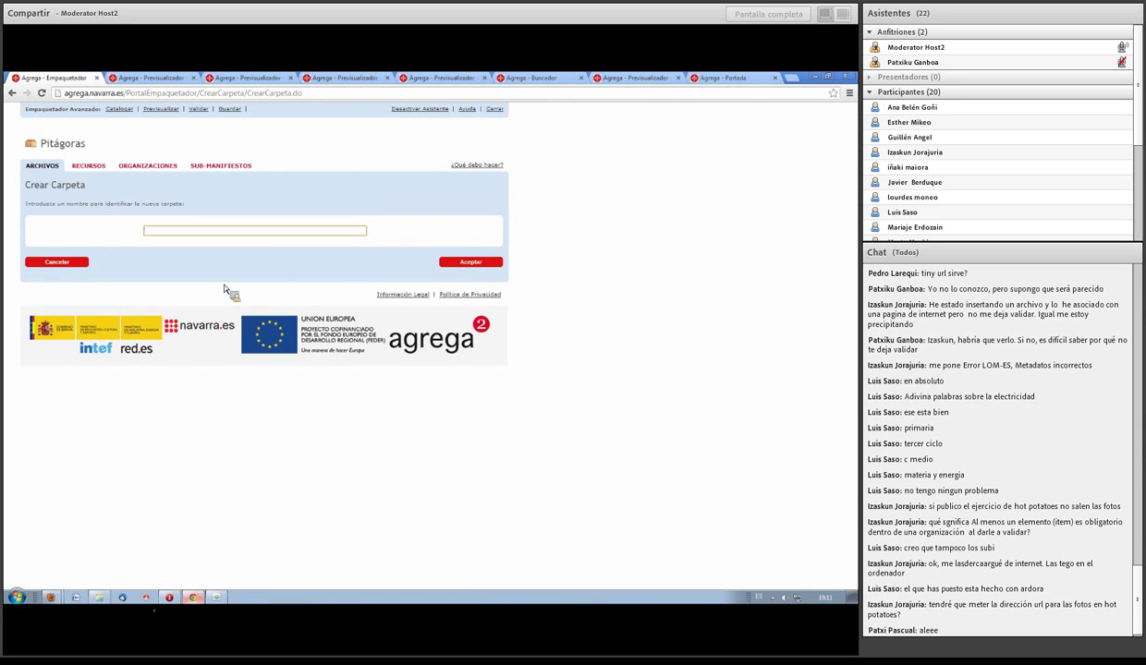
Add a 'pitagoras' folder and choose importing a Conjunto de archivos (ZIP) in slot 01.
{"action": "type", "text": "pitagoras"}
{"action": "left_click", "coordinate": [474, 263]}
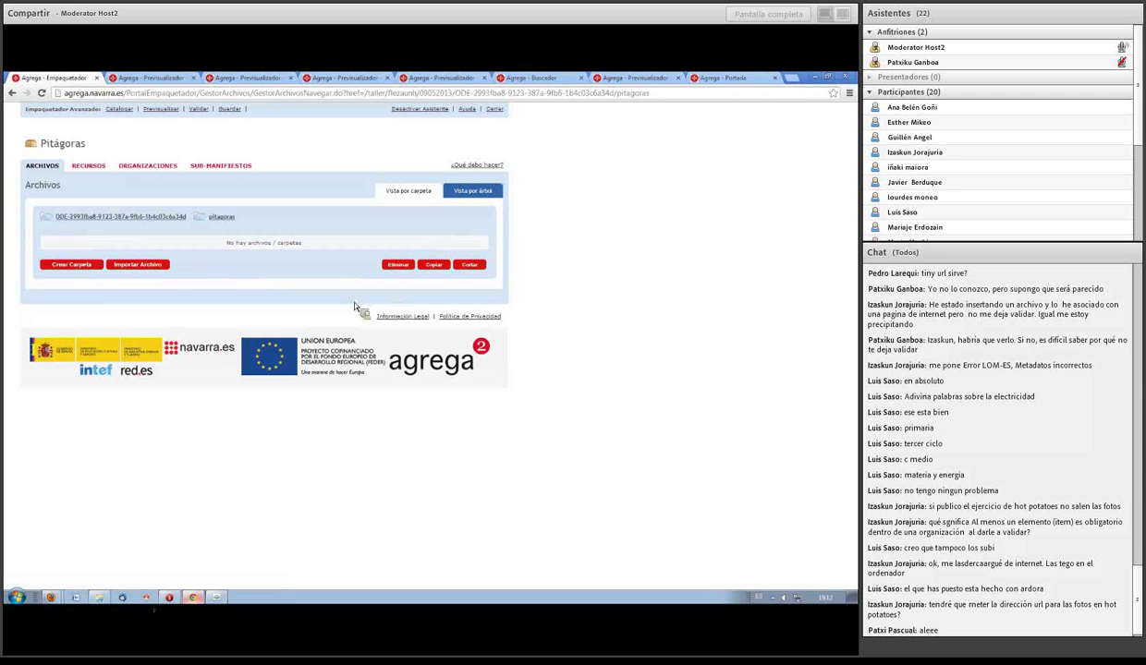
{"action": "left_click", "coordinate": [147, 266]}
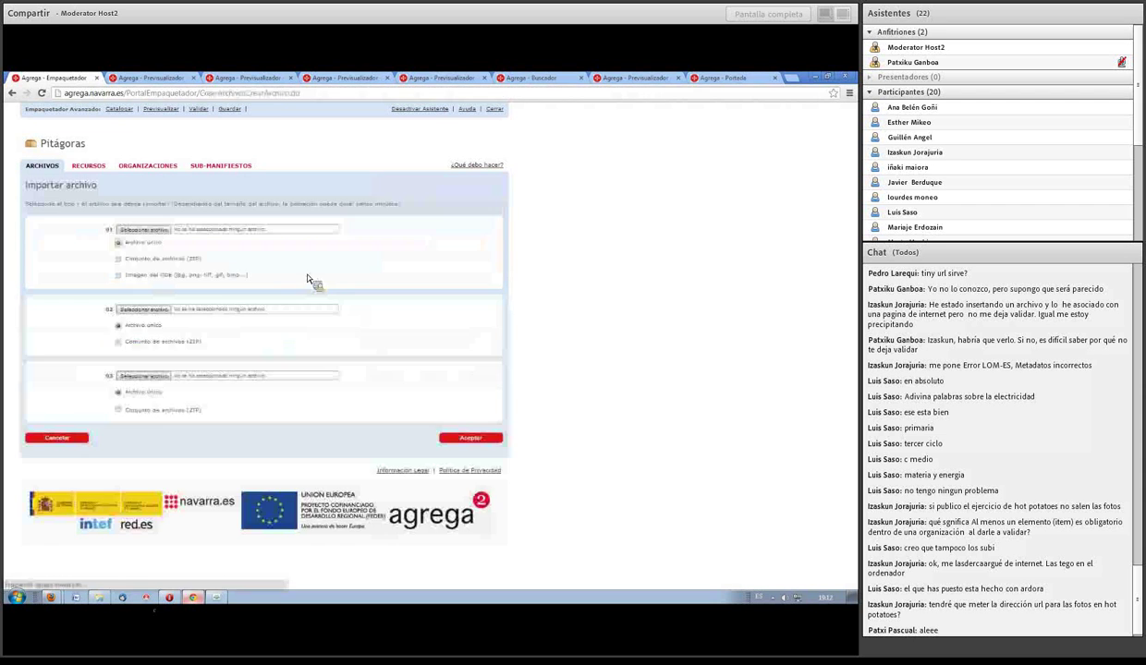
{"action": "left_click", "coordinate": [120, 259]}
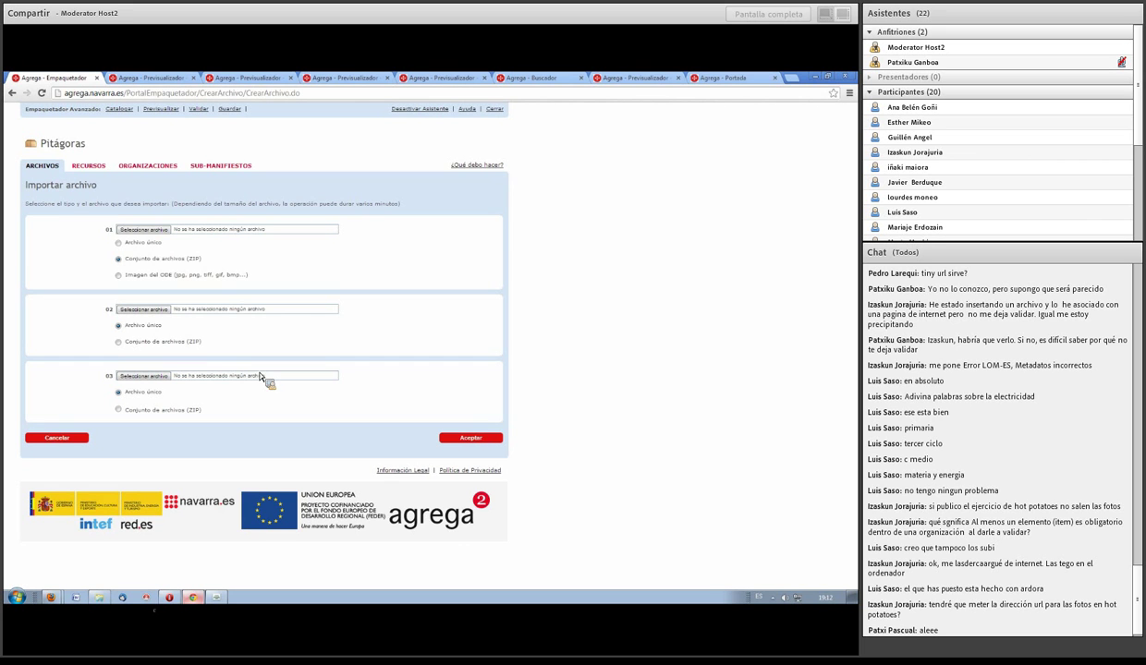
Import the pitagoras zip from the student's tarea 10 folder as a ZIP file set.
{"action": "left_click", "coordinate": [170, 235]}
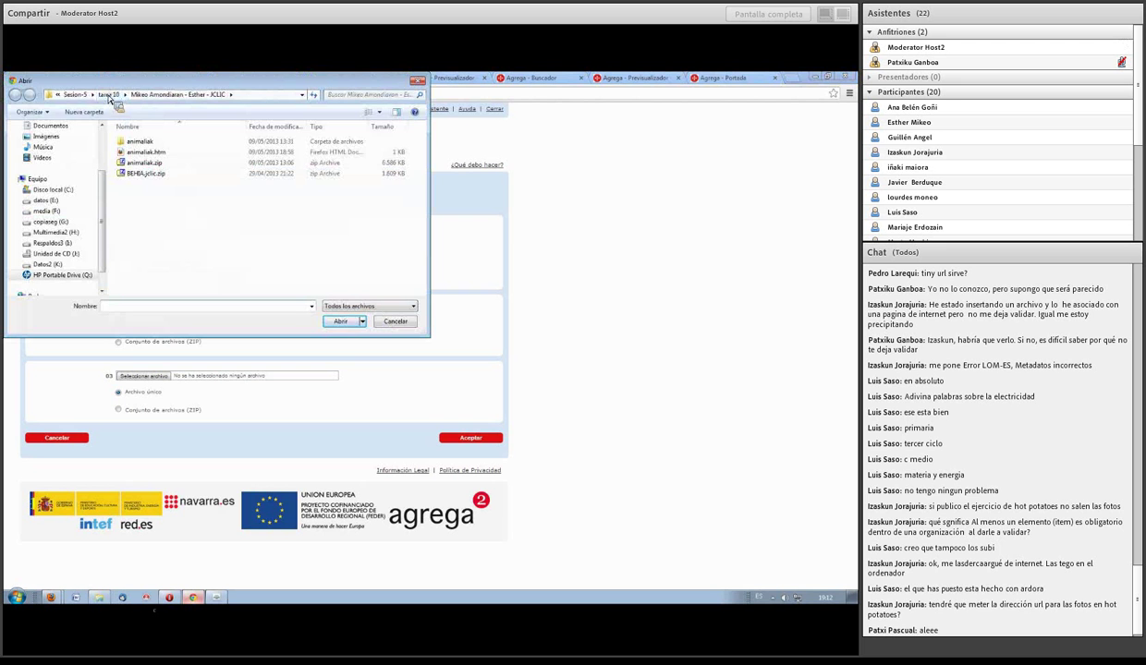
{"action": "left_click", "coordinate": [74, 94]}
{"action": "double_click", "coordinate": [148, 140]}
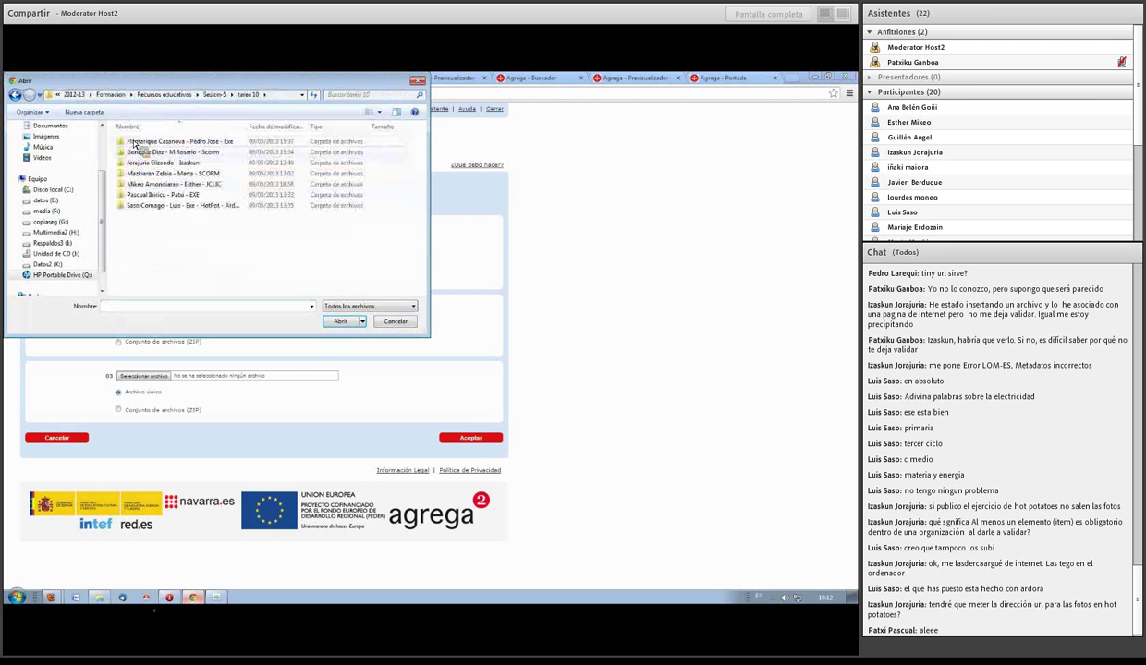
{"action": "double_click", "coordinate": [157, 195]}
{"action": "left_click", "coordinate": [180, 152]}
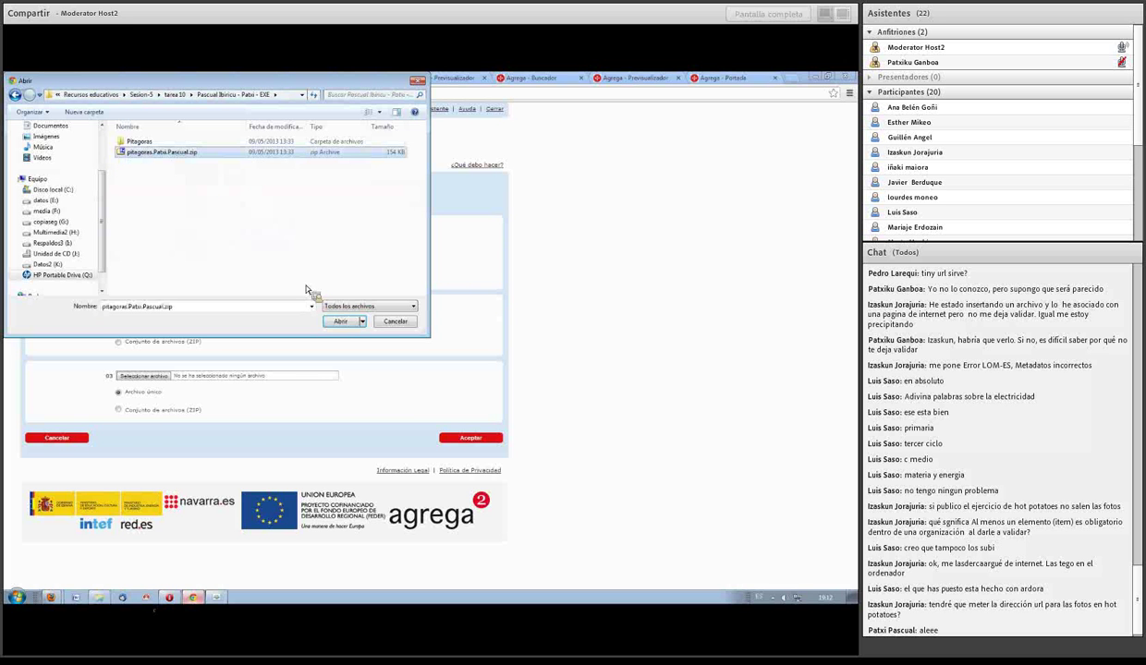
{"action": "left_click", "coordinate": [341, 320]}
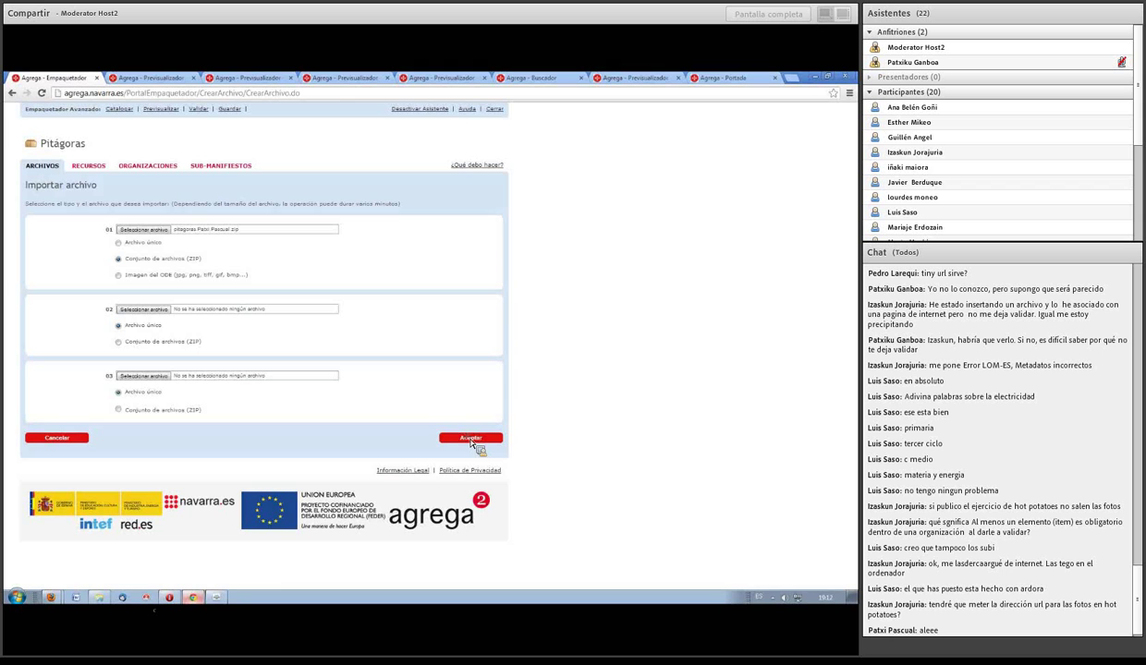
{"action": "left_click", "coordinate": [470, 440]}
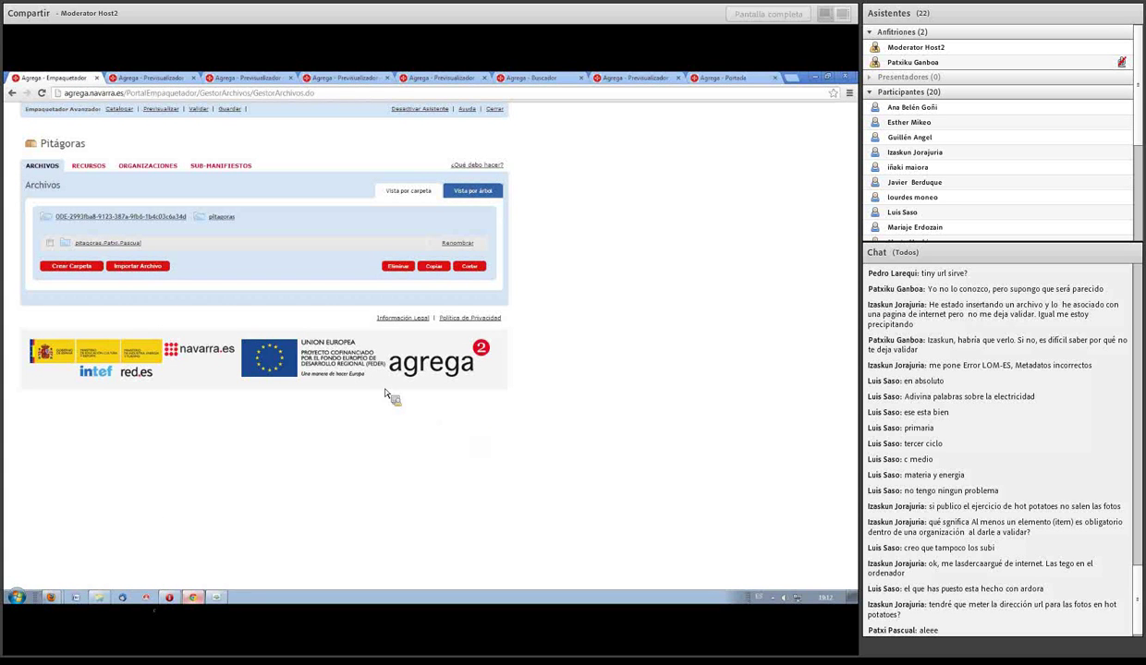
Open the pitagoras folder, its author-named subfolder, and the undefined folder inside.
{"action": "left_click", "coordinate": [108, 244]}
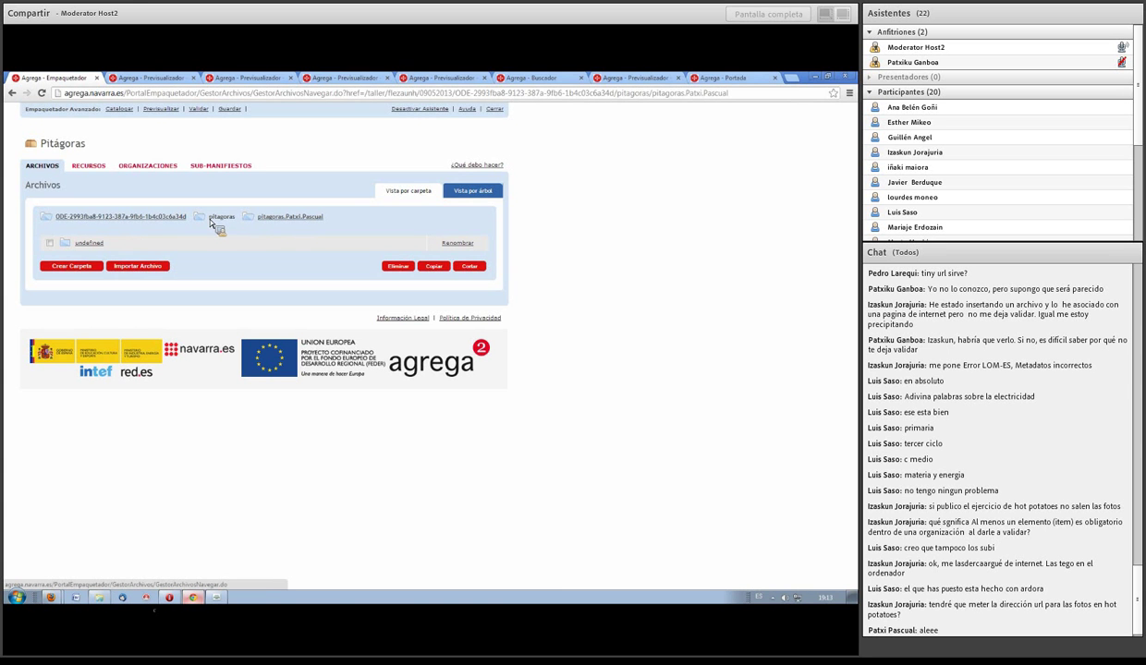
{"action": "left_click", "coordinate": [270, 220]}
{"action": "left_click", "coordinate": [87, 242]}
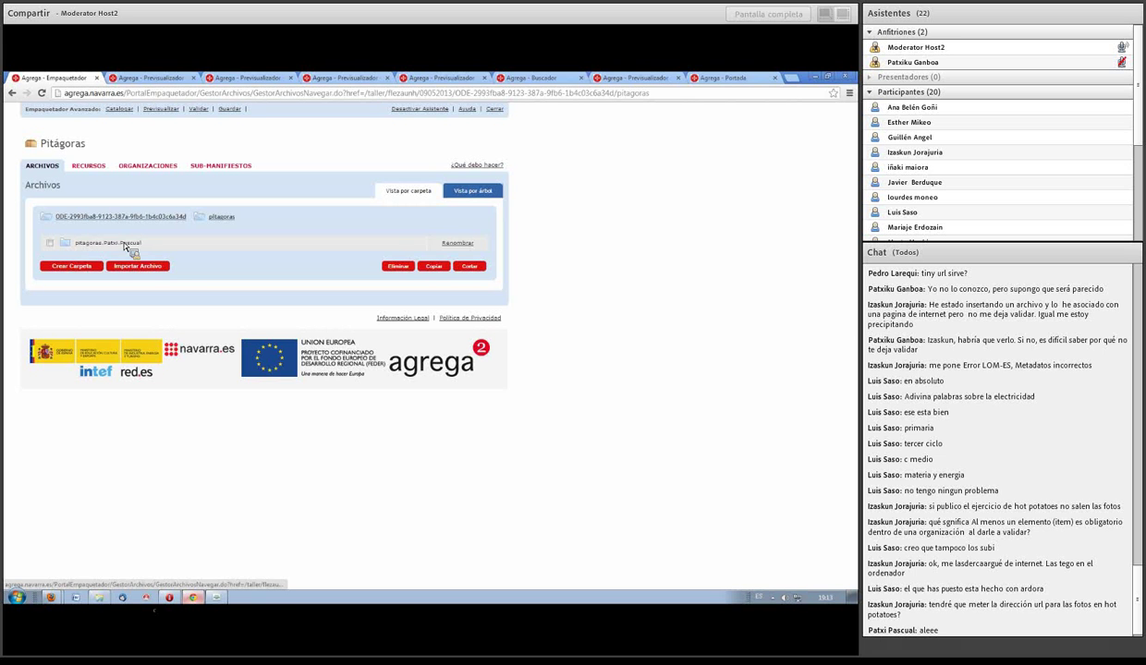
{"action": "left_click", "coordinate": [123, 242]}
{"action": "left_click", "coordinate": [95, 245]}
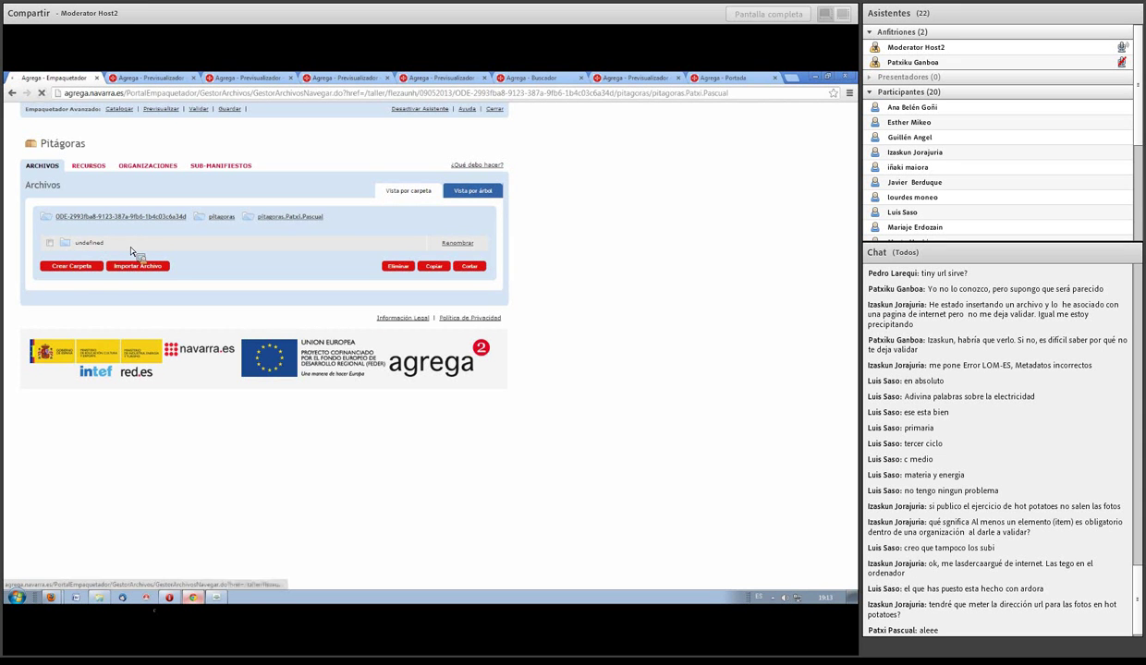
Scroll through the extracted eXe files in undefined, then return to the author-named folder.
{"action": "scroll", "coordinate": [698, 315], "scroll_direction": "down", "scroll_amount": 15}
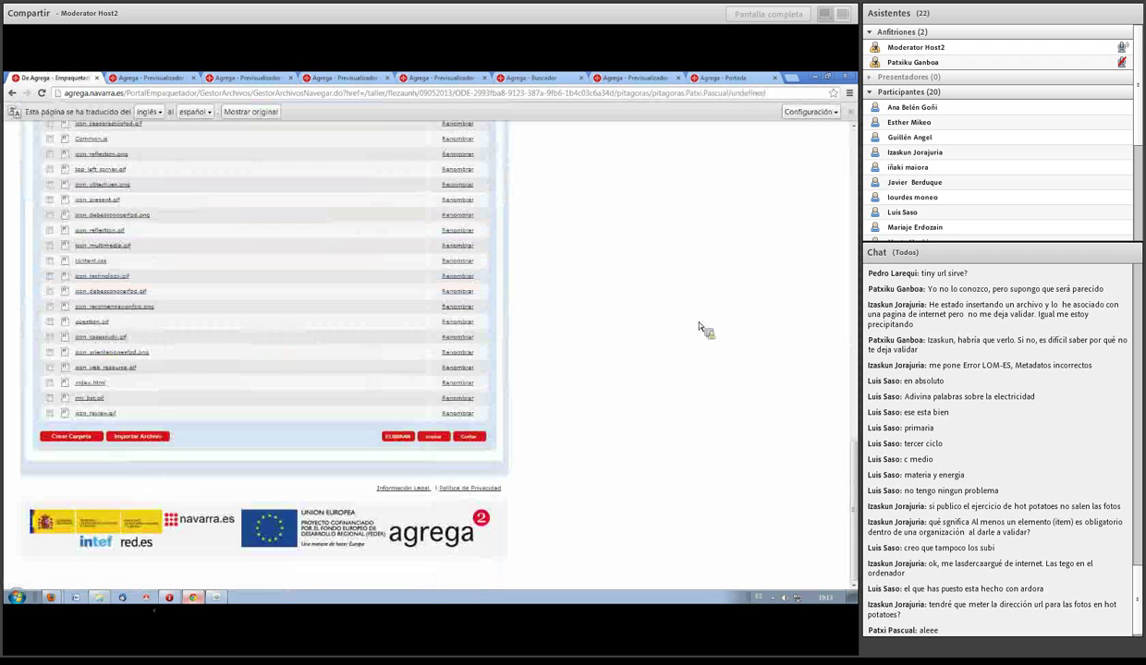
{"action": "scroll", "coordinate": [700, 325], "scroll_direction": "up", "scroll_amount": 6}
{"action": "scroll", "coordinate": [699, 330], "scroll_direction": "up", "scroll_amount": 10}
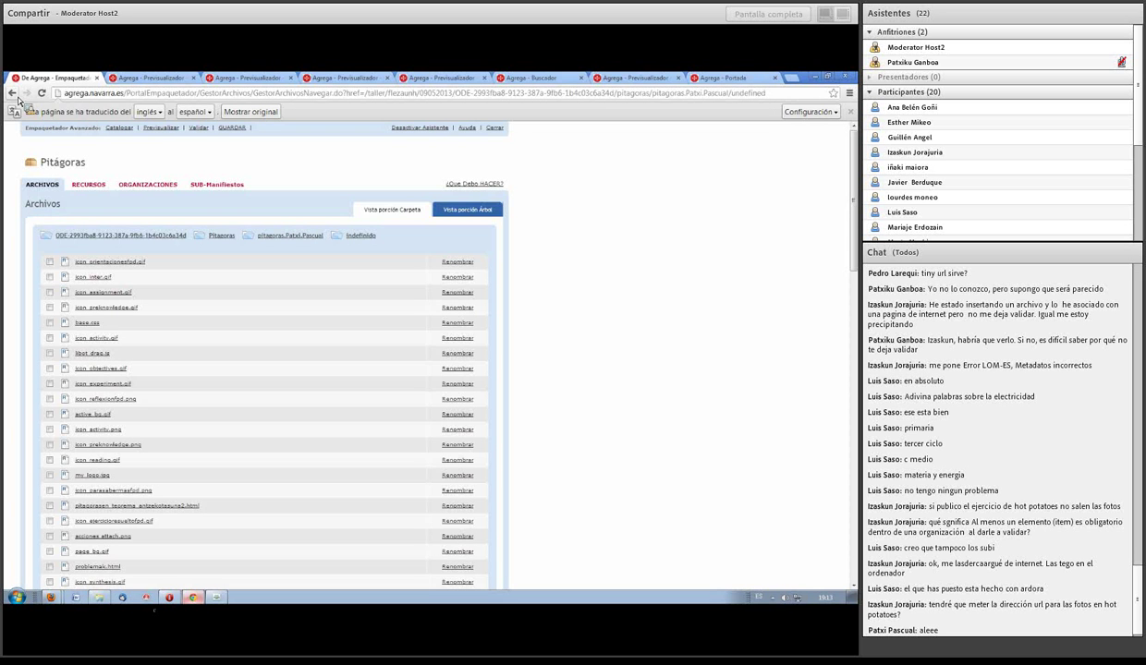
{"action": "scroll", "coordinate": [111, 199], "scroll_direction": "down", "scroll_amount": 4}
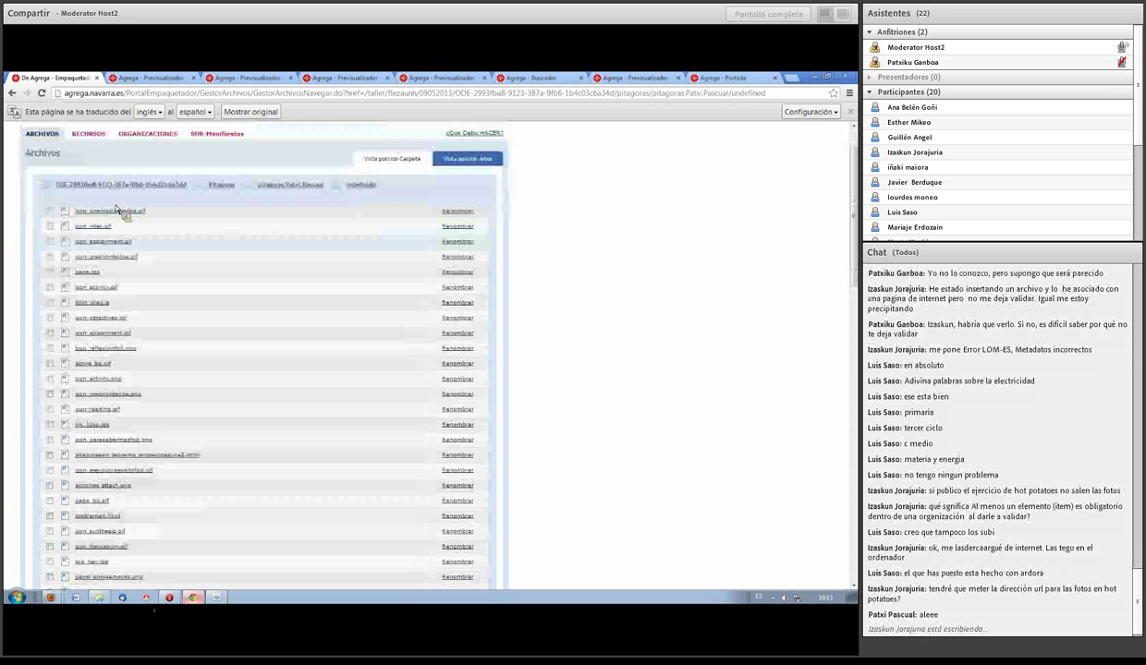
{"action": "scroll", "coordinate": [121, 213], "scroll_direction": "down", "scroll_amount": 5}
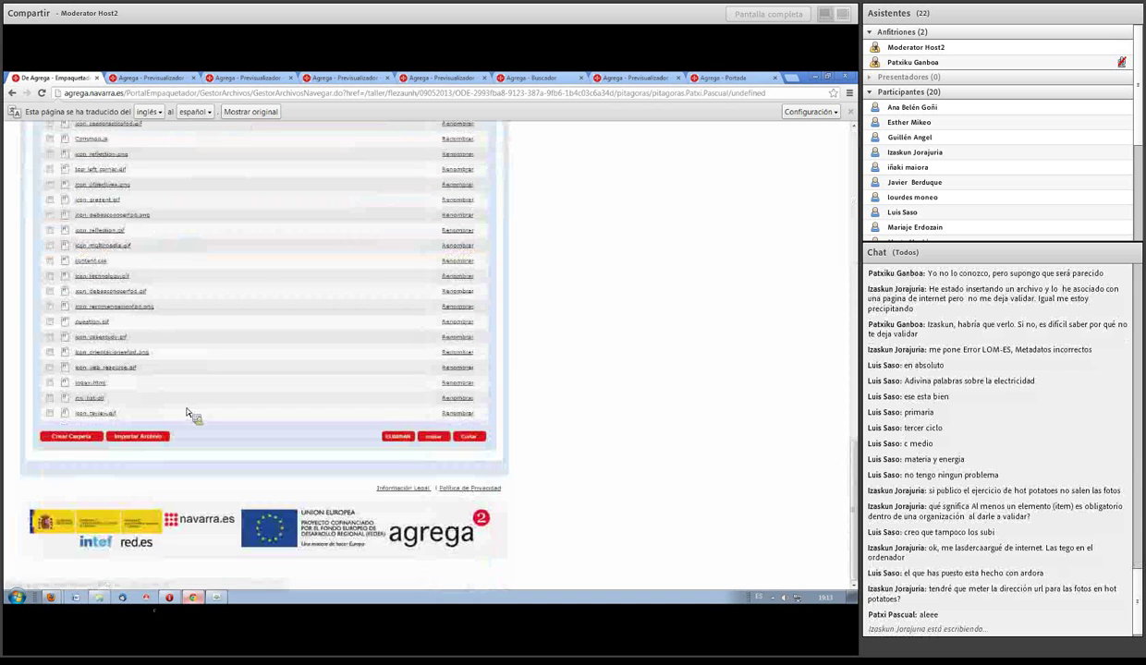
{"action": "scroll", "coordinate": [231, 389], "scroll_direction": "up", "scroll_amount": 10}
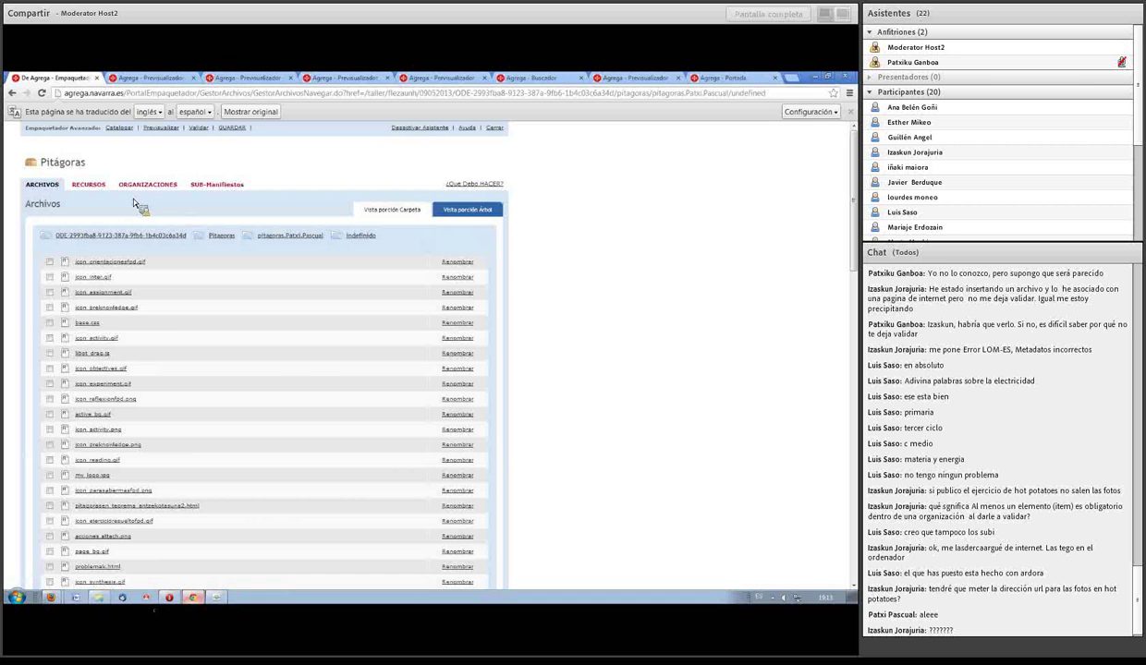
{"action": "left_click", "coordinate": [43, 184]}
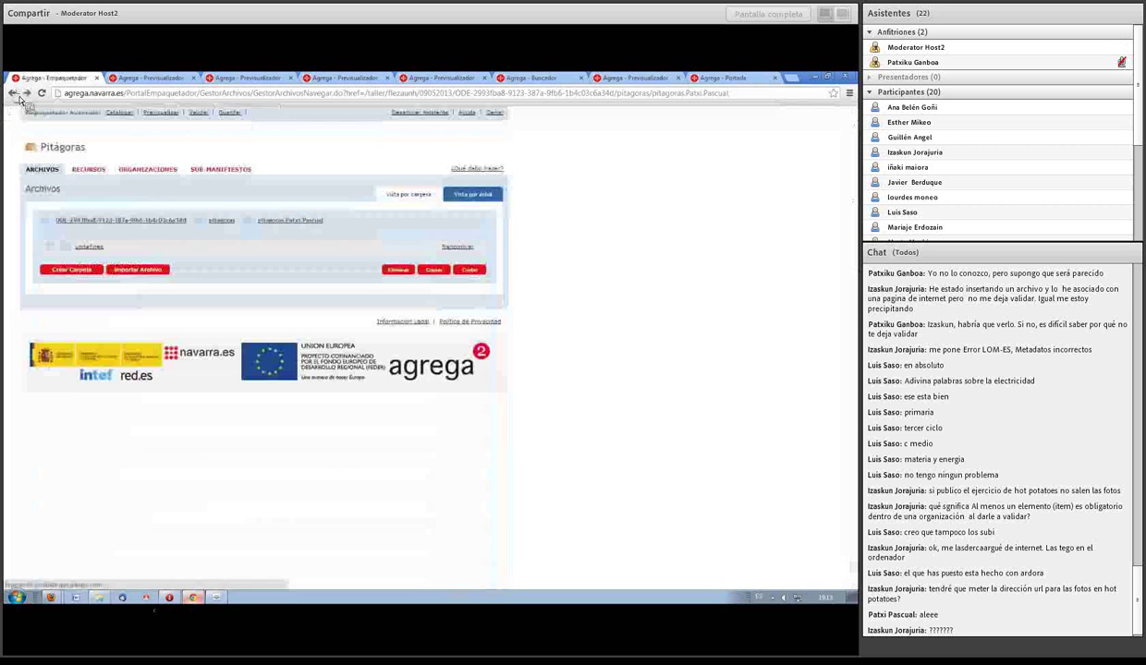
Try renaming the undefined folder to pita, which is rejected, then clear the name field.
{"action": "left_click", "coordinate": [50, 242]}
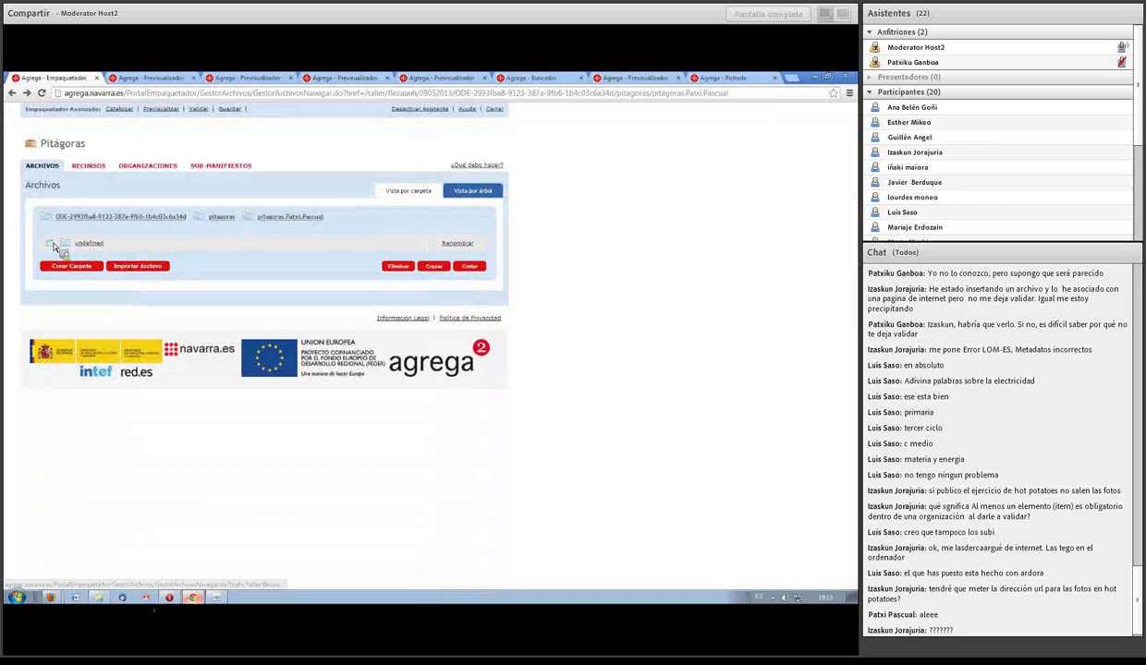
{"action": "left_click", "coordinate": [448, 243]}
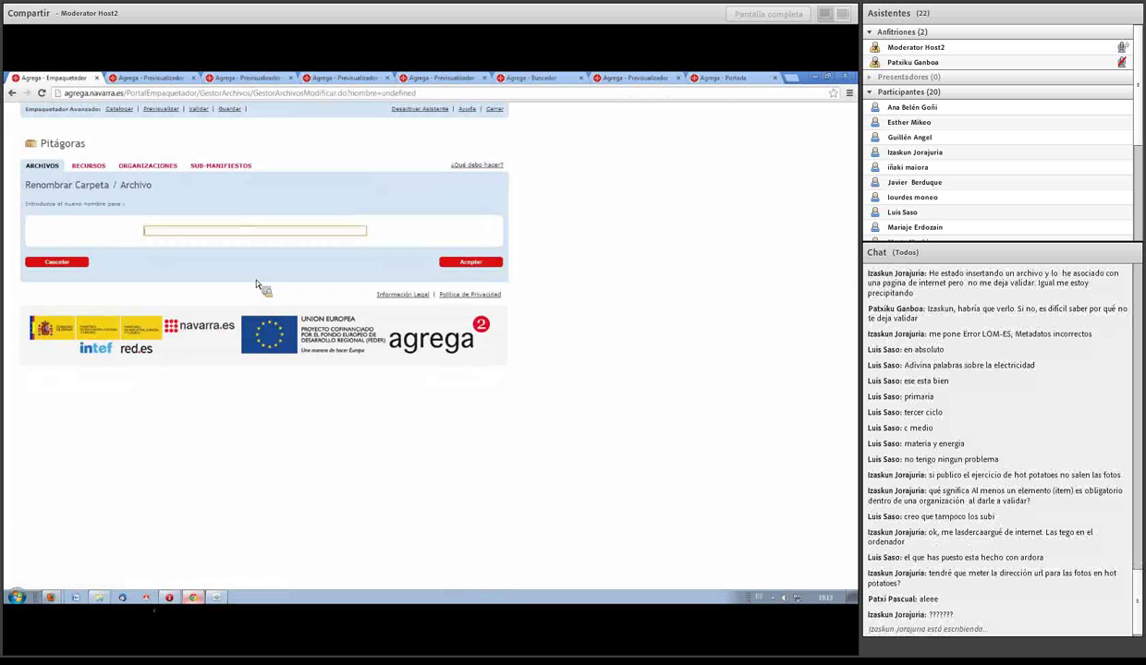
{"action": "type", "text": "pita"}
{"action": "left_click", "coordinate": [487, 262]}
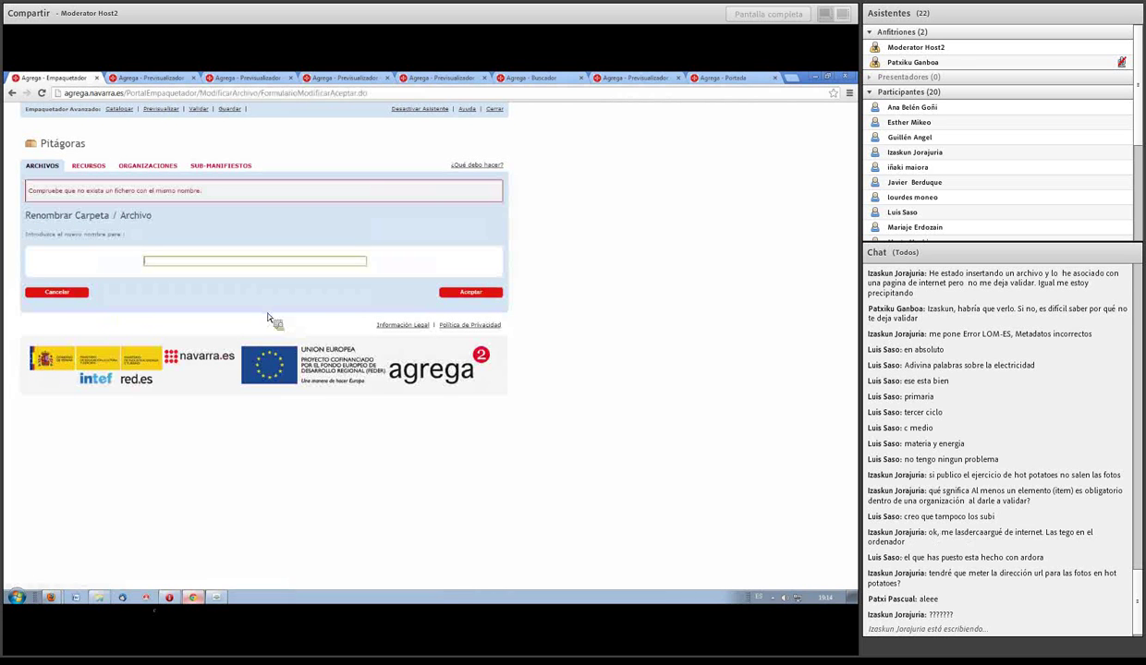
{"action": "left_click", "coordinate": [182, 268]}
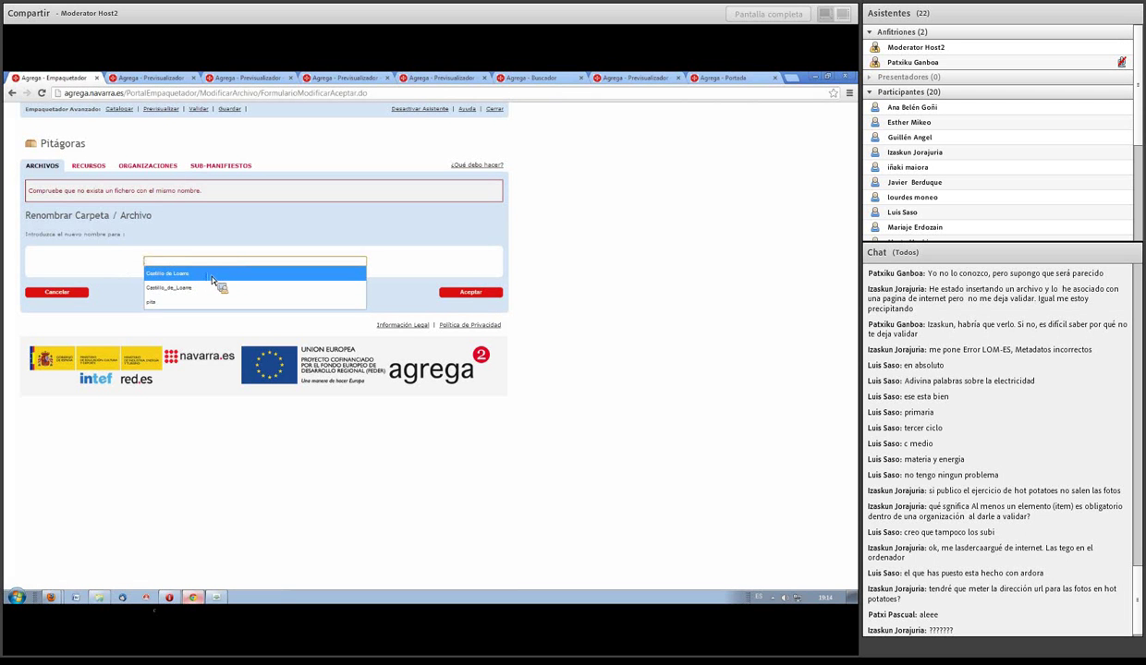
{"action": "type", "text": "pitagor"}
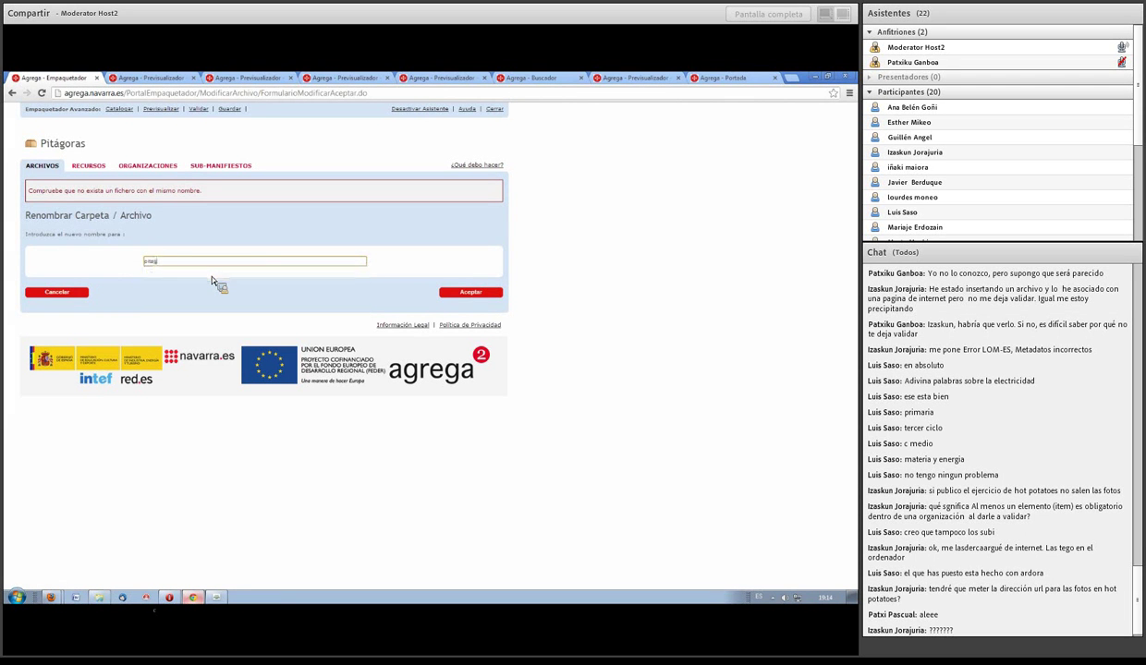
{"action": "type", "text": "in"}
{"action": "key", "text": "ctrl+a"}
{"action": "key", "text": "BackSpace"}
Retry the rename with carpeta and then carpeta2; both are rejected as duplicate names.
{"action": "left_click", "coordinate": [253, 264]}
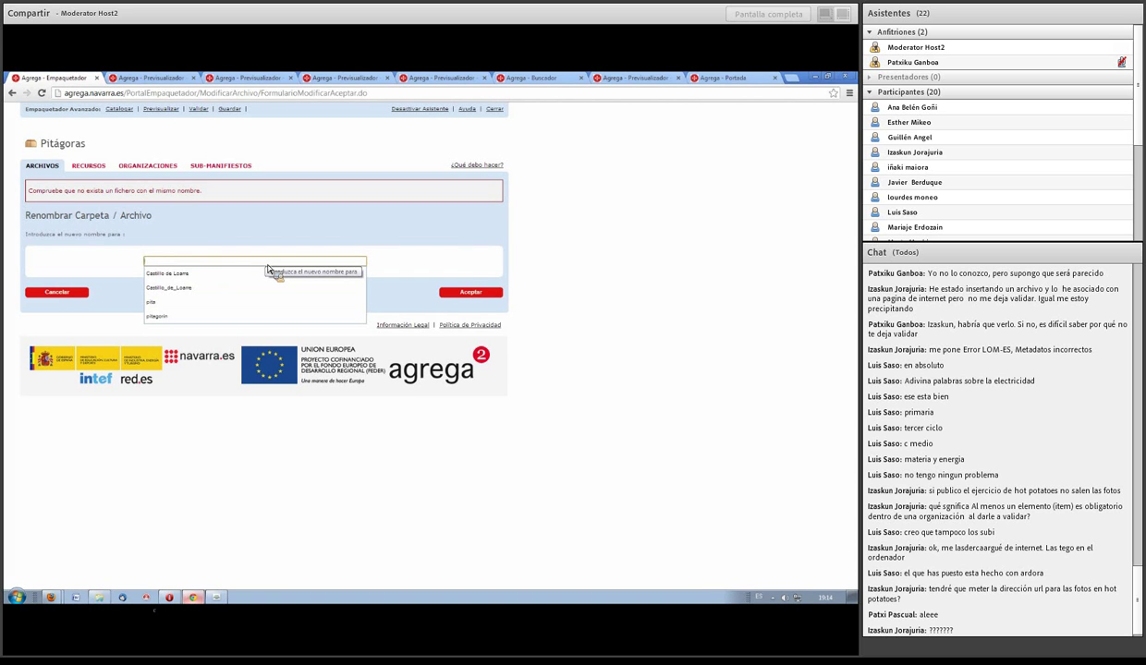
{"action": "type", "text": "pi"}
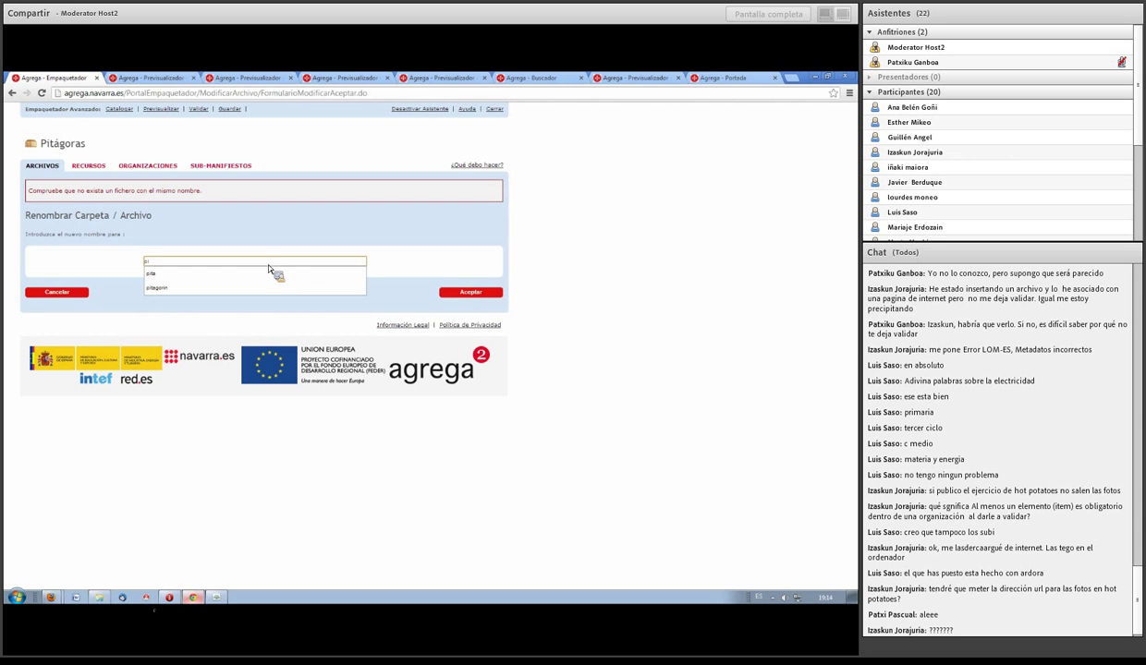
{"action": "key", "text": "BackSpace"}
{"action": "key", "text": "BackSpace"}
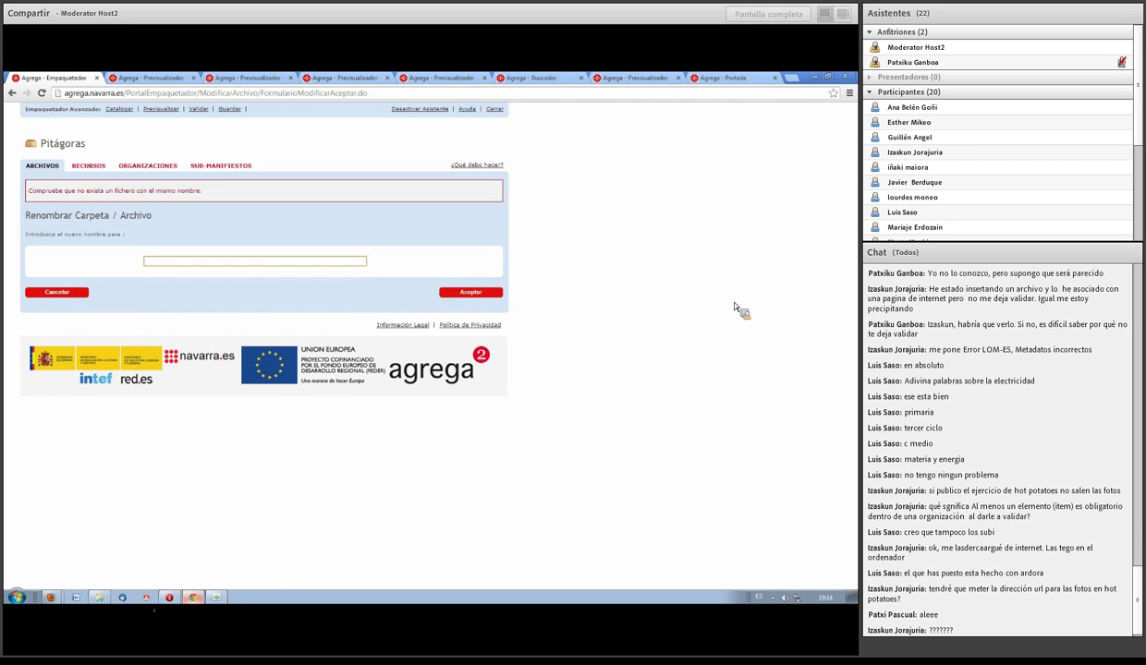
{"action": "left_click", "coordinate": [180, 259]}
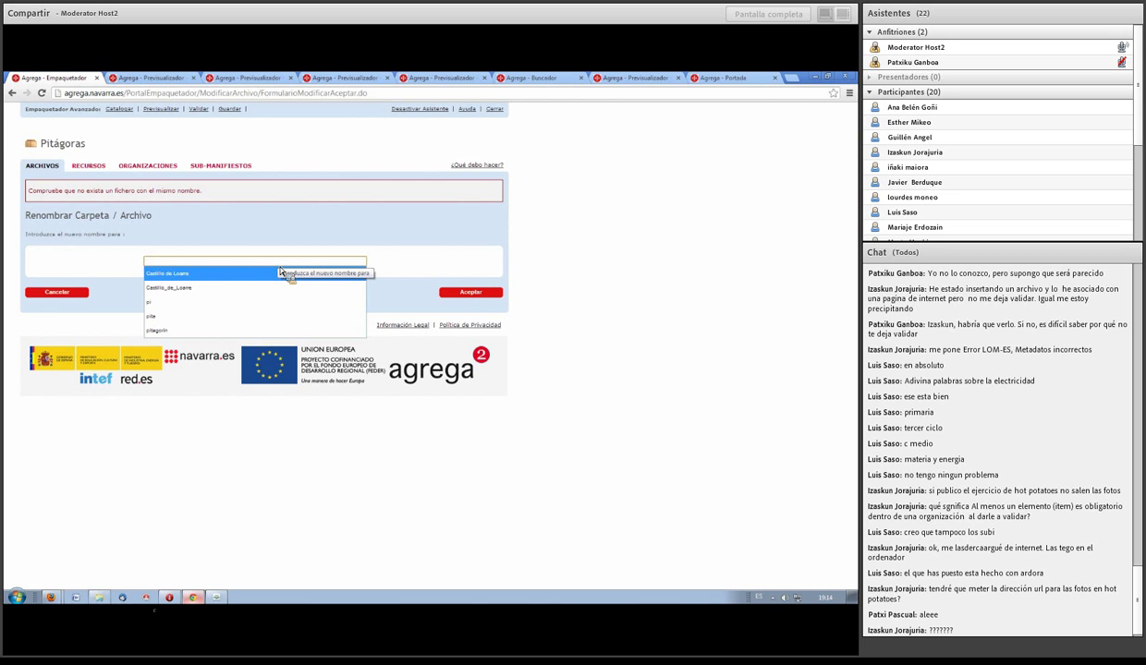
{"action": "type", "text": "ceros"}
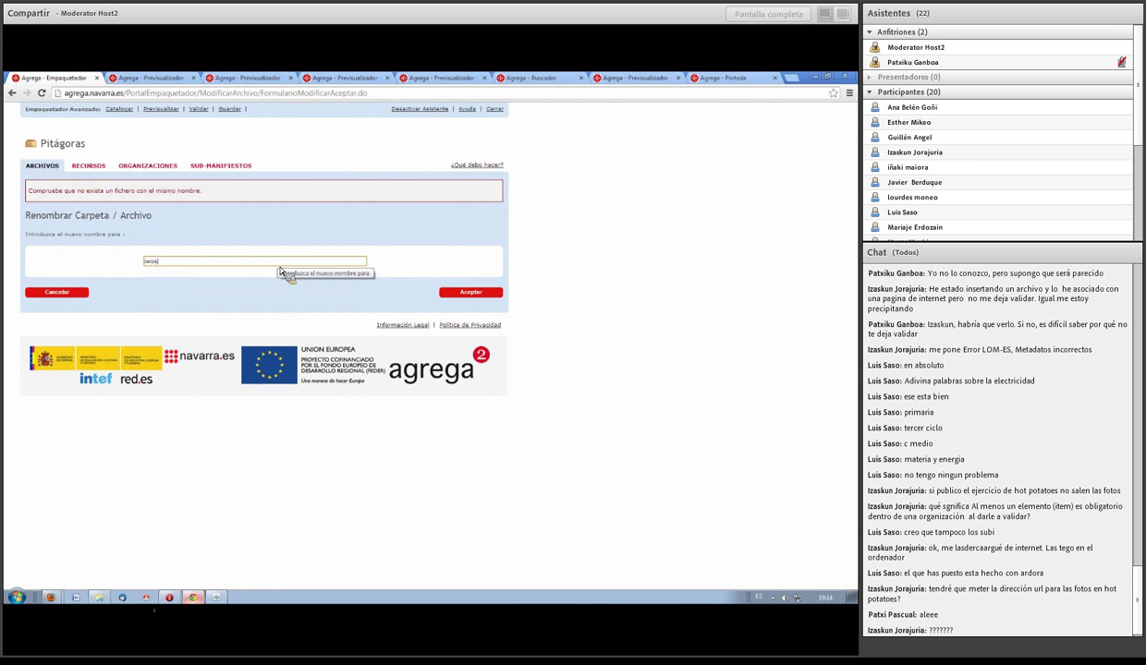
{"action": "type", "text": "ta"}
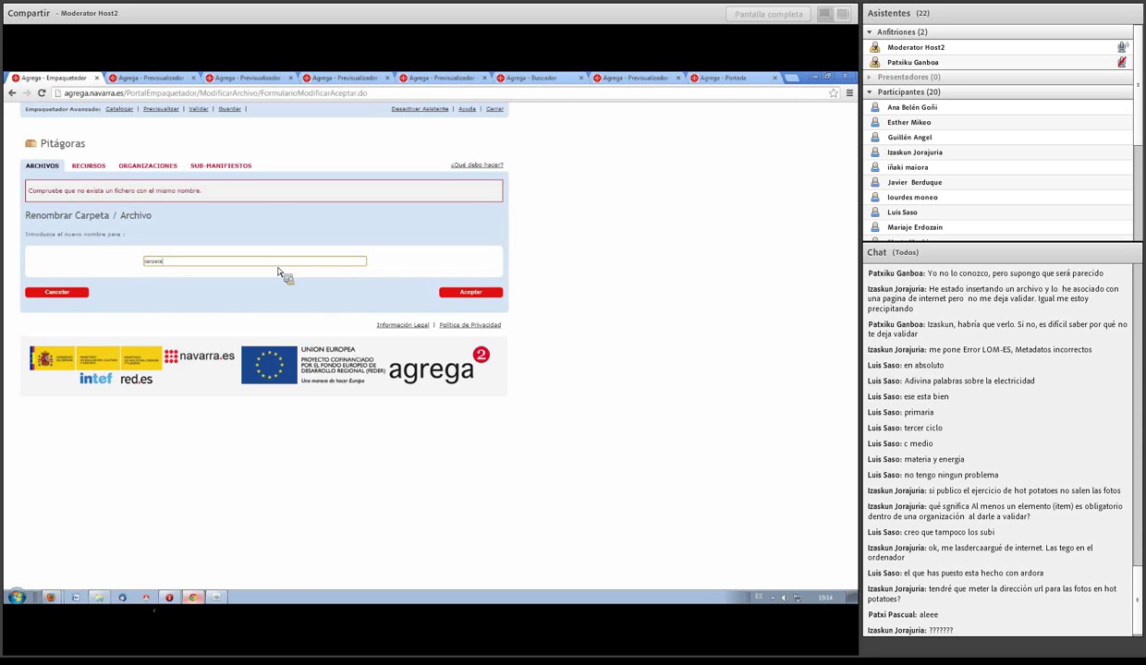
{"action": "left_click", "coordinate": [469, 292]}
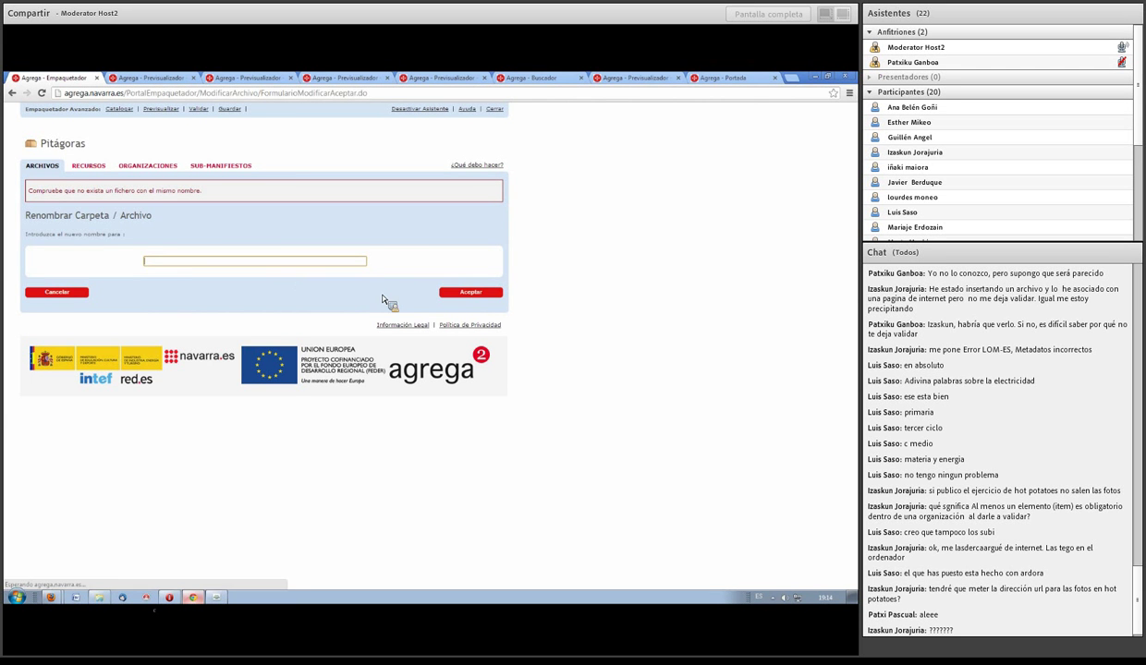
{"action": "left_click", "coordinate": [181, 265]}
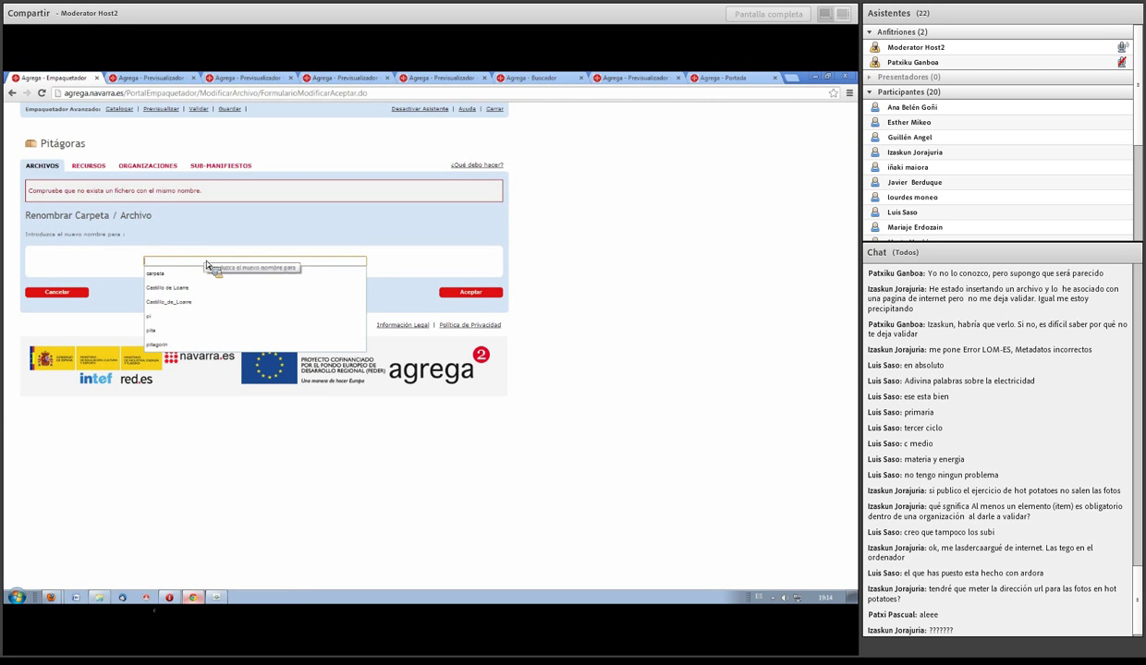
{"action": "type", "text": "ca"}
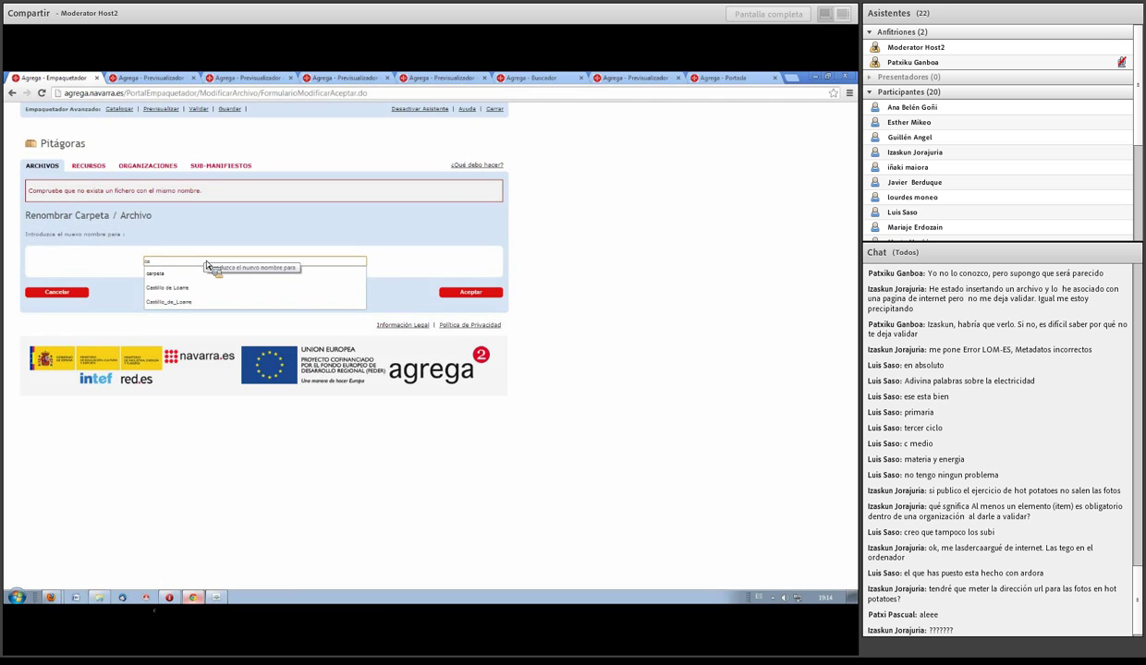
{"action": "type", "text": "rpeta"}
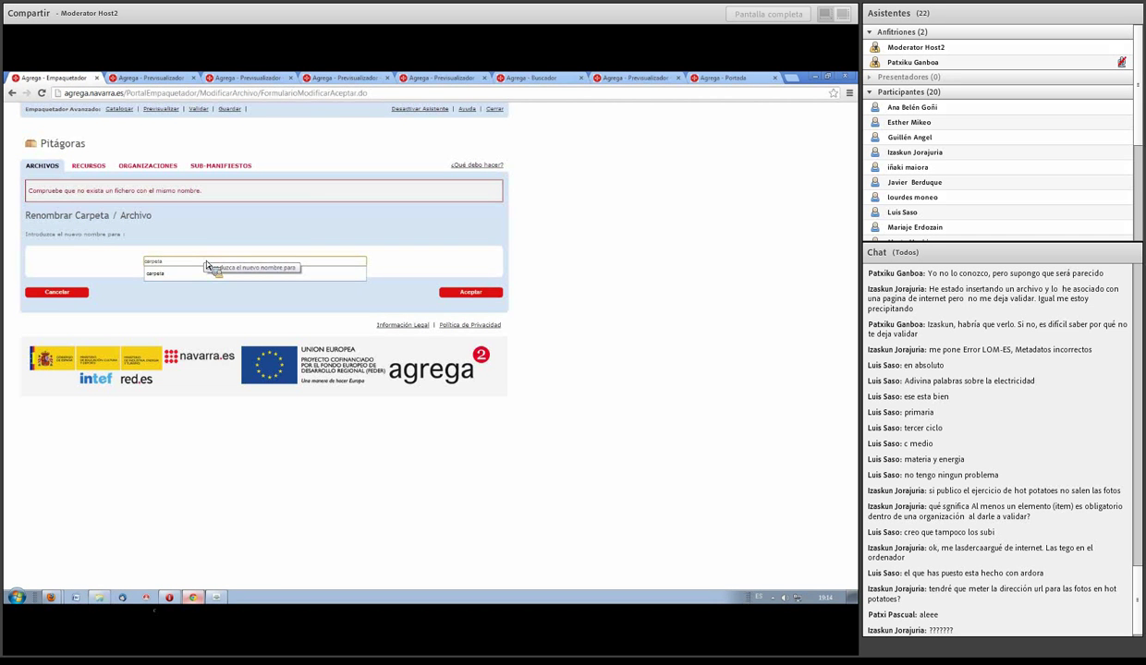
{"action": "type", "text": "2"}
{"action": "left_click", "coordinate": [454, 294]}
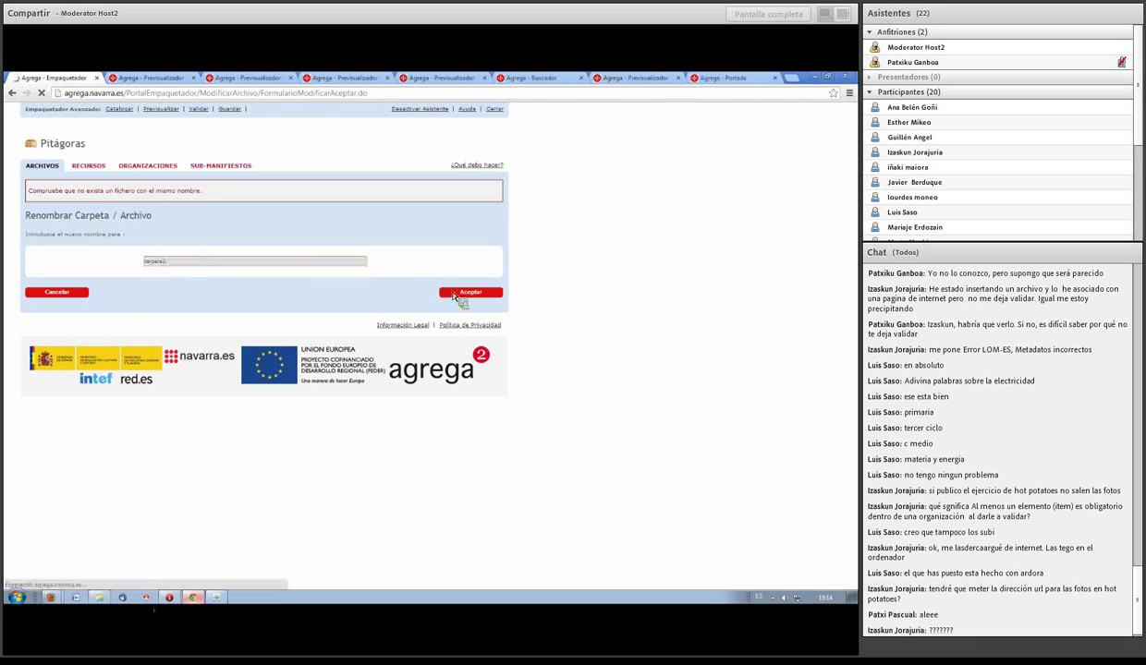
{"action": "left_click", "coordinate": [55, 294]}
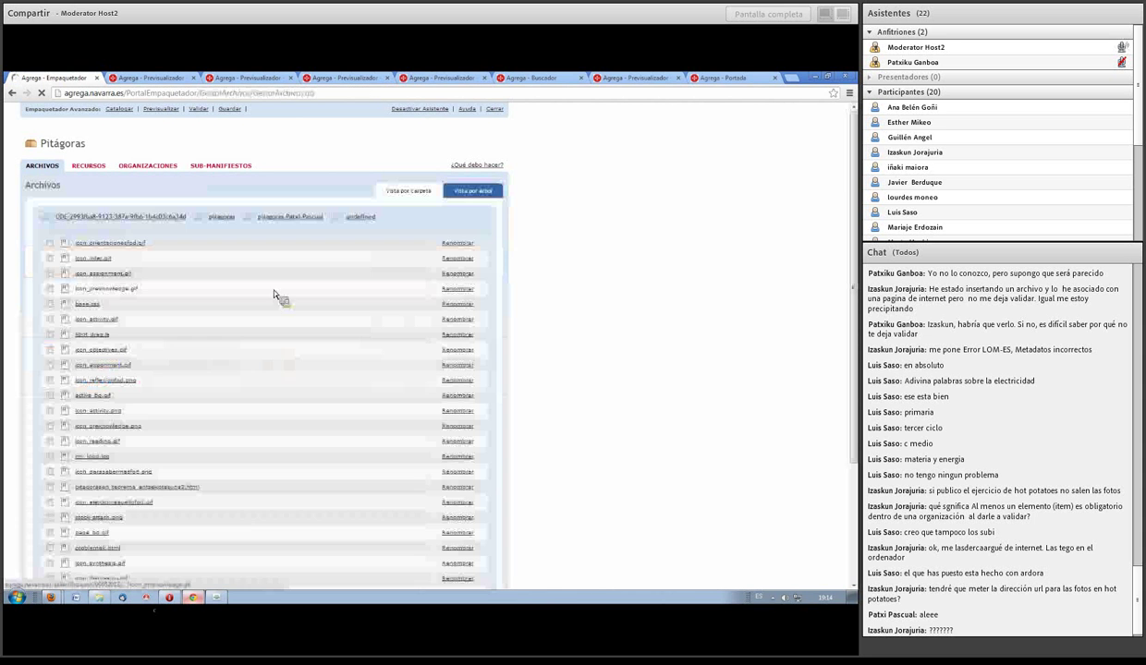
{"action": "scroll", "coordinate": [255, 296], "scroll_direction": "down", "scroll_amount": 10}
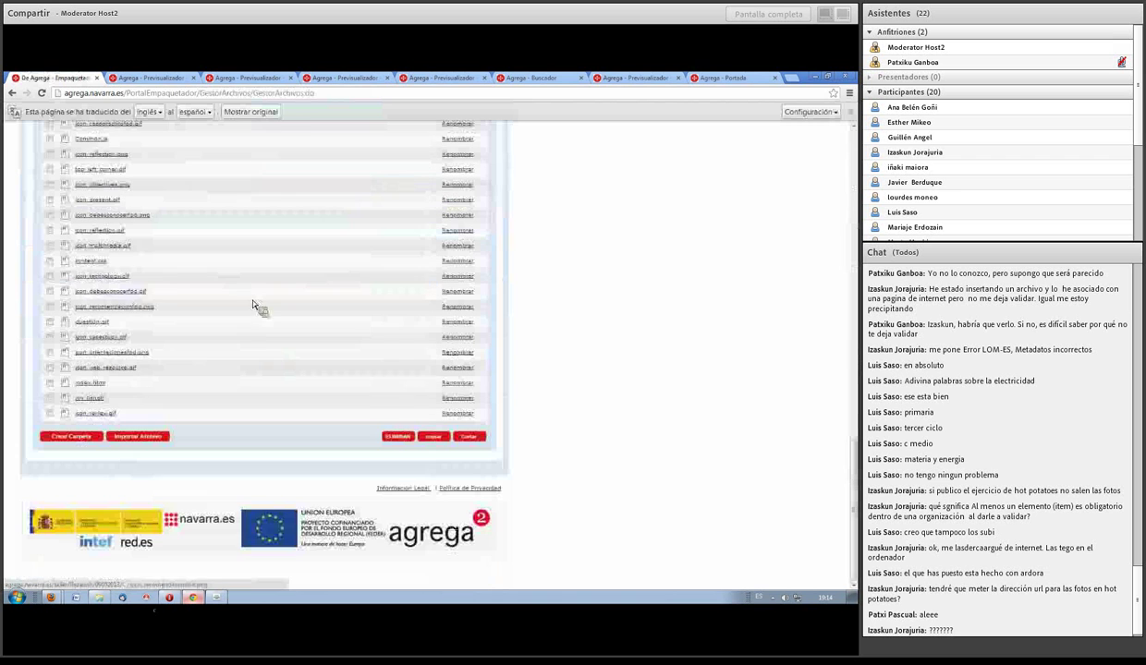
{"action": "scroll", "coordinate": [180, 278], "scroll_direction": "up", "scroll_amount": 2}
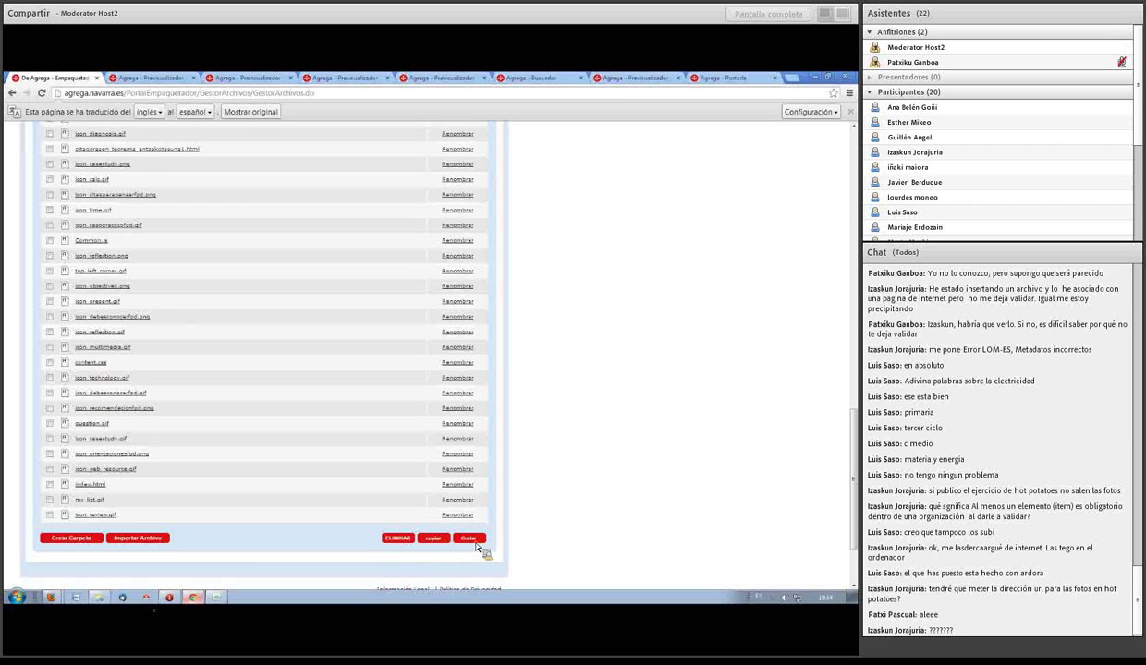
{"action": "scroll", "coordinate": [489, 342], "scroll_direction": "up", "scroll_amount": 10}
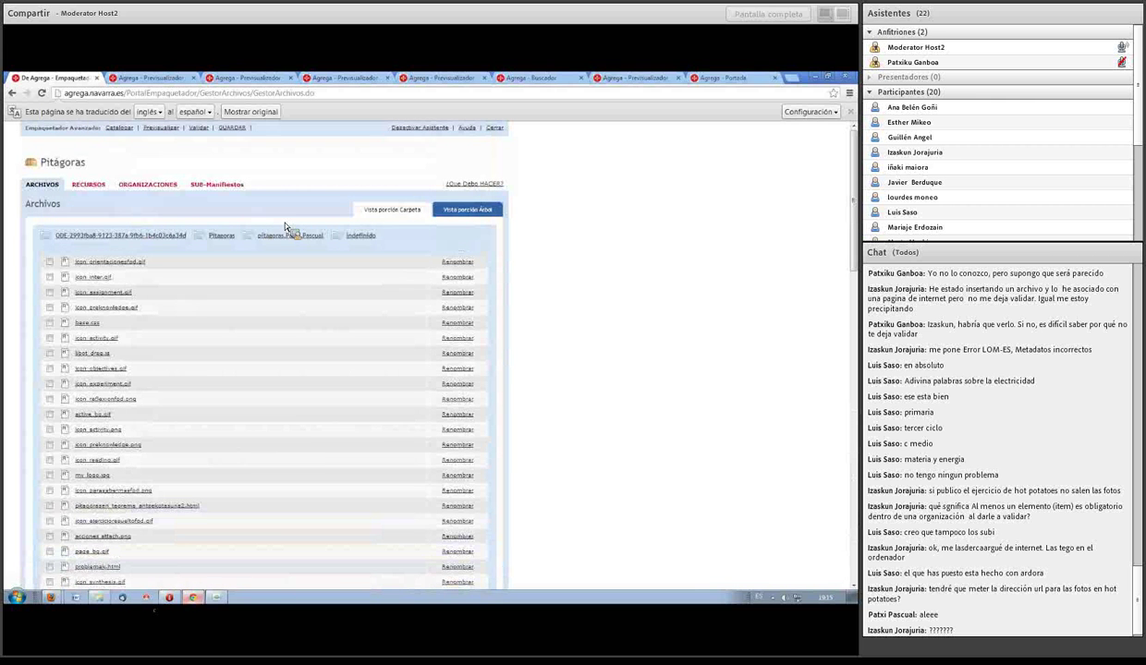
{"action": "left_click", "coordinate": [314, 237]}
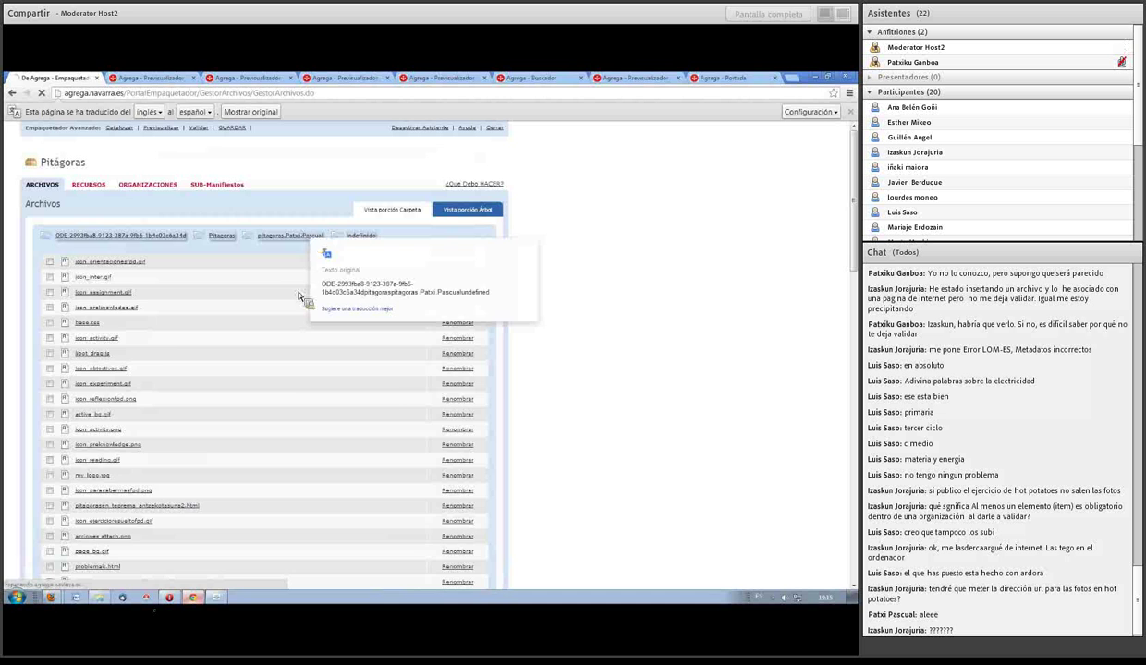
{"action": "left_click", "coordinate": [49, 243]}
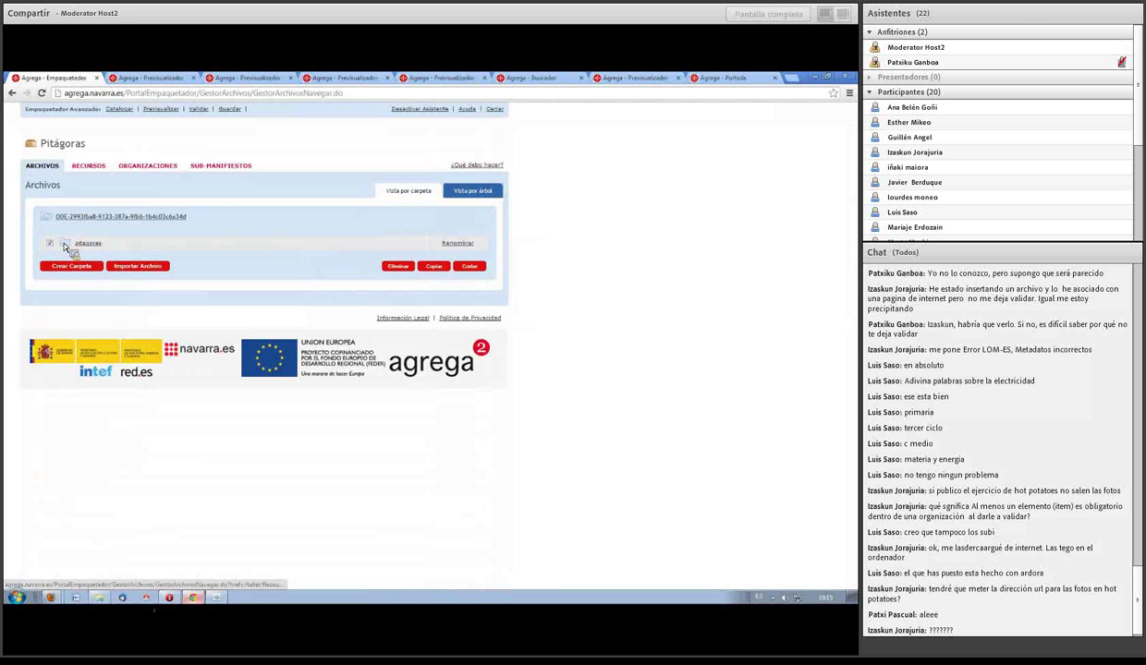
{"action": "left_click", "coordinate": [49, 243]}
{"action": "left_click", "coordinate": [118, 251]}
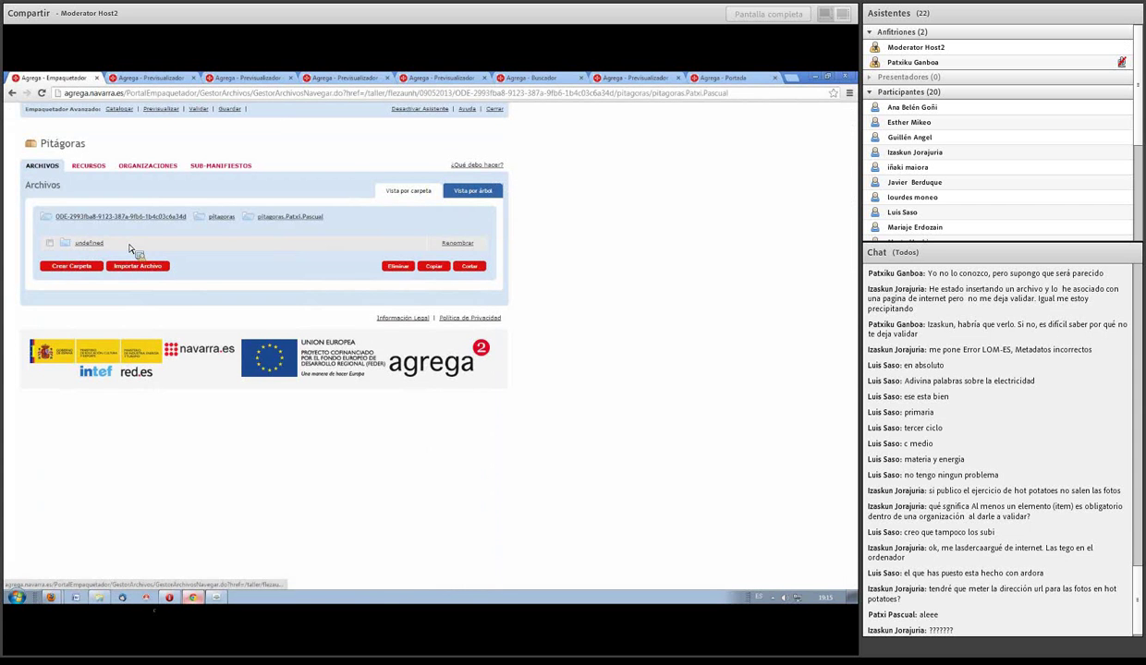
{"action": "left_click", "coordinate": [50, 243]}
Rename the undefined folder to pita.
{"action": "left_click", "coordinate": [459, 243]}
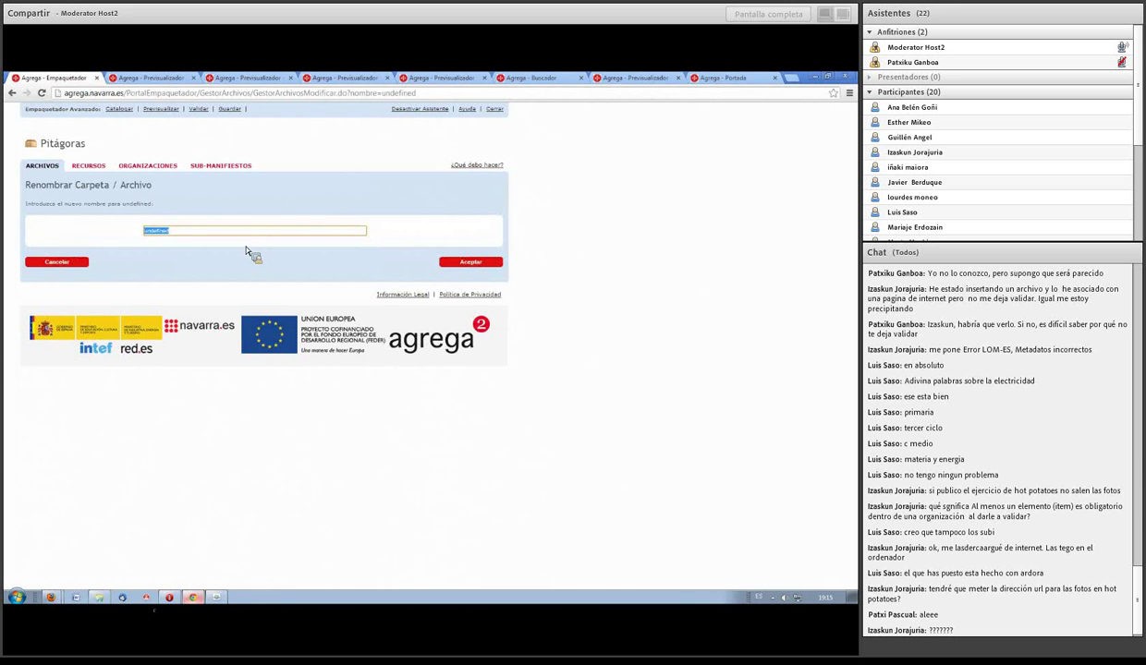
{"action": "key", "text": "BackSpace"}
{"action": "type", "text": "pita"}
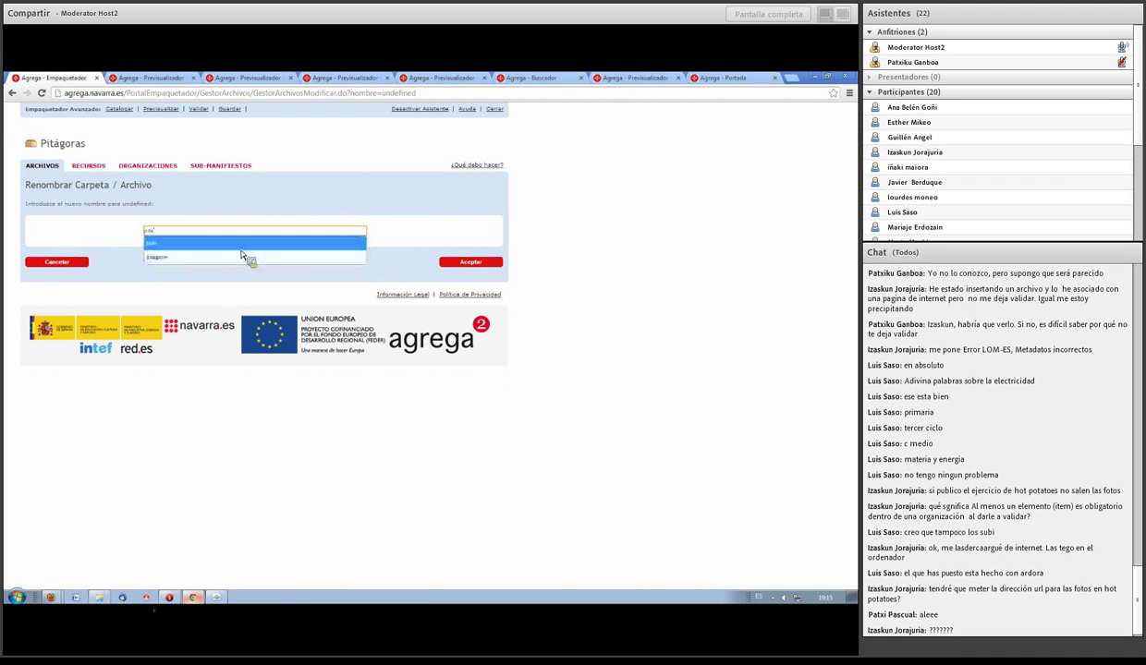
{"action": "left_click", "coordinate": [469, 264]}
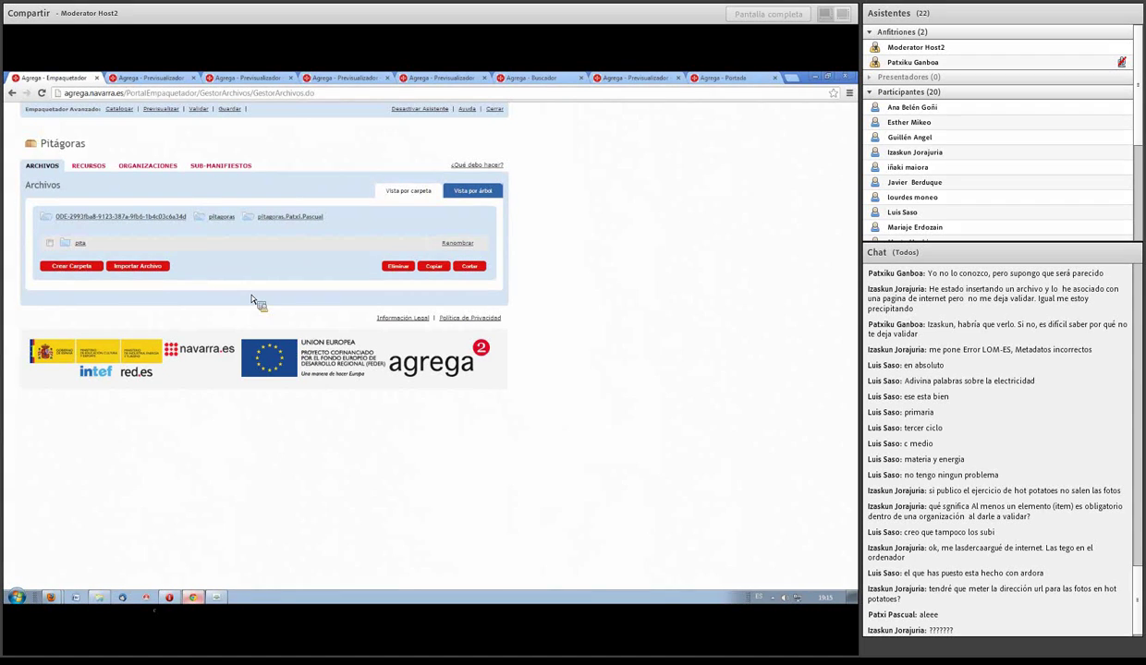
Open the pita folder and browse its extracted eXe files.
{"action": "left_click", "coordinate": [79, 243]}
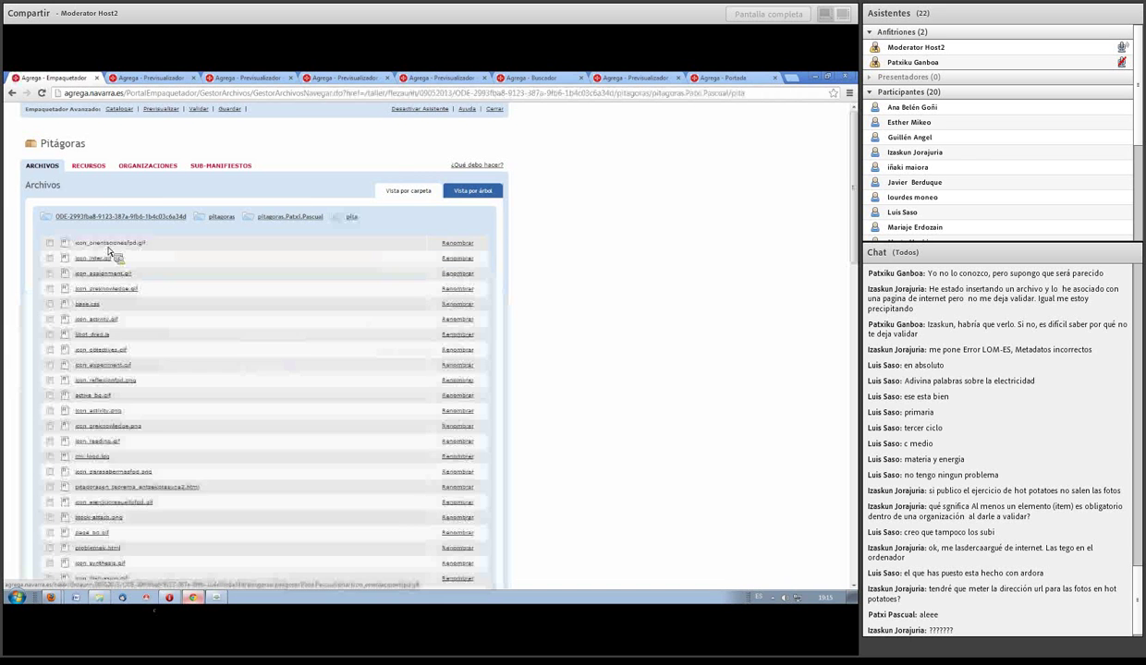
{"action": "scroll", "coordinate": [209, 287], "scroll_direction": "down", "scroll_amount": 5}
{"action": "scroll", "coordinate": [208, 296], "scroll_direction": "down", "scroll_amount": 5}
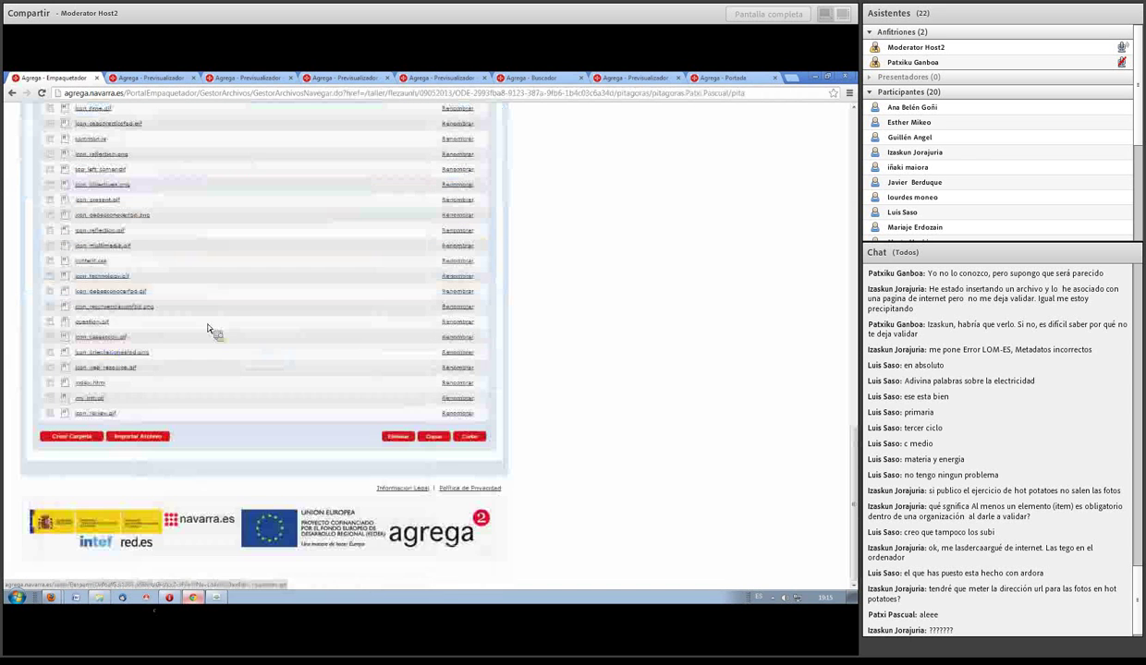
{"action": "scroll", "coordinate": [209, 319], "scroll_direction": "up", "scroll_amount": 10}
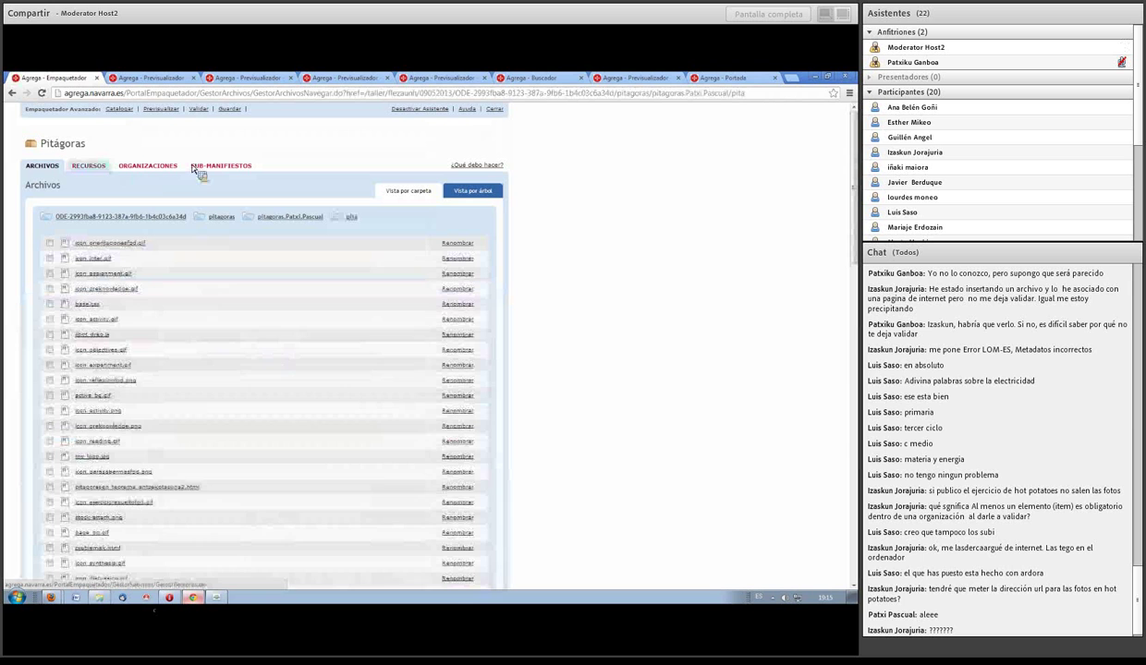
Start a new resource and associate the whole pita folder with it.
{"action": "left_click", "coordinate": [101, 170]}
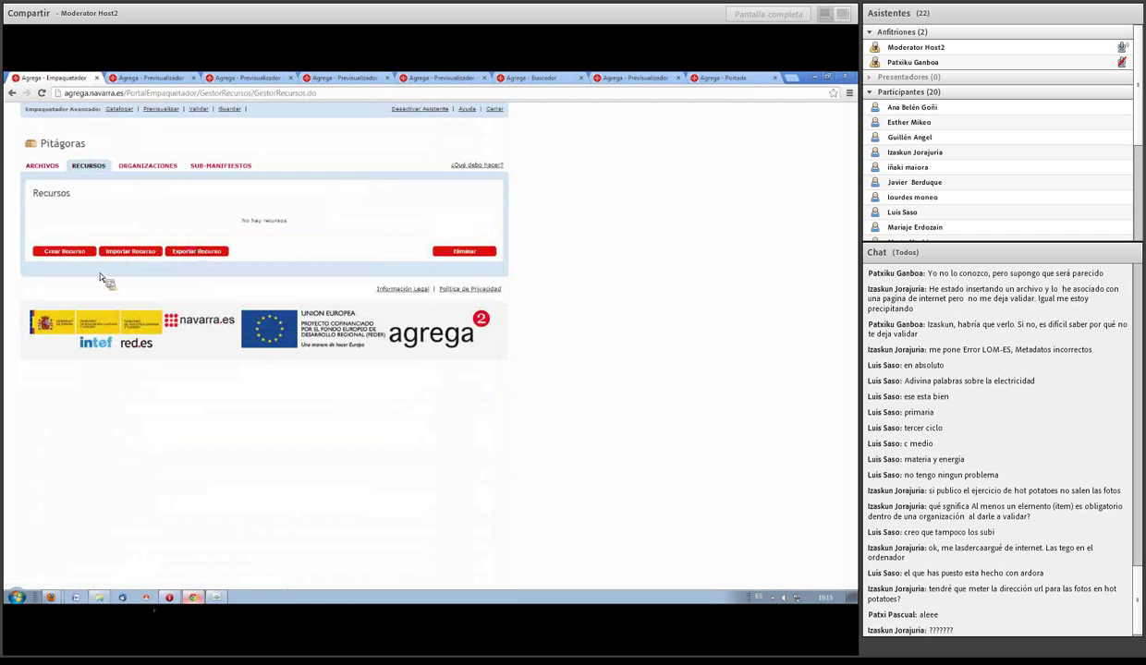
{"action": "left_click", "coordinate": [73, 252]}
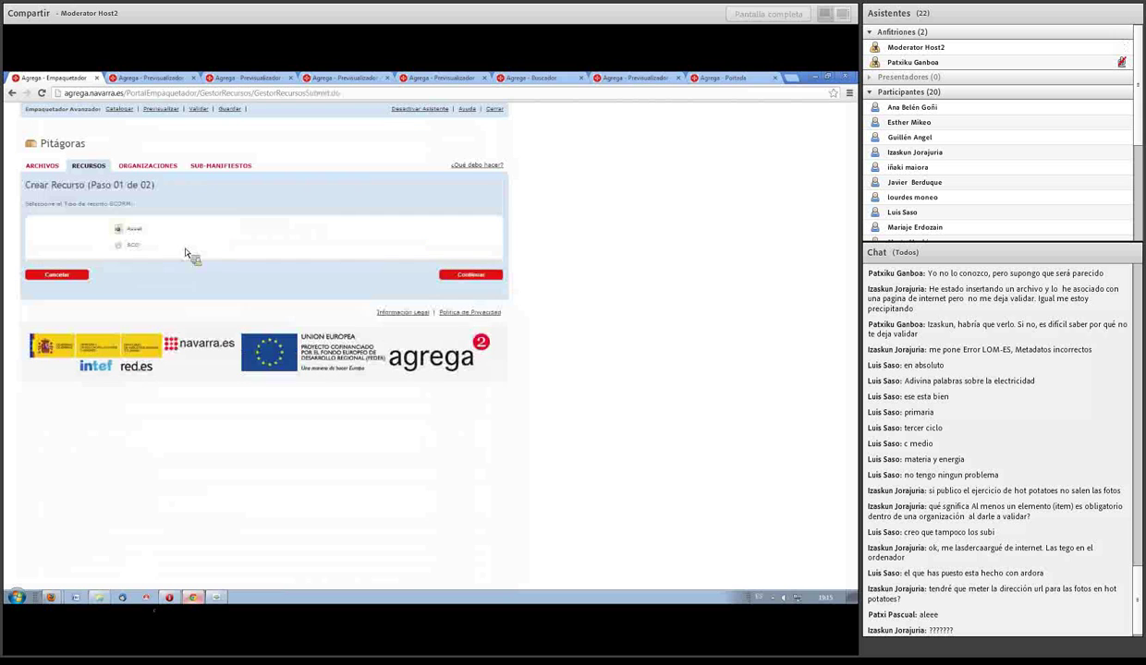
{"action": "left_click", "coordinate": [463, 276]}
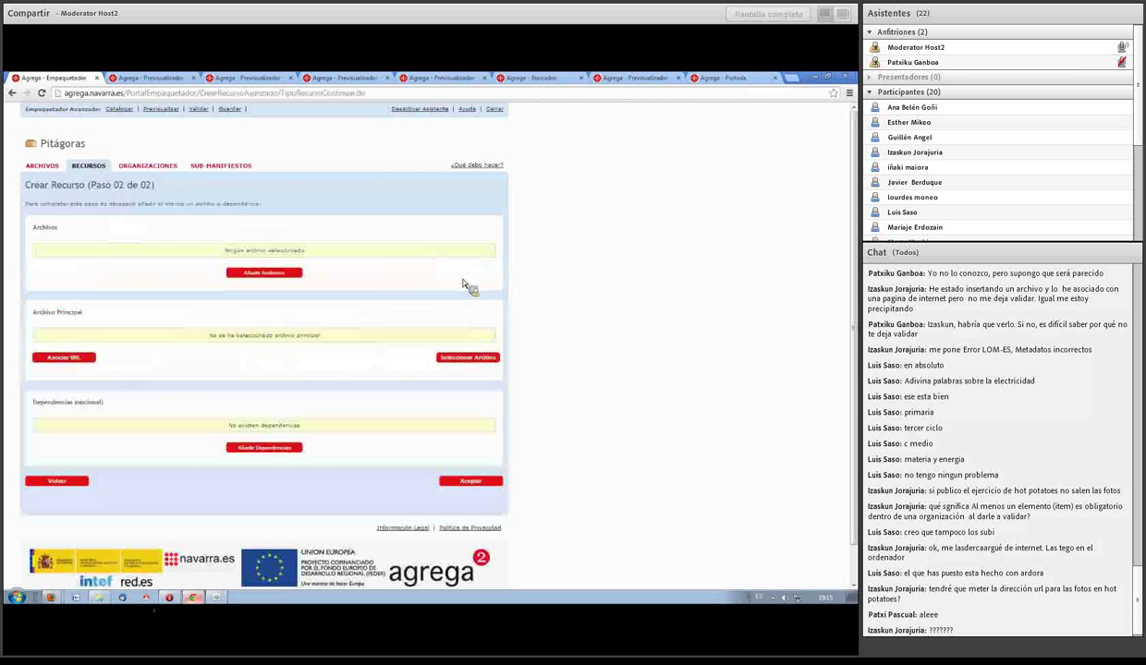
{"action": "left_click", "coordinate": [276, 275]}
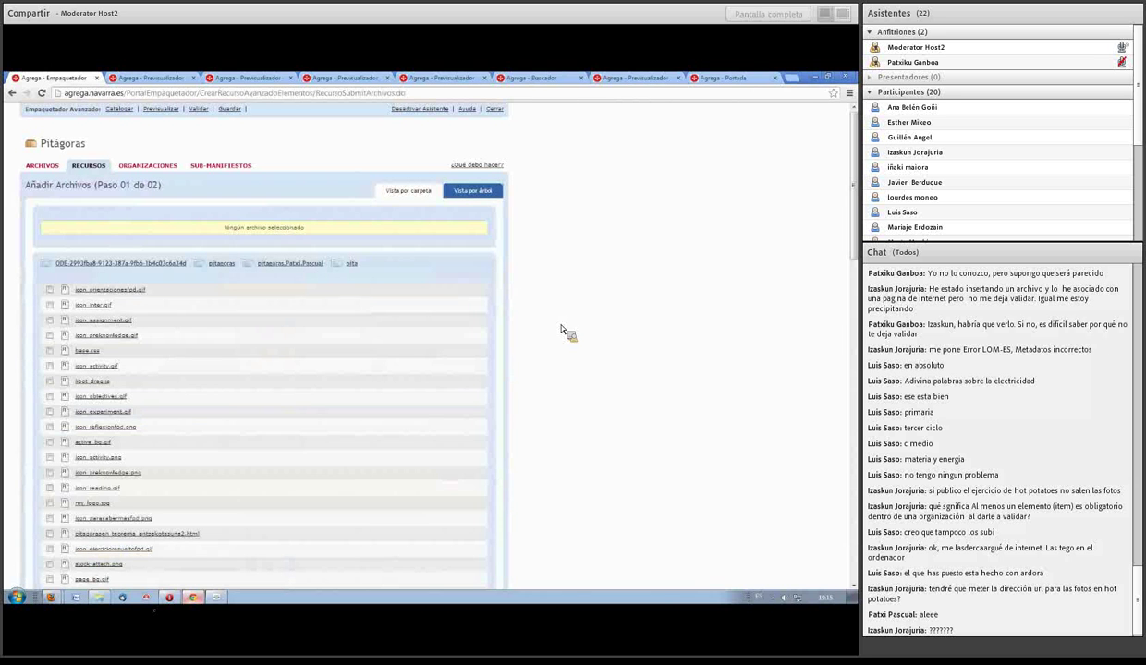
{"action": "left_click", "coordinate": [284, 269]}
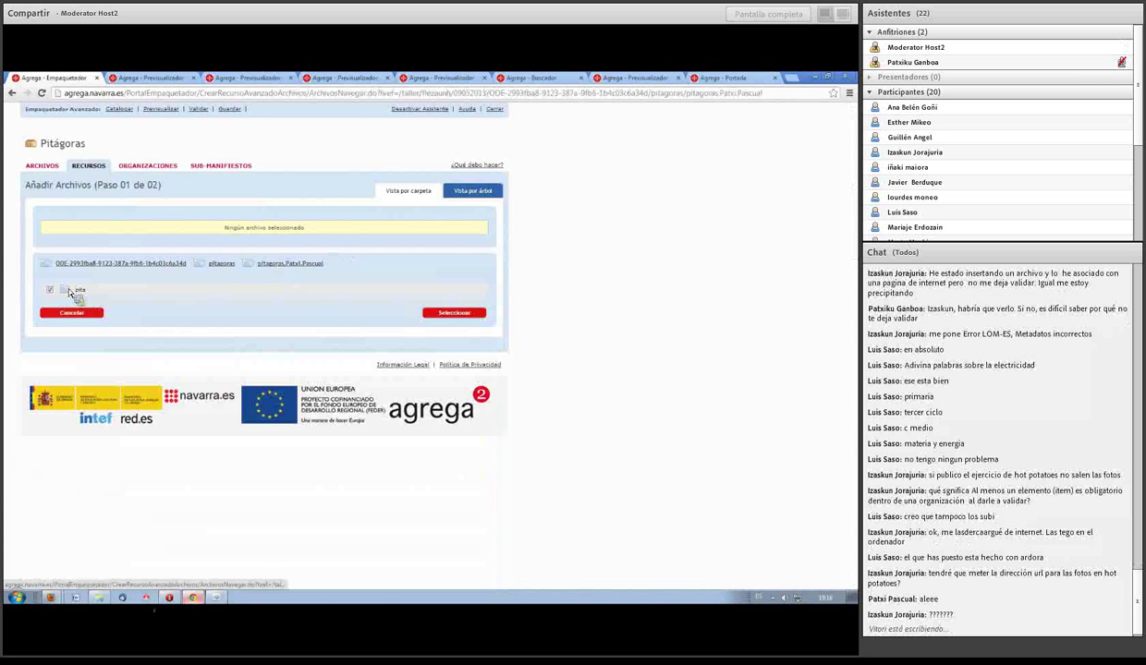
{"action": "left_click", "coordinate": [471, 315]}
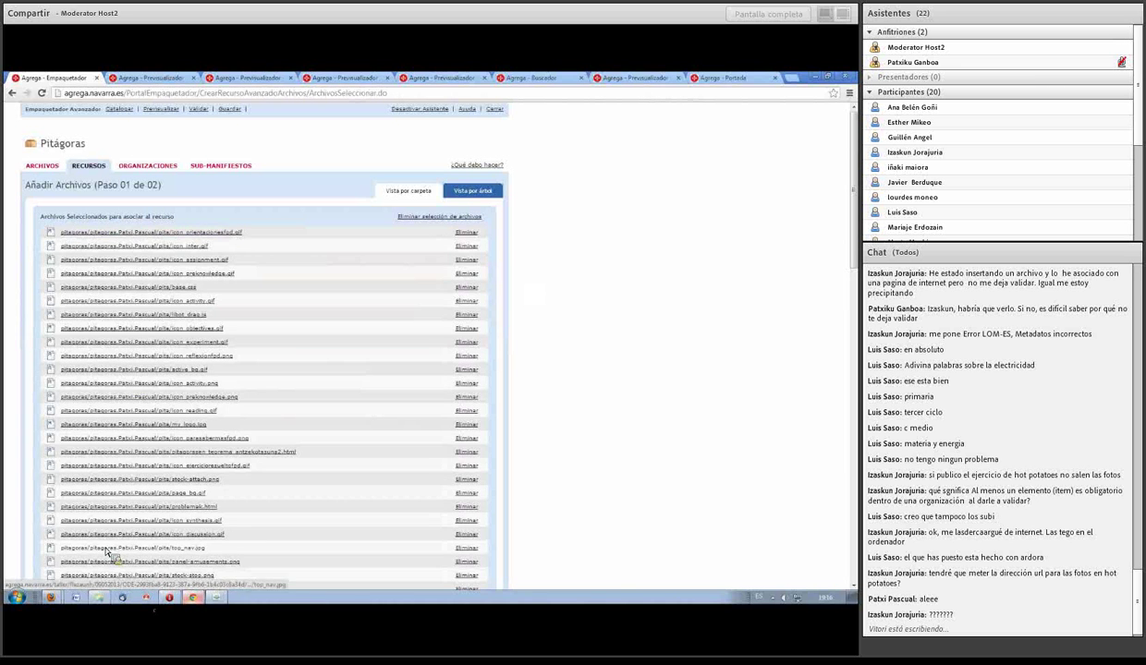
{"action": "scroll", "coordinate": [278, 245], "scroll_direction": "down", "scroll_amount": 15}
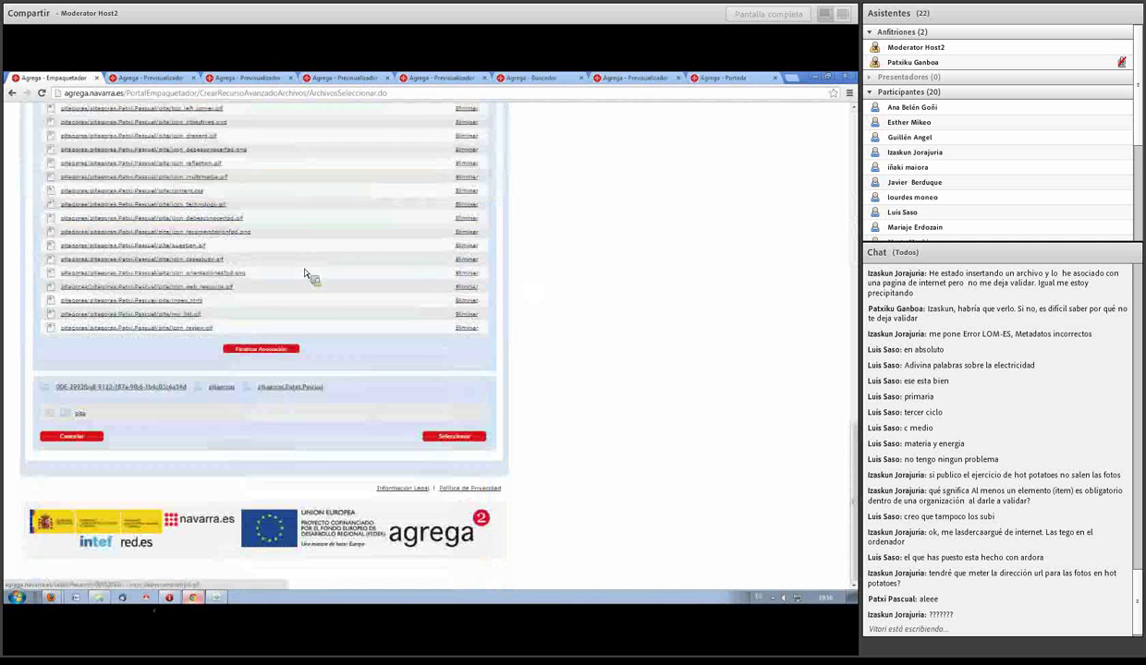
{"action": "left_click", "coordinate": [274, 352]}
Set index.html as the resource's main file and save the resource.
{"action": "scroll", "coordinate": [318, 344], "scroll_direction": "down", "scroll_amount": 10}
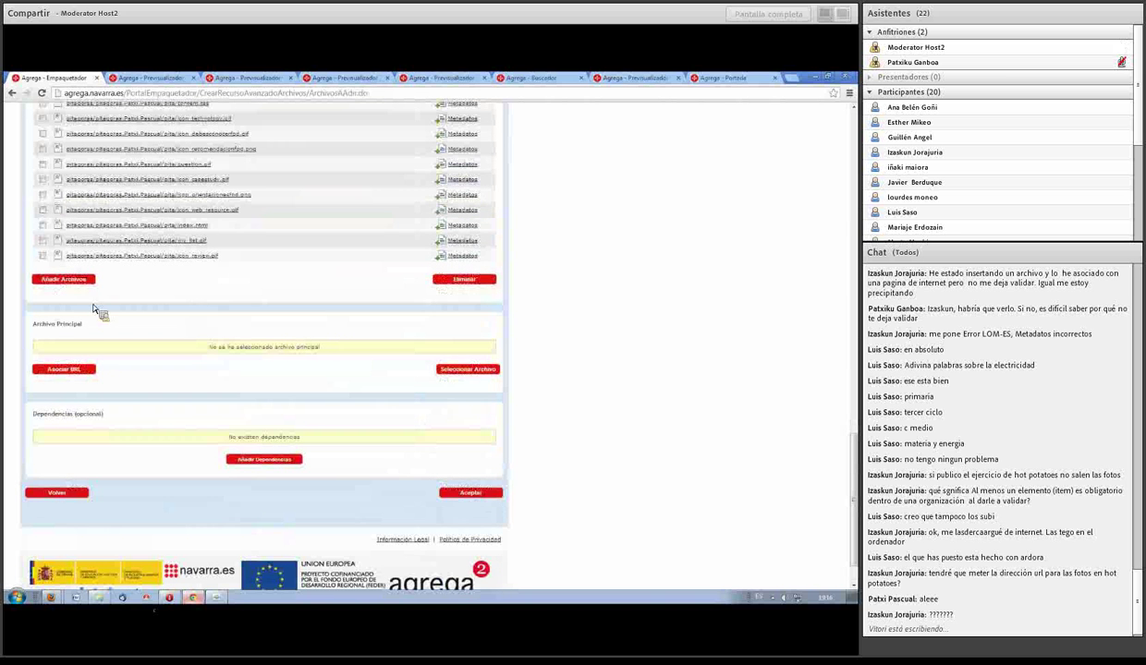
{"action": "left_click", "coordinate": [466, 369]}
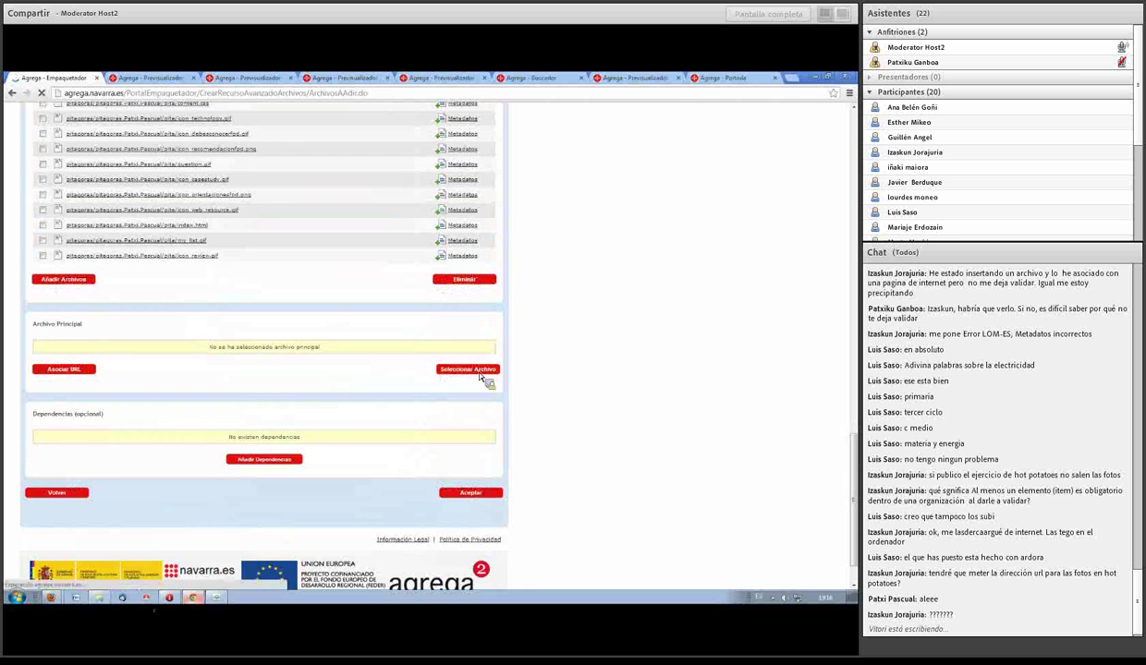
{"action": "scroll", "coordinate": [333, 256], "scroll_direction": "down", "scroll_amount": 10}
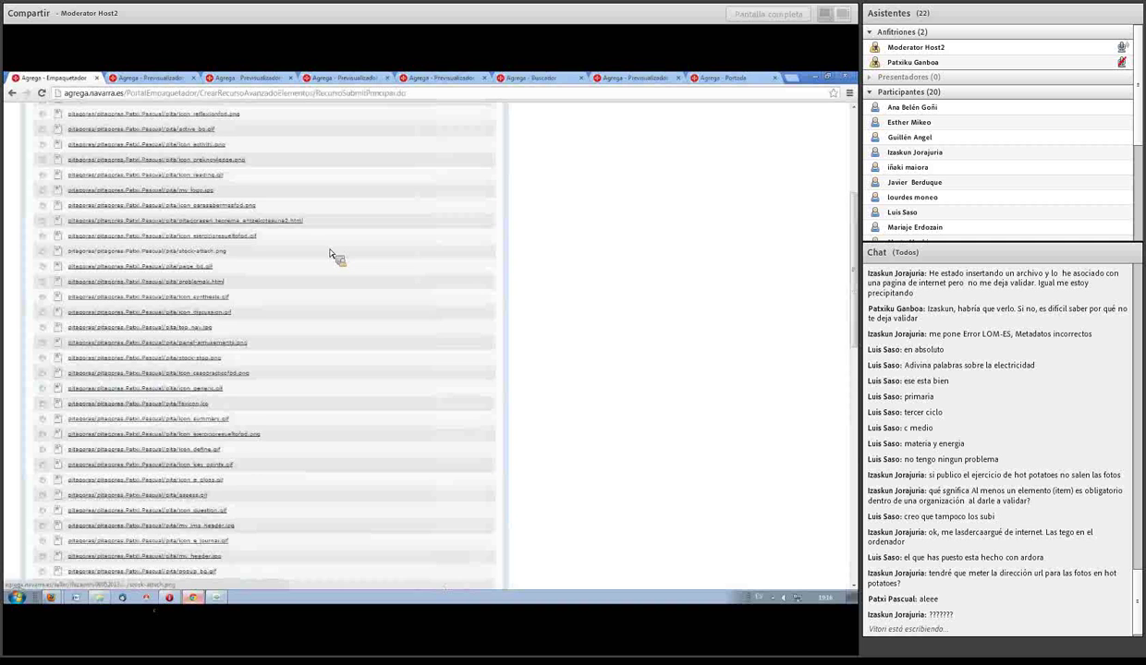
{"action": "scroll", "coordinate": [331, 256], "scroll_direction": "up", "scroll_amount": 3}
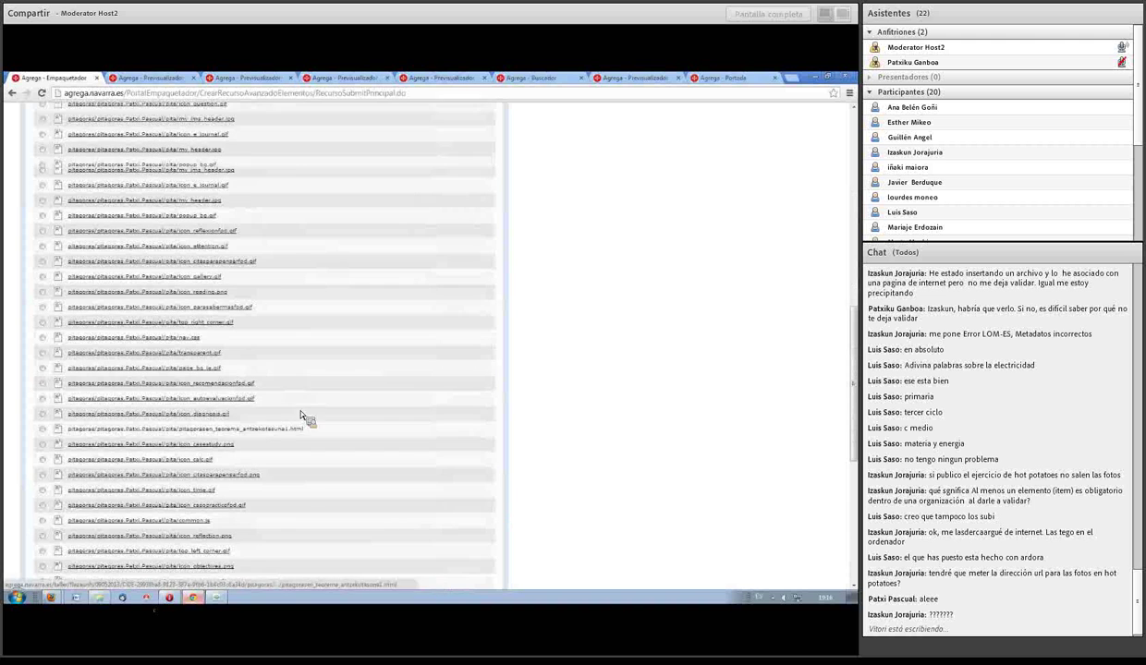
{"action": "scroll", "coordinate": [299, 434], "scroll_direction": "down", "scroll_amount": 1}
{"action": "scroll", "coordinate": [292, 491], "scroll_direction": "down", "scroll_amount": 2}
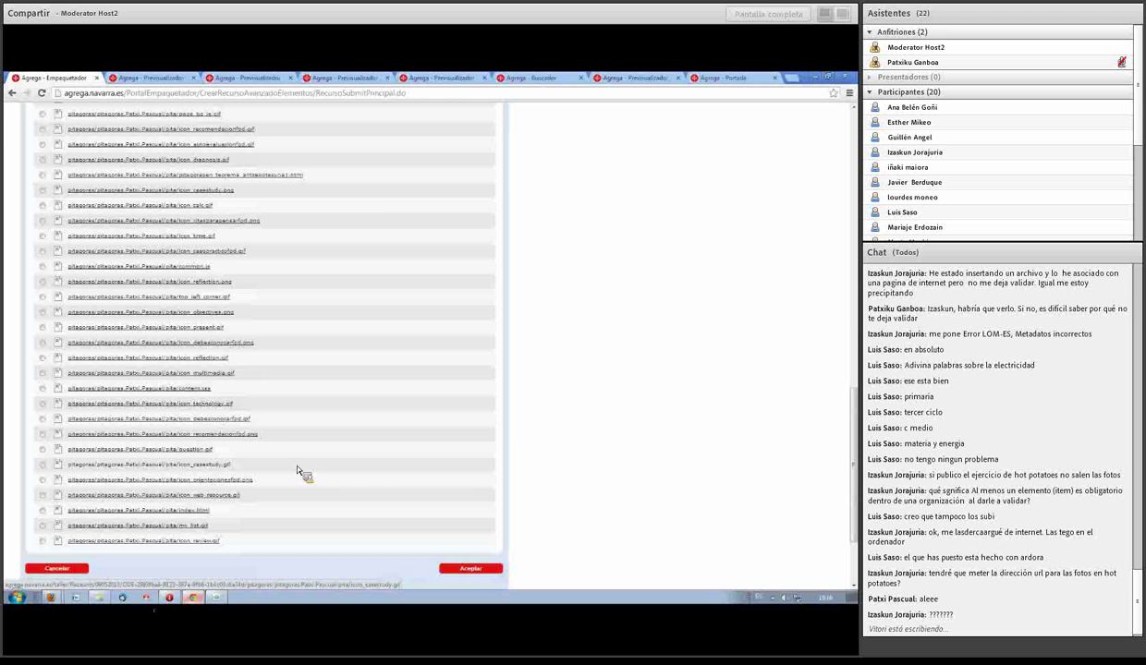
{"action": "left_click", "coordinate": [41, 511]}
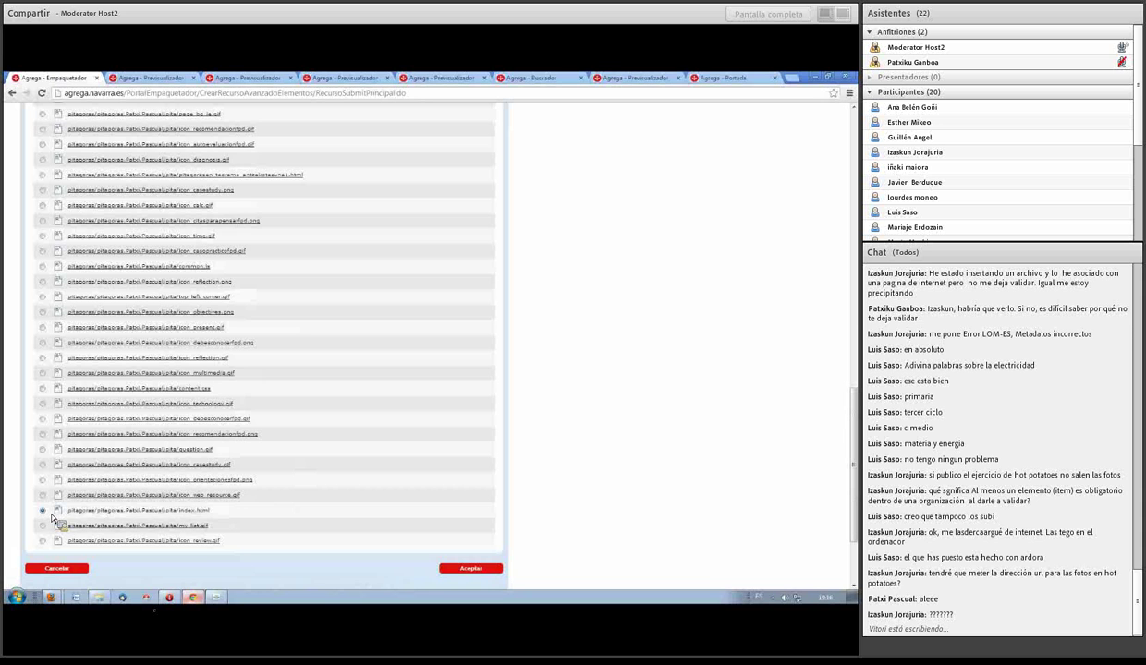
{"action": "left_click", "coordinate": [482, 570]}
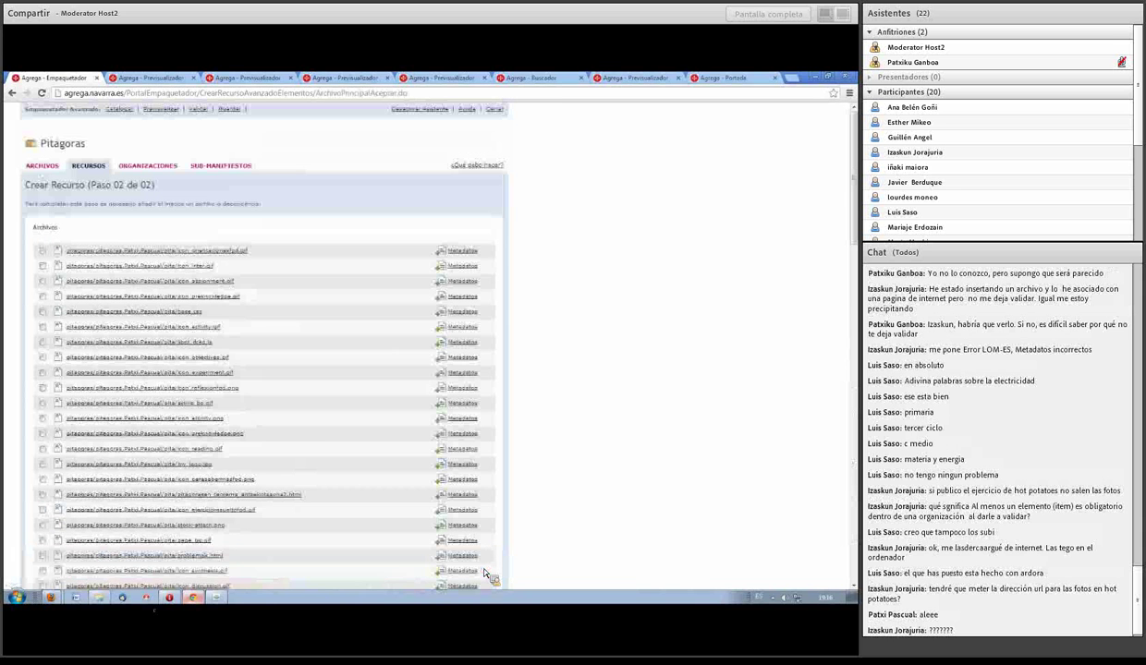
{"action": "scroll", "coordinate": [615, 374], "scroll_direction": "down", "scroll_amount": 10}
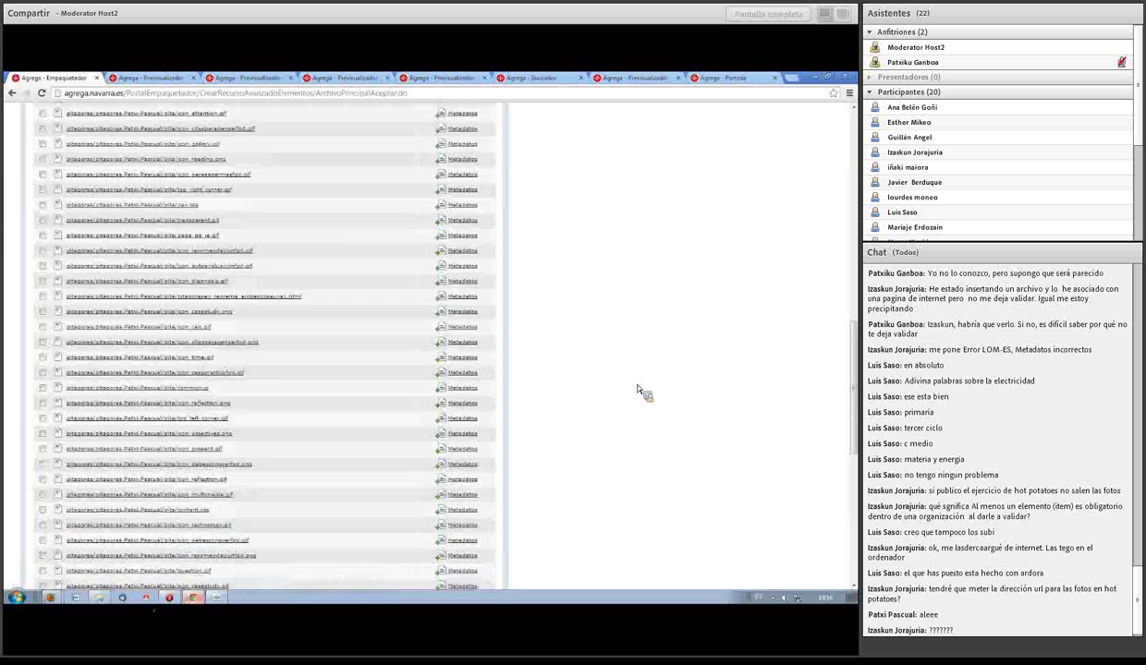
{"action": "scroll", "coordinate": [637, 390], "scroll_direction": "down", "scroll_amount": 8}
{"action": "scroll", "coordinate": [637, 390], "scroll_direction": "down", "scroll_amount": 2}
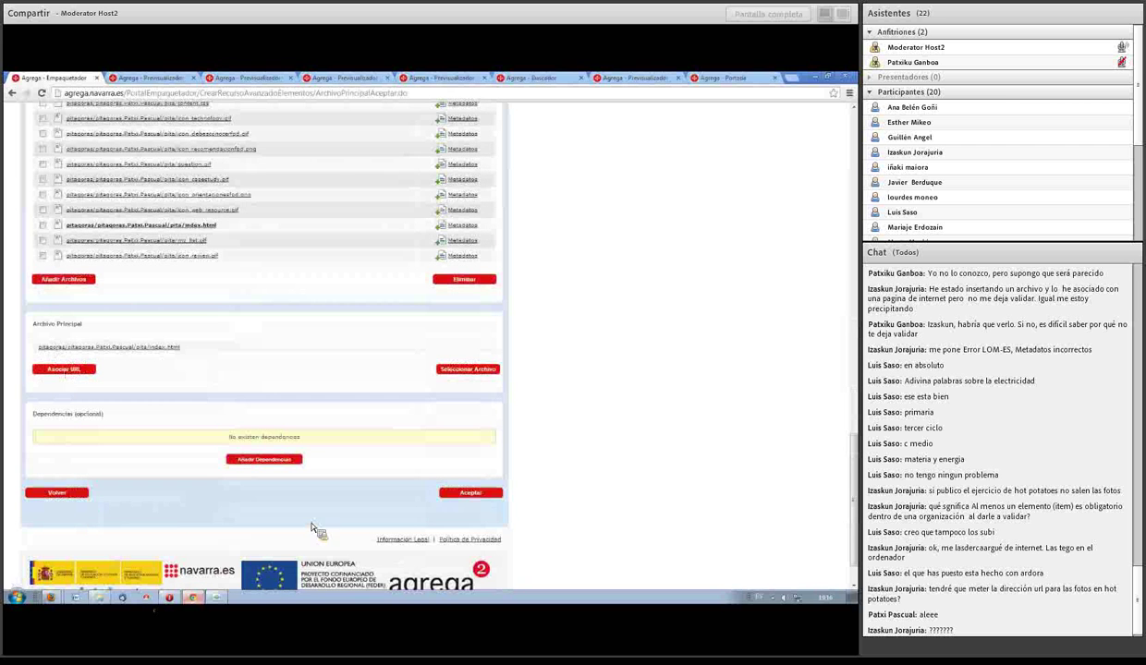
{"action": "left_click", "coordinate": [471, 493]}
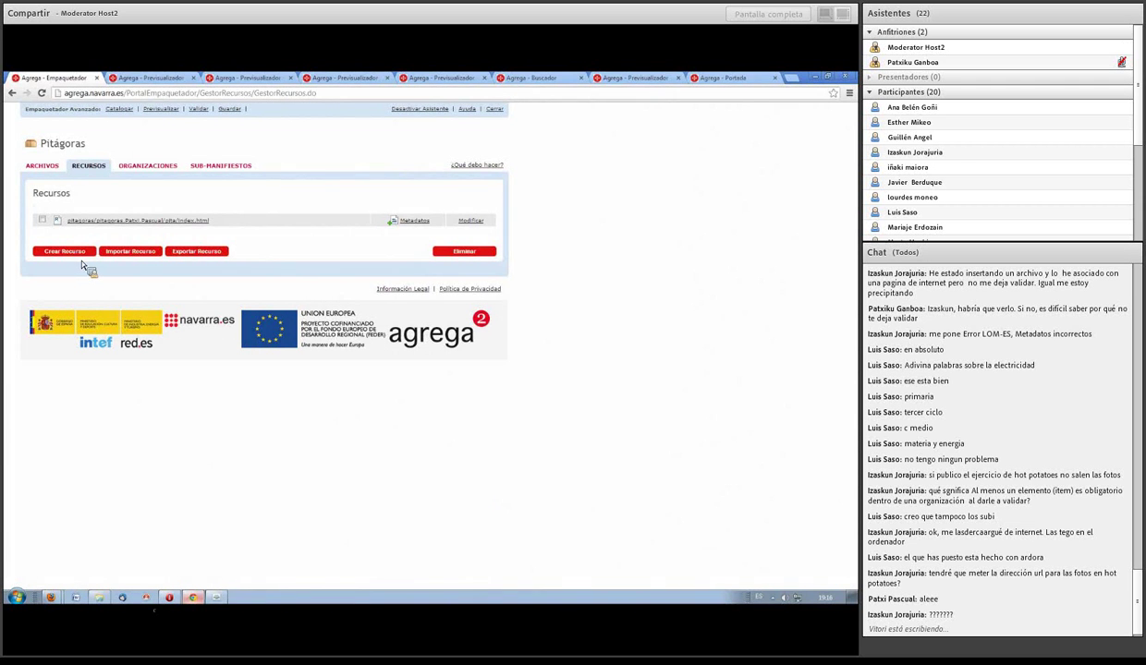
In Tabla de contenidos, create a resource element Actividades linked to index.html.
{"action": "left_click", "coordinate": [172, 168]}
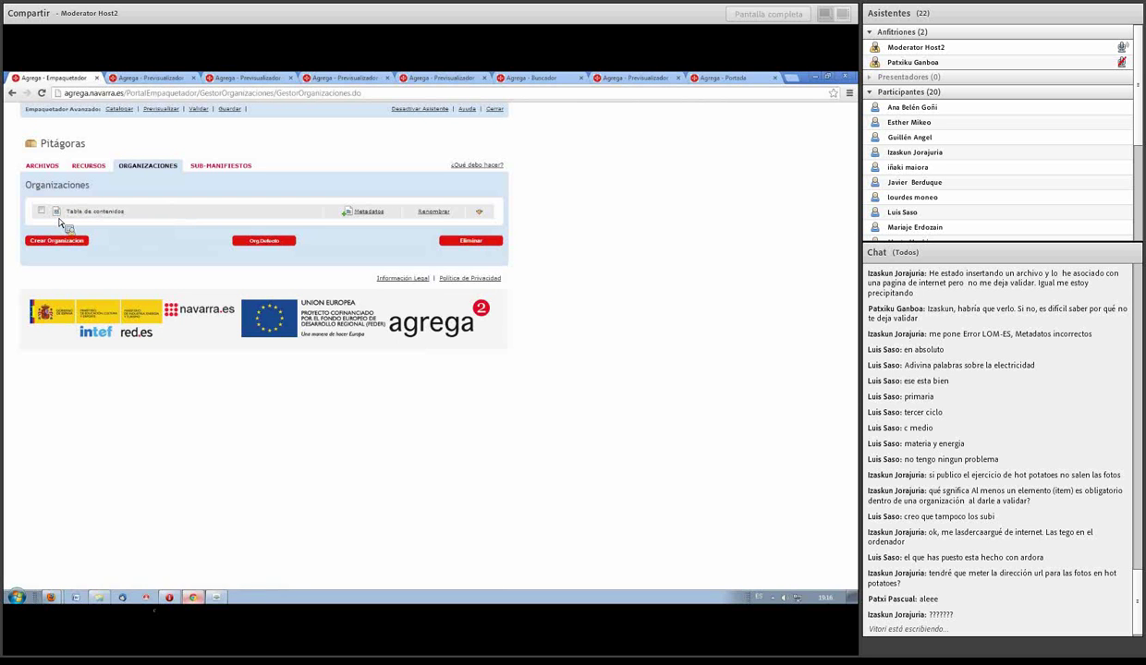
{"action": "left_click", "coordinate": [95, 211]}
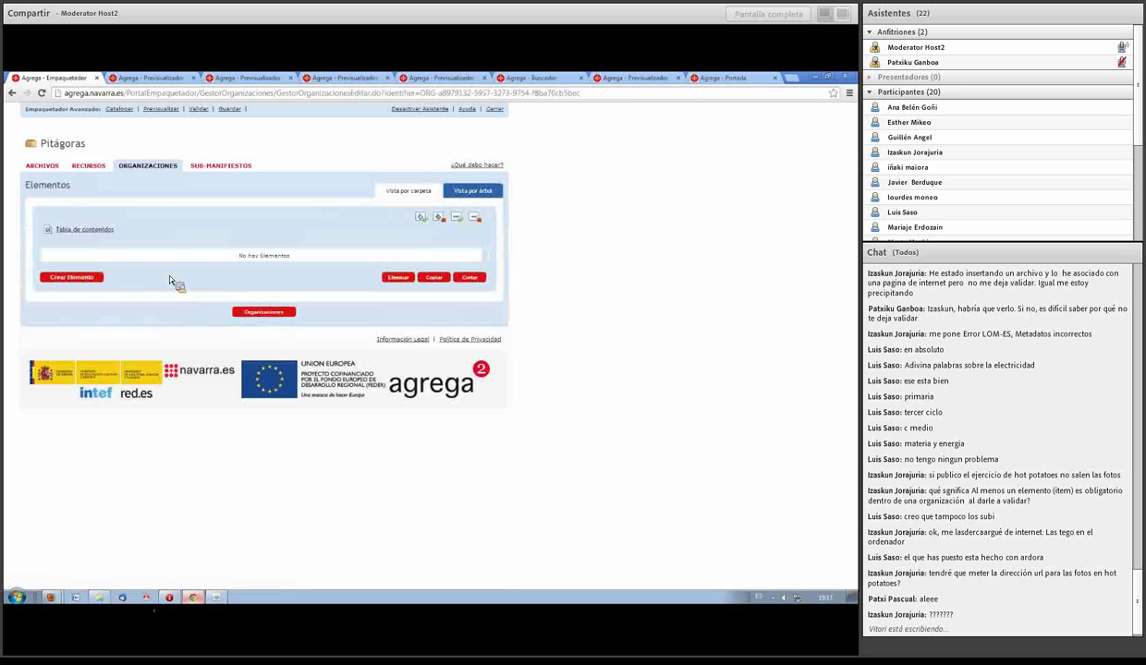
{"action": "left_click", "coordinate": [82, 279]}
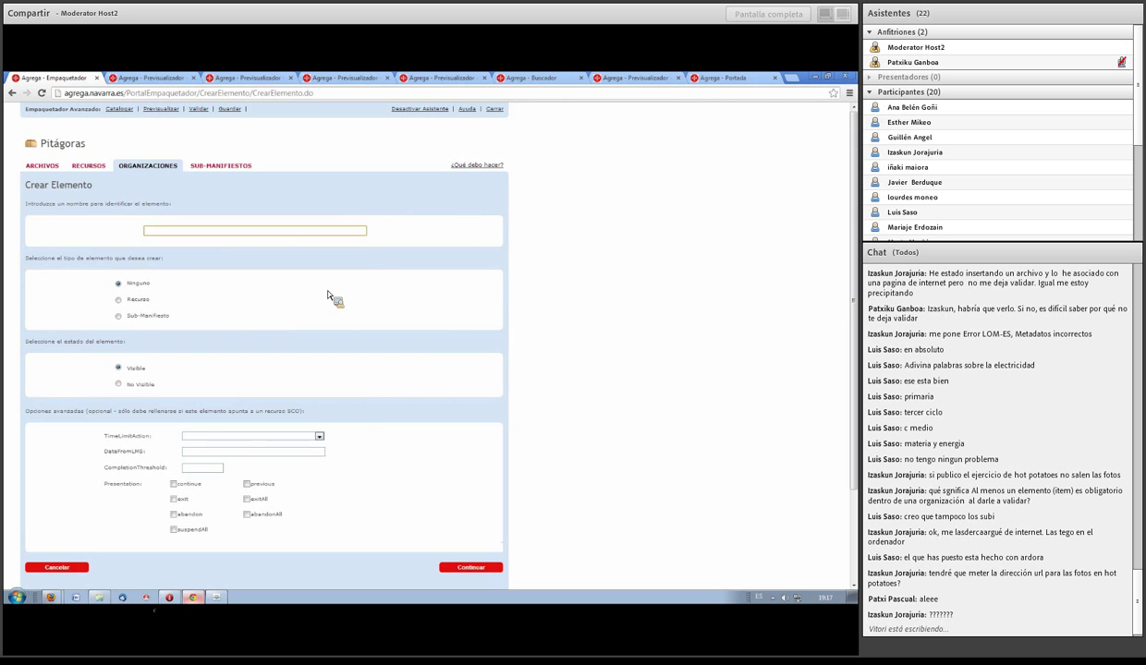
{"action": "type", "text": "Act"}
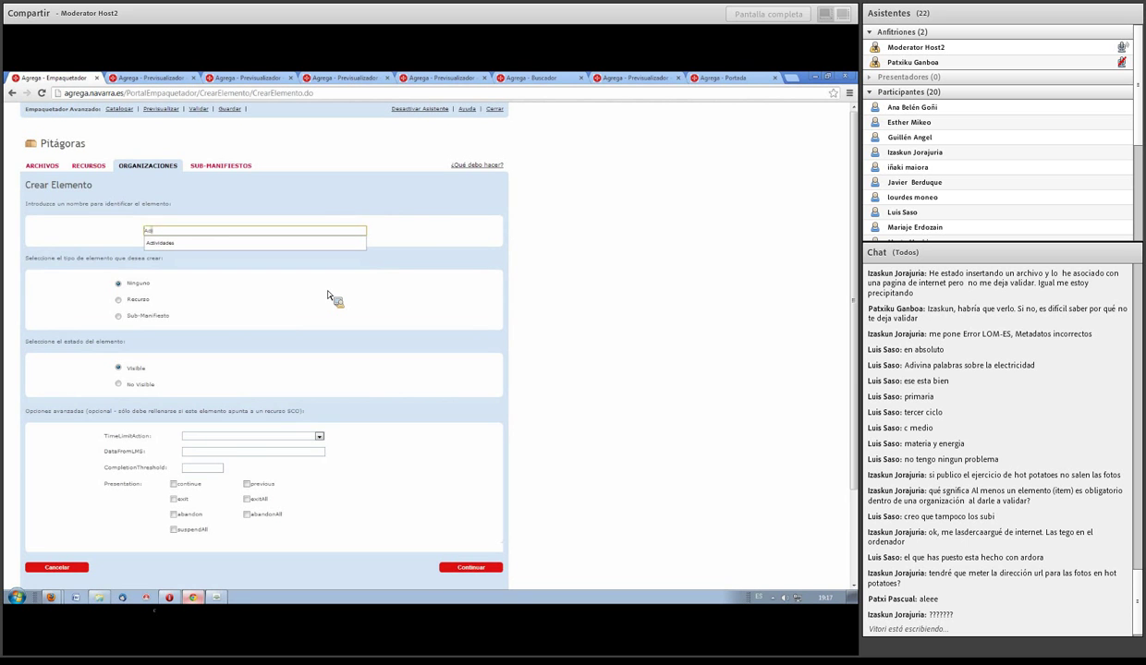
{"action": "type", "text": "ividades"}
{"action": "left_click", "coordinate": [118, 299]}
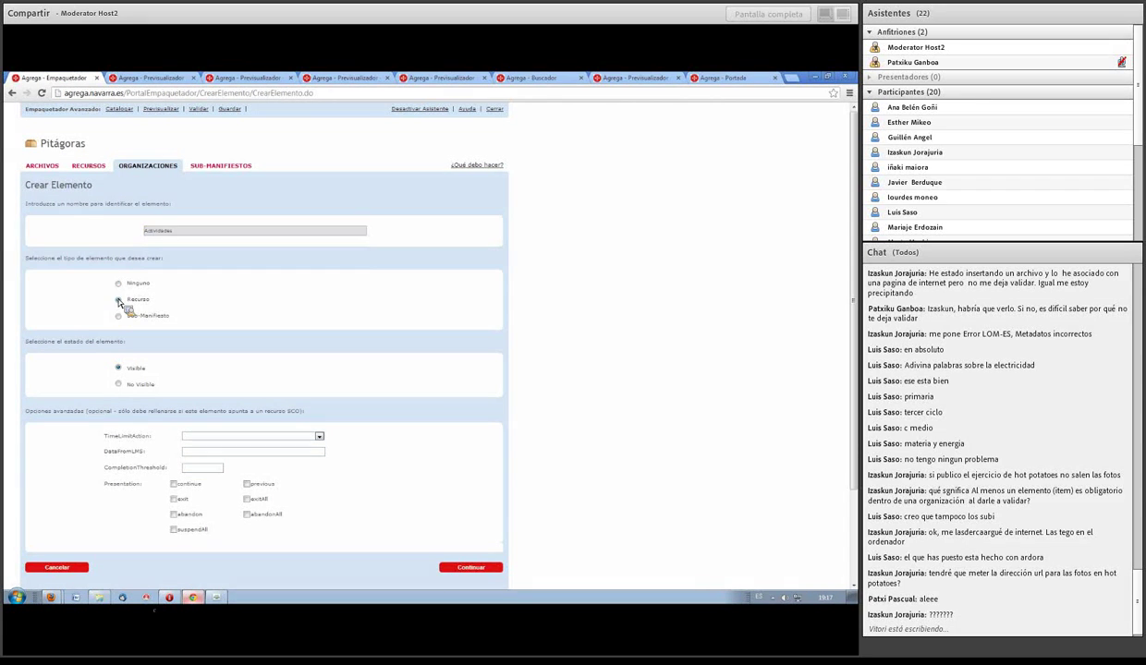
{"action": "left_click", "coordinate": [462, 567]}
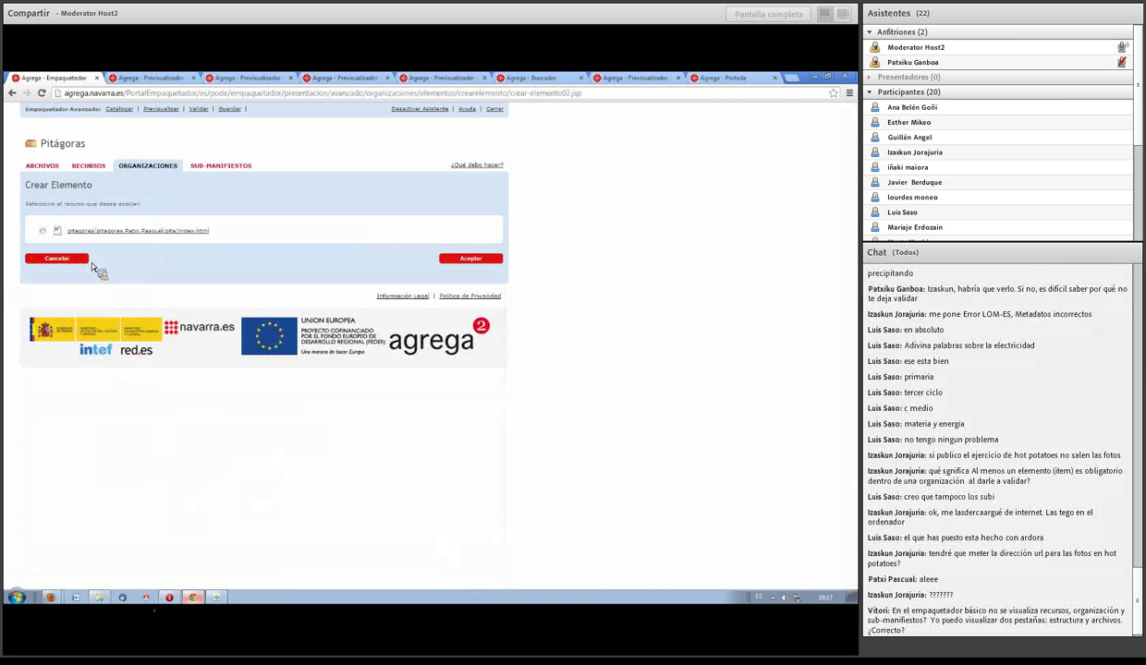
{"action": "left_click", "coordinate": [43, 231]}
{"action": "left_click", "coordinate": [469, 261]}
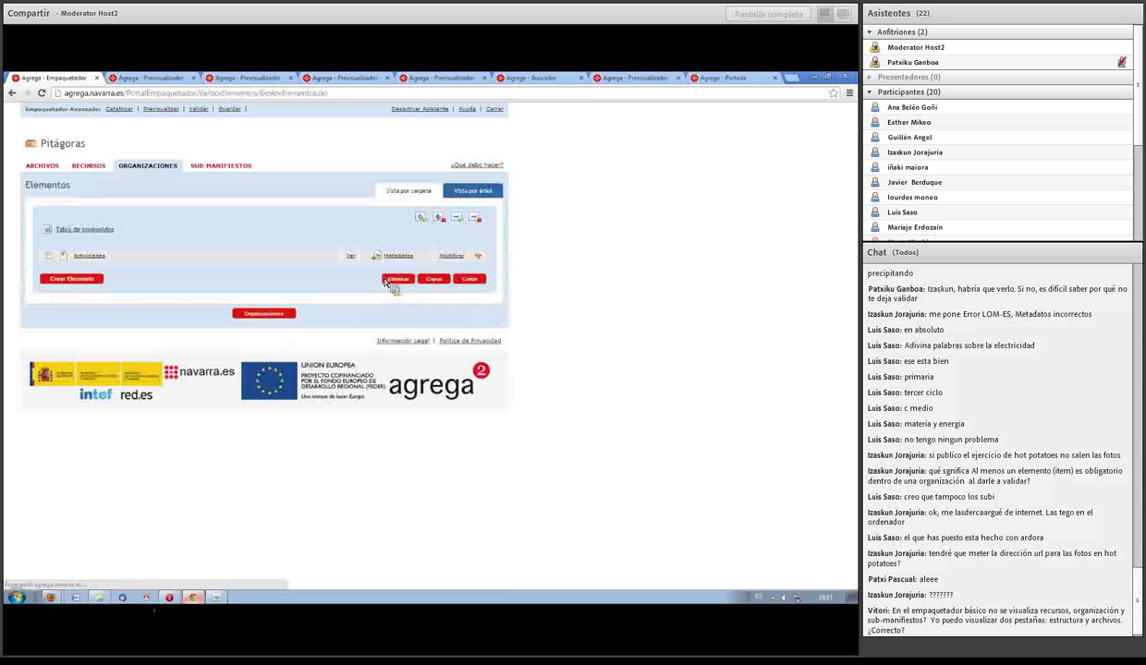
Inside Actividades, create a resource element Pitagoras linked to the pita index.html resource.
{"action": "left_click", "coordinate": [49, 256]}
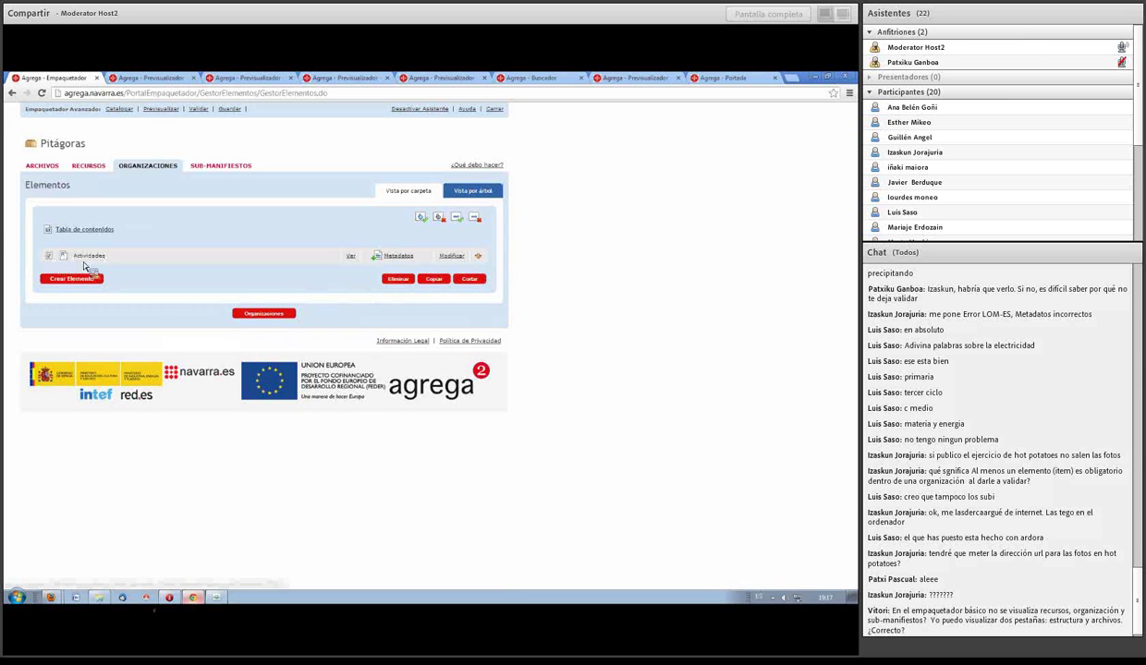
{"action": "left_click", "coordinate": [87, 259]}
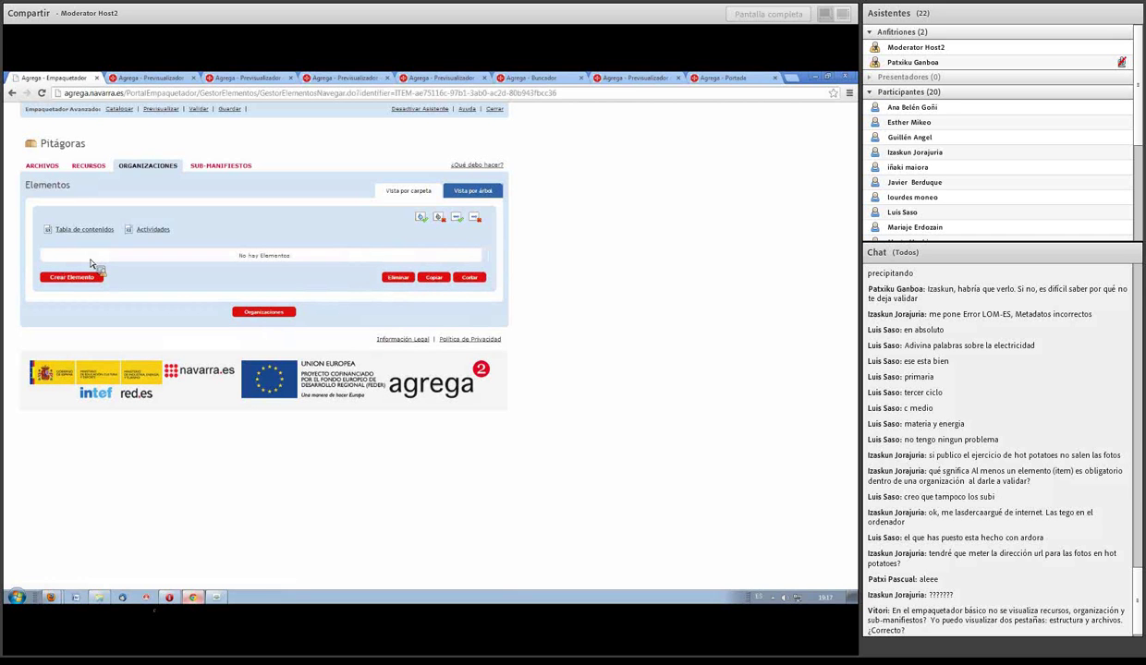
{"action": "left_click", "coordinate": [88, 282]}
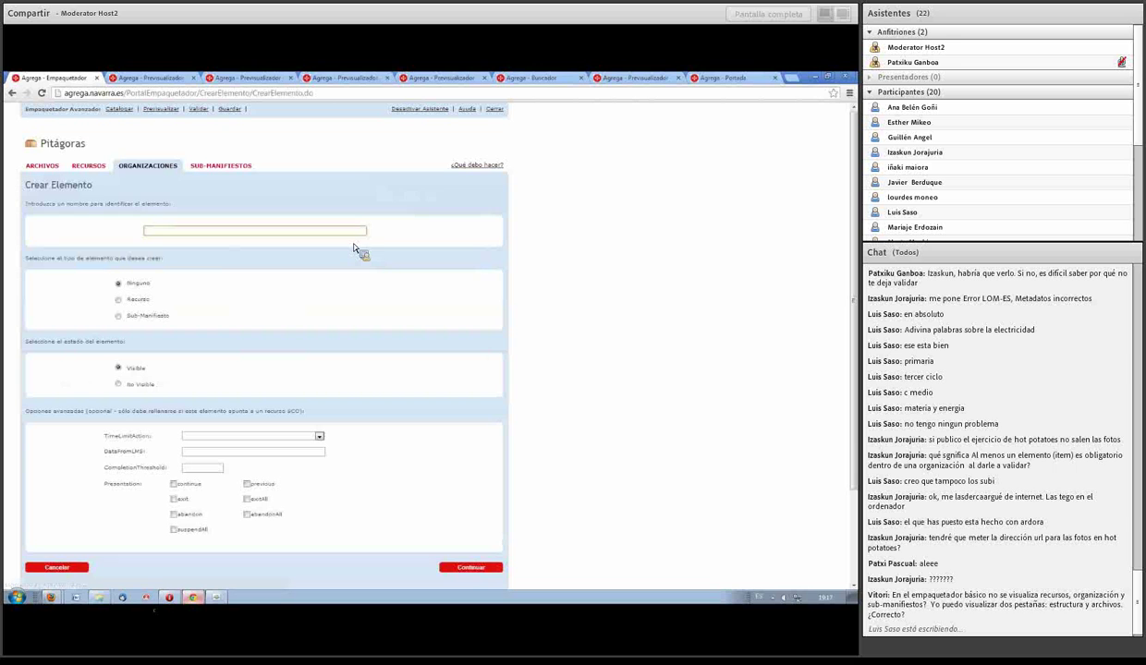
{"action": "left_click", "coordinate": [121, 300]}
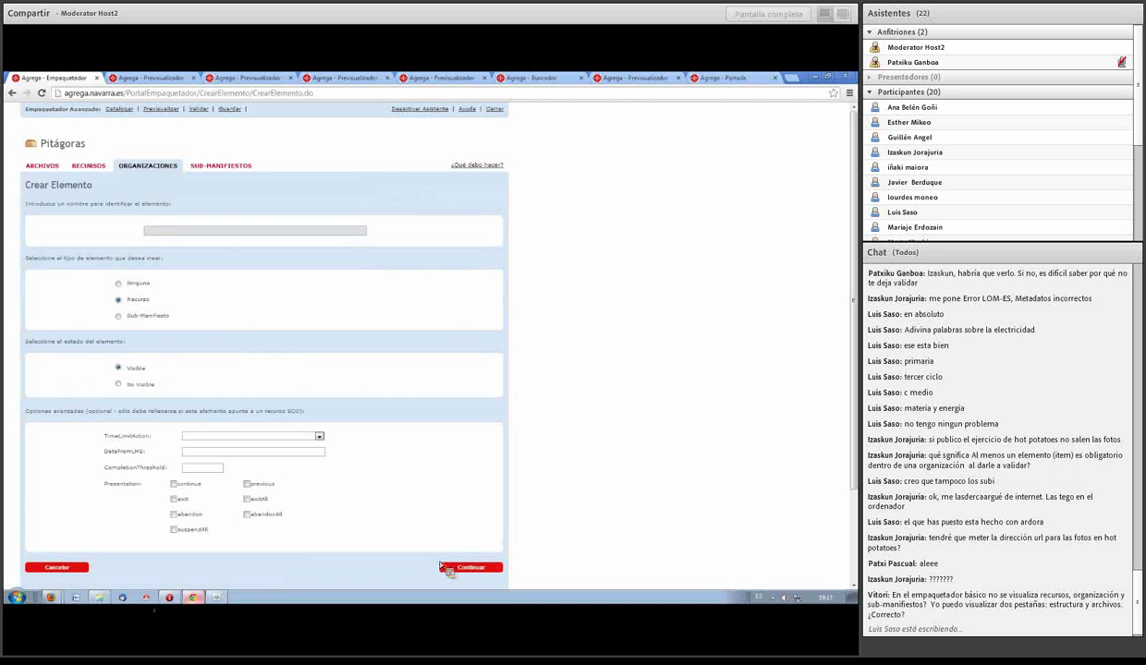
{"action": "left_click", "coordinate": [476, 569]}
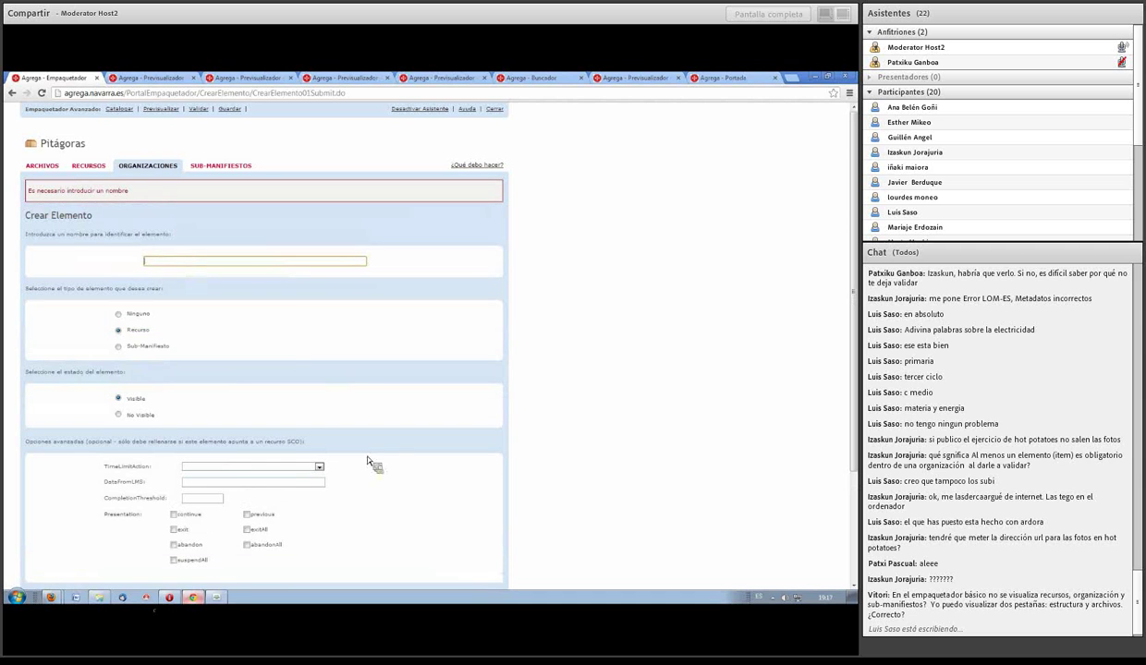
{"action": "left_click", "coordinate": [232, 263]}
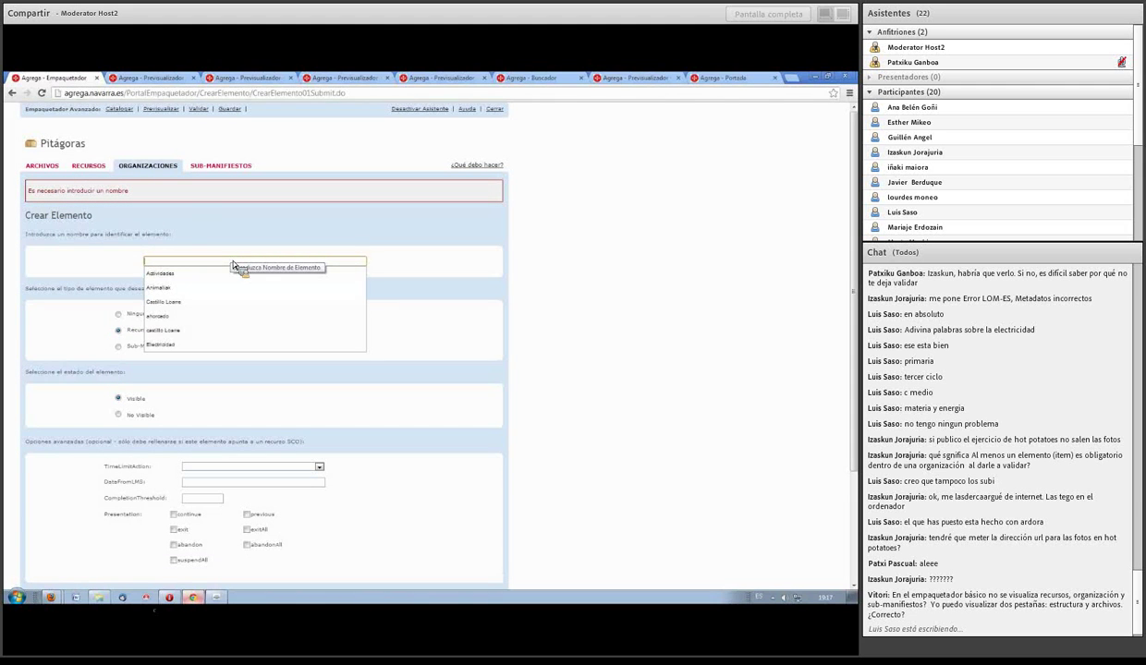
{"action": "type", "text": "Pitag"}
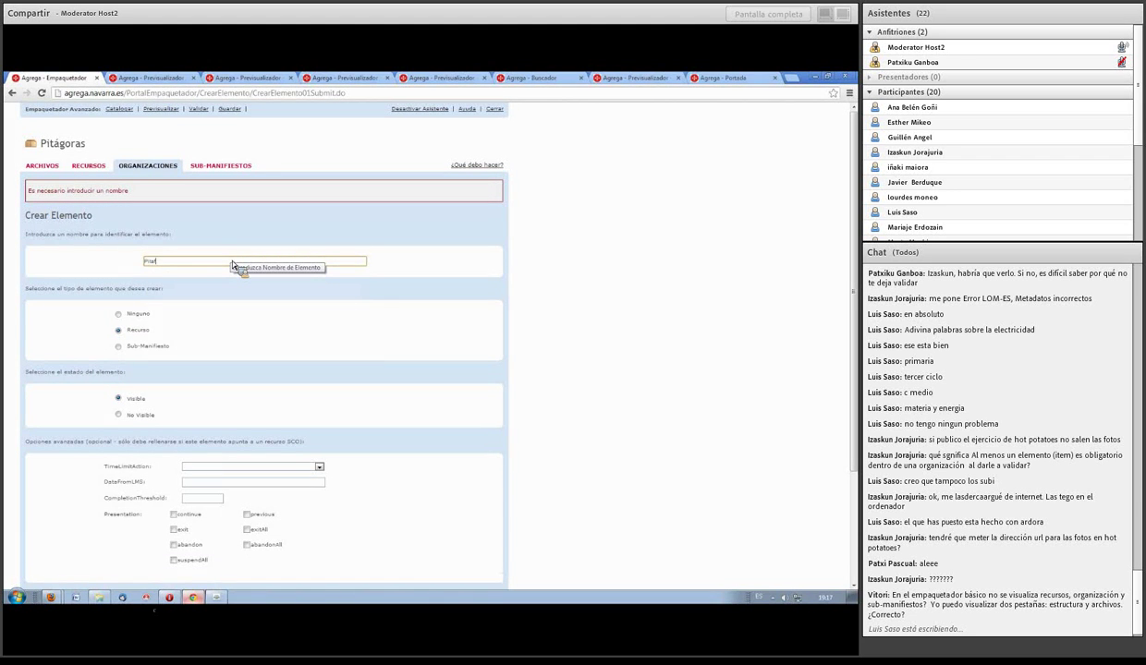
{"action": "type", "text": "oras"}
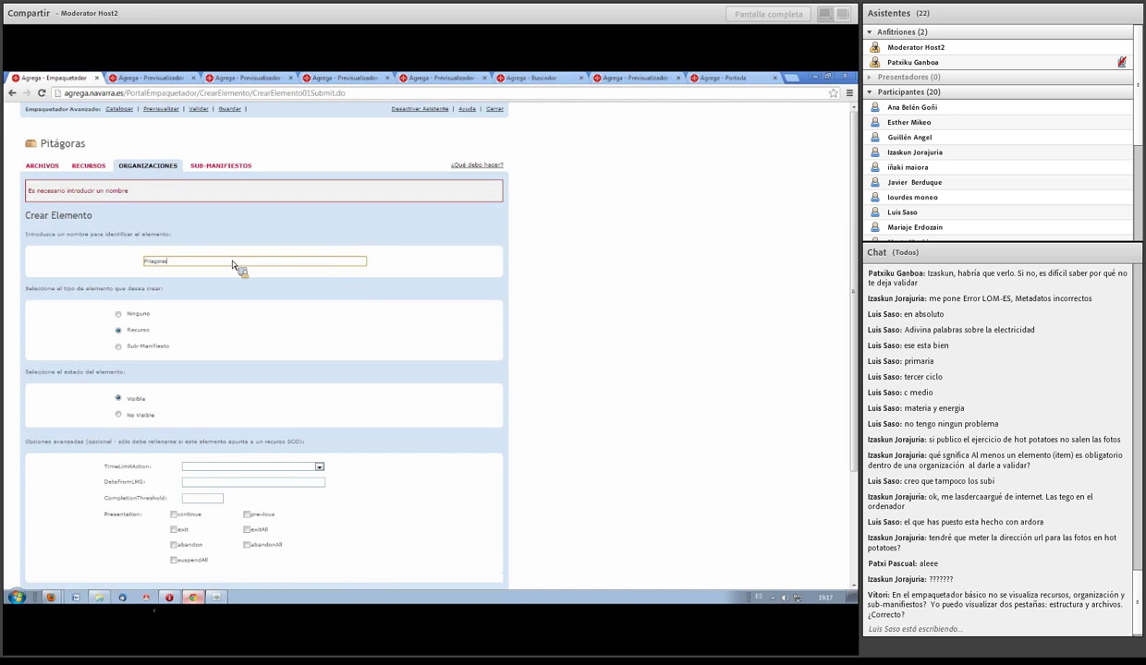
{"action": "scroll", "coordinate": [398, 388], "scroll_direction": "down", "scroll_amount": 3}
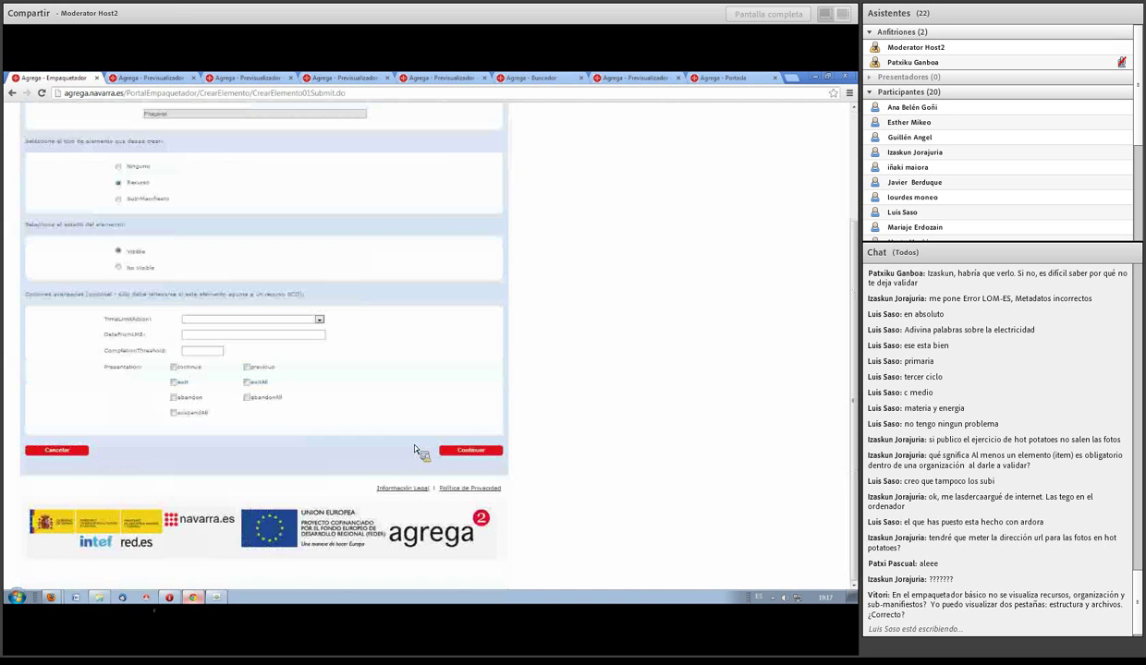
{"action": "left_click", "coordinate": [471, 452]}
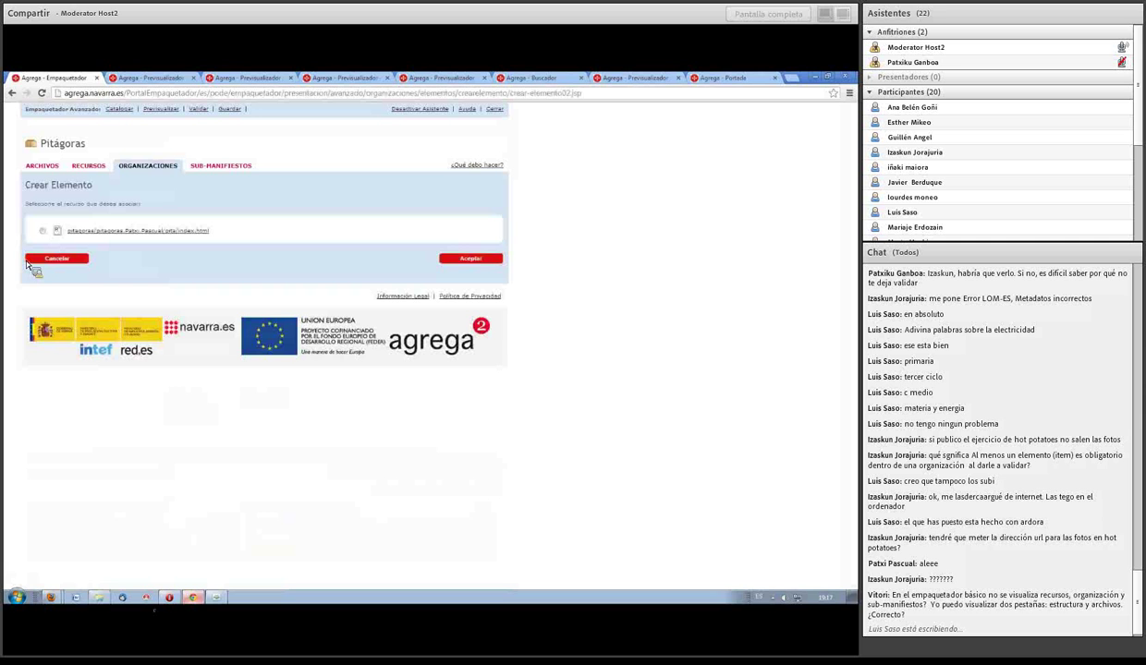
{"action": "left_click", "coordinate": [43, 230]}
{"action": "left_click", "coordinate": [467, 258]}
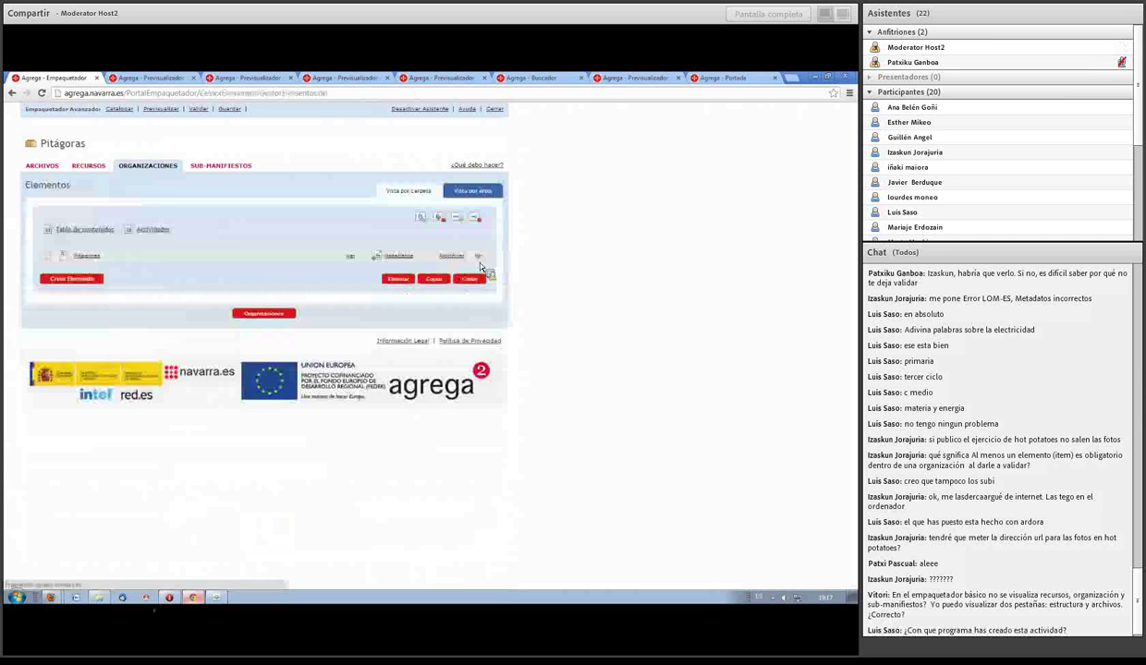
Save and validate the package, then set metadata language castellano and description 'Lo que sea'.
{"action": "left_click", "coordinate": [228, 109]}
{"action": "left_click", "coordinate": [199, 111]}
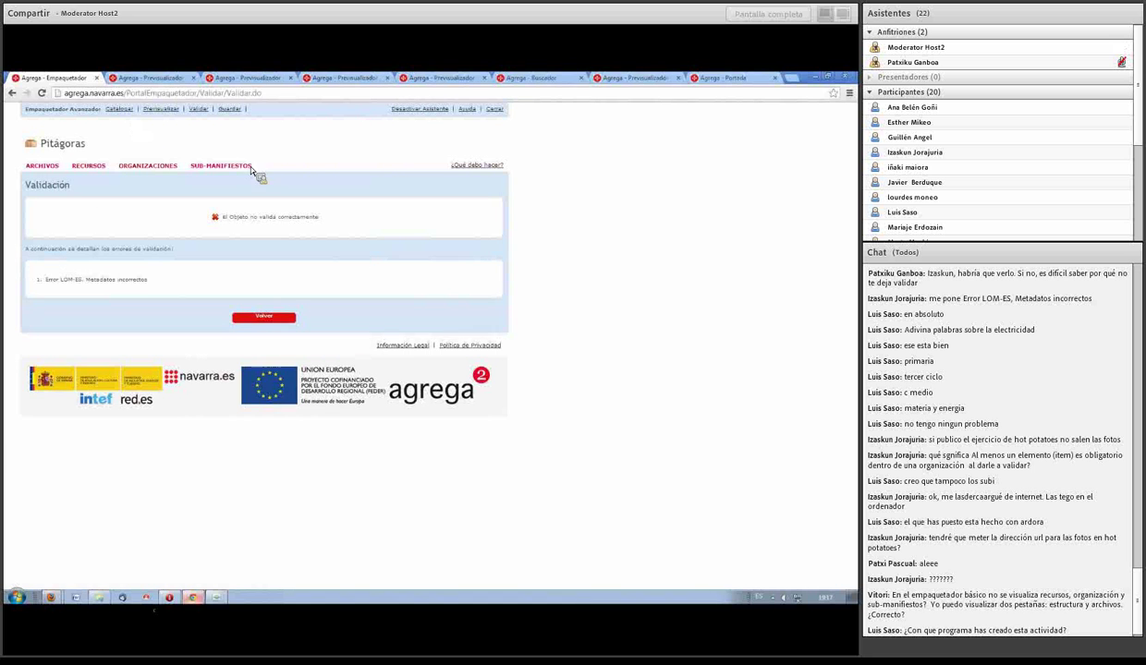
{"action": "left_click", "coordinate": [210, 163]}
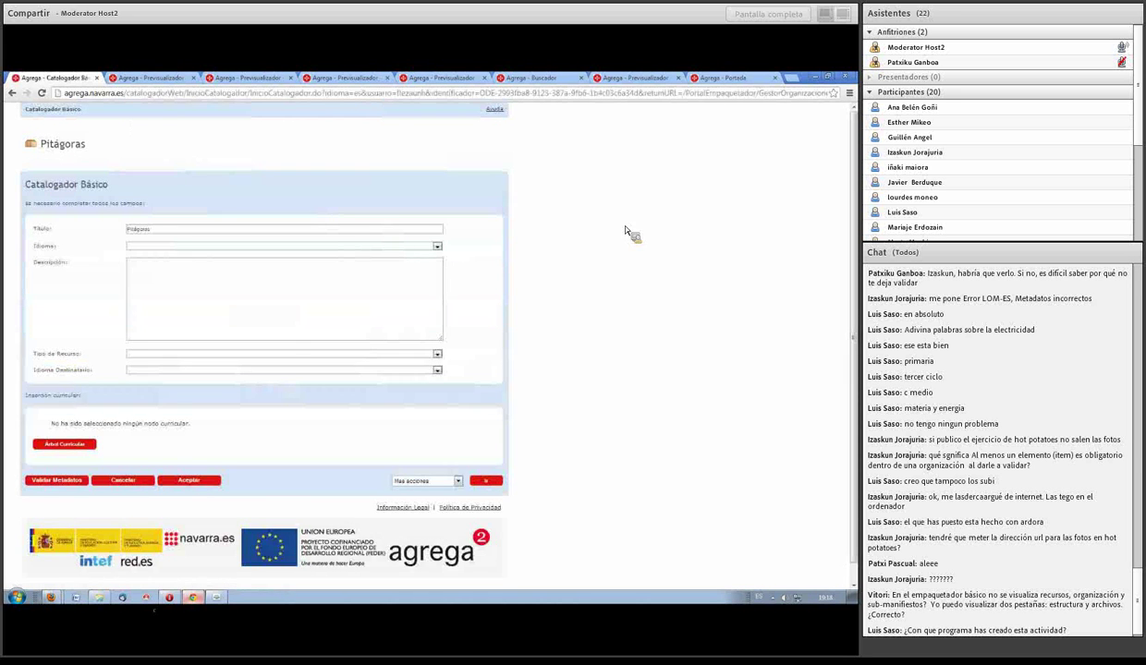
{"action": "left_click", "coordinate": [437, 247]}
{"action": "left_click", "coordinate": [422, 273]}
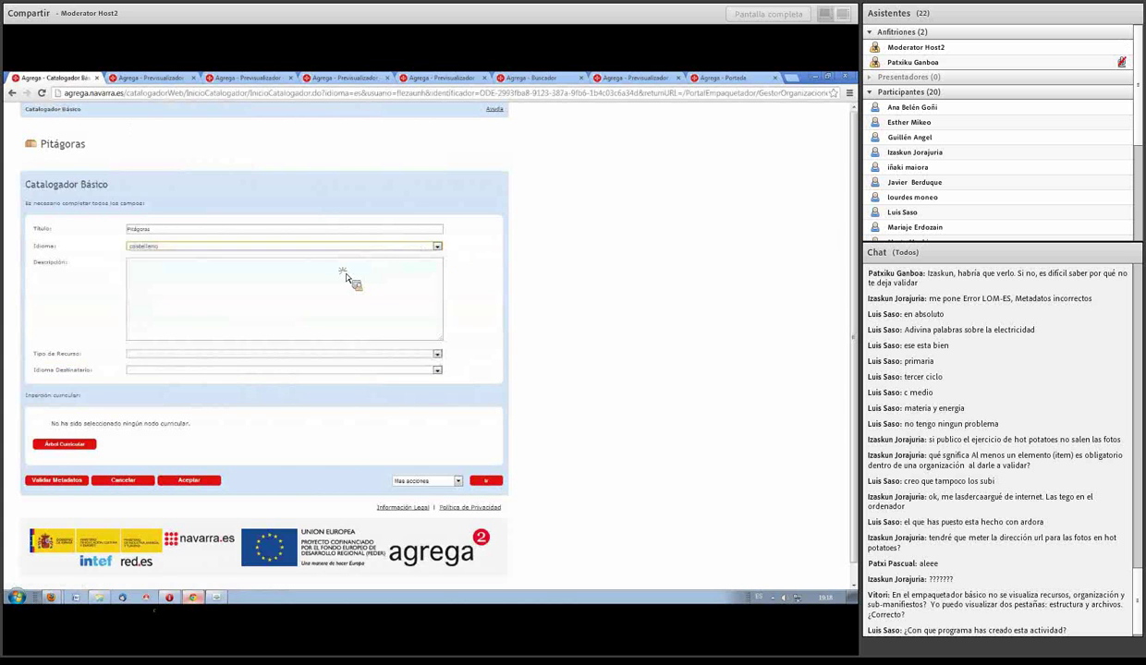
{"action": "left_click", "coordinate": [317, 278]}
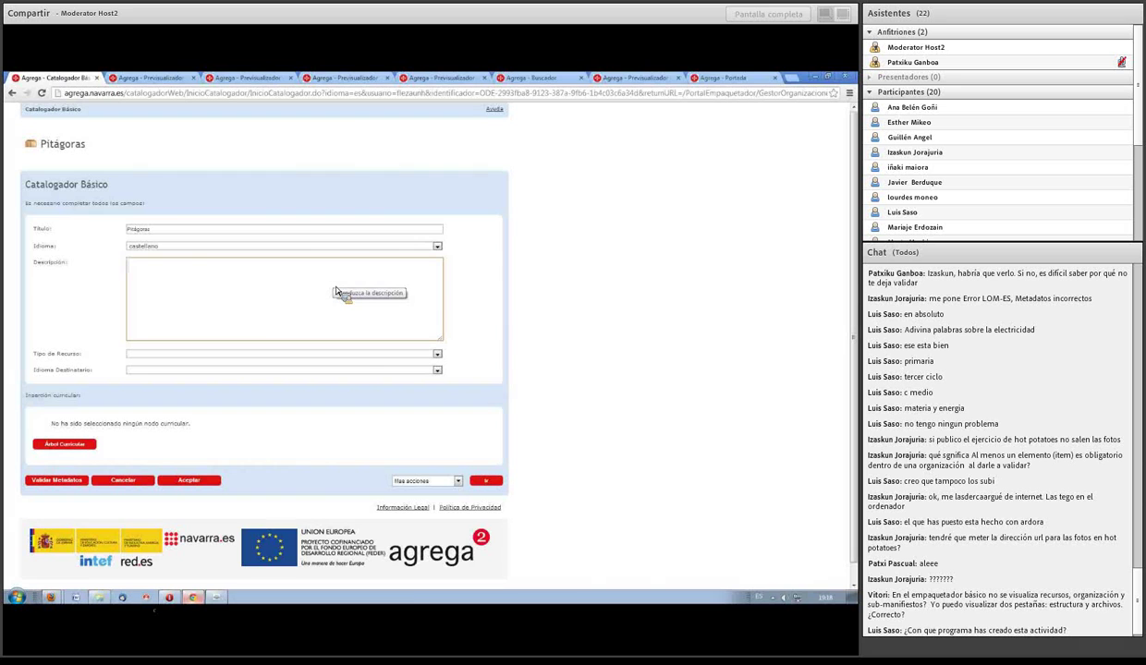
{"action": "type", "text": "Lo que sea"}
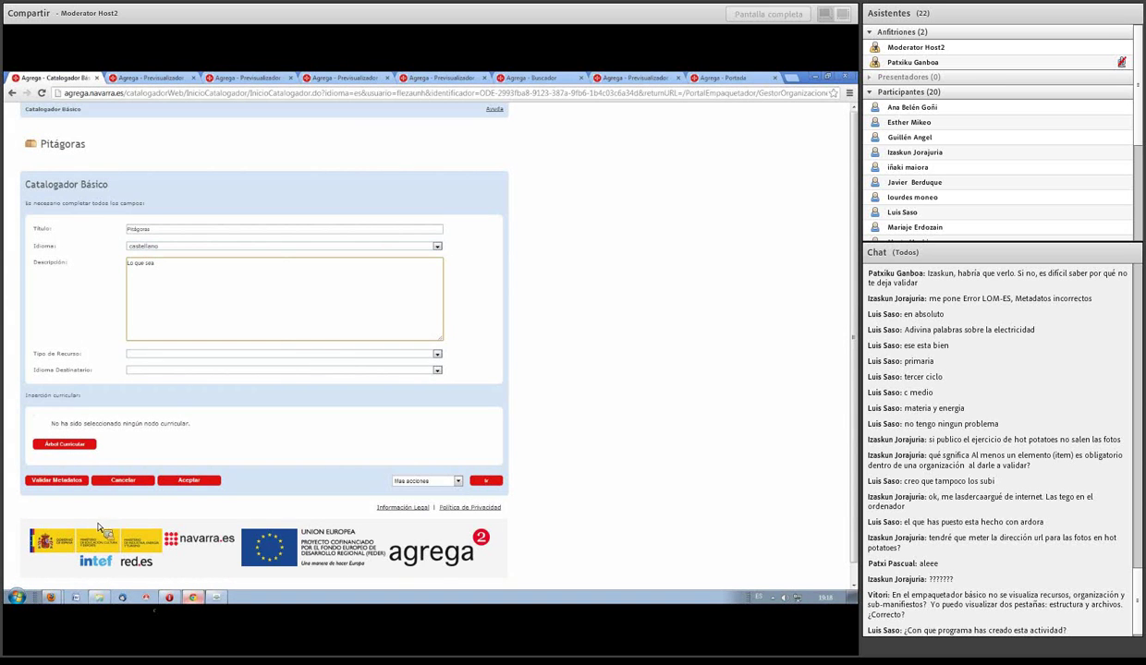
Set resource type juego didáctico and target language castellano, then validate the metadata.
{"action": "left_click", "coordinate": [240, 355]}
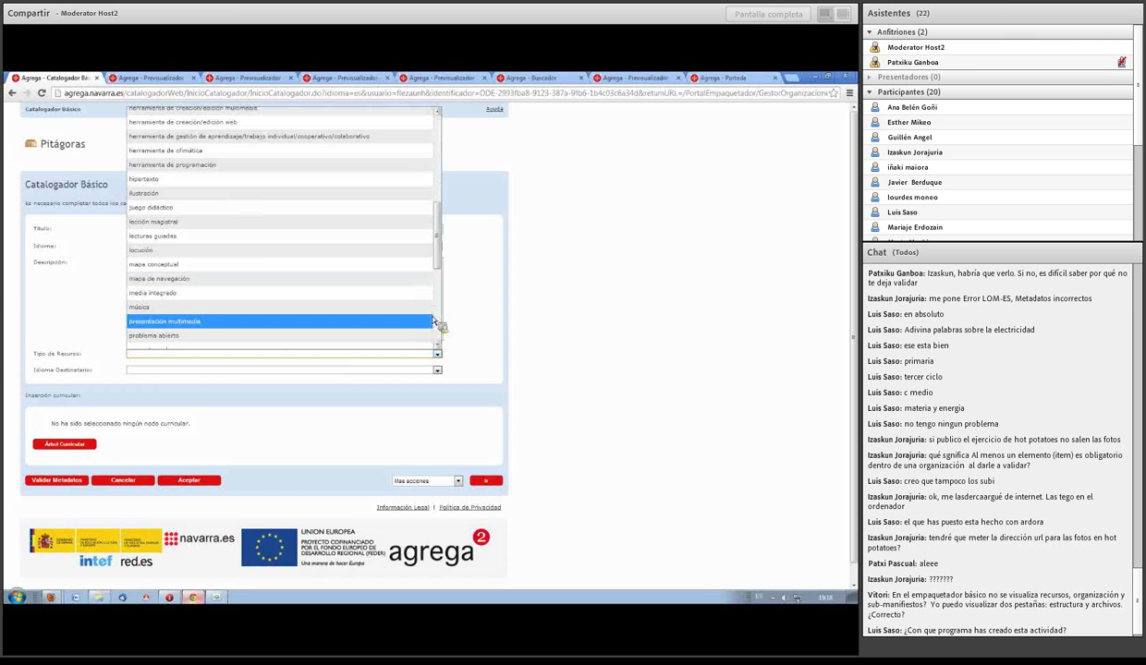
{"action": "scroll", "coordinate": [422, 317], "scroll_direction": "down", "scroll_amount": 2}
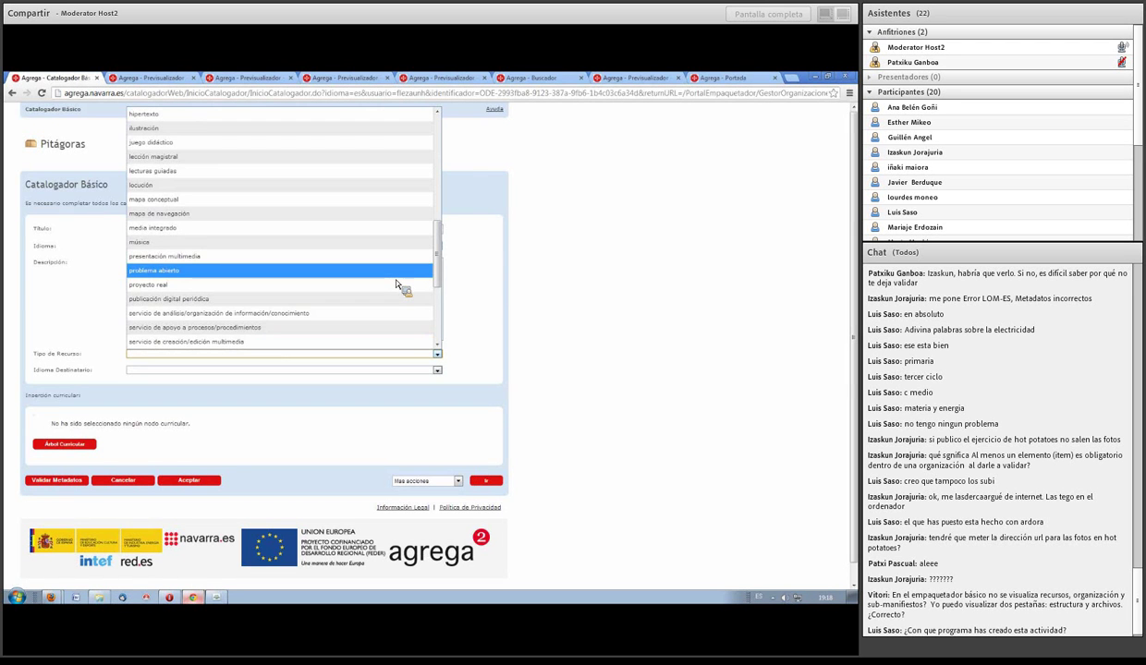
{"action": "left_click", "coordinate": [343, 144]}
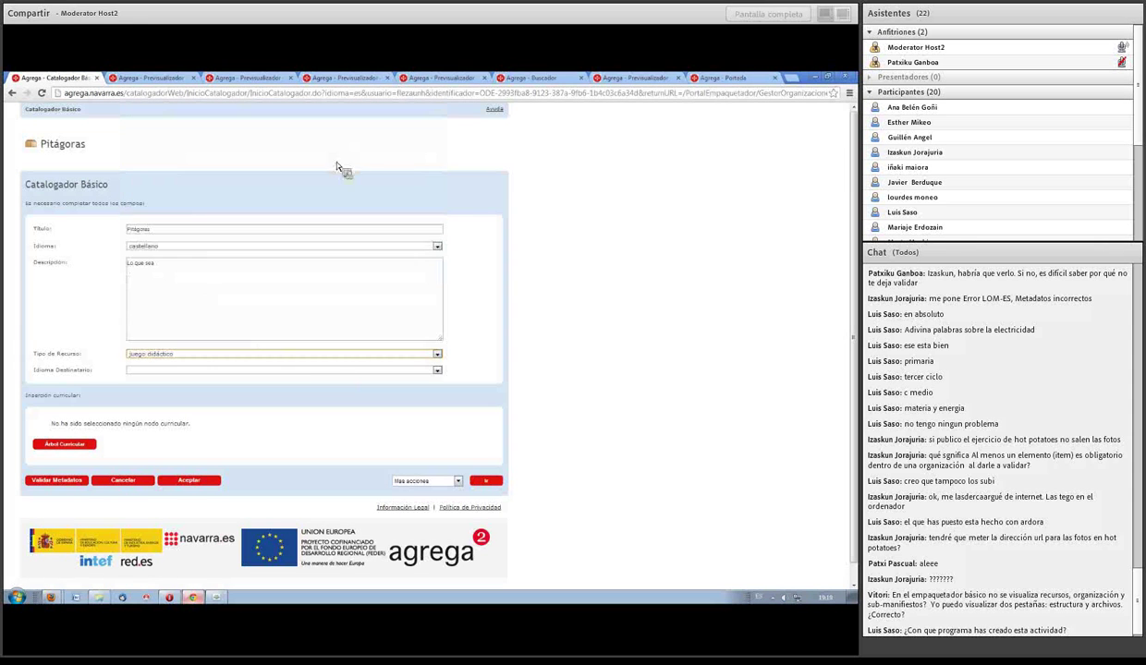
{"action": "left_click", "coordinate": [437, 369]}
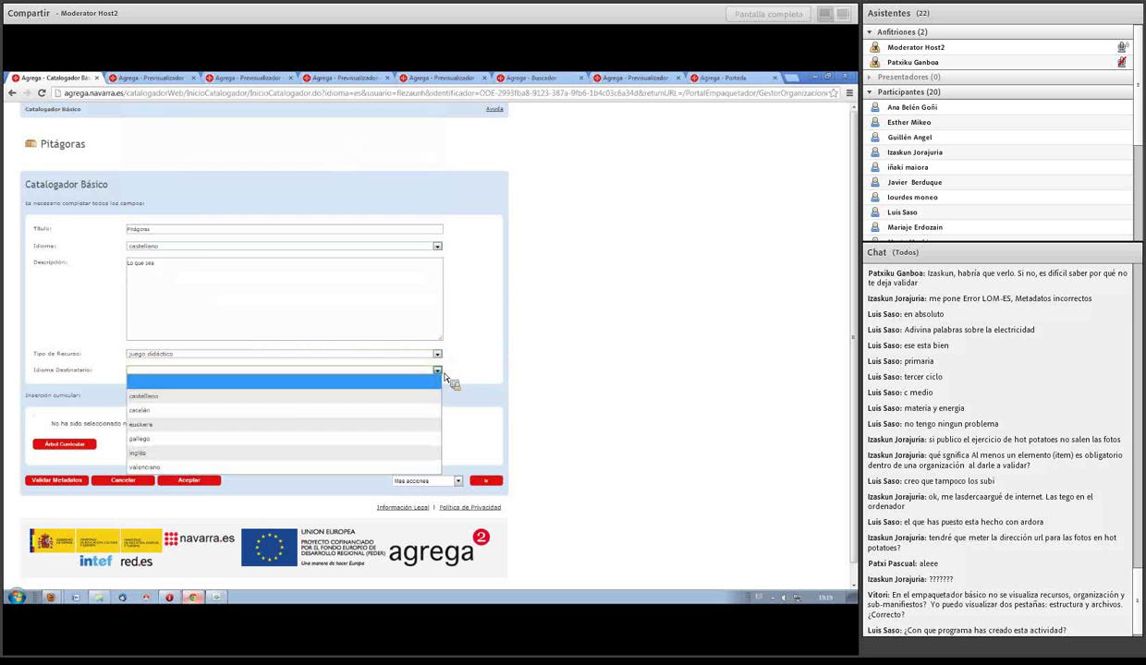
{"action": "left_click", "coordinate": [277, 395]}
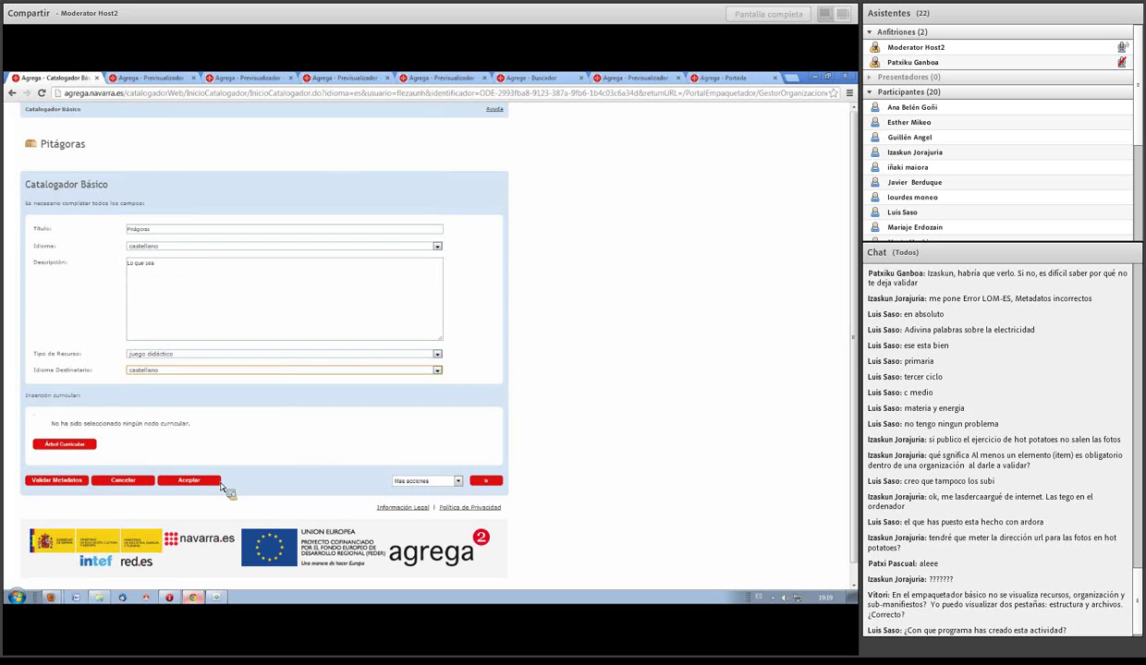
{"action": "left_click", "coordinate": [57, 480]}
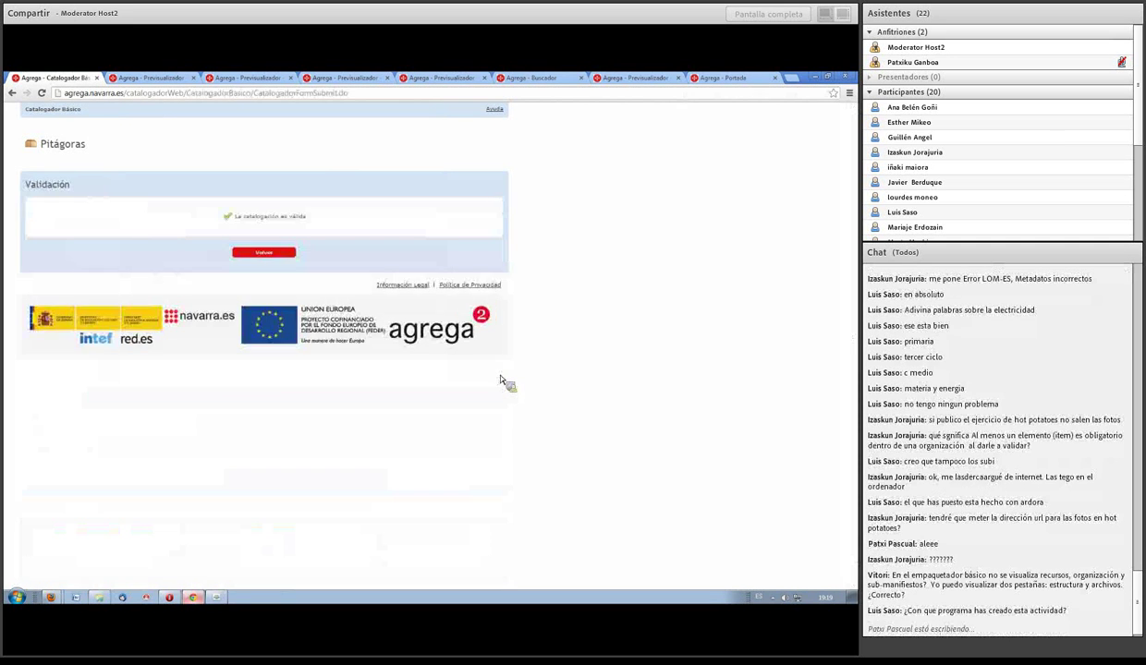
{"action": "left_click", "coordinate": [282, 262]}
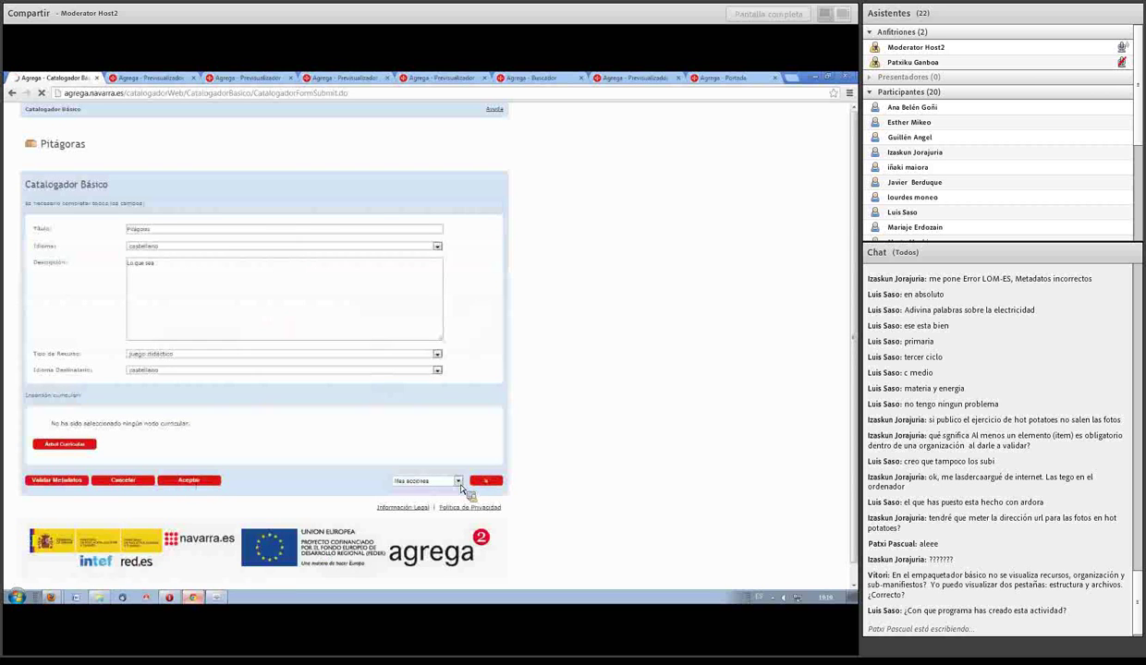
Attach the cataloguing to the object and preview its first Pitagorasen Teorema. Antzekotasuna page.
{"action": "left_click", "coordinate": [466, 474]}
{"action": "left_click", "coordinate": [453, 249]}
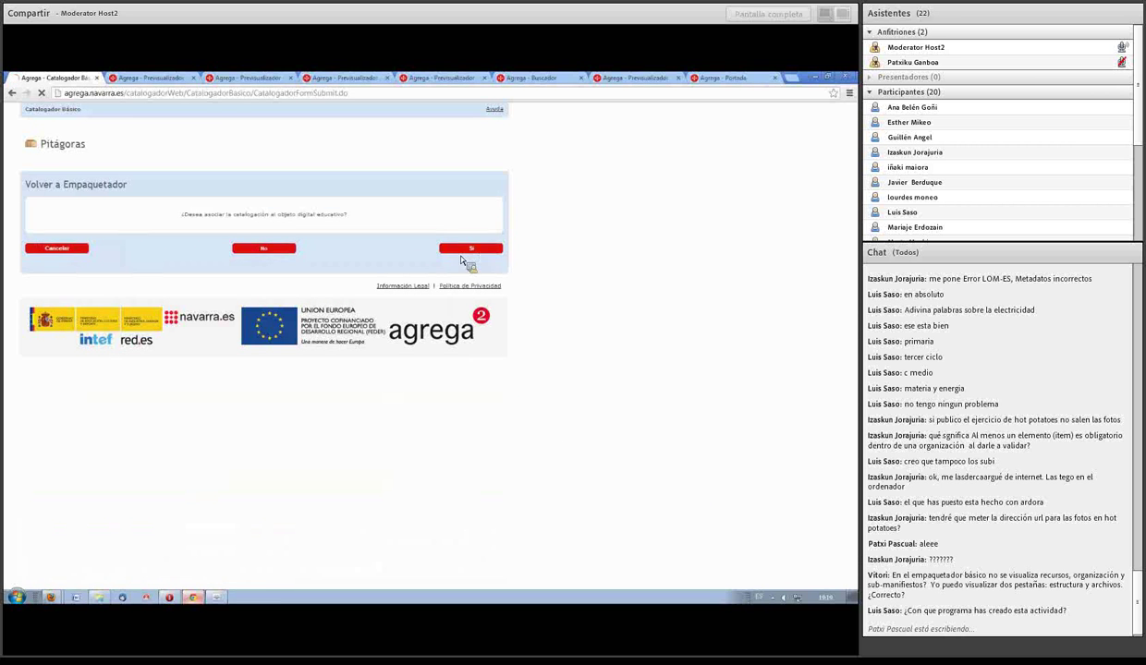
{"action": "left_click", "coordinate": [165, 108]}
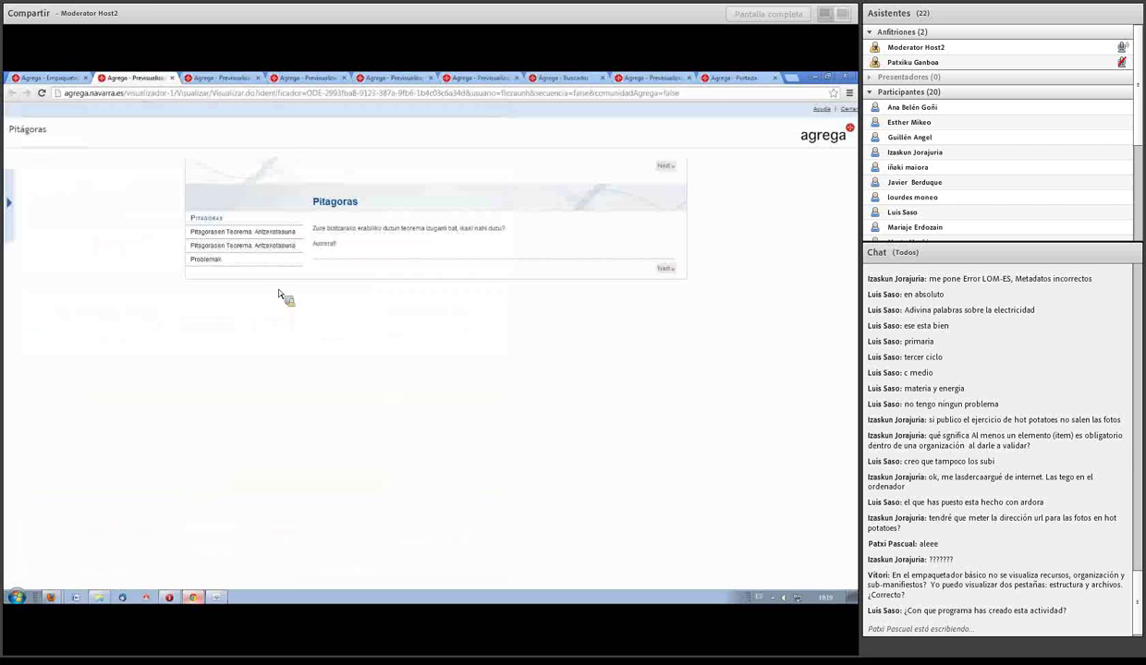
{"action": "left_click", "coordinate": [257, 233]}
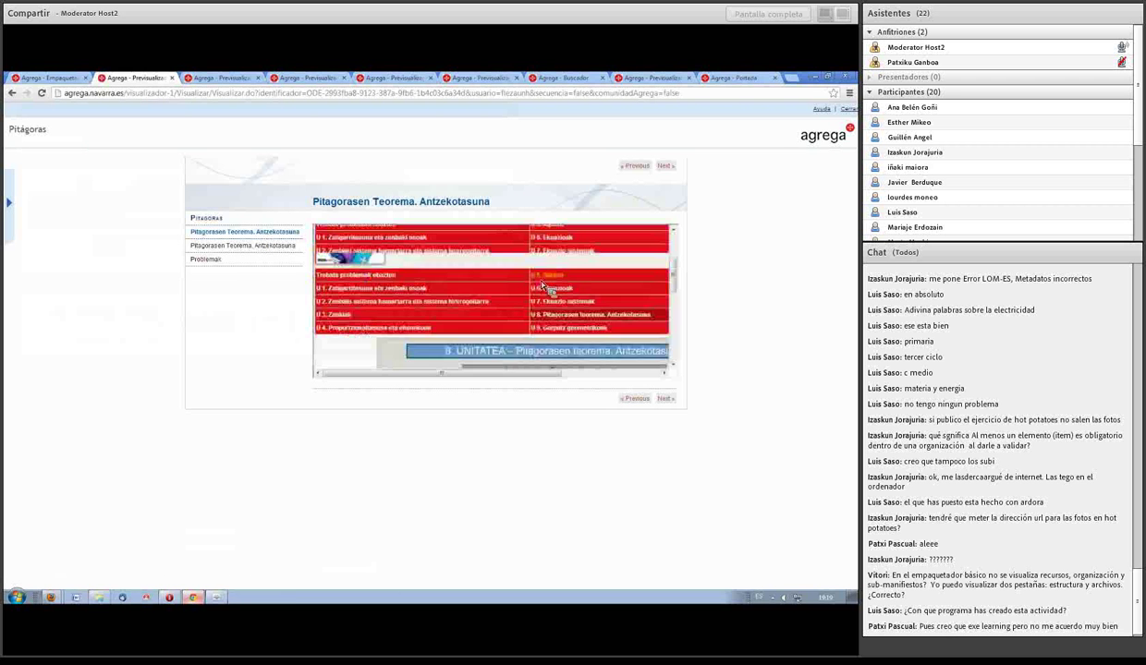
{"action": "scroll", "coordinate": [534, 305], "scroll_direction": "down", "scroll_amount": 10}
{"action": "scroll", "coordinate": [534, 330], "scroll_direction": "up", "scroll_amount": 10}
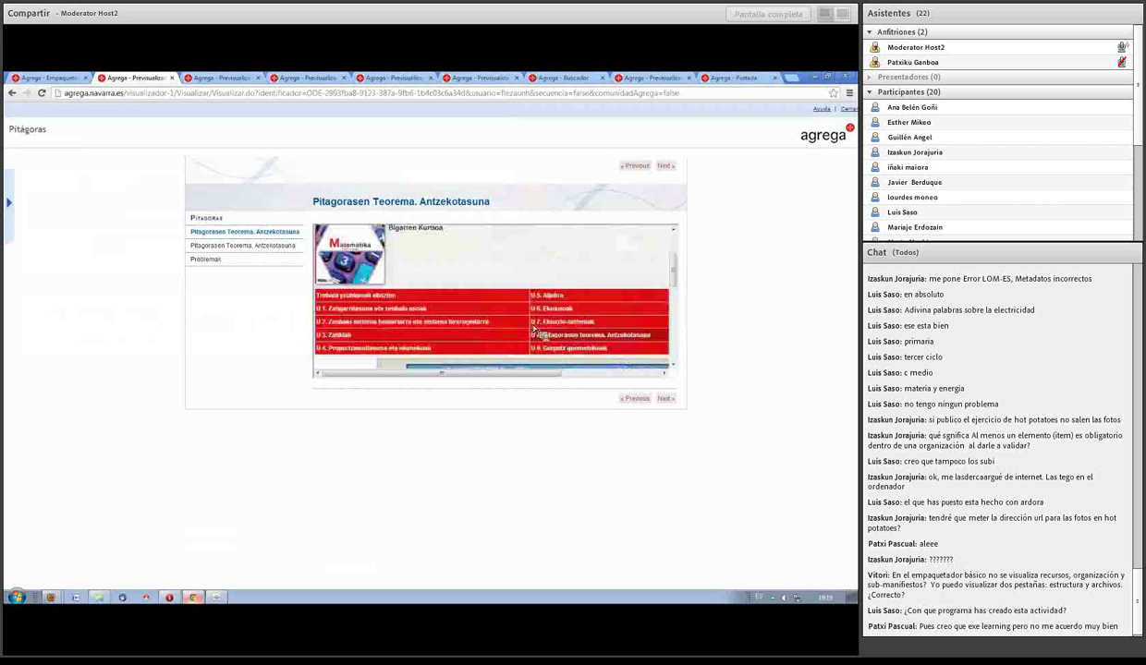
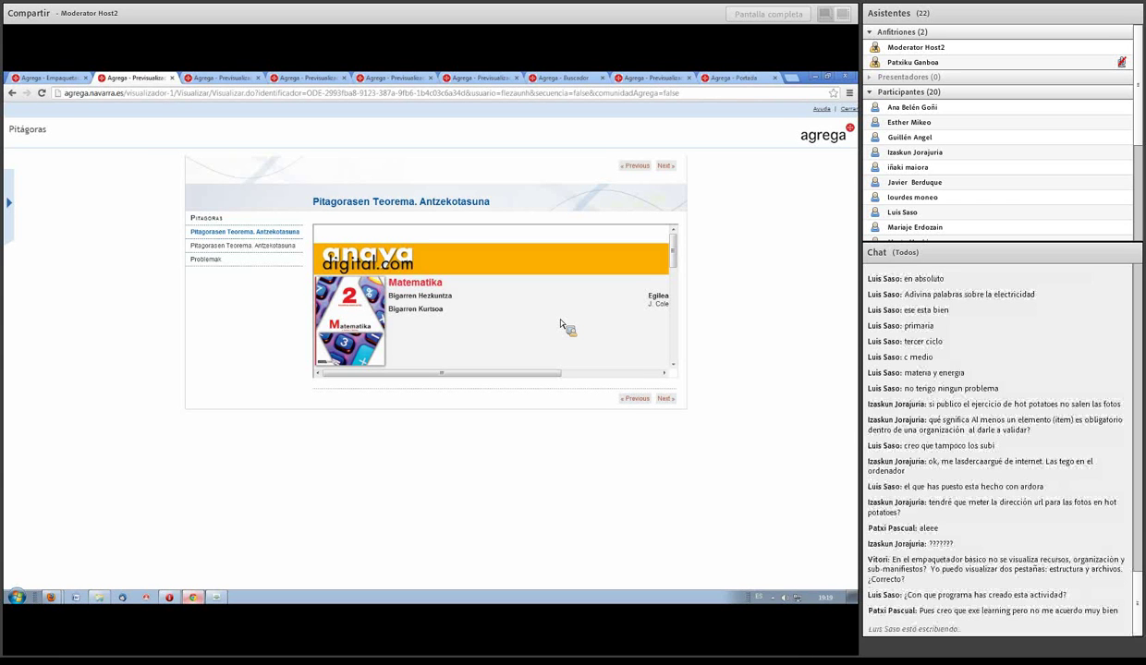
Save the Pitágoras package, then close the packager and confirm saving the changes.
{"action": "left_click", "coordinate": [242, 245]}
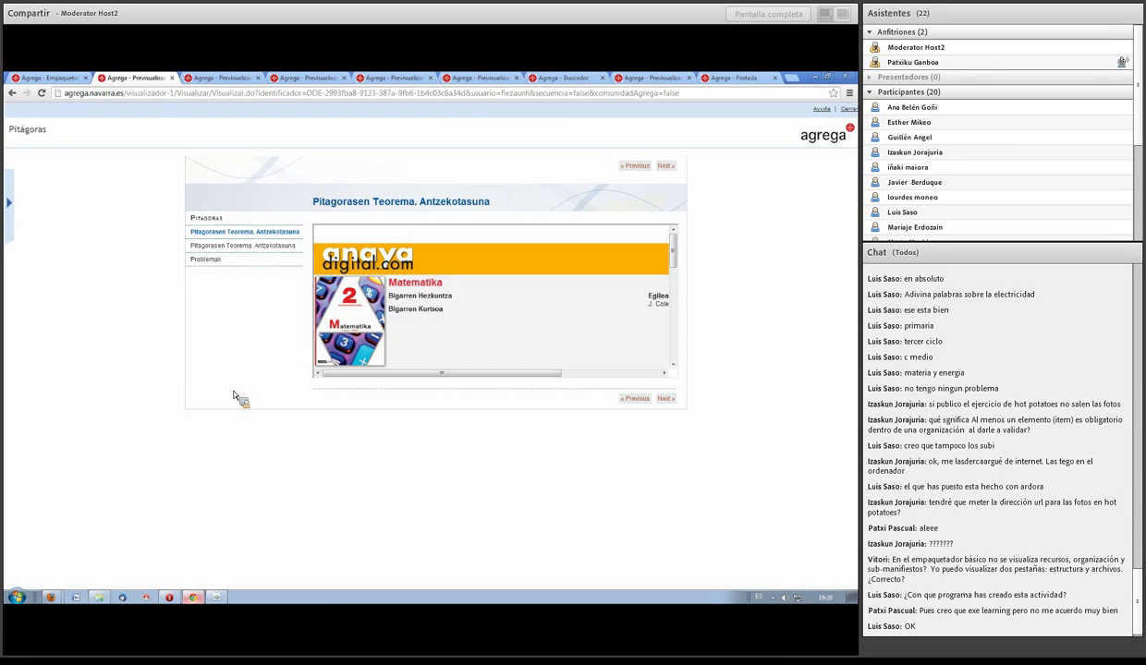
{"action": "left_click", "coordinate": [56, 78]}
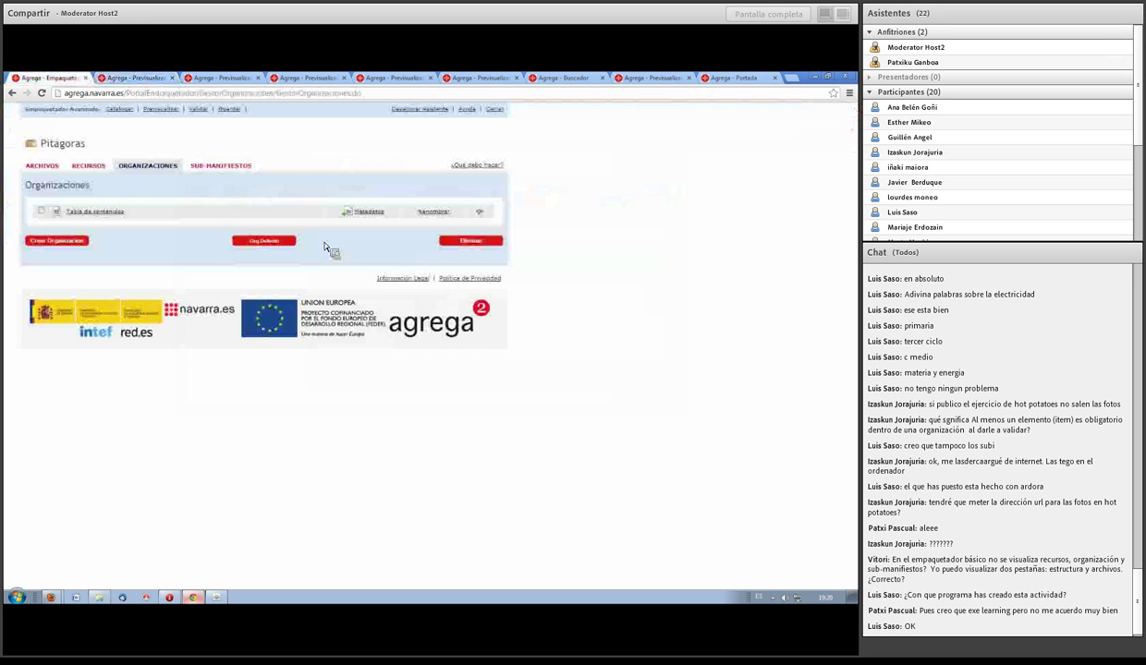
{"action": "left_click", "coordinate": [231, 109]}
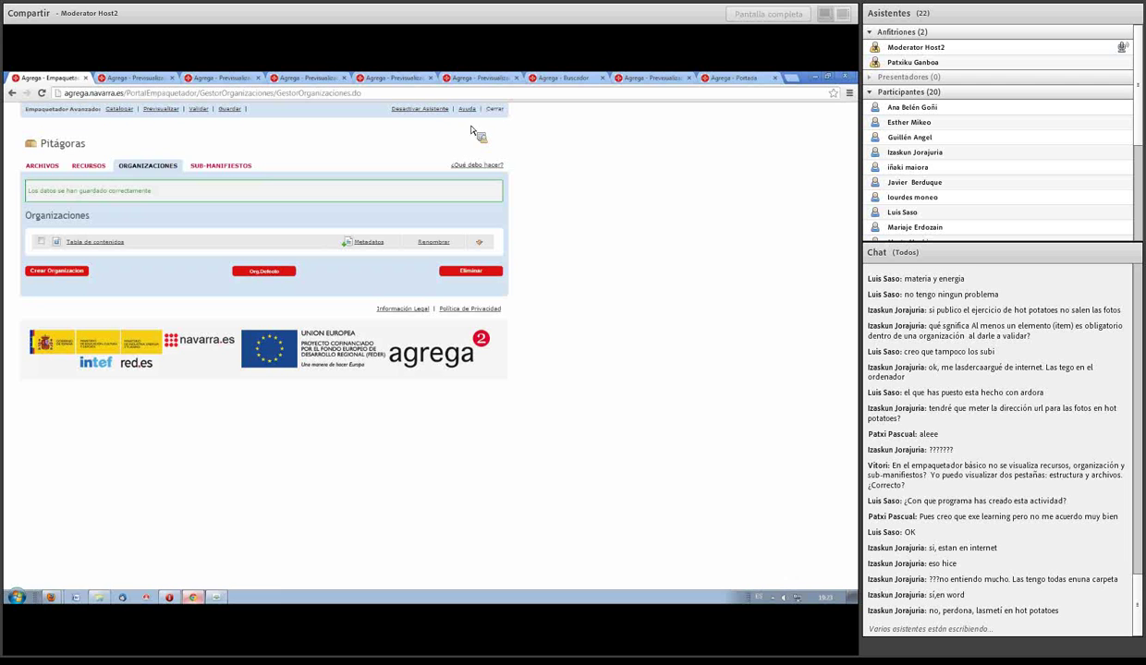
{"action": "left_click", "coordinate": [495, 108]}
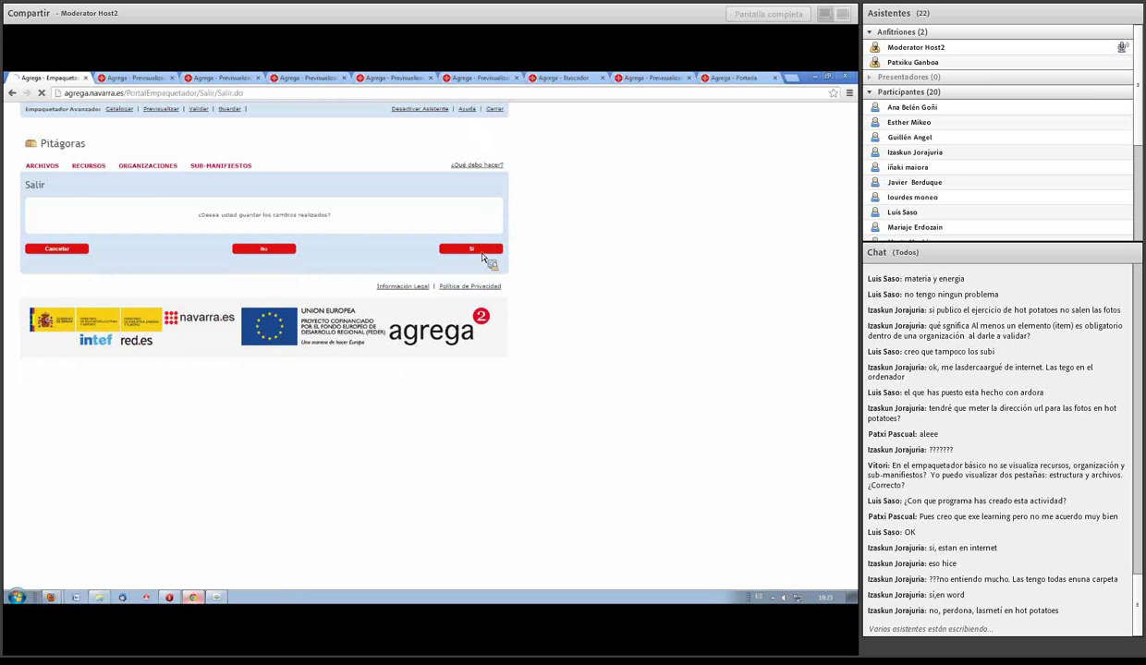
{"action": "left_click", "coordinate": [483, 256]}
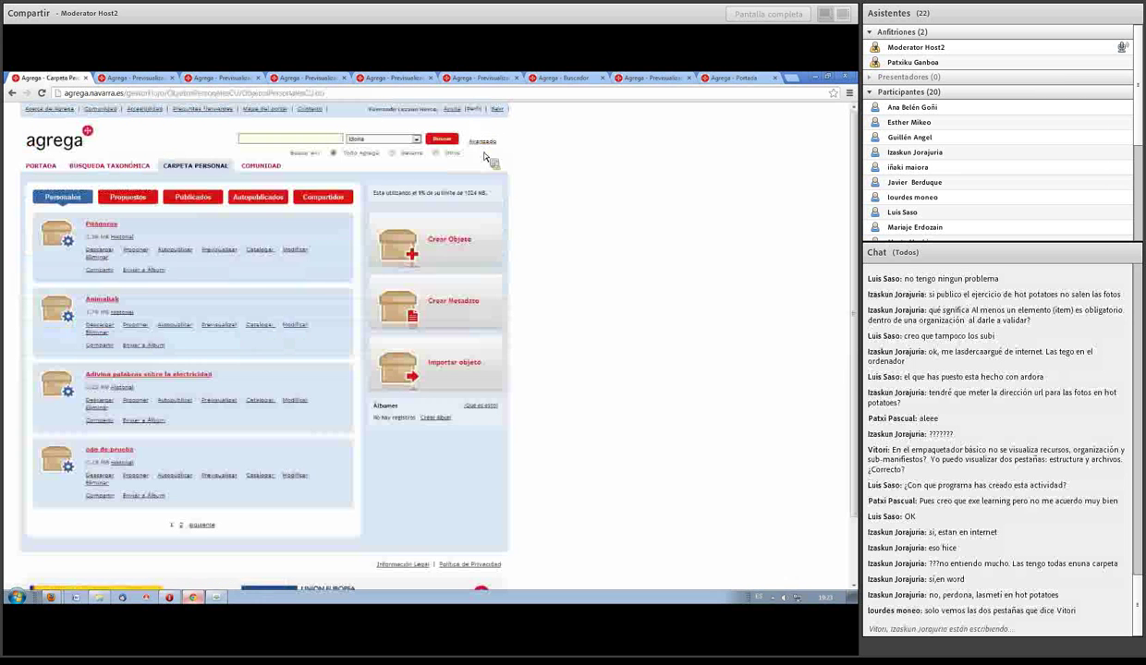
Open the user profile and highlight the Tipo de empaquetador preference, which is avanzado.
{"action": "left_click", "coordinate": [473, 108]}
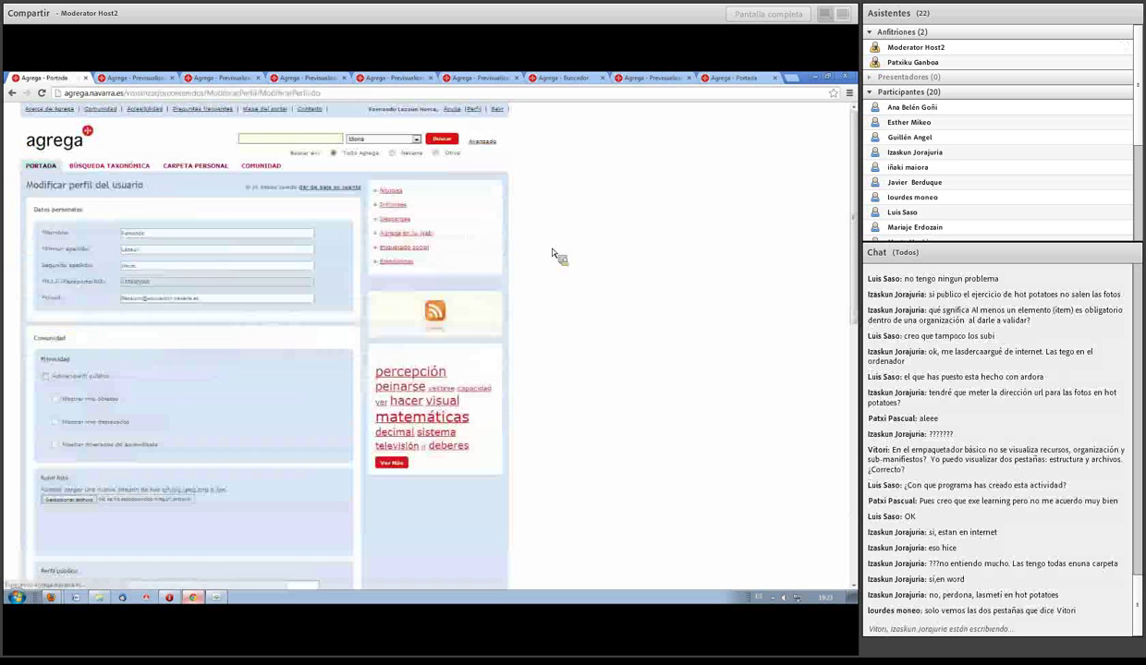
{"action": "scroll", "coordinate": [331, 382], "scroll_direction": "down", "scroll_amount": 3}
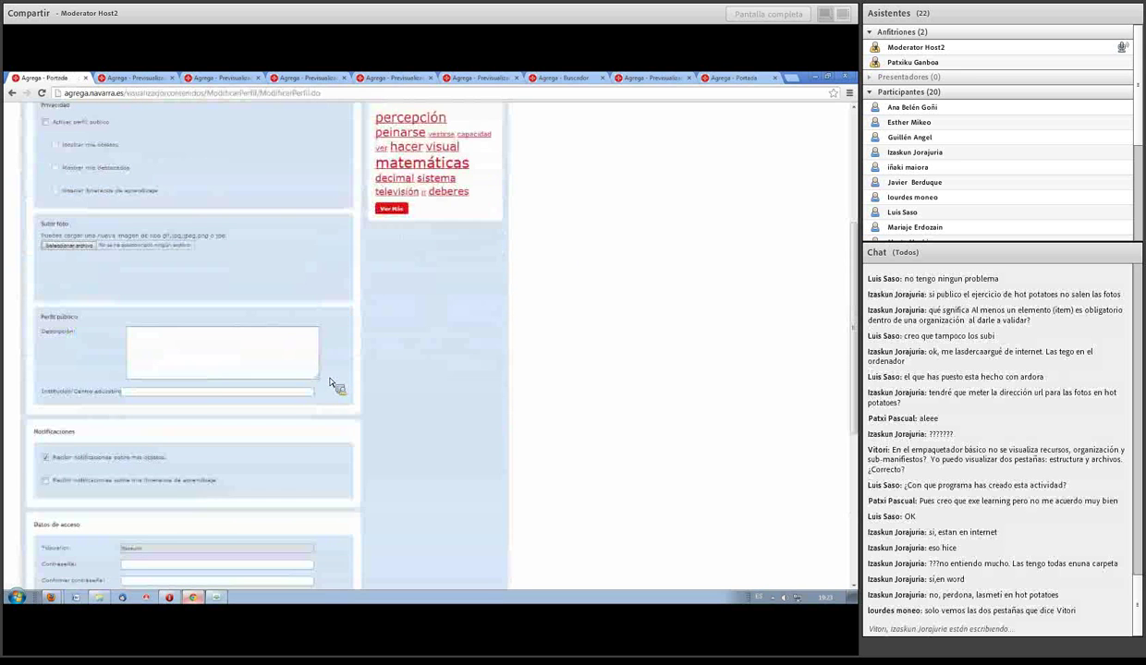
{"action": "scroll", "coordinate": [333, 384], "scroll_direction": "down", "scroll_amount": 4}
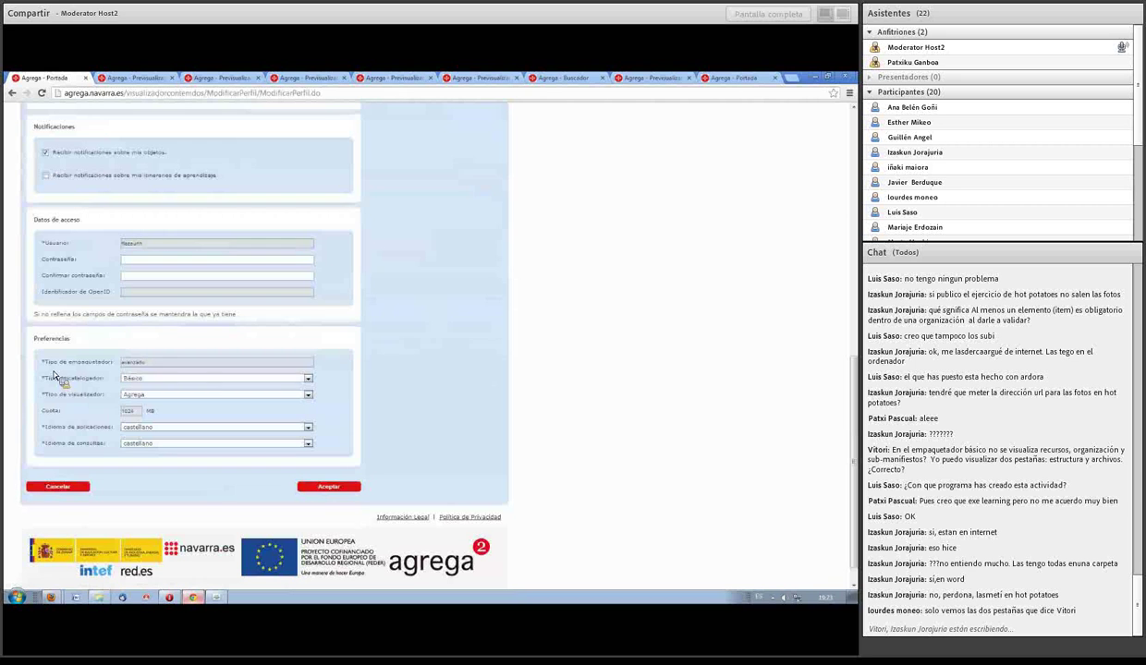
{"action": "double_click", "coordinate": [139, 364]}
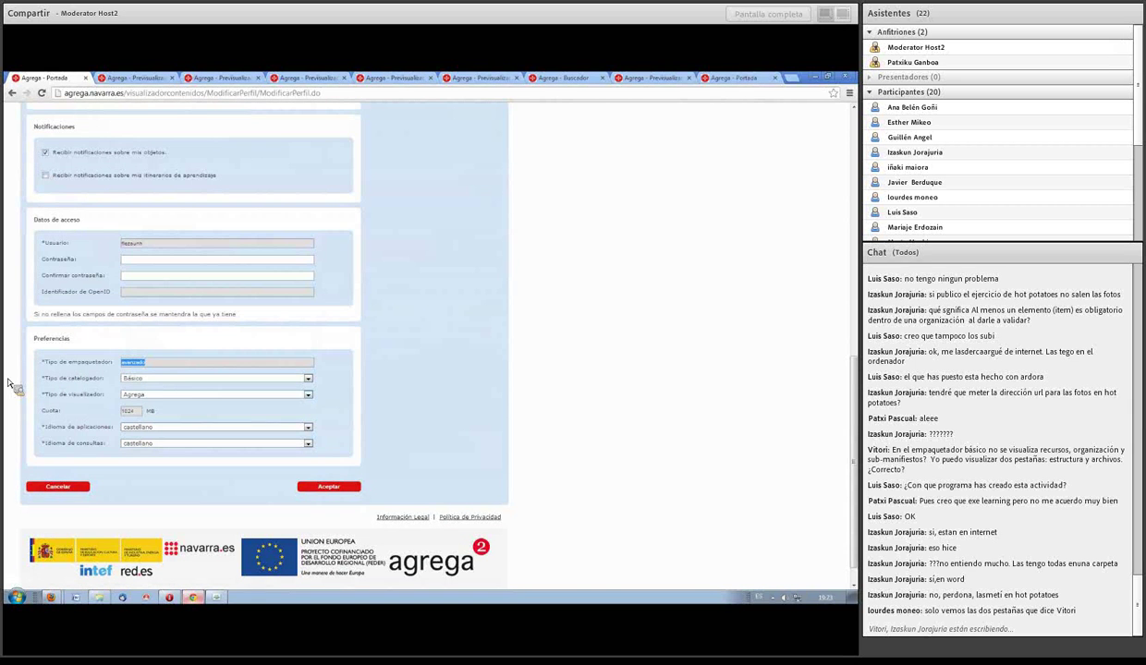
{"action": "left_click", "coordinate": [308, 368]}
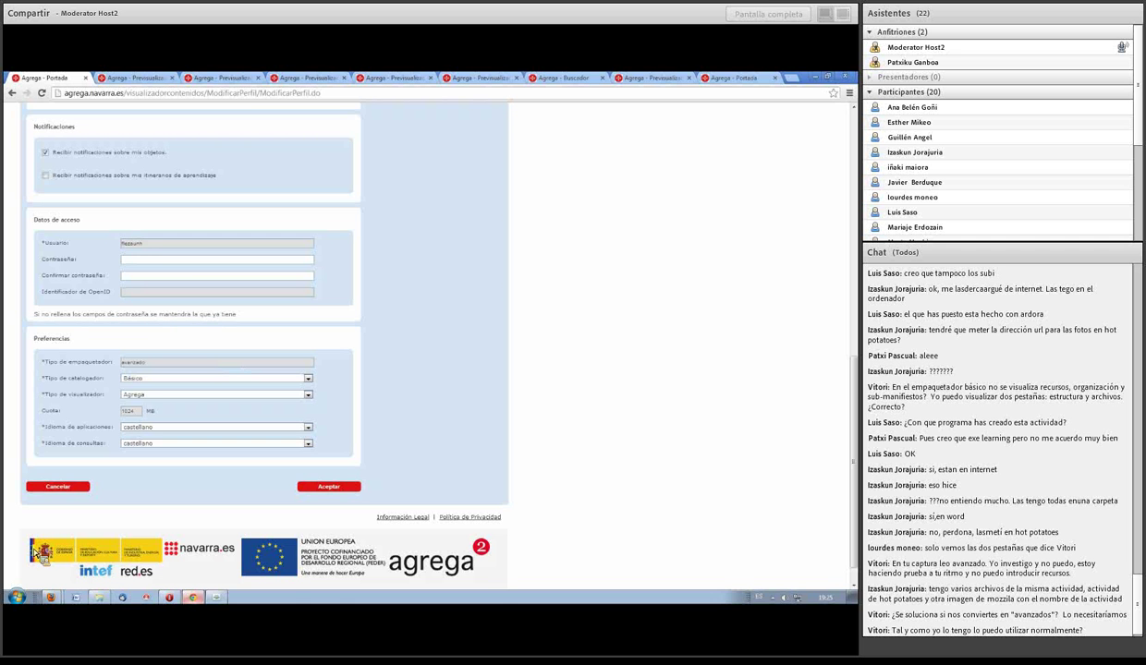
{"action": "scroll", "coordinate": [609, 144], "scroll_direction": "up", "scroll_amount": 2}
{"action": "scroll", "coordinate": [272, 165], "scroll_direction": "up", "scroll_amount": 10}
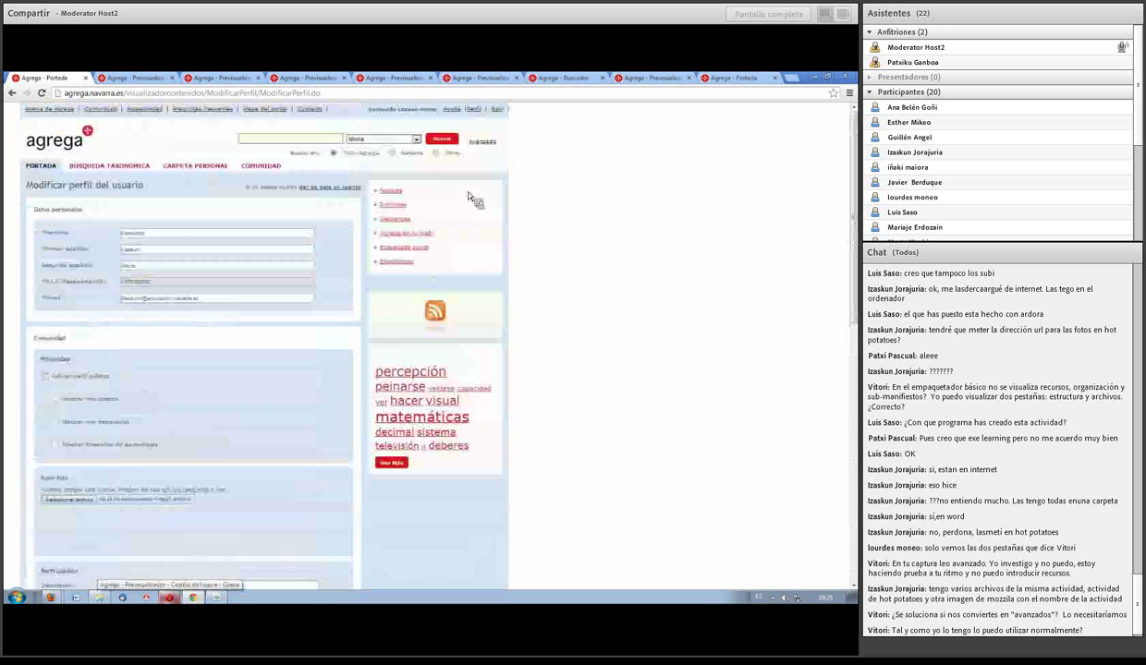
Log out of the Agrega portal and dismiss the Firefox window list over the taskbar.
{"action": "left_click", "coordinate": [456, 110]}
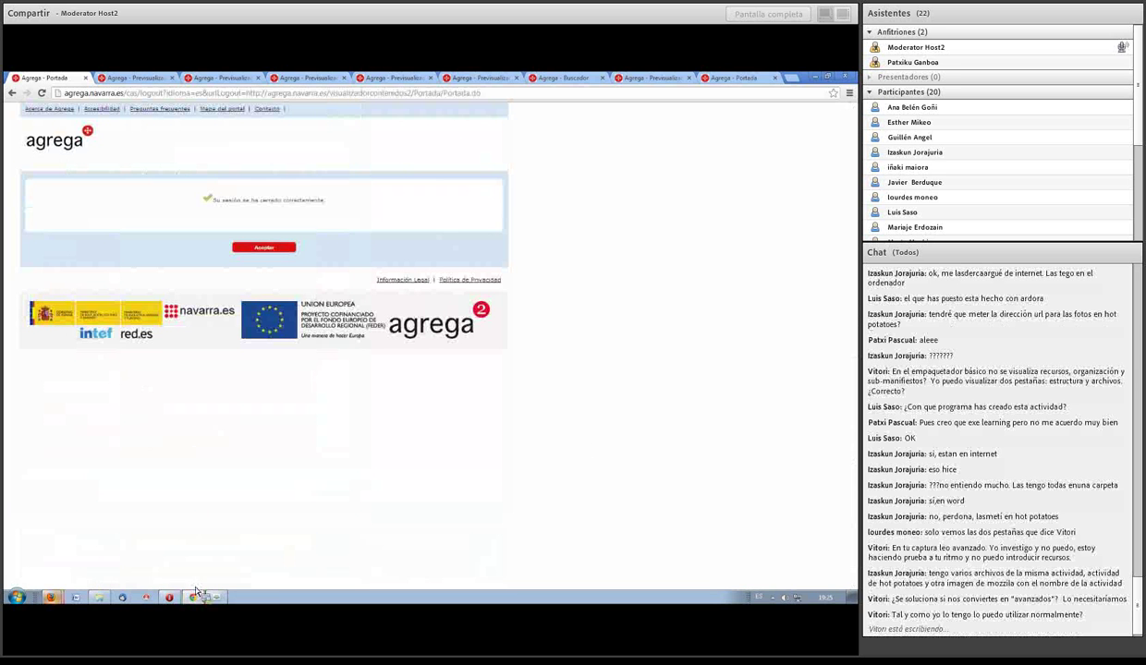
{"action": "mouse_move", "coordinate": [51, 596]}
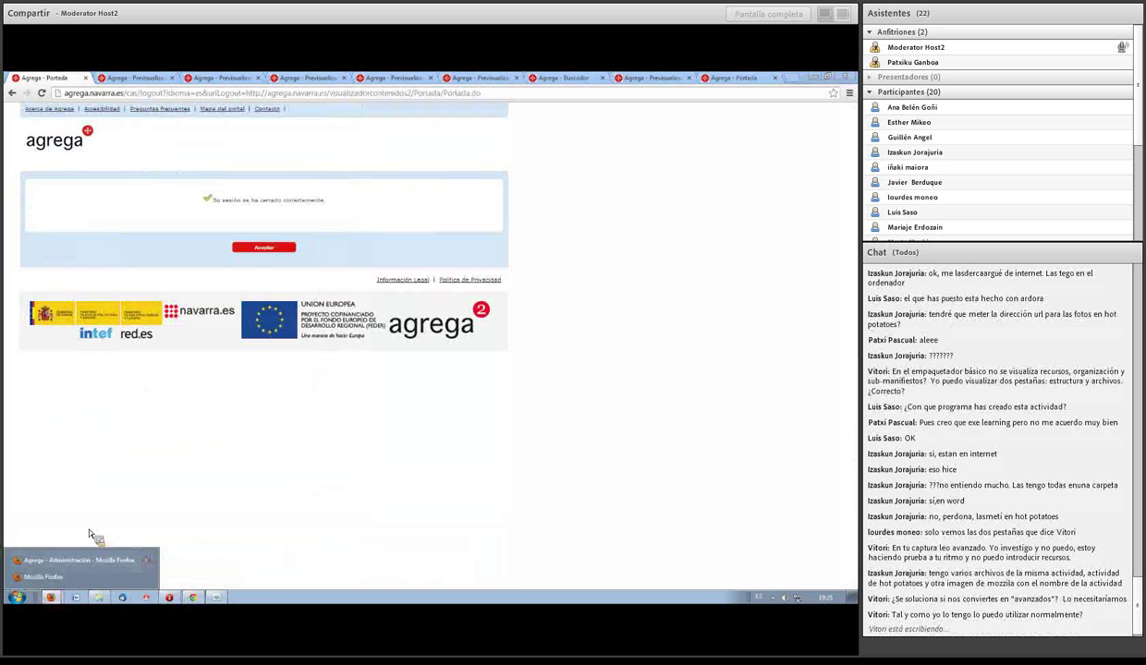
{"action": "left_click", "coordinate": [41, 577]}
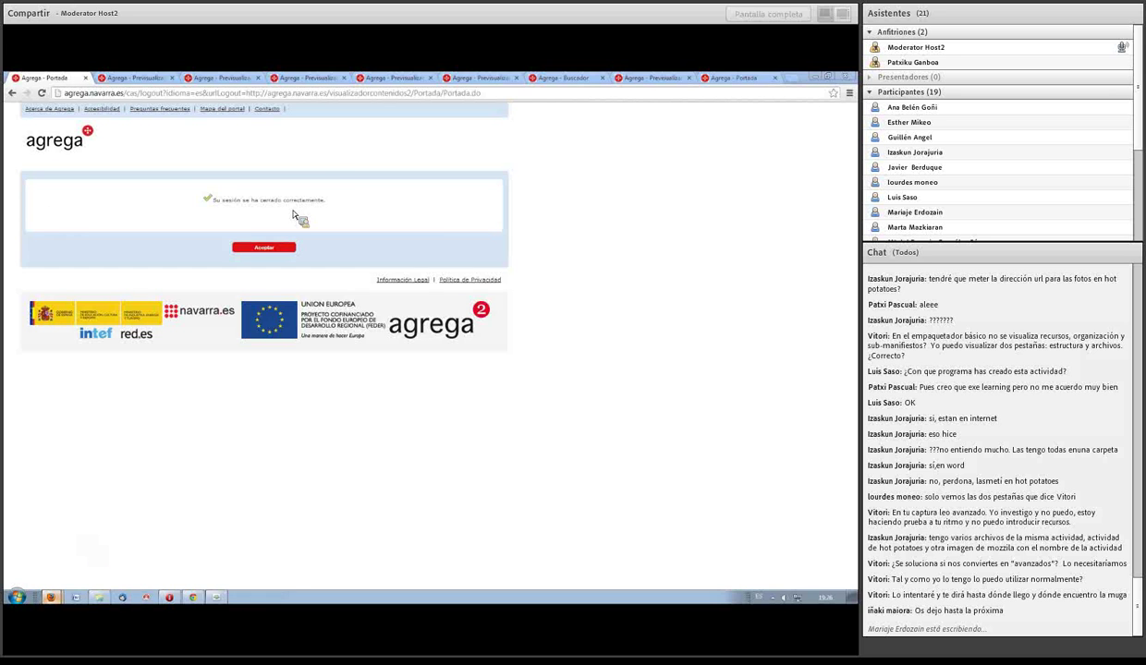
Acknowledge the logout, then sign in to the restricted area with the account's user name and password.
{"action": "left_click", "coordinate": [257, 246]}
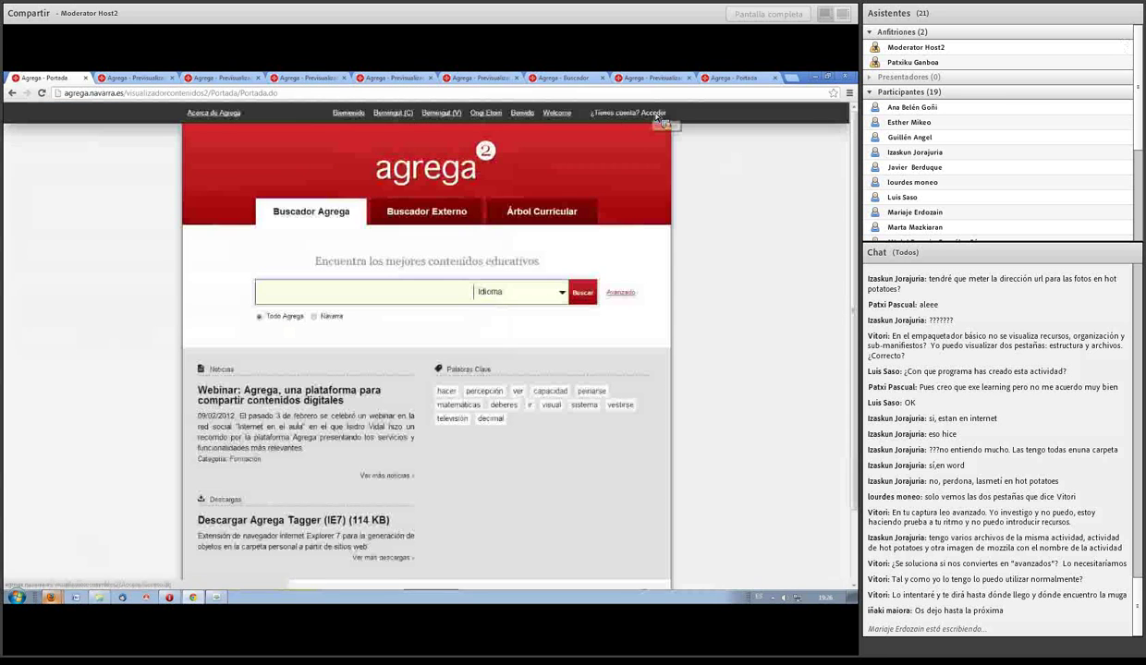
{"action": "left_click", "coordinate": [646, 113]}
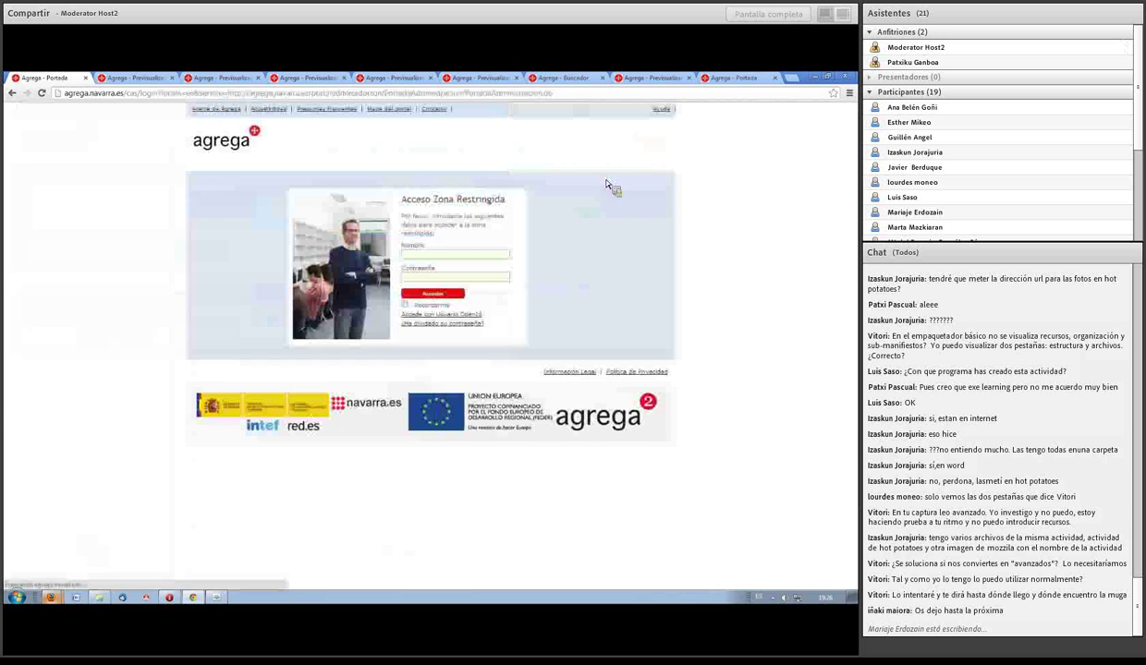
{"action": "left_click", "coordinate": [409, 255]}
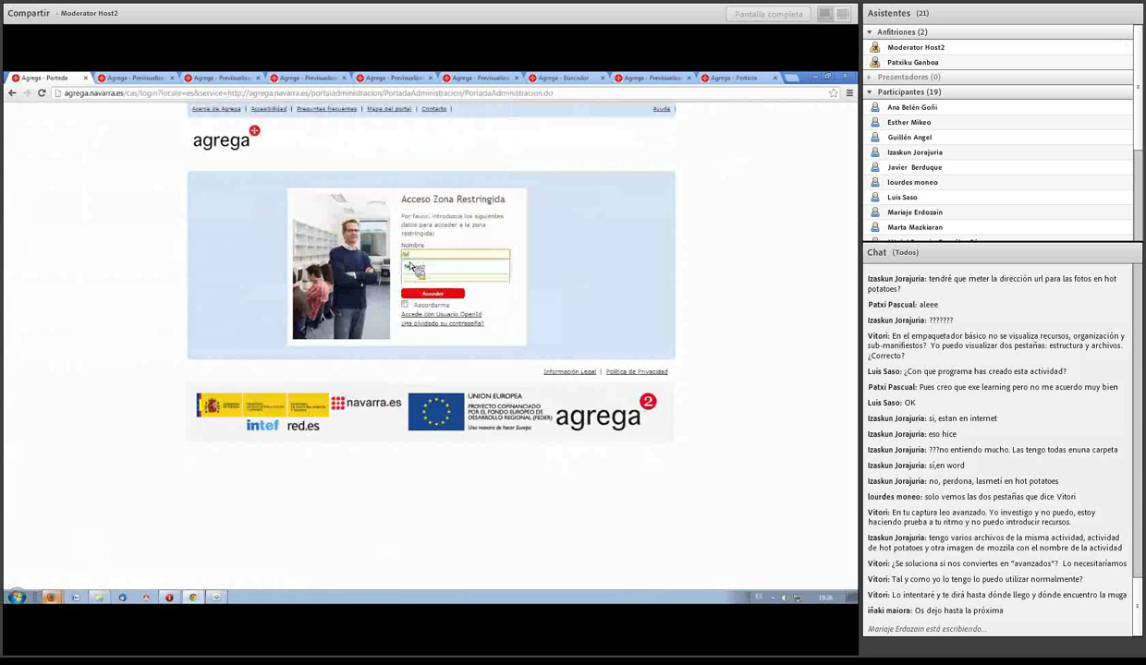
{"action": "type", "text": "fezaun"}
{"action": "left_click", "coordinate": [412, 267]}
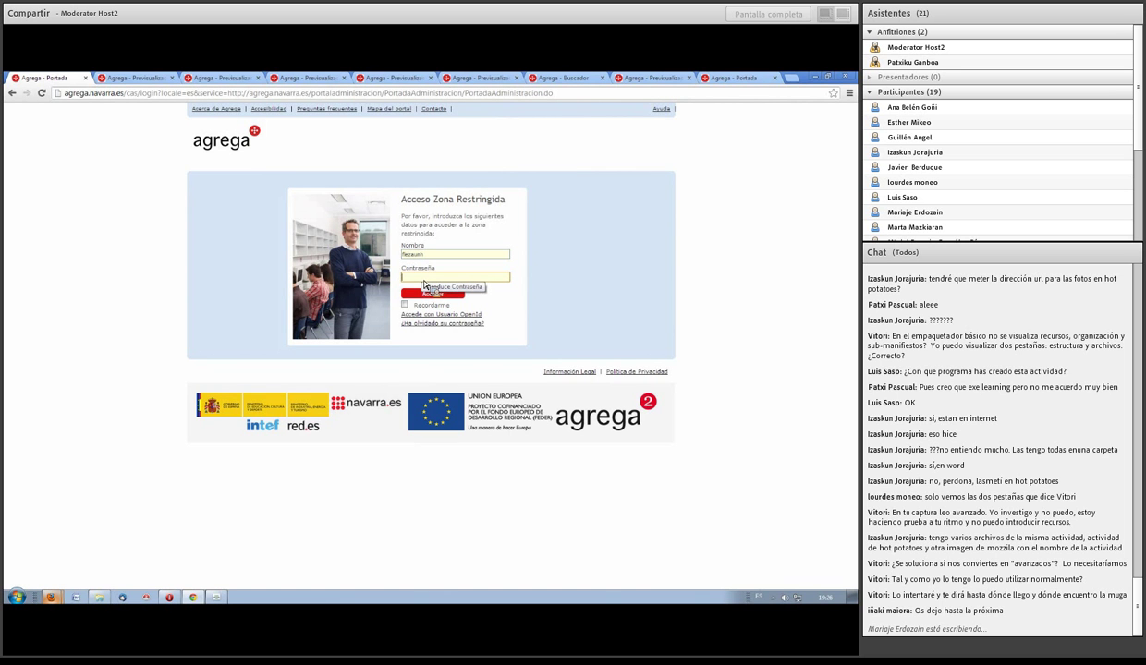
{"action": "type", "text": "••••••"}
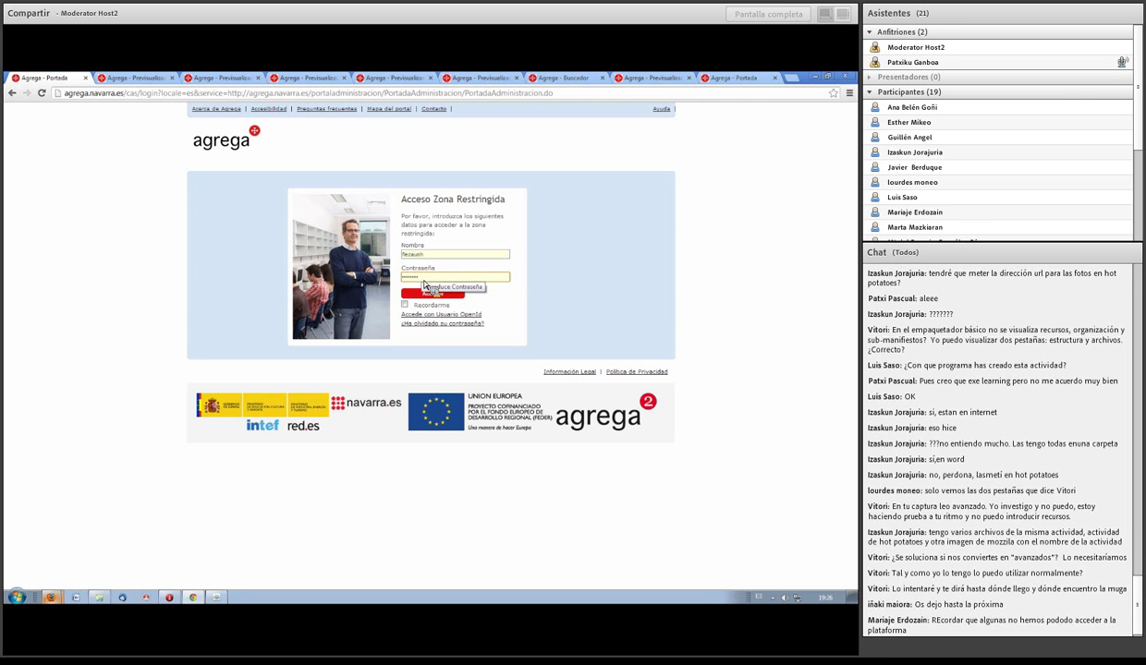
{"action": "type", "text": "••"}
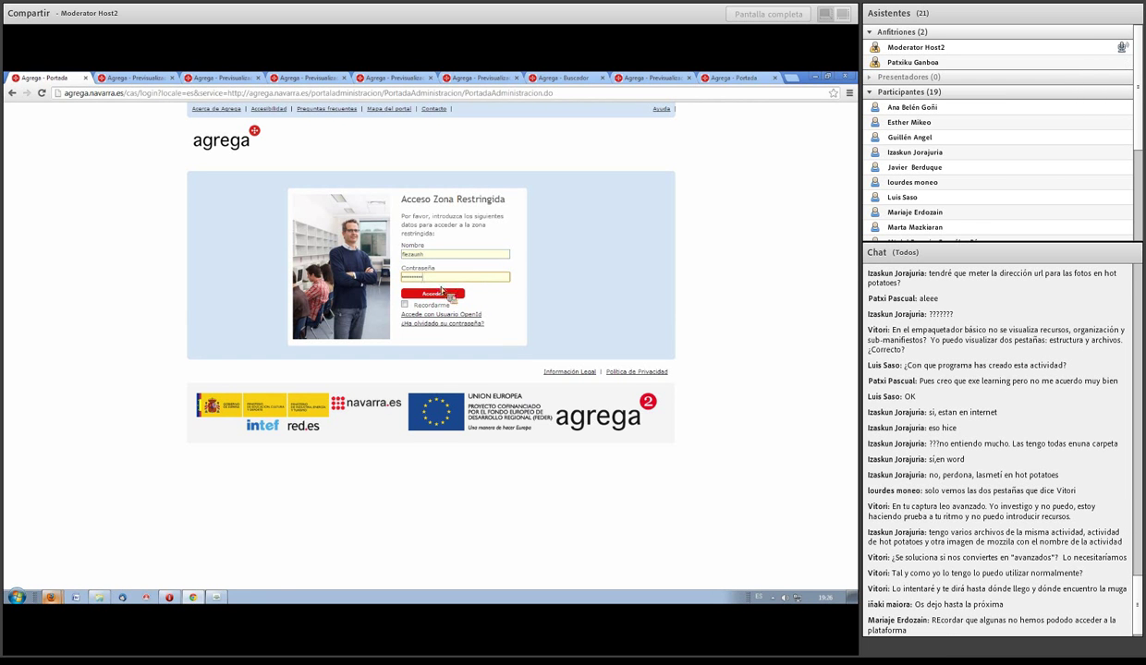
{"action": "left_click", "coordinate": [442, 292]}
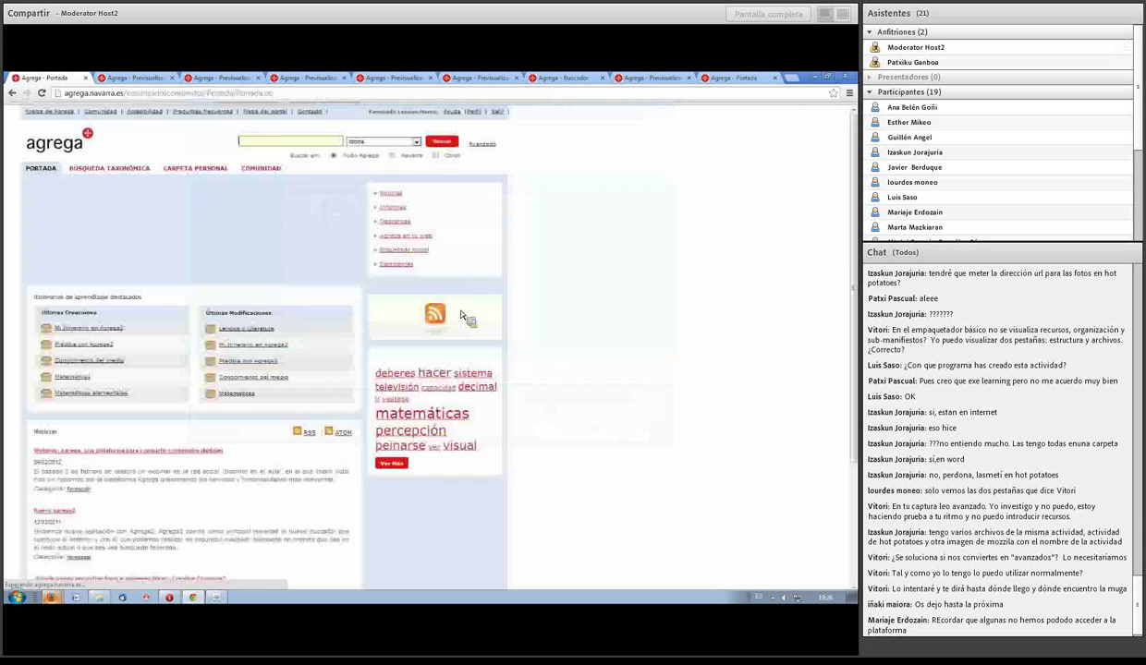